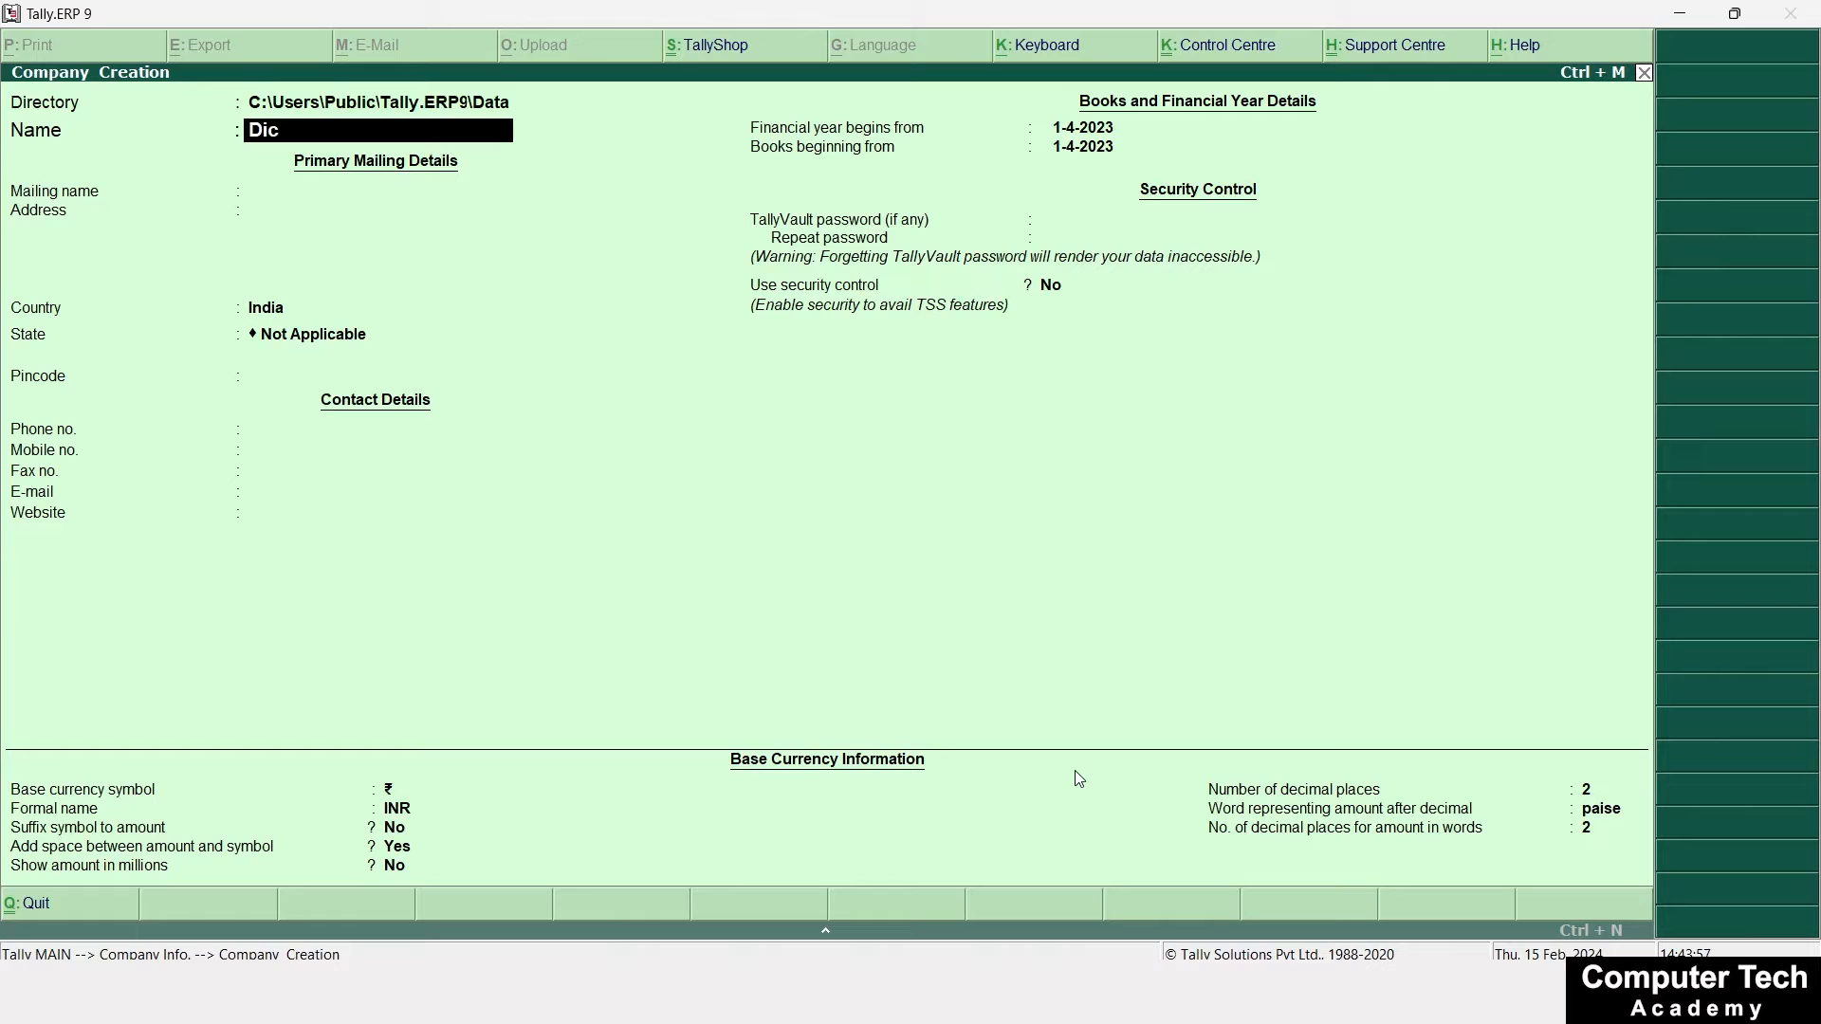
Create the company Discount and enable the separate discount column in invoices in its inventory features
{"action": "key", "text": "Return"}
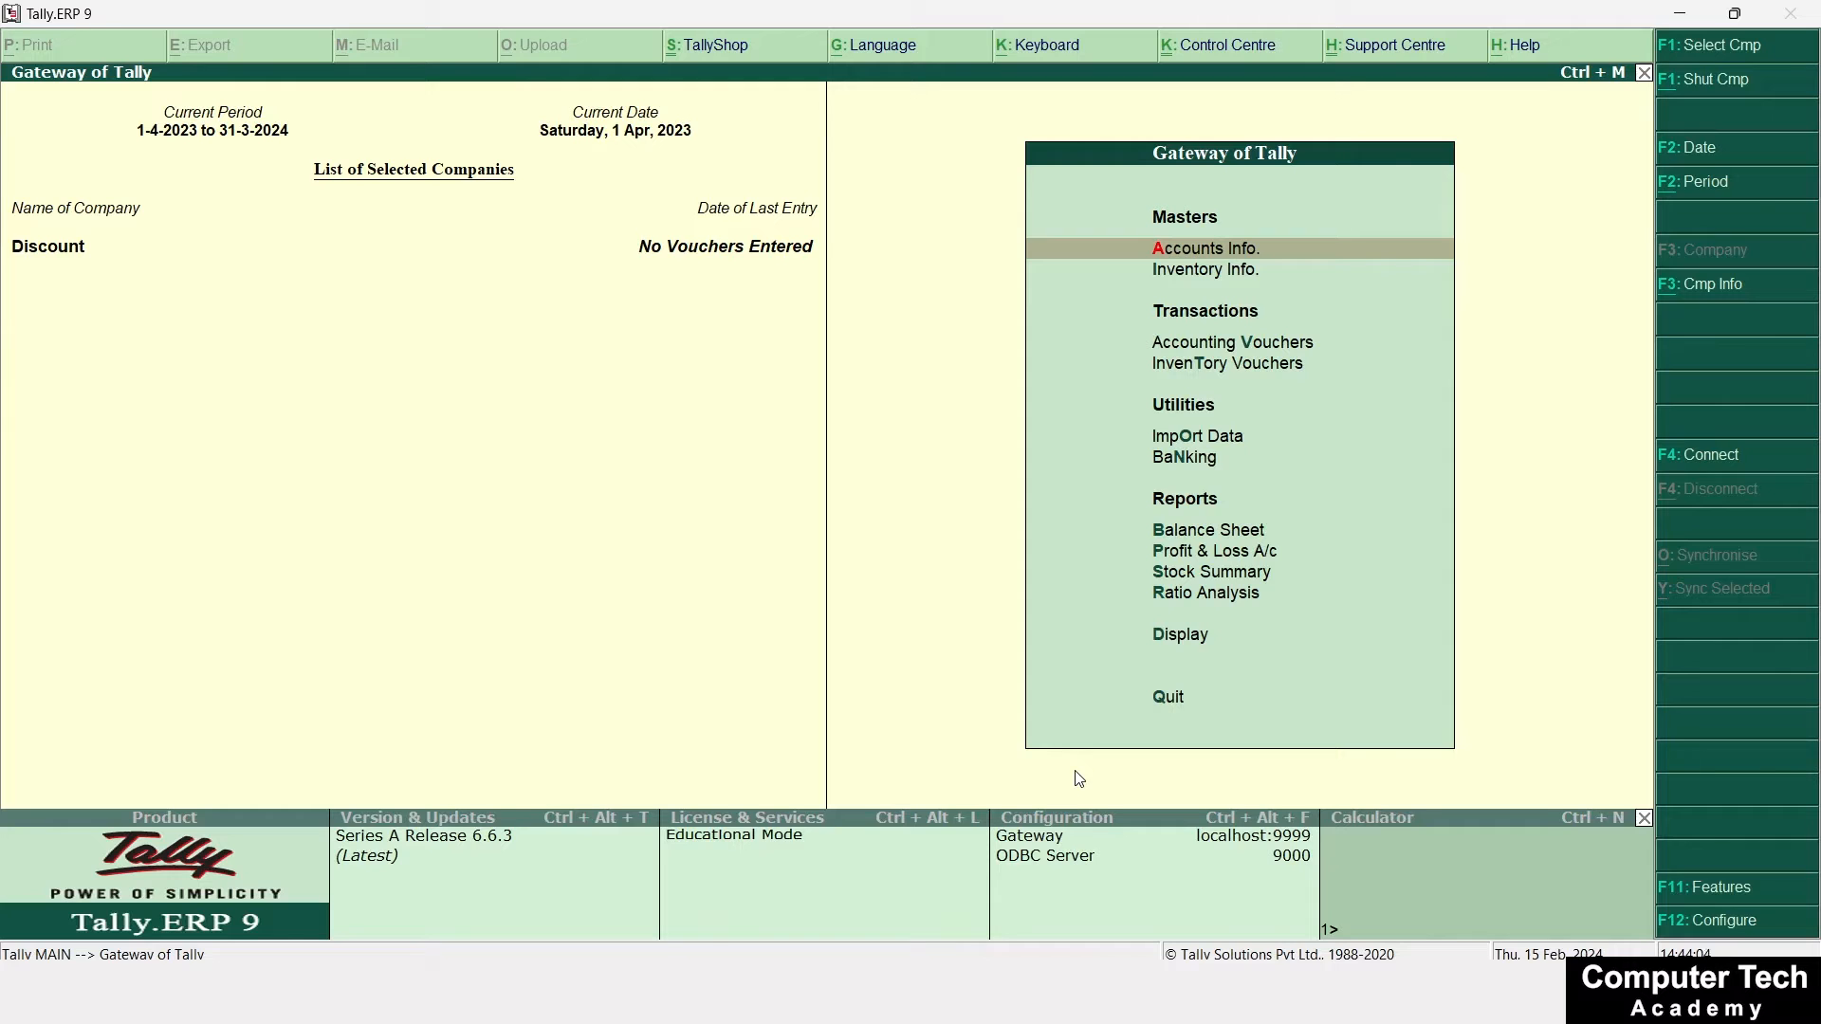
{"action": "key", "text": "F11"}
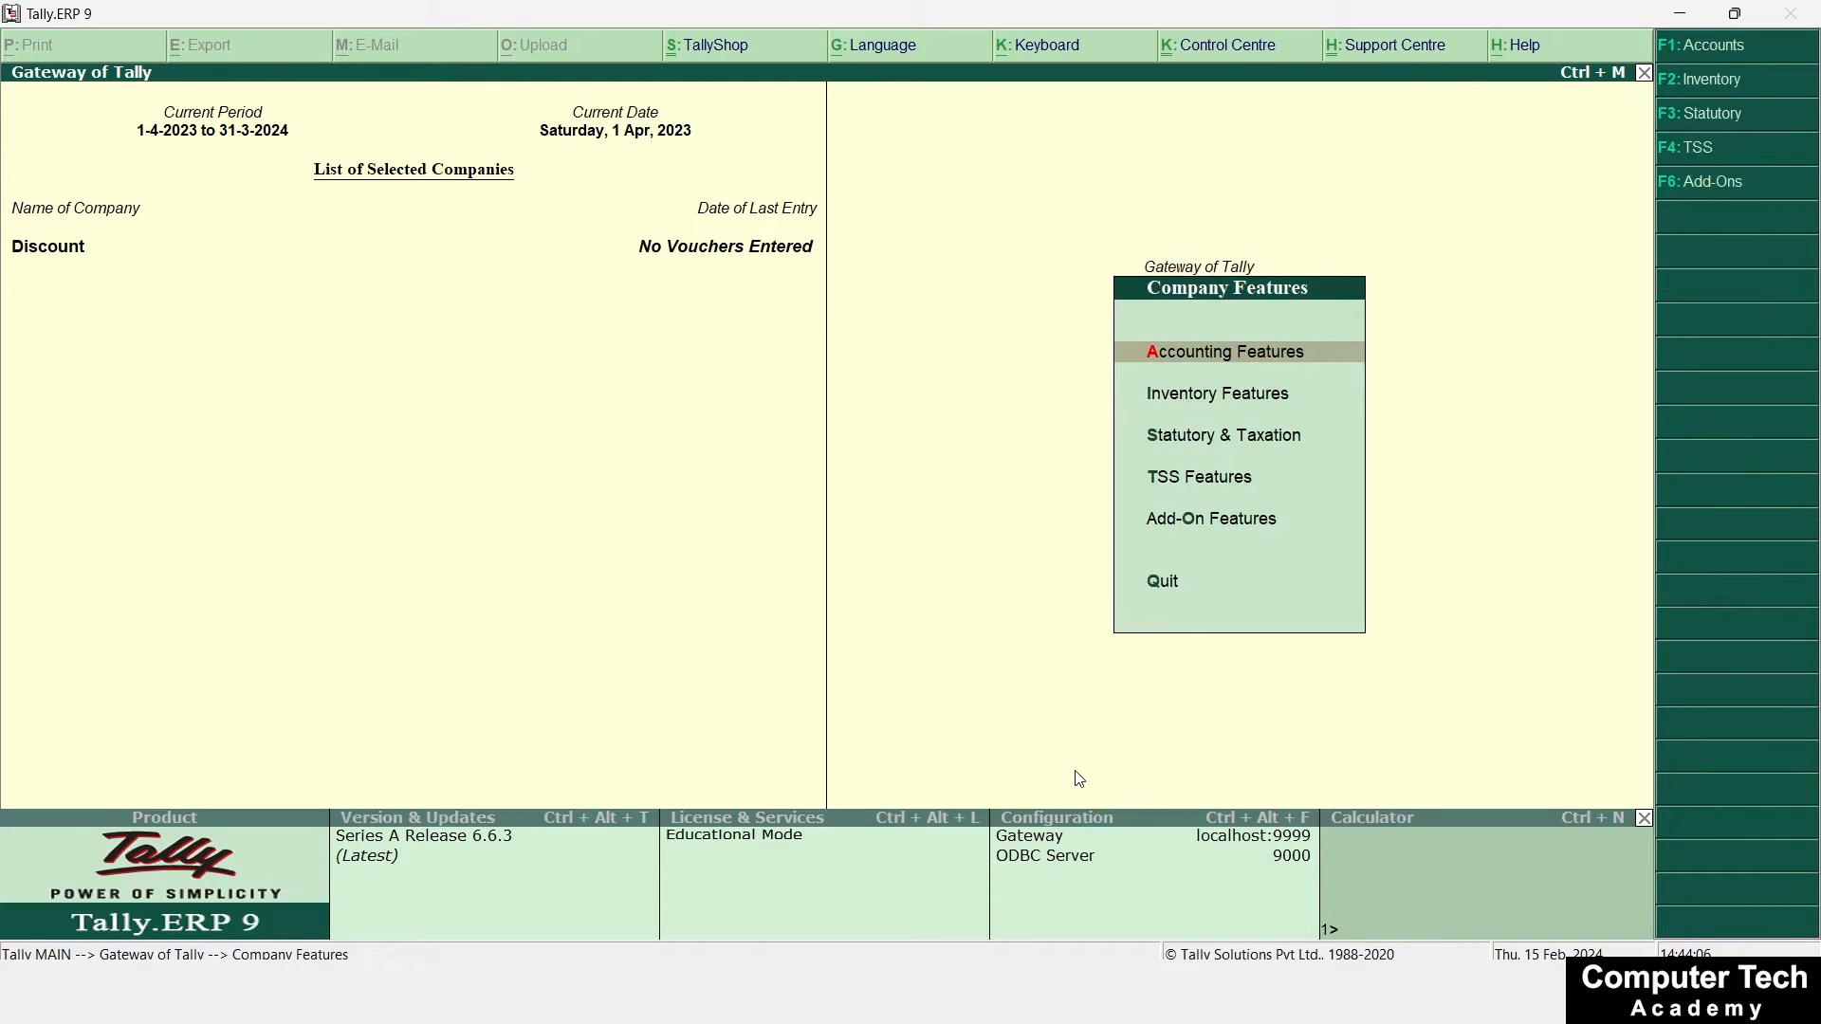
{"action": "key", "text": "F2"}
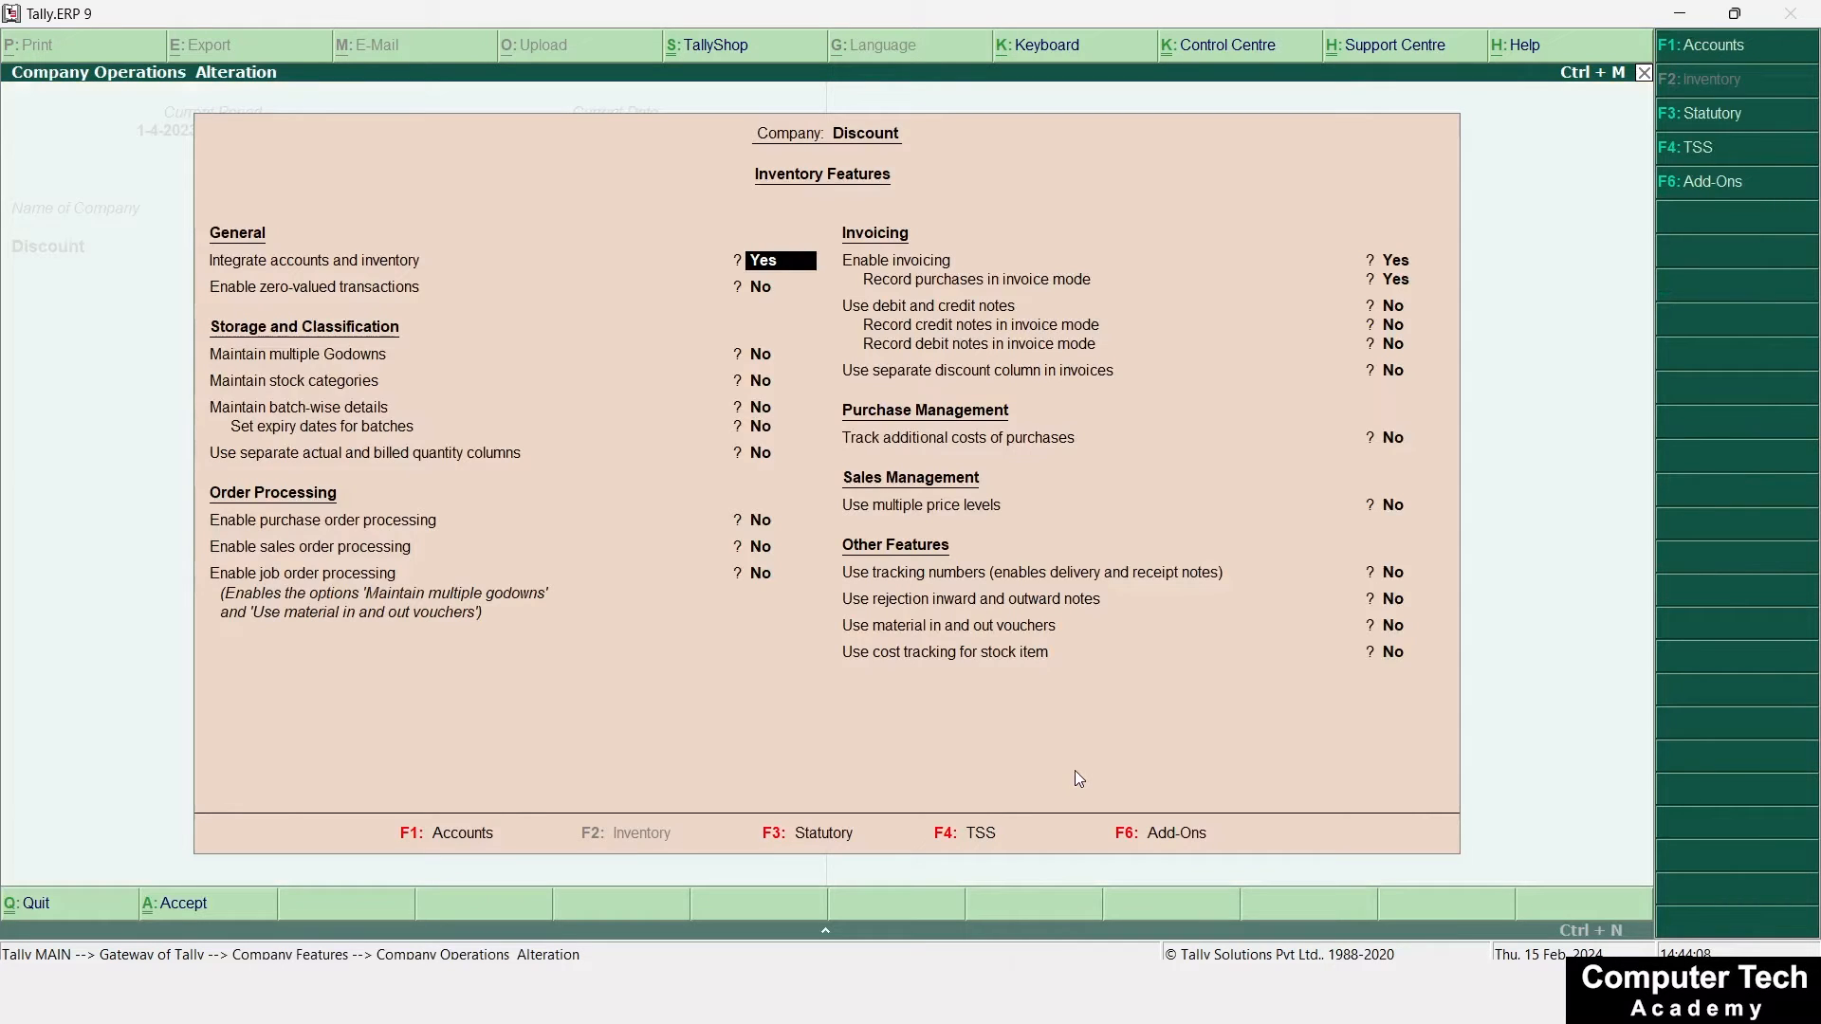
{"action": "left_click", "coordinate": [1395, 377]}
{"action": "type", "text": "y"}
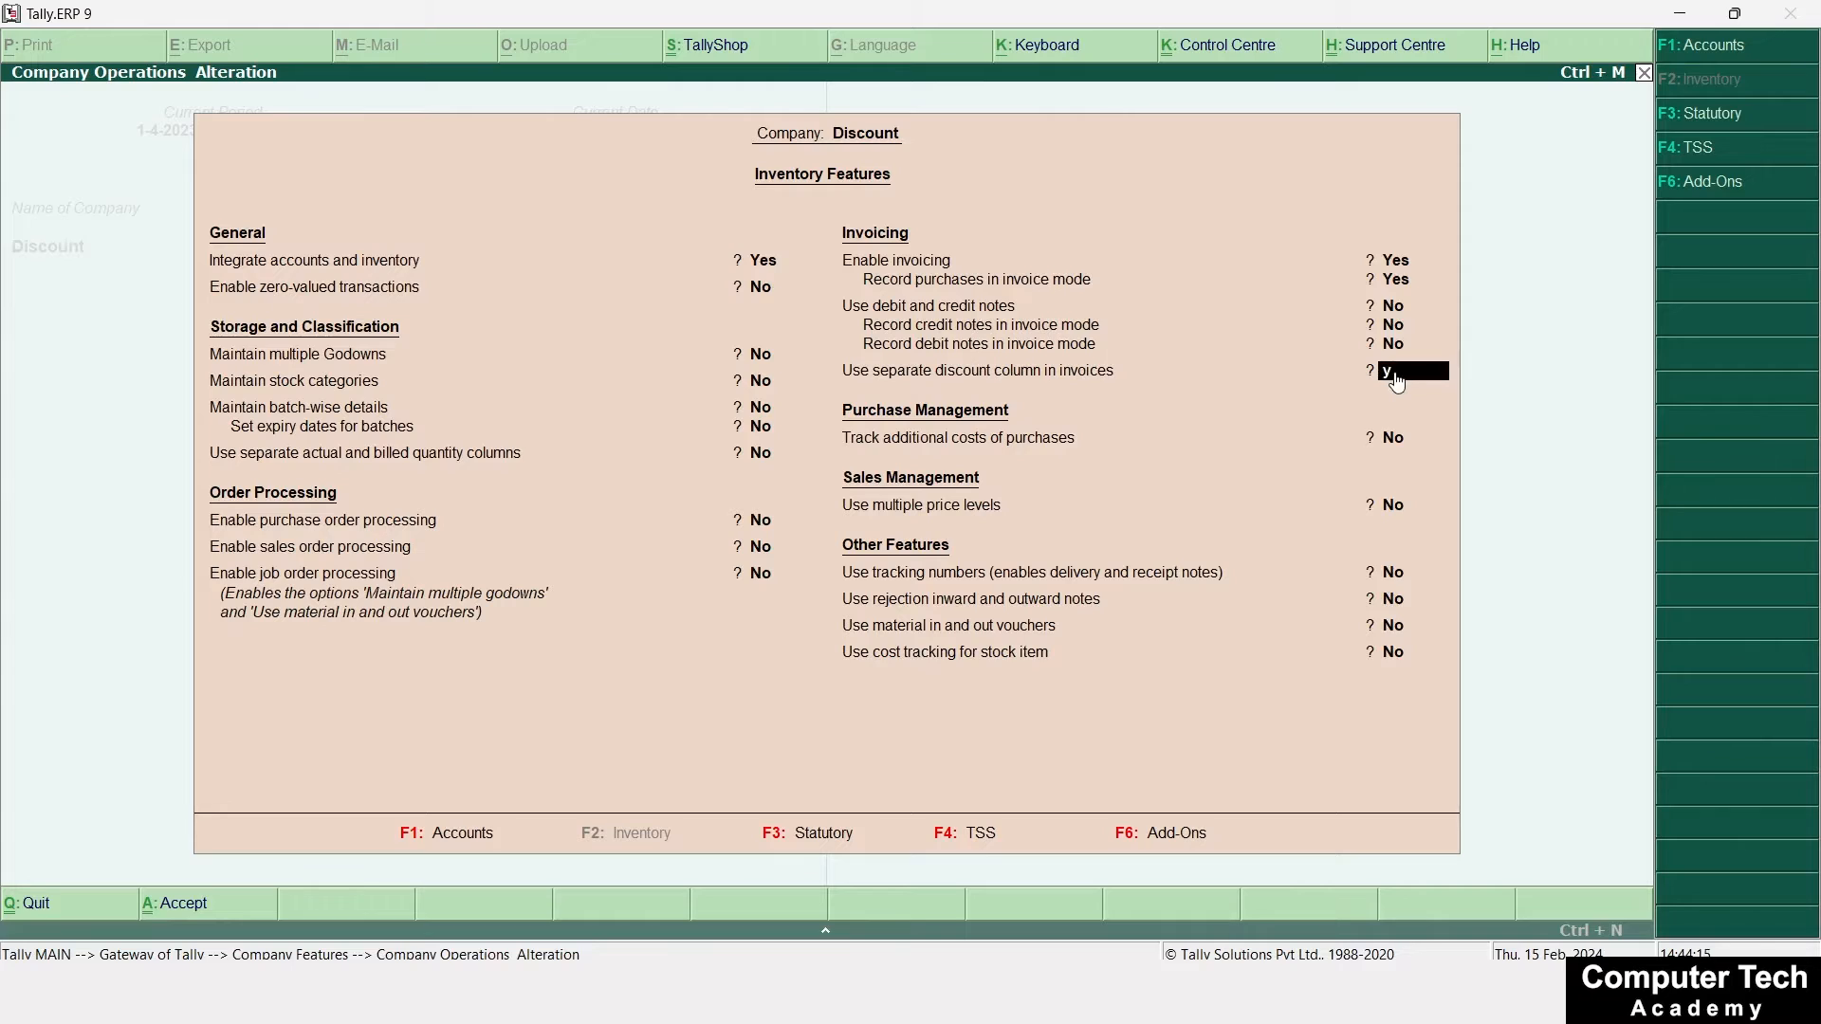
{"action": "key", "text": "Return"}
{"action": "left_click", "coordinate": [1397, 379]}
{"action": "key", "text": "ctrl+a"}
{"action": "key", "text": "Escape"}
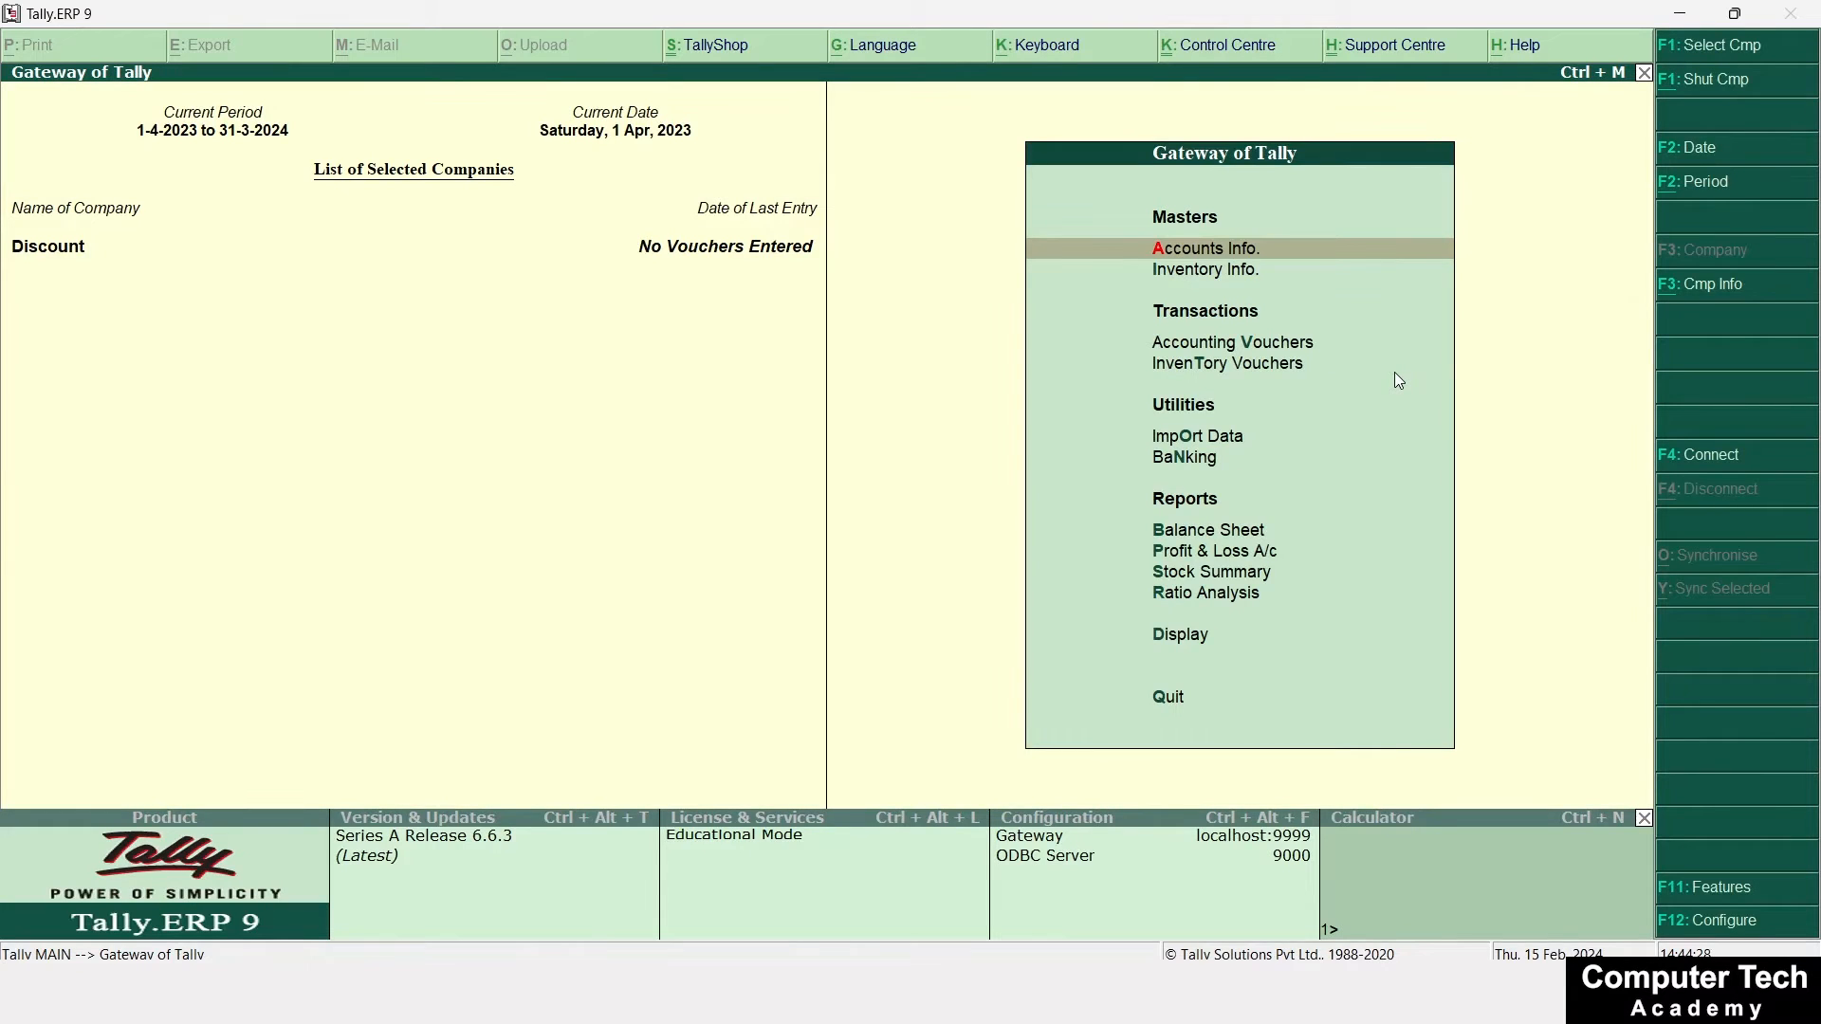
Start a purchase voucher for the Vmart goods and enter supplier invoice number 1001
{"action": "key", "text": "Down"}
{"action": "key", "text": "Down"}
{"action": "key", "text": "Down"}
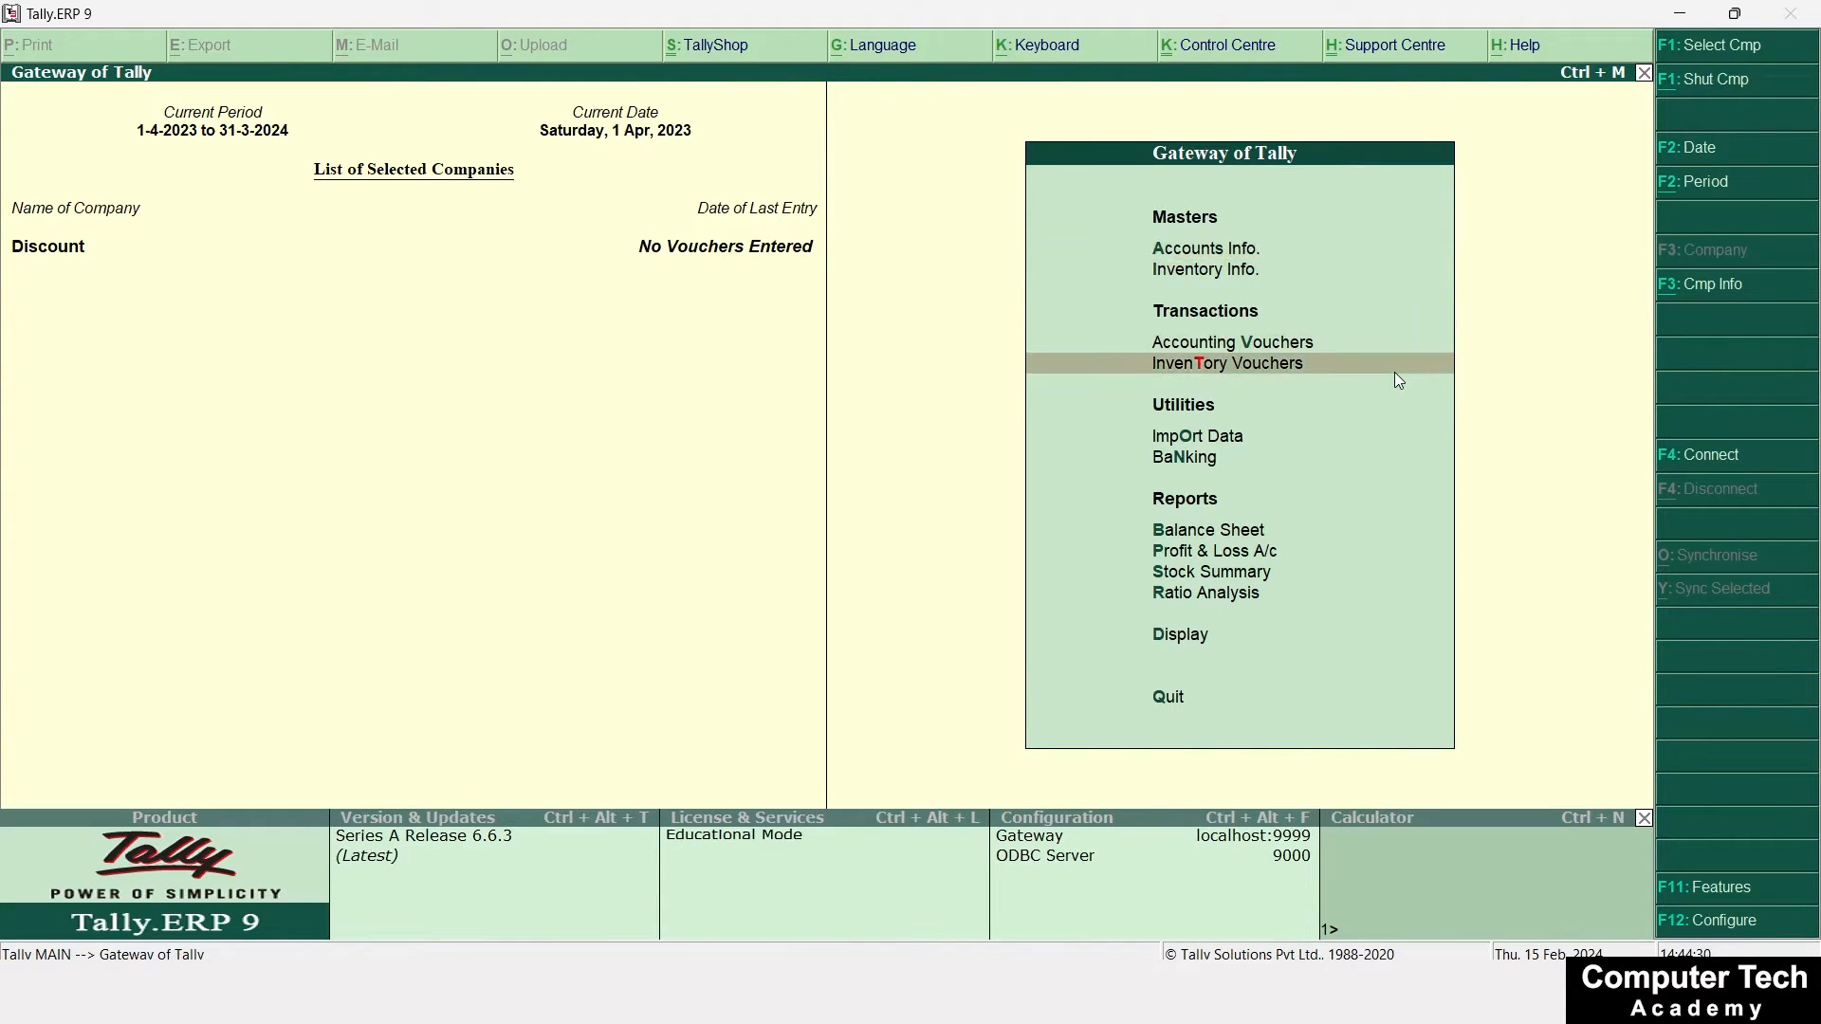
{"action": "key", "text": "Return"}
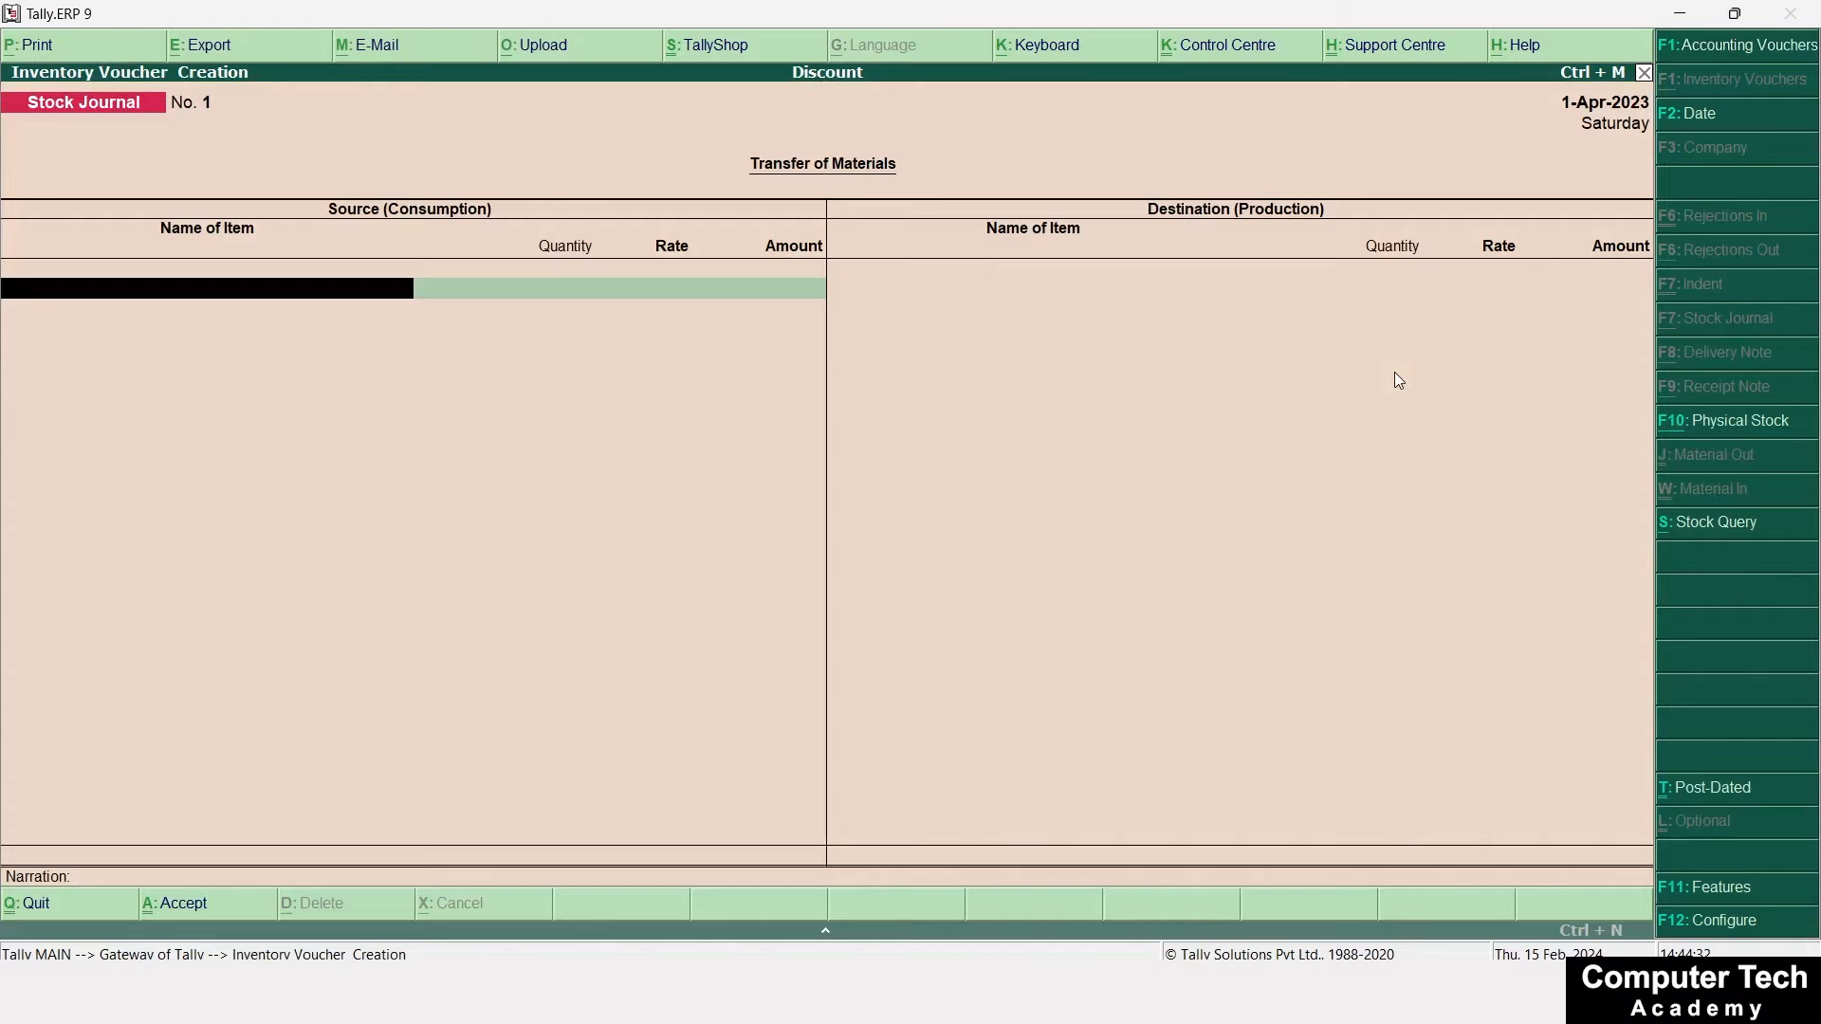
{"action": "key", "text": "alt+Tab"}
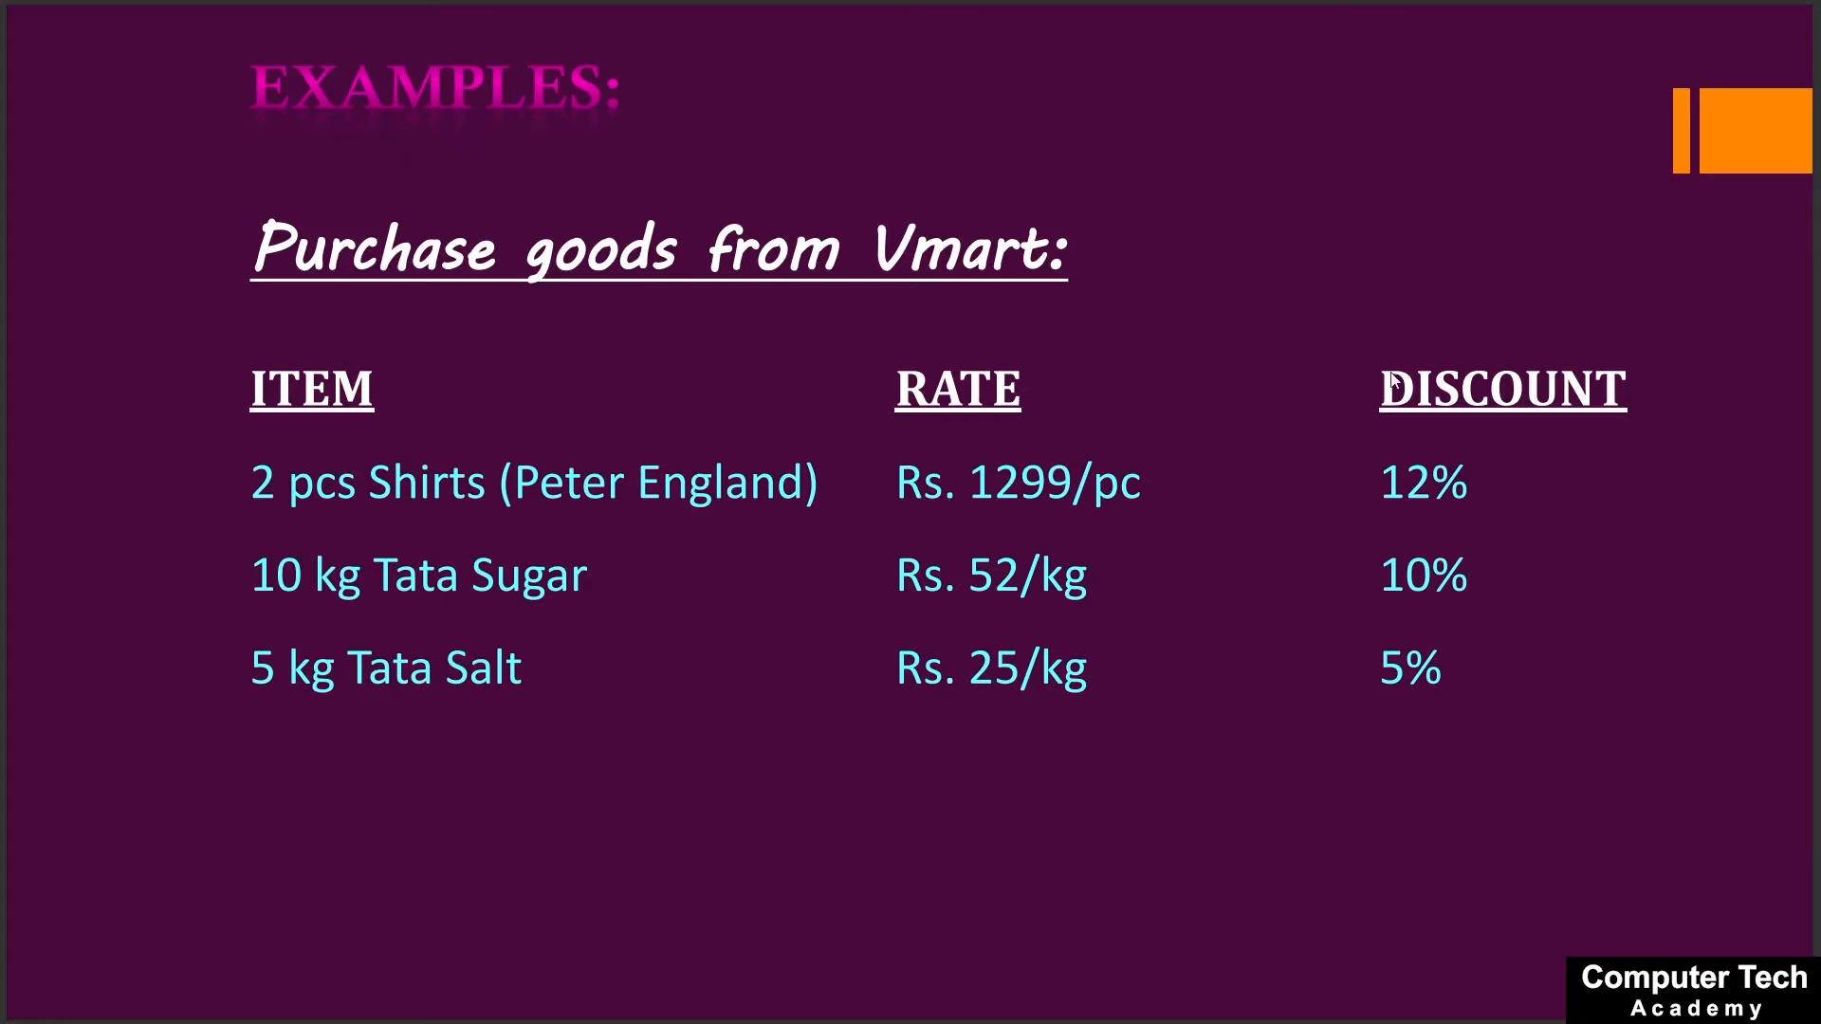
{"action": "key", "text": "alt+Tab"}
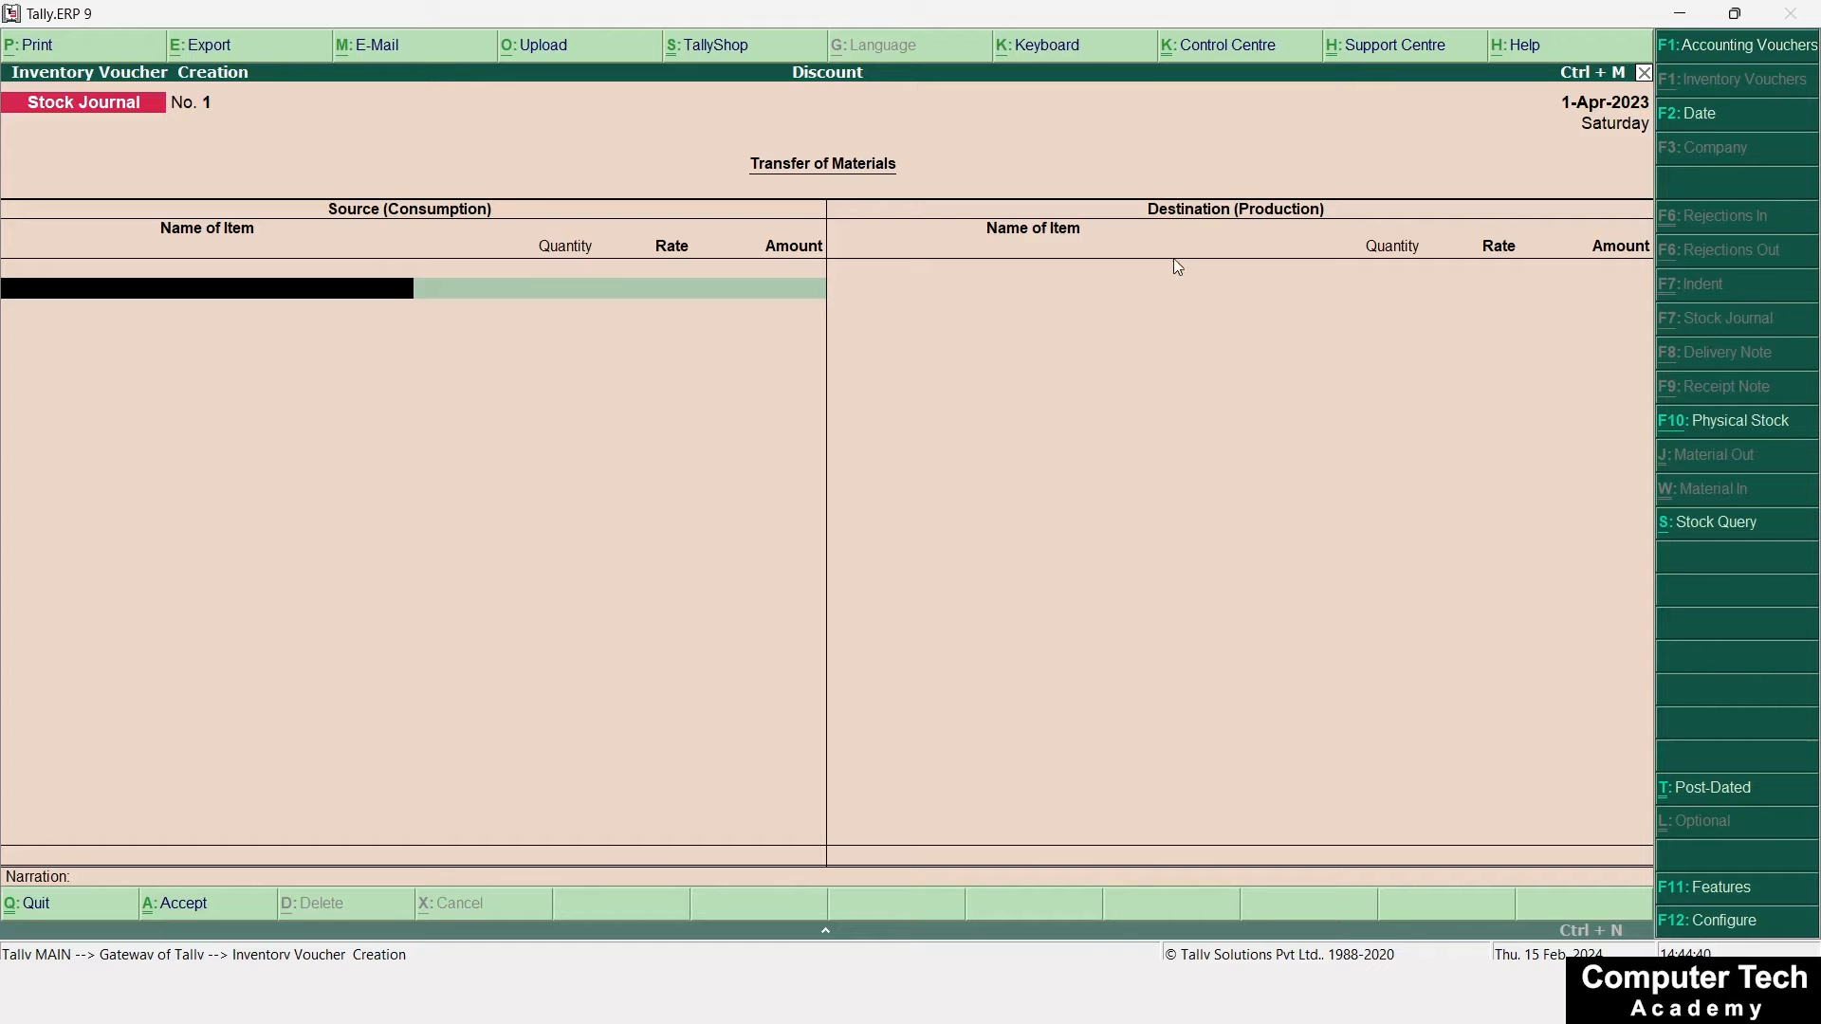
{"action": "key", "text": "F9"}
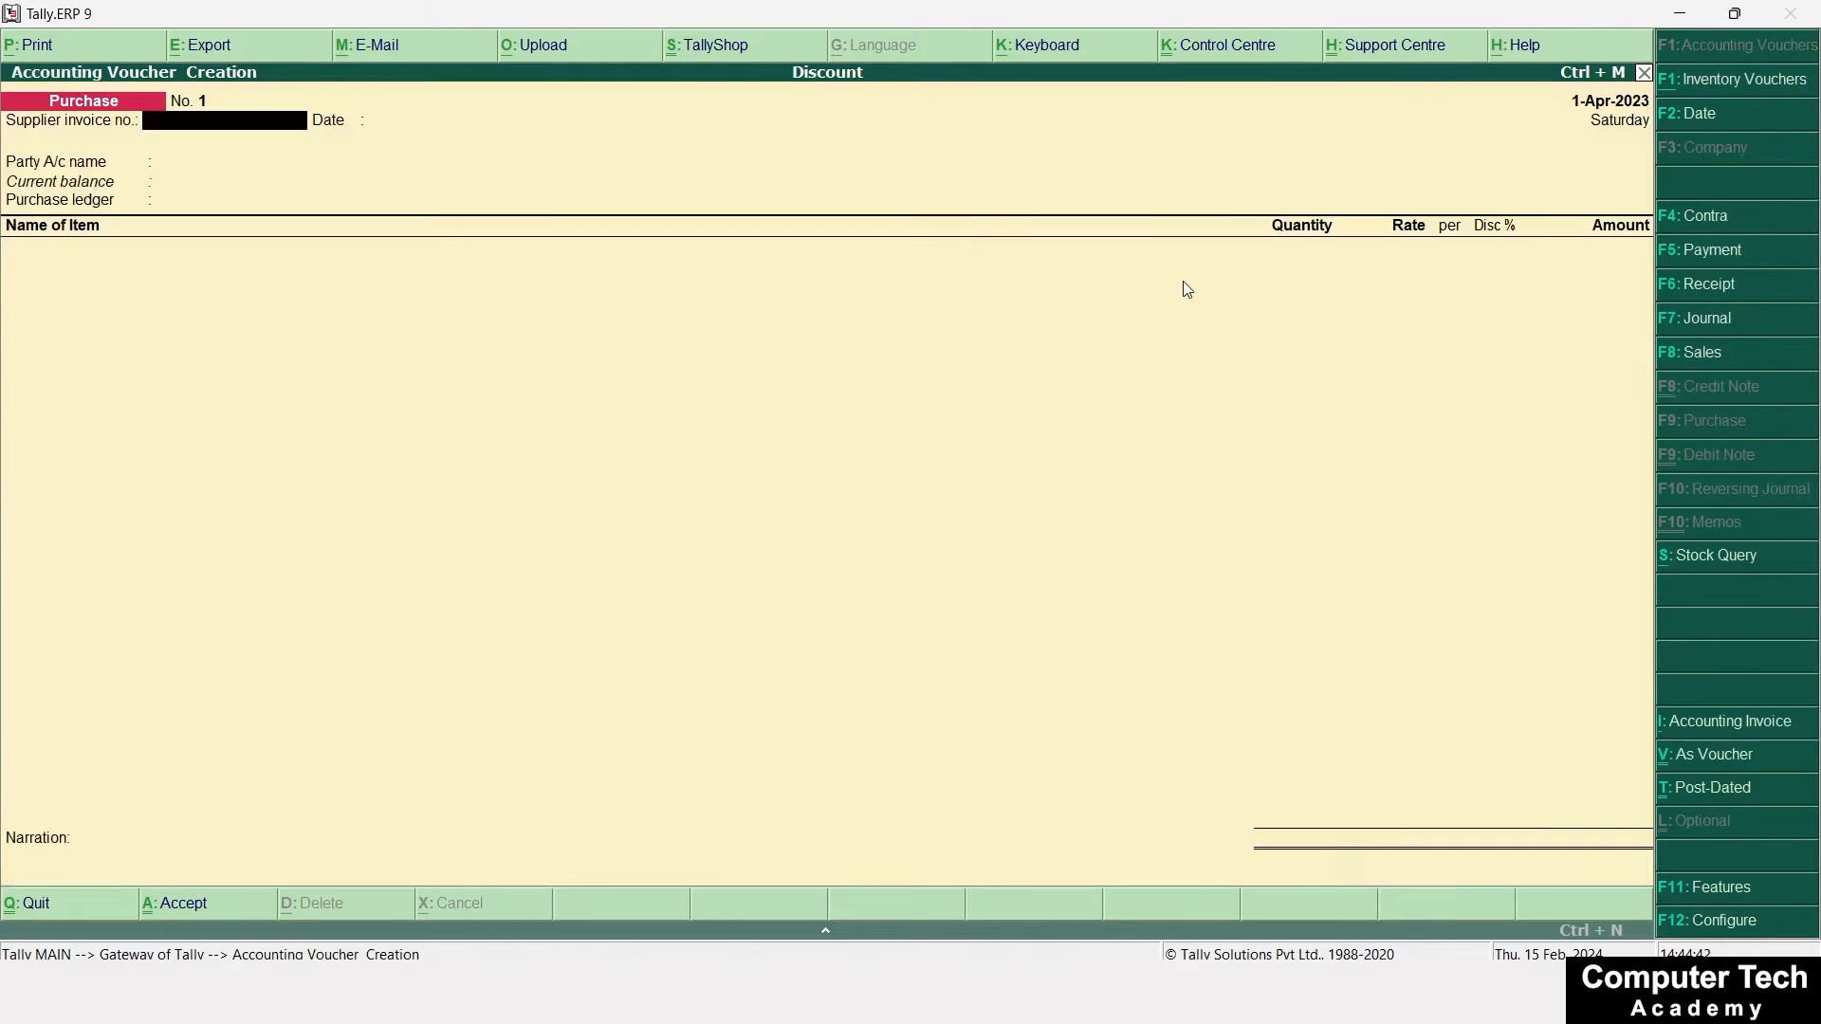
{"action": "type", "text": "1001"}
{"action": "key", "text": "Return"}
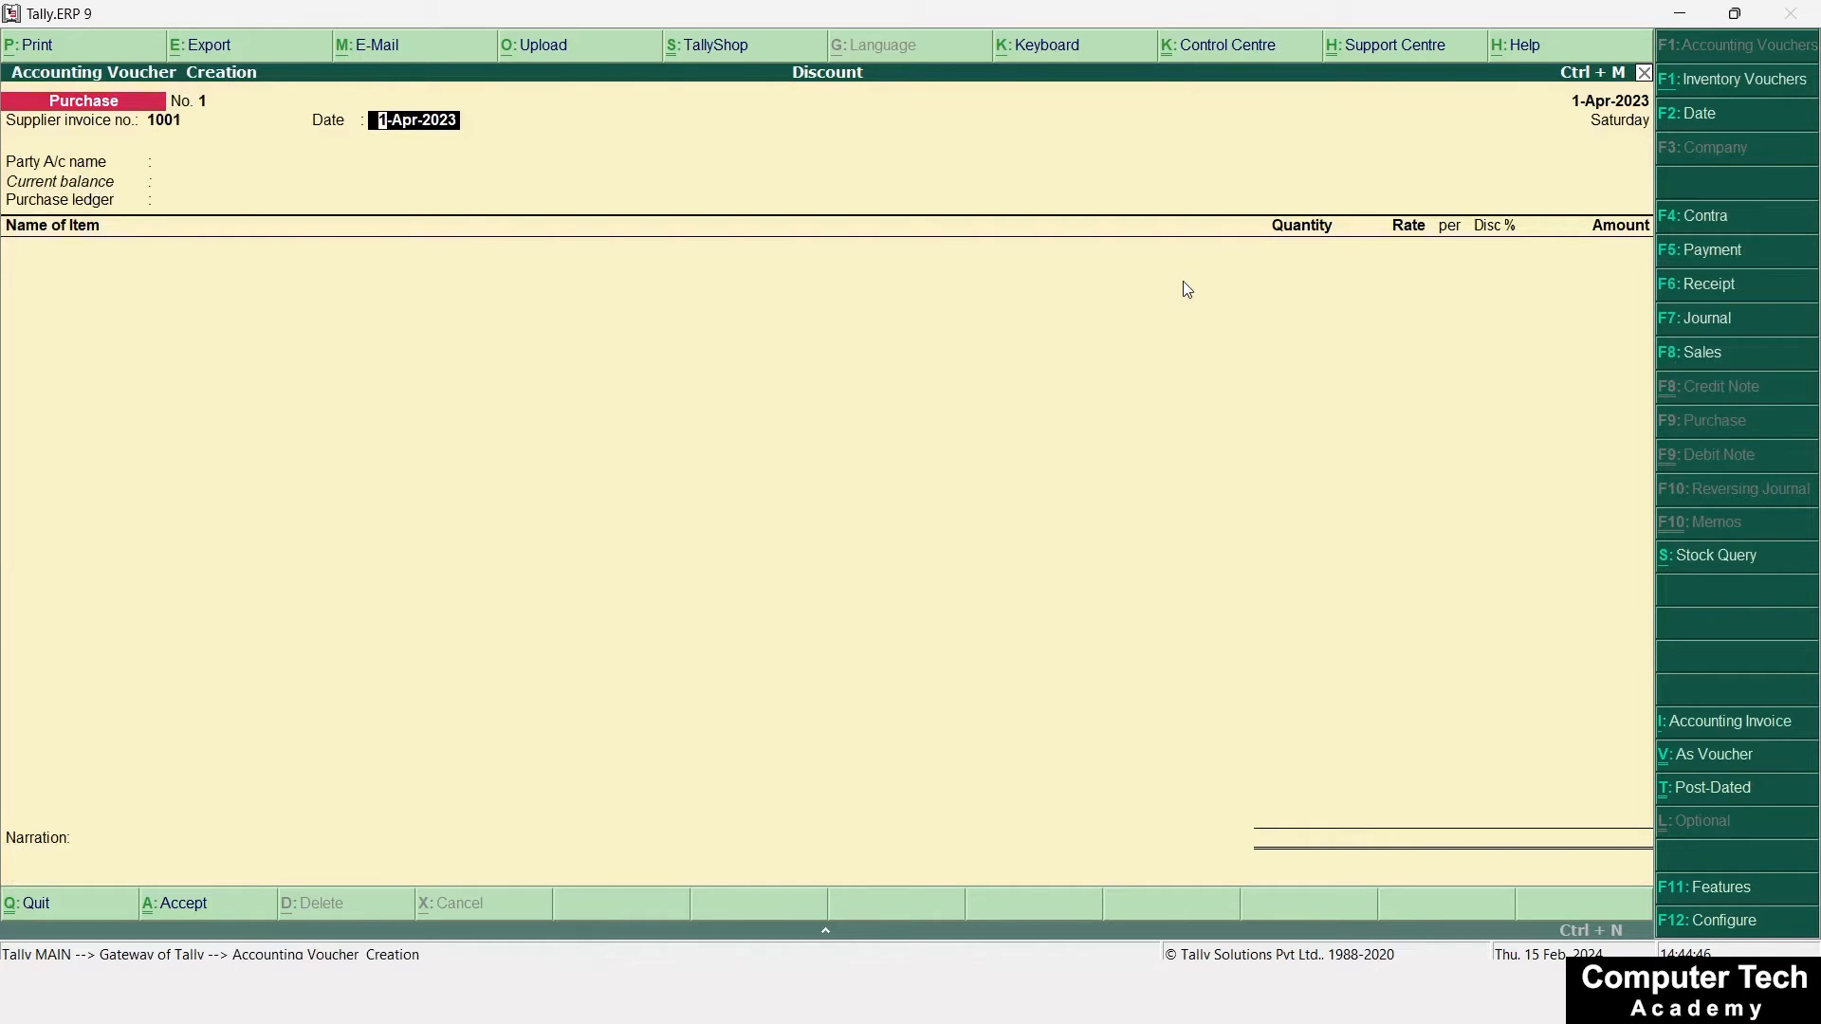
Set both the voucher date and the supplier invoice date to 2-Feb-2024
{"action": "key", "text": "F2"}
{"action": "type", "text": "2-"}
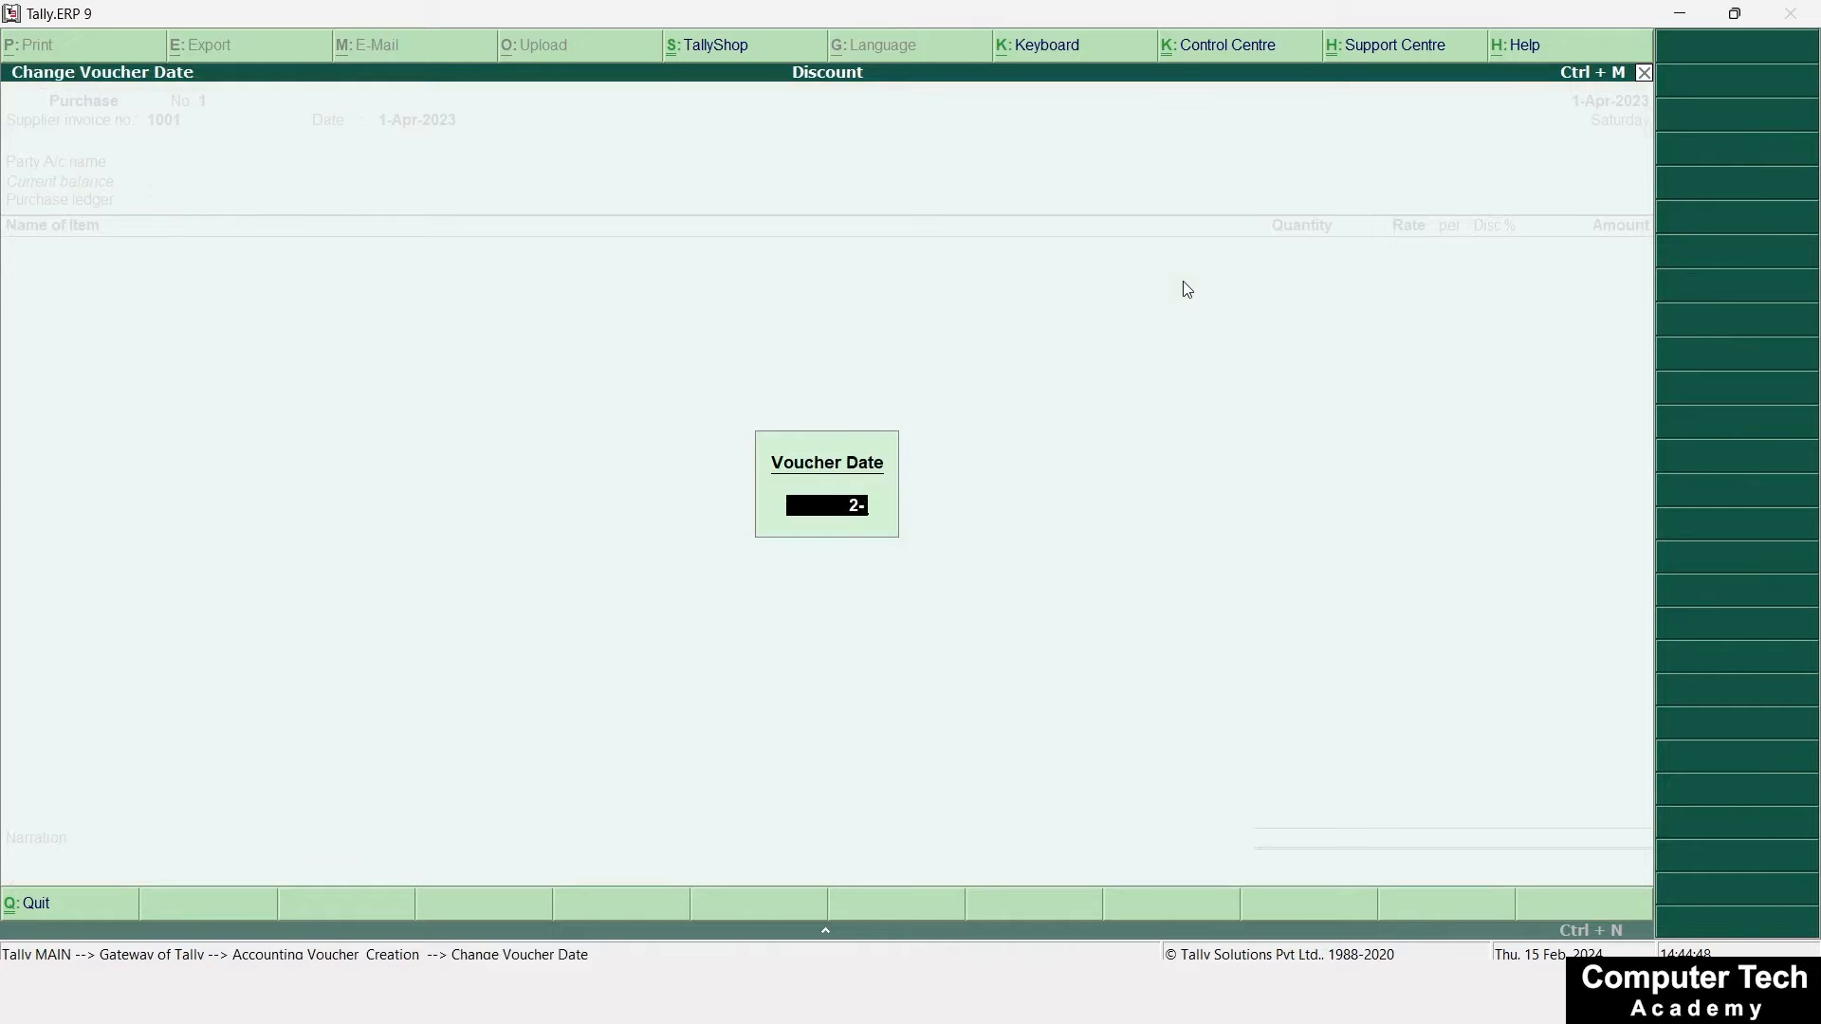
{"action": "type", "text": "2"}
{"action": "key", "text": "Return"}
{"action": "type", "text": "2-2"}
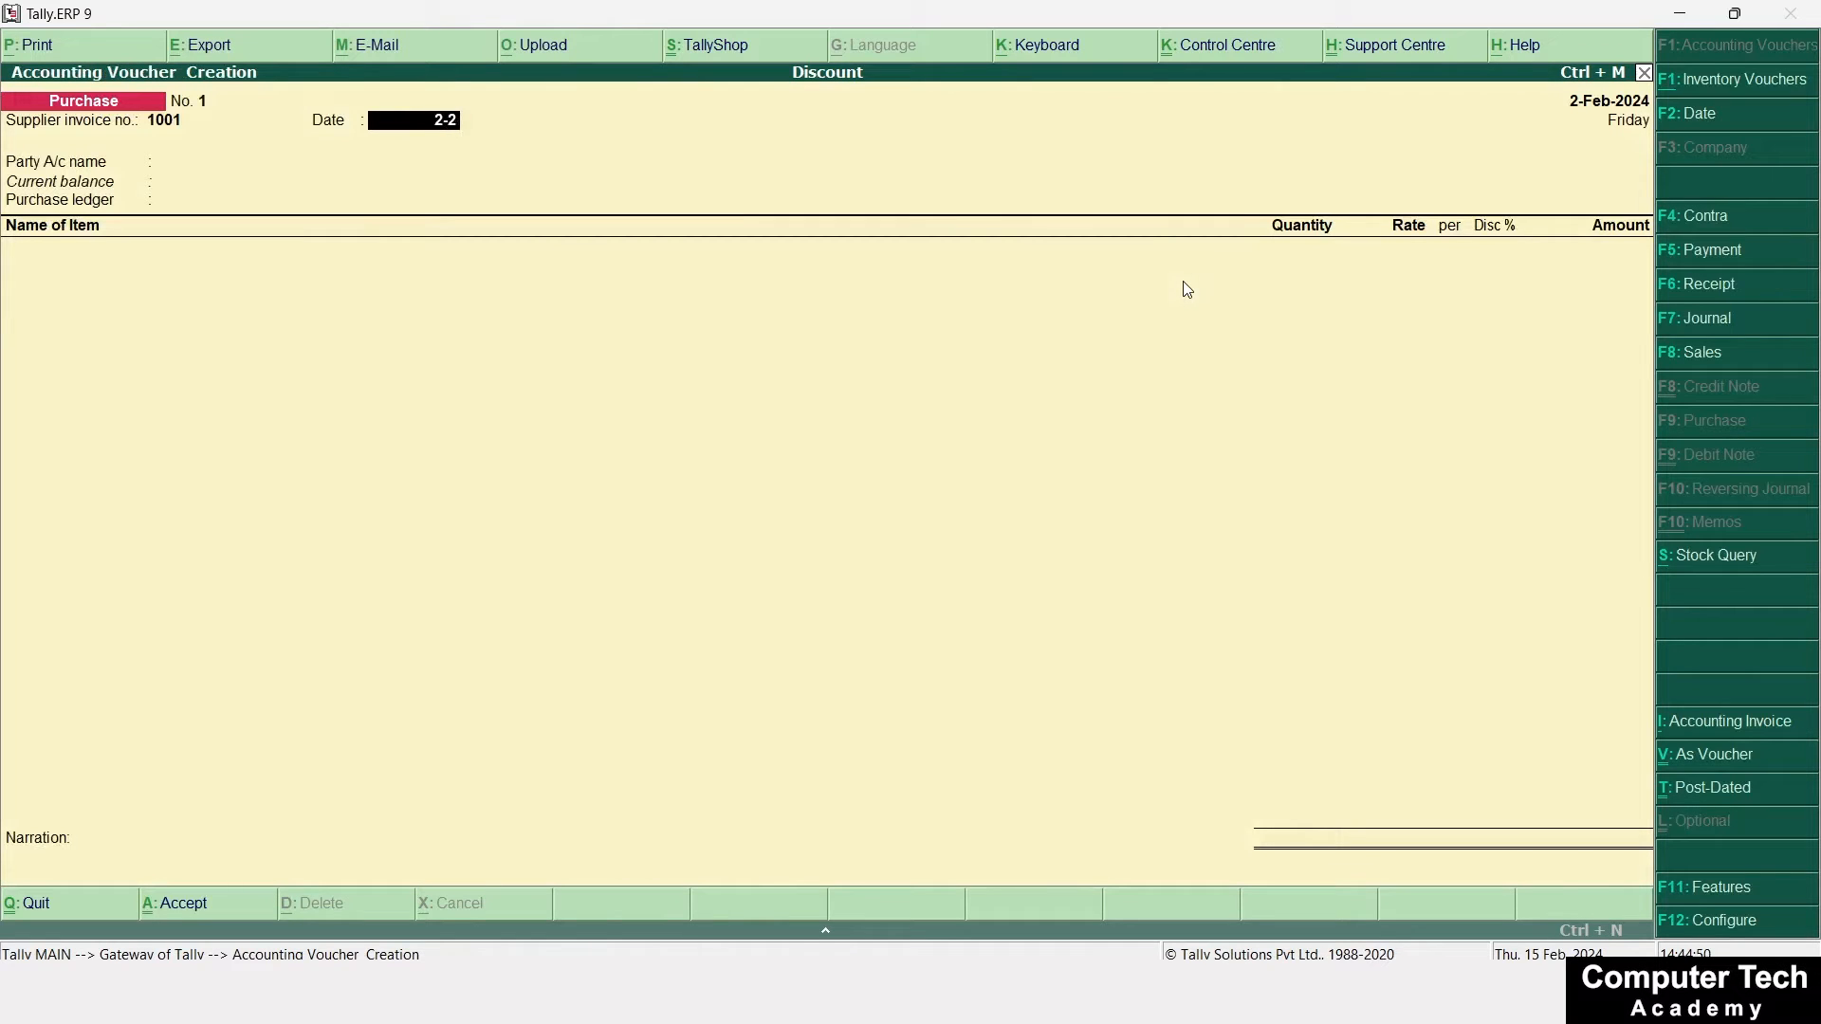
{"action": "key", "text": "Return"}
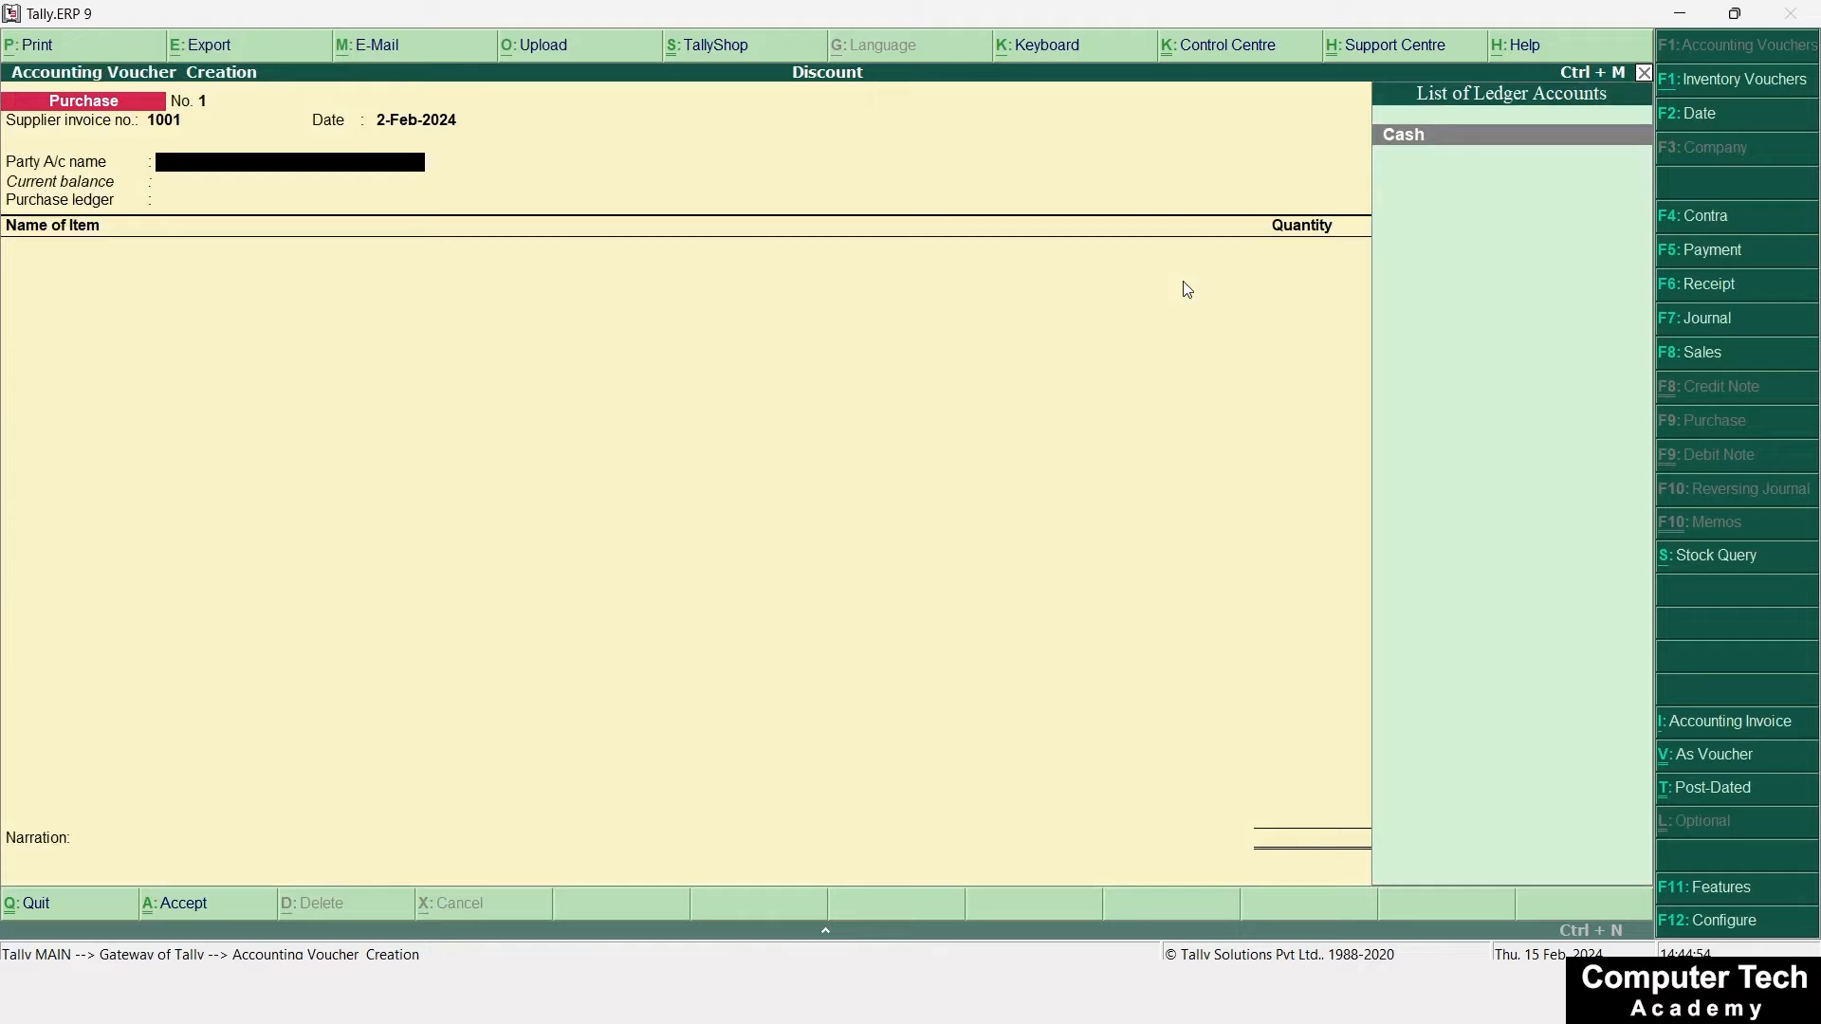
Create the party ledger Vmart under Sundry Creditors and accept the supplier details with the state as Not Applicable
{"action": "key", "text": "alt+c"}
{"action": "type", "text": "Vmart"}
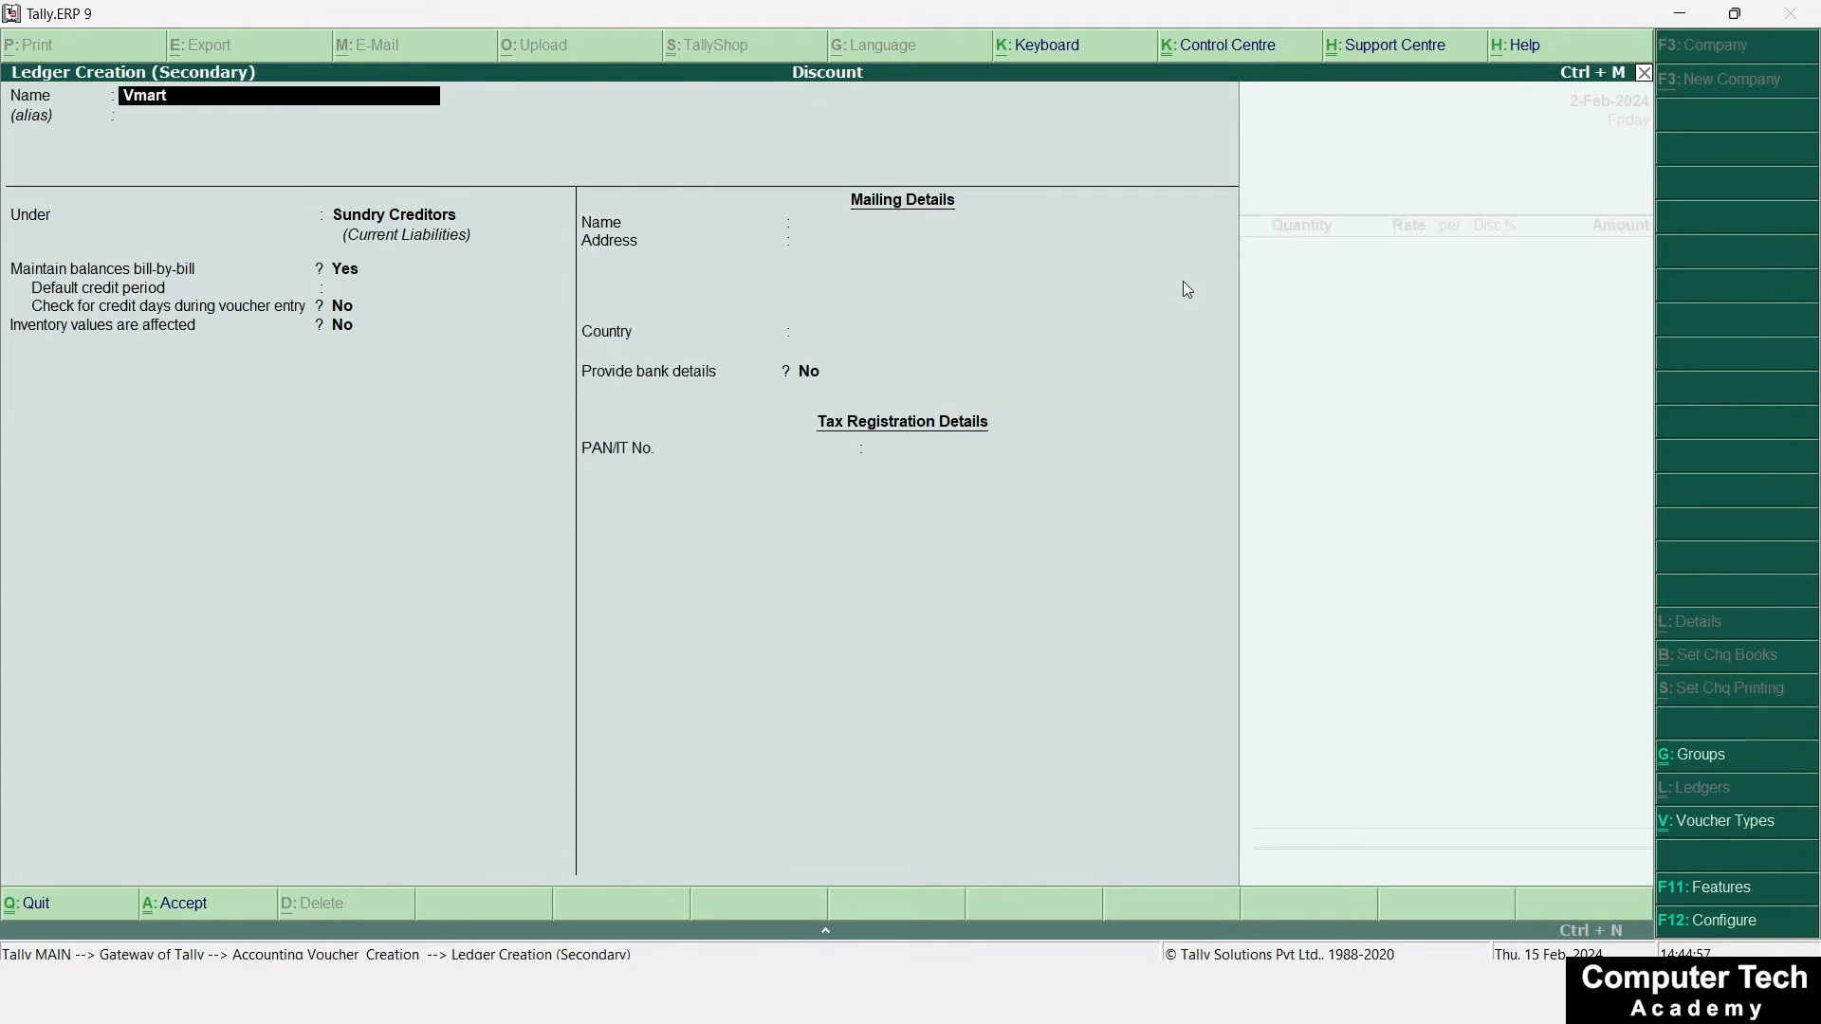
{"action": "key", "text": "Return"}
{"action": "key", "text": "Return"}
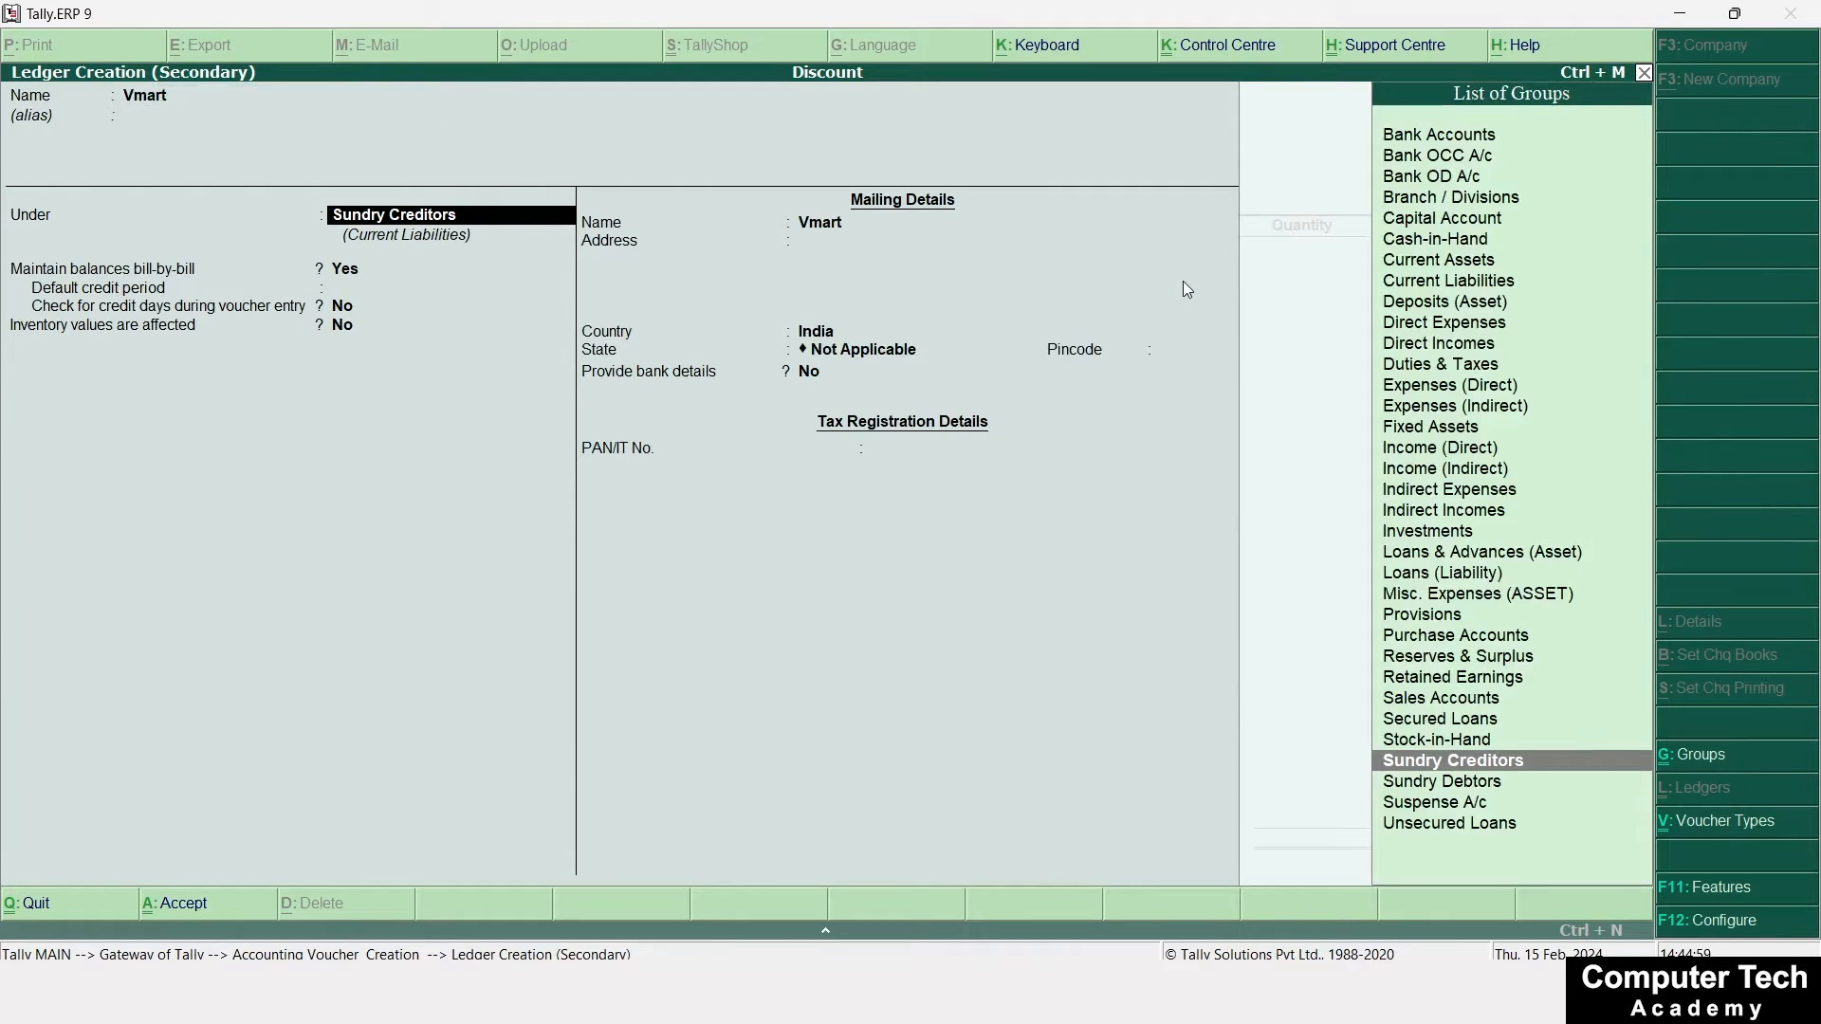
{"action": "key", "text": "ctrl+a"}
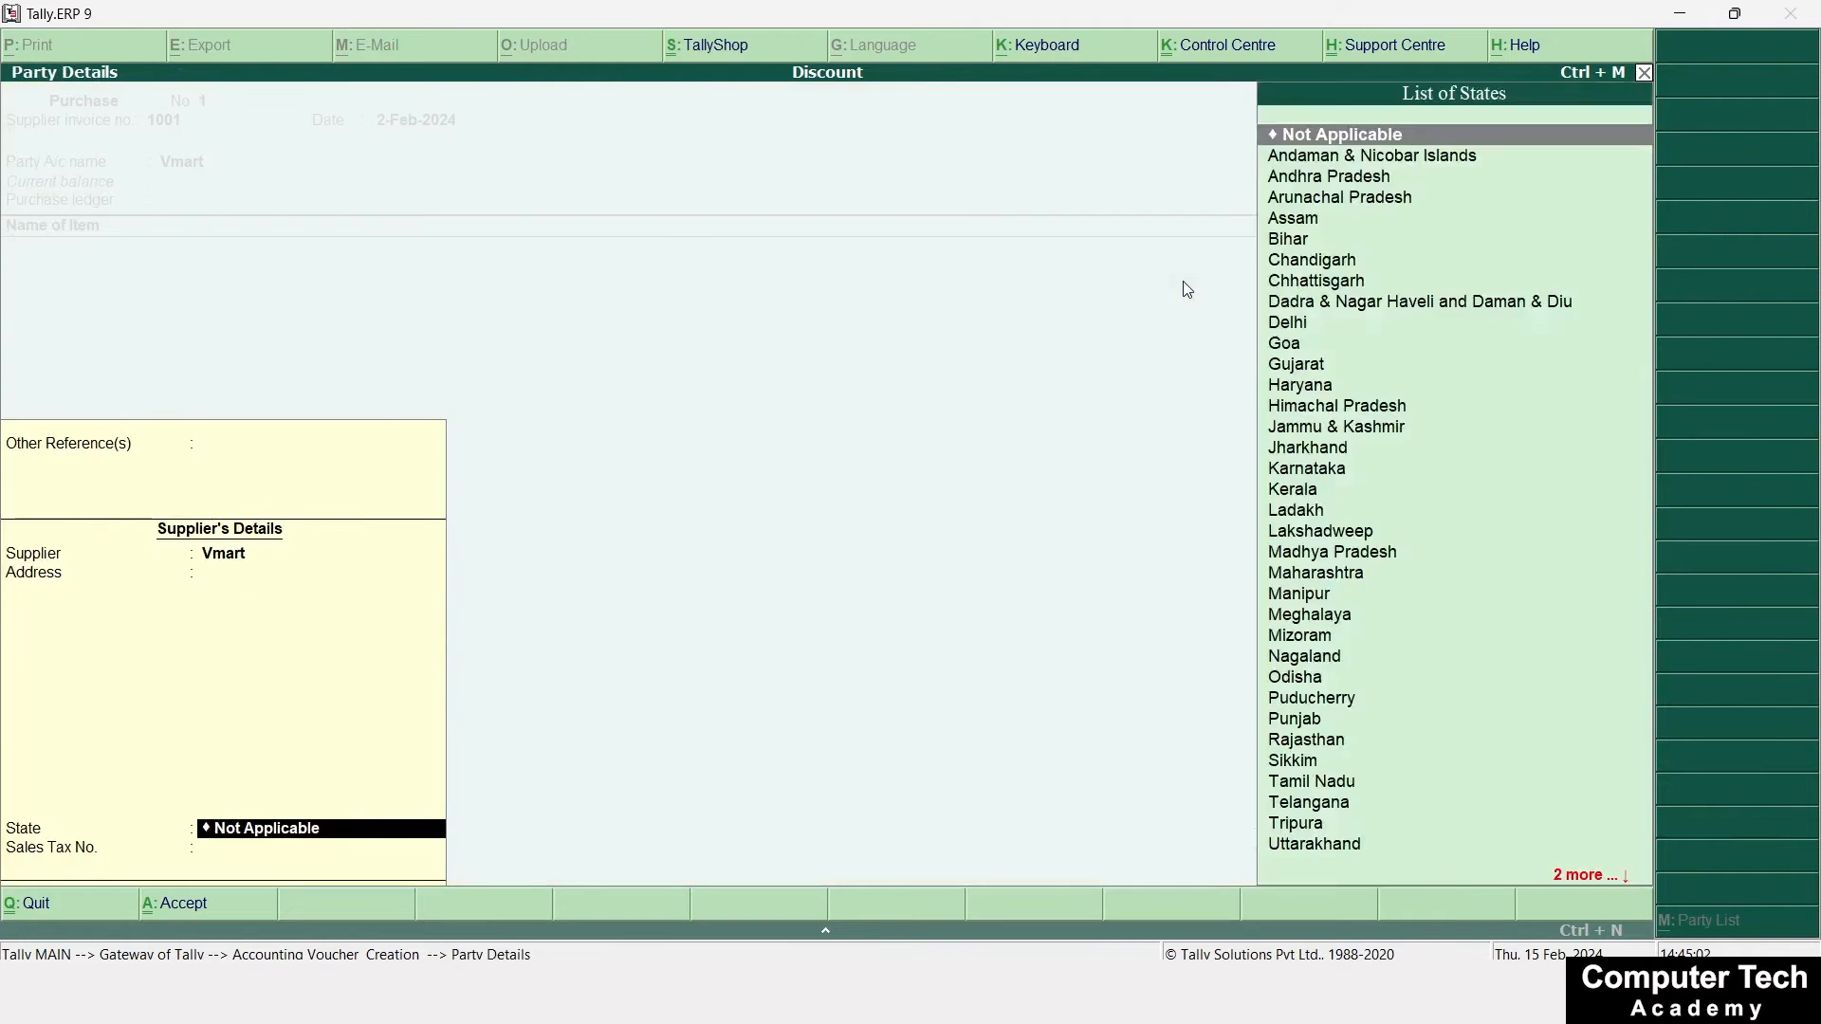
{"action": "key", "text": "Return"}
{"action": "key", "text": "Return"}
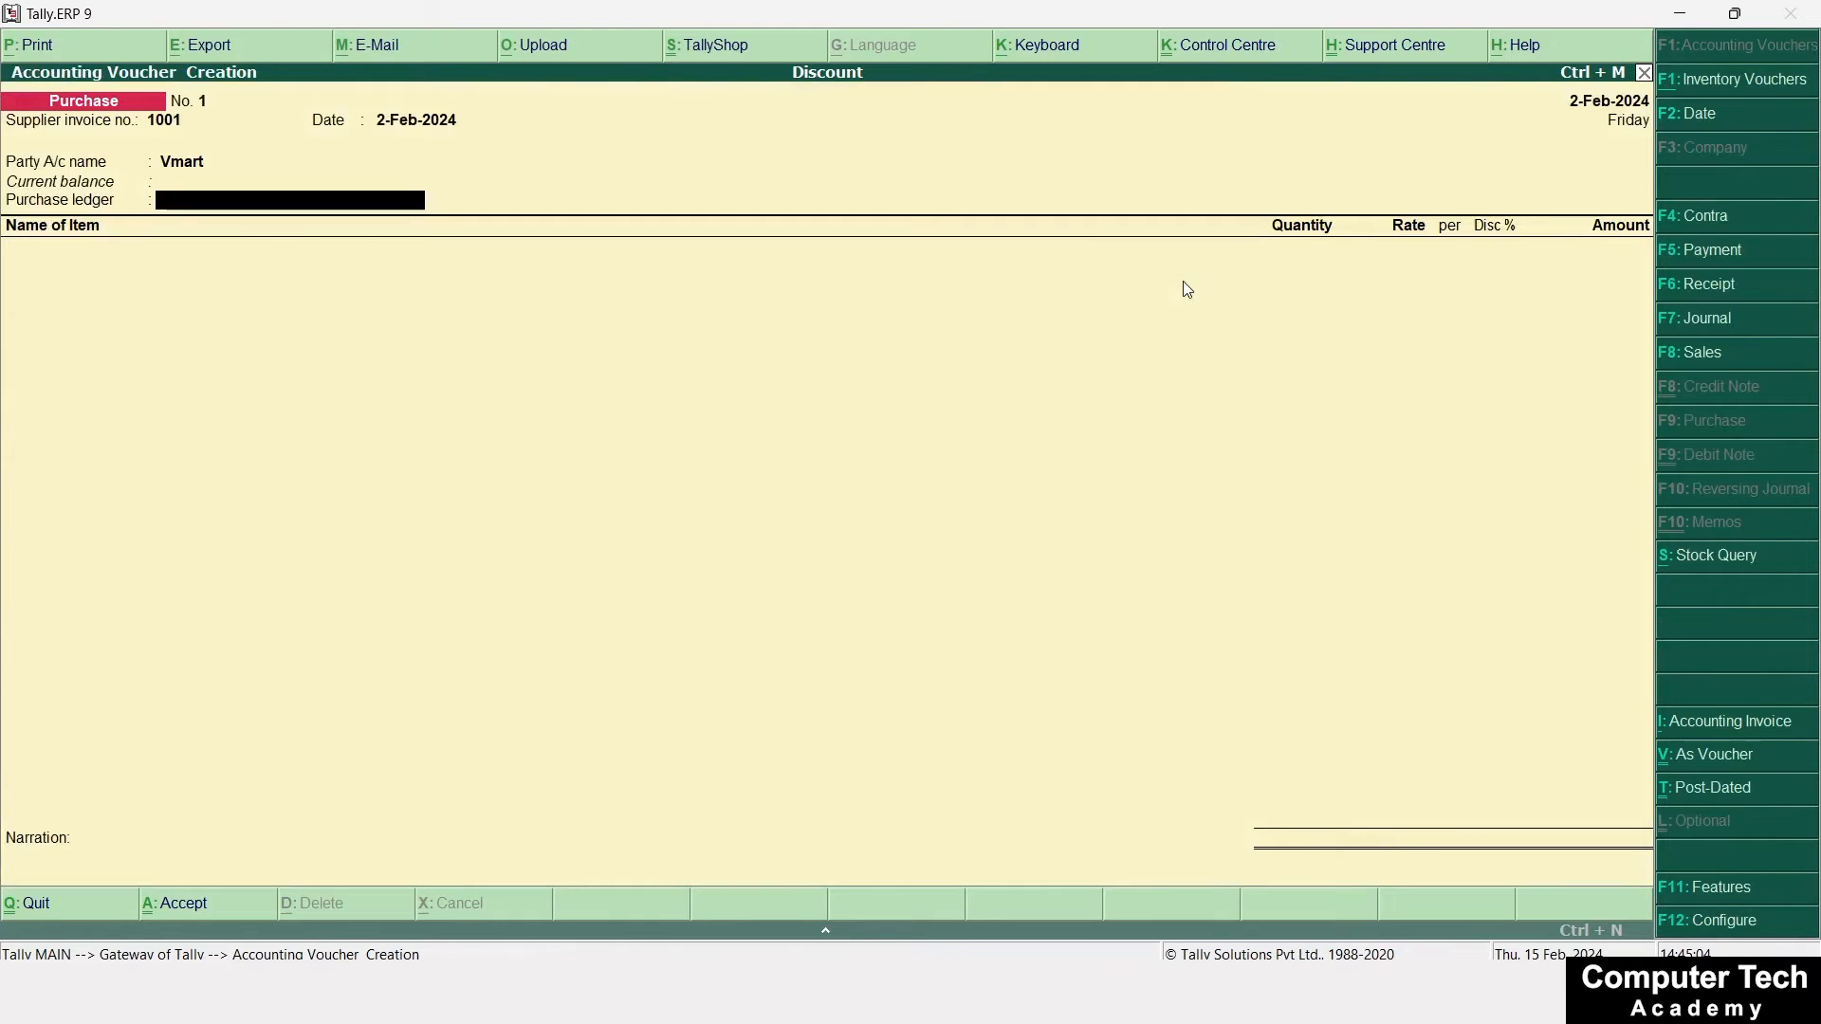
Create the ledger Goods Purchase under Purchase Accounts as the voucher's purchase ledger
{"action": "key", "text": "alt+c"}
{"action": "type", "text": "Goods"}
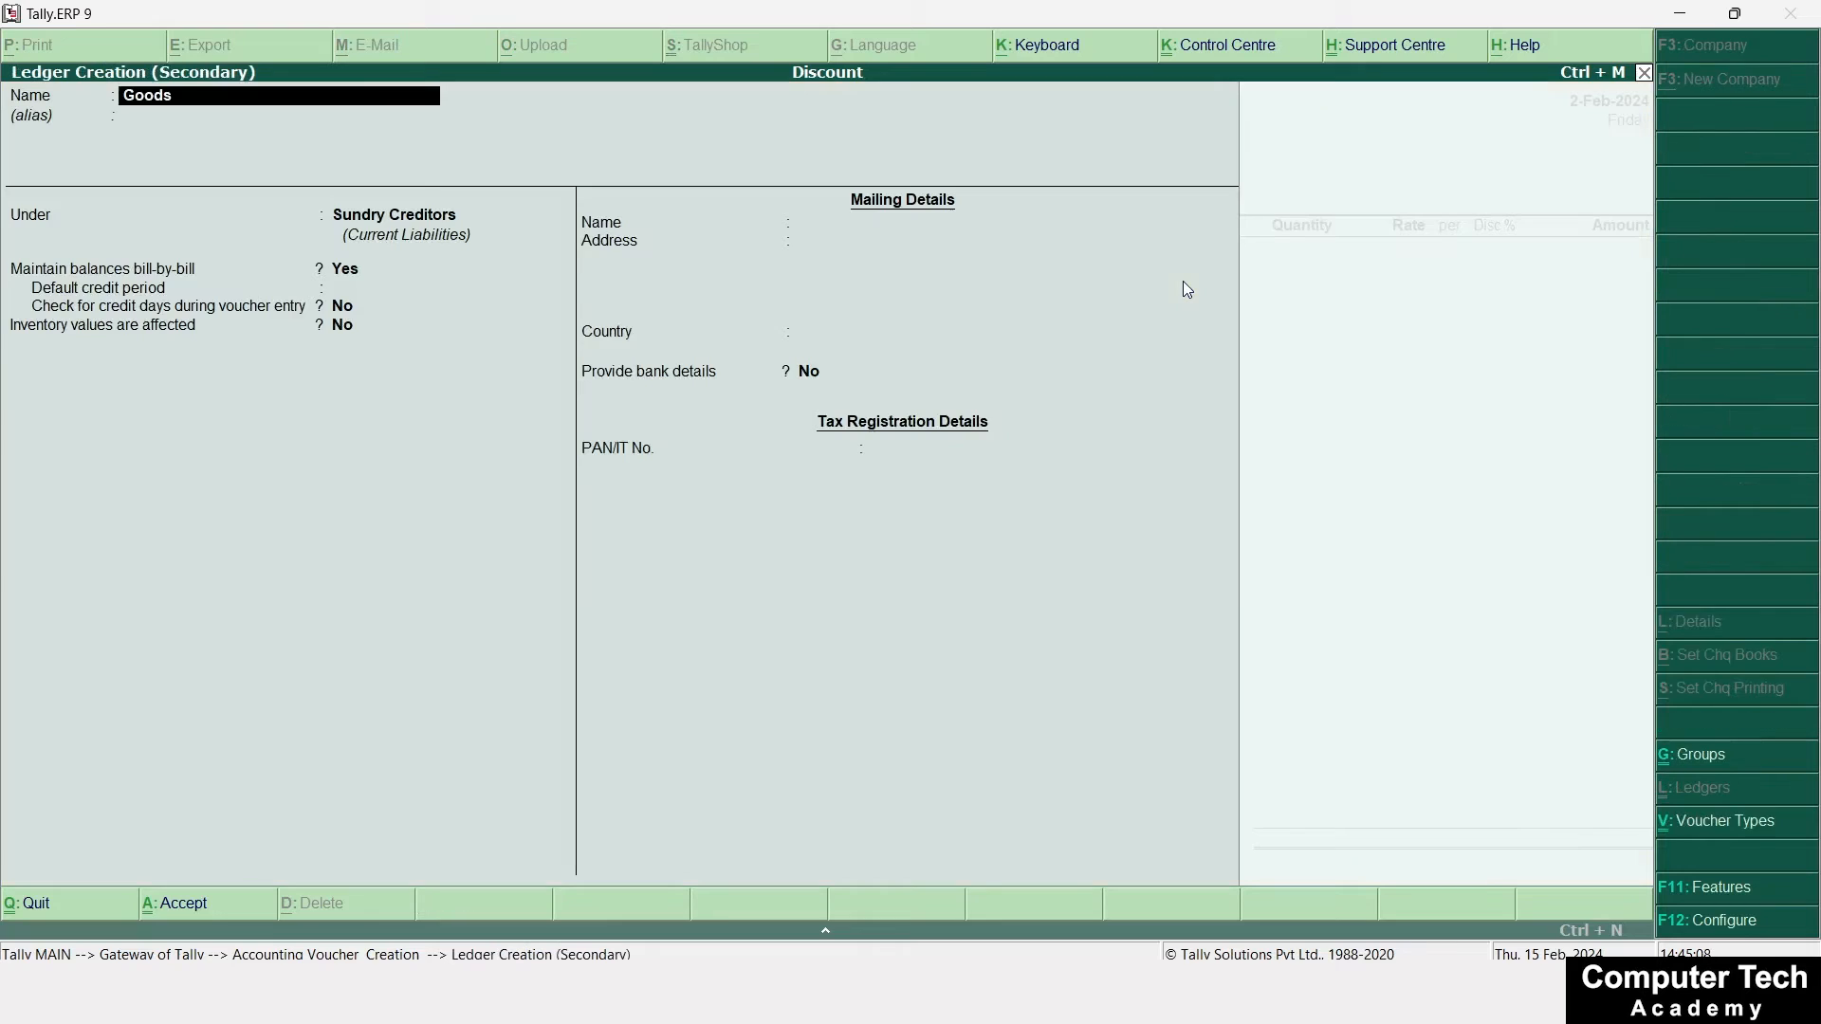
{"action": "type", "text": " Purchase"}
{"action": "key", "text": "Return"}
{"action": "key", "text": "Return"}
{"action": "type", "text": "Pu"}
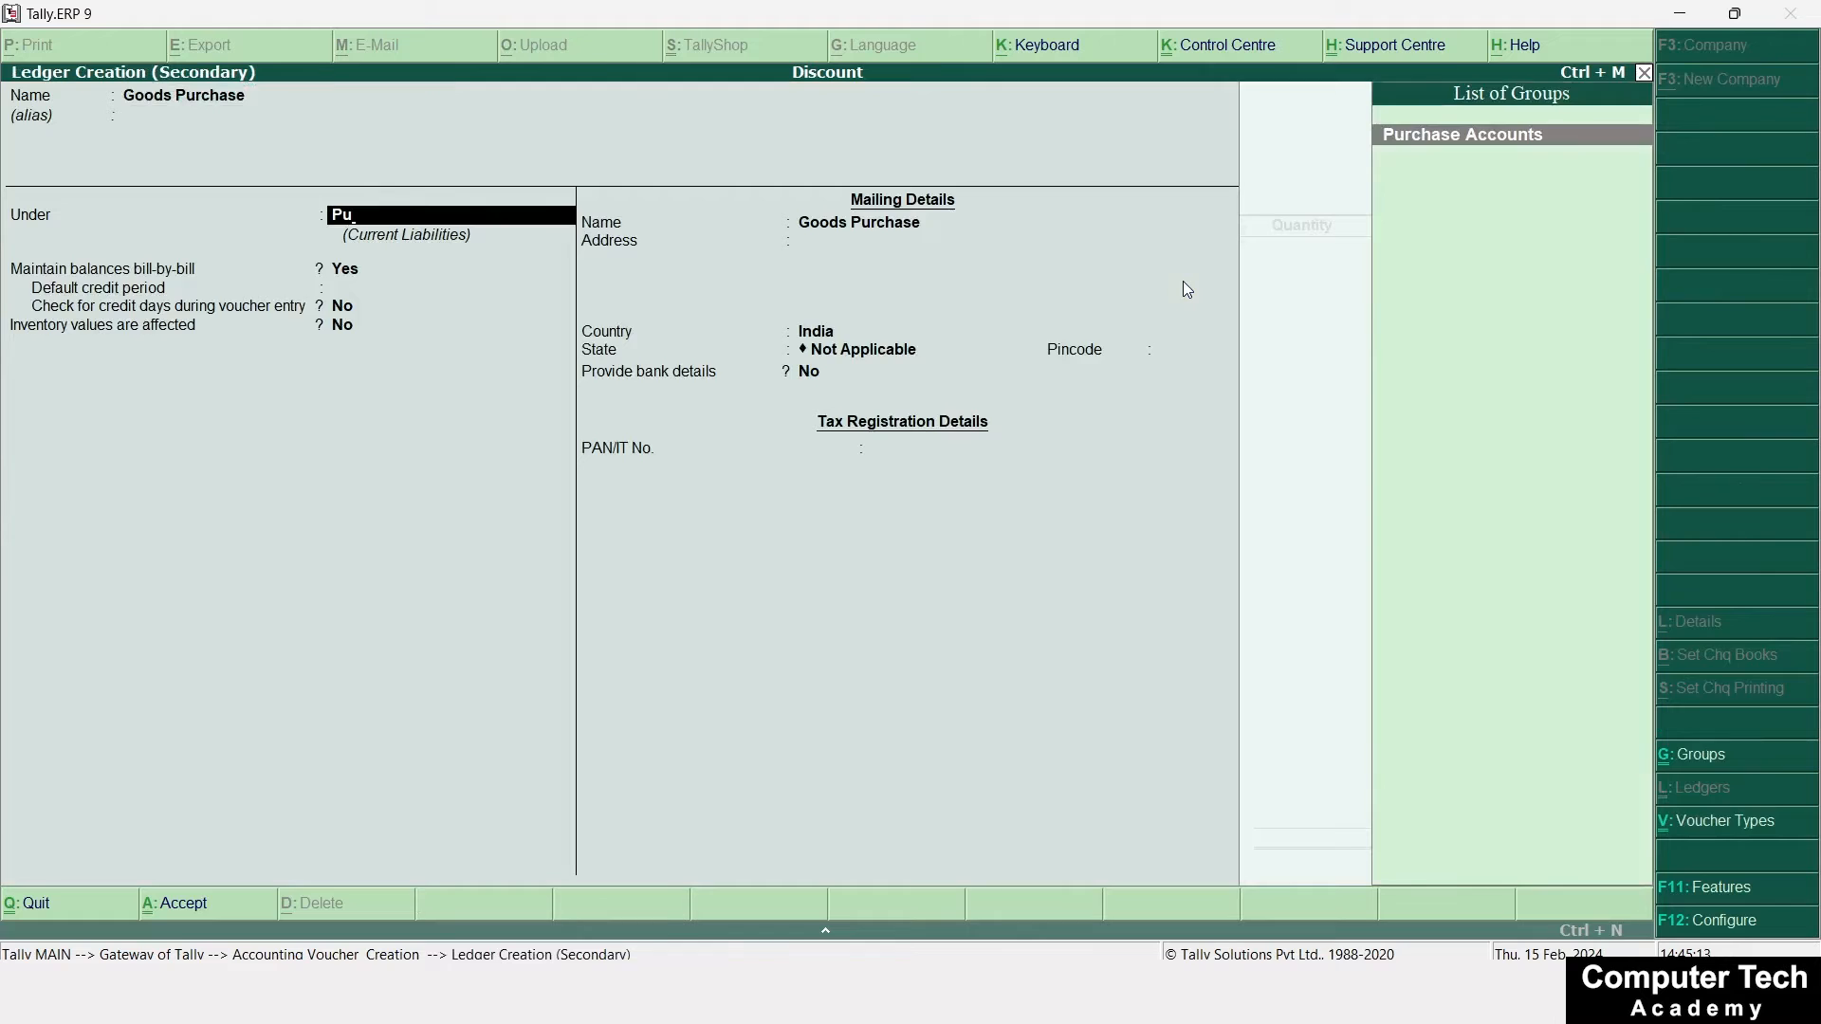
{"action": "key", "text": "Return"}
{"action": "key", "text": "ctrl+a"}
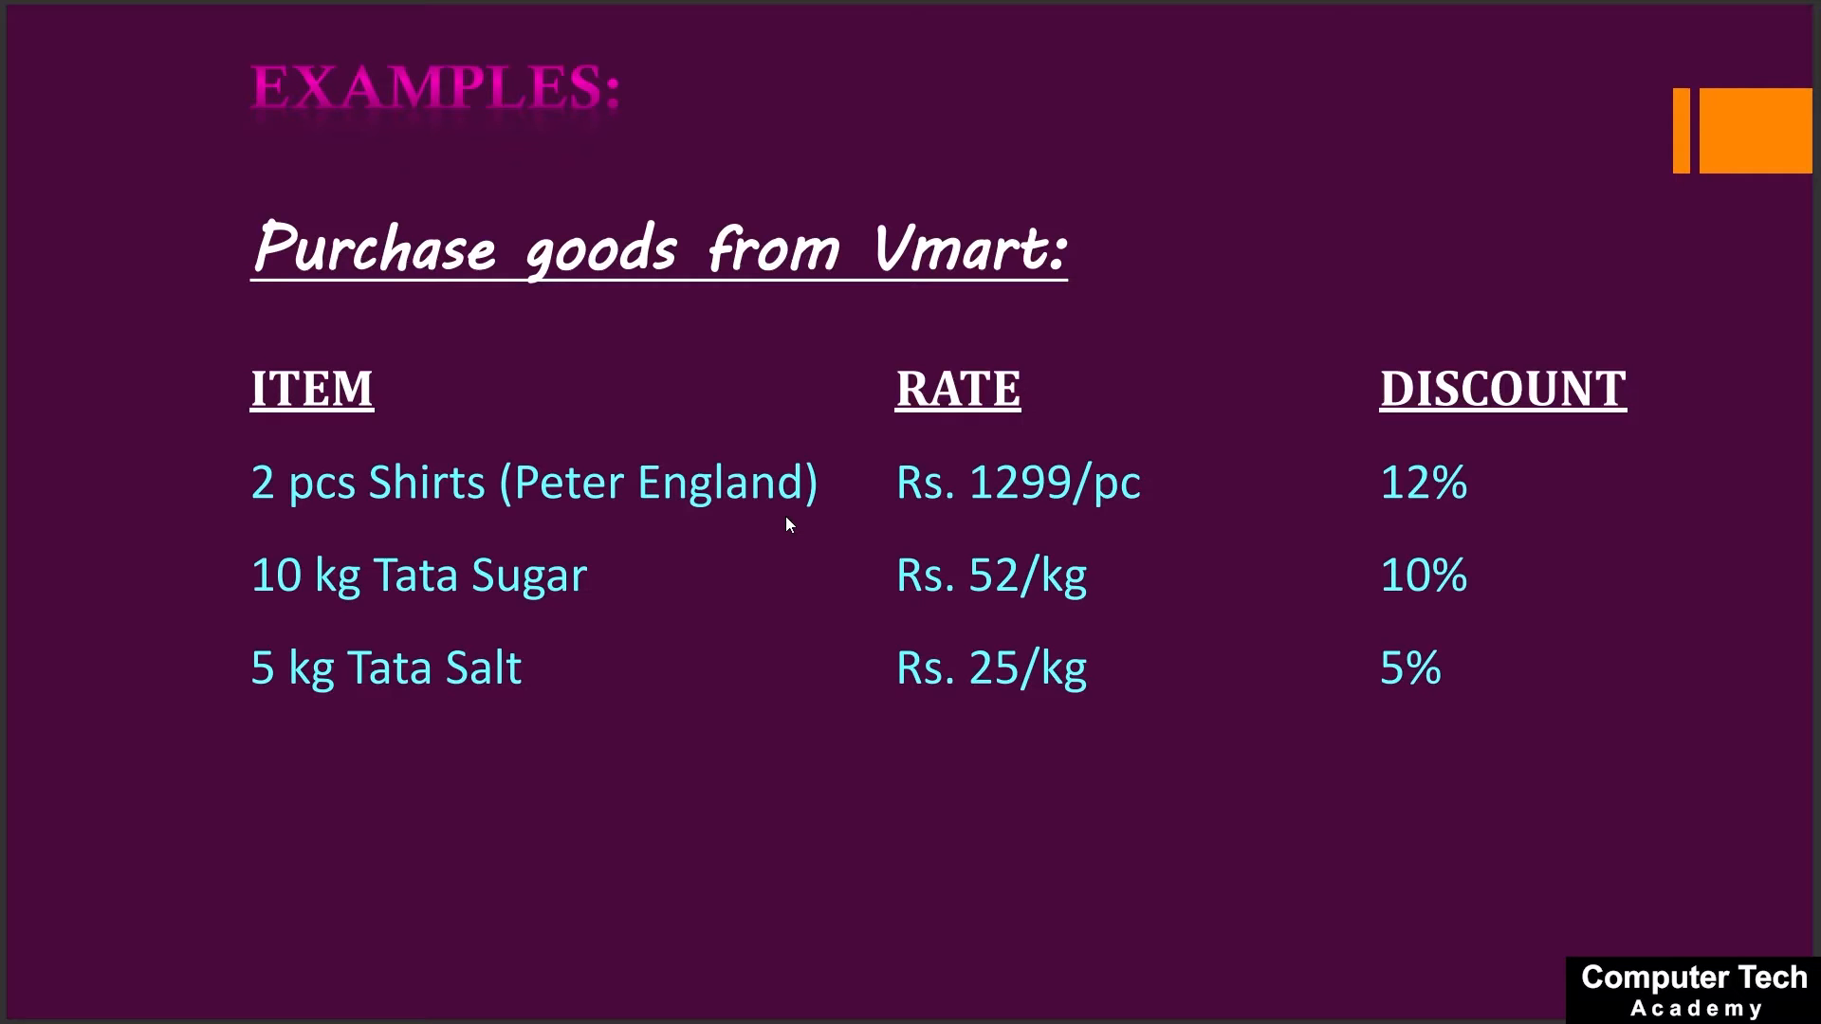
Switch back to Tally.ERP 9 and start a new stock item named Shirts from the voucher's item line
{"action": "key", "text": "alt+Tab"}
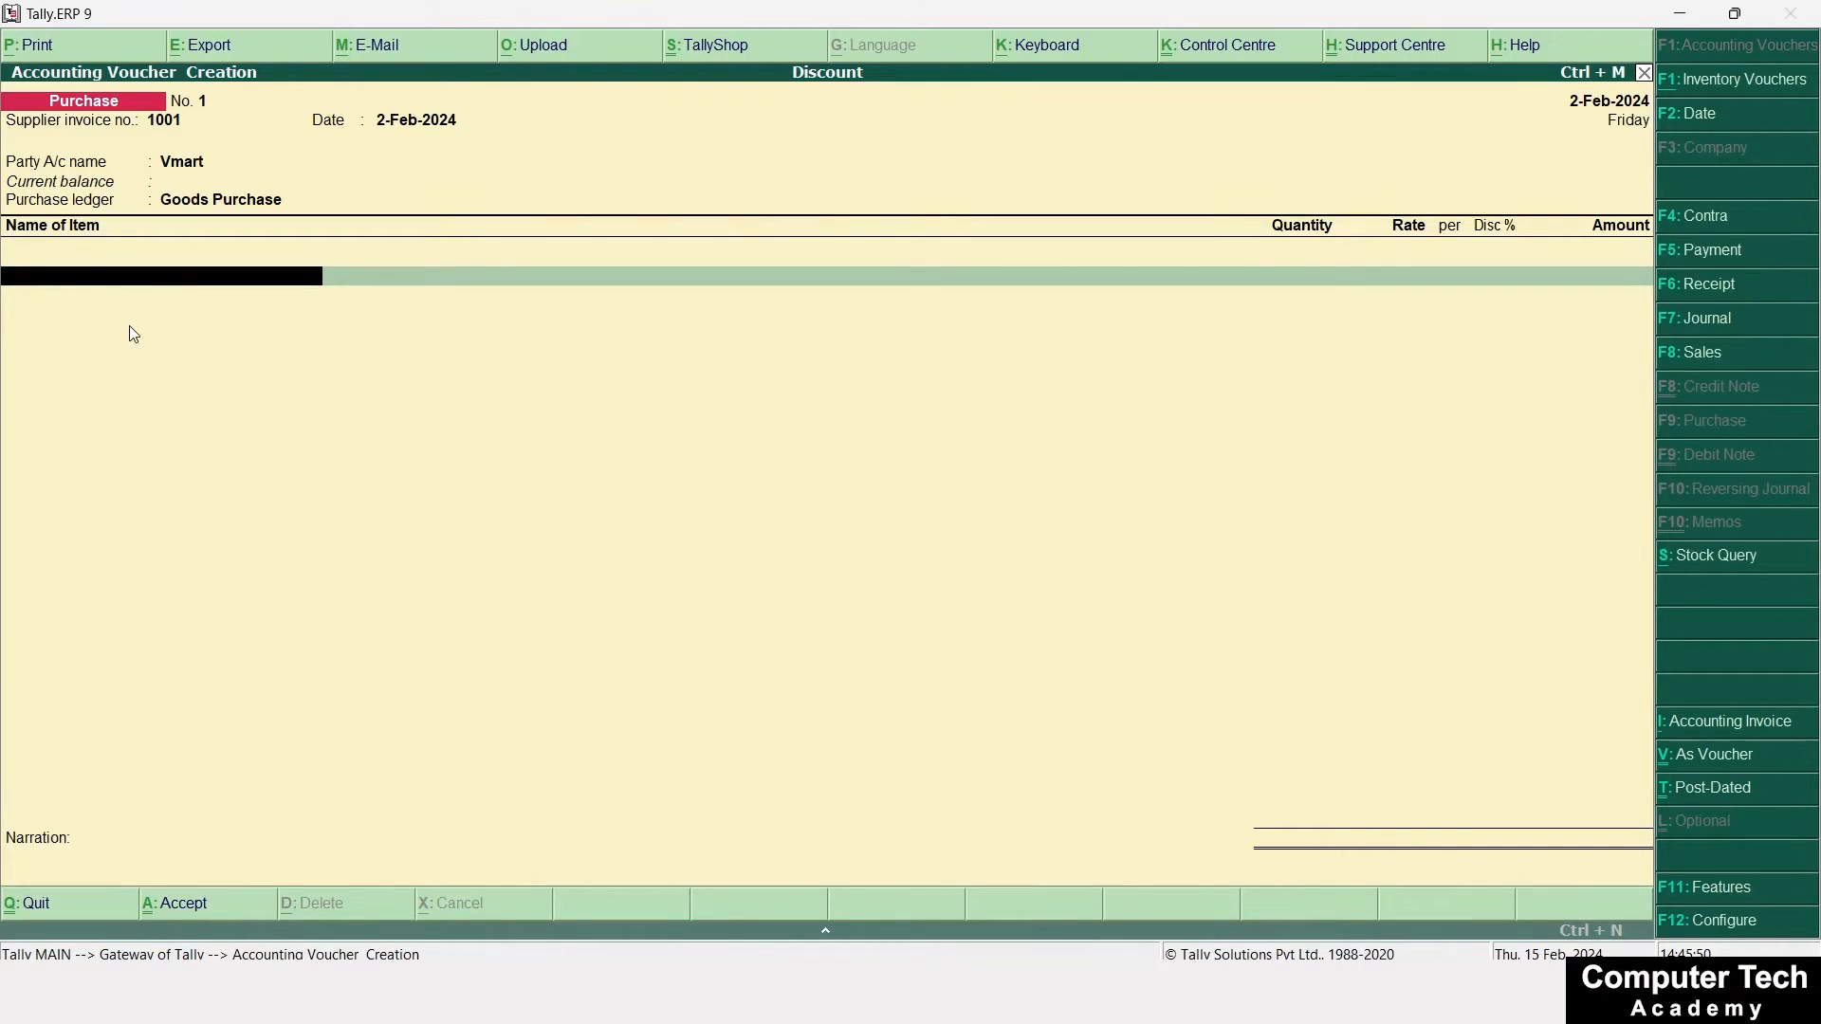
{"action": "key", "text": "alt+c"}
{"action": "type", "text": "Shirts"}
{"action": "key", "text": "Return"}
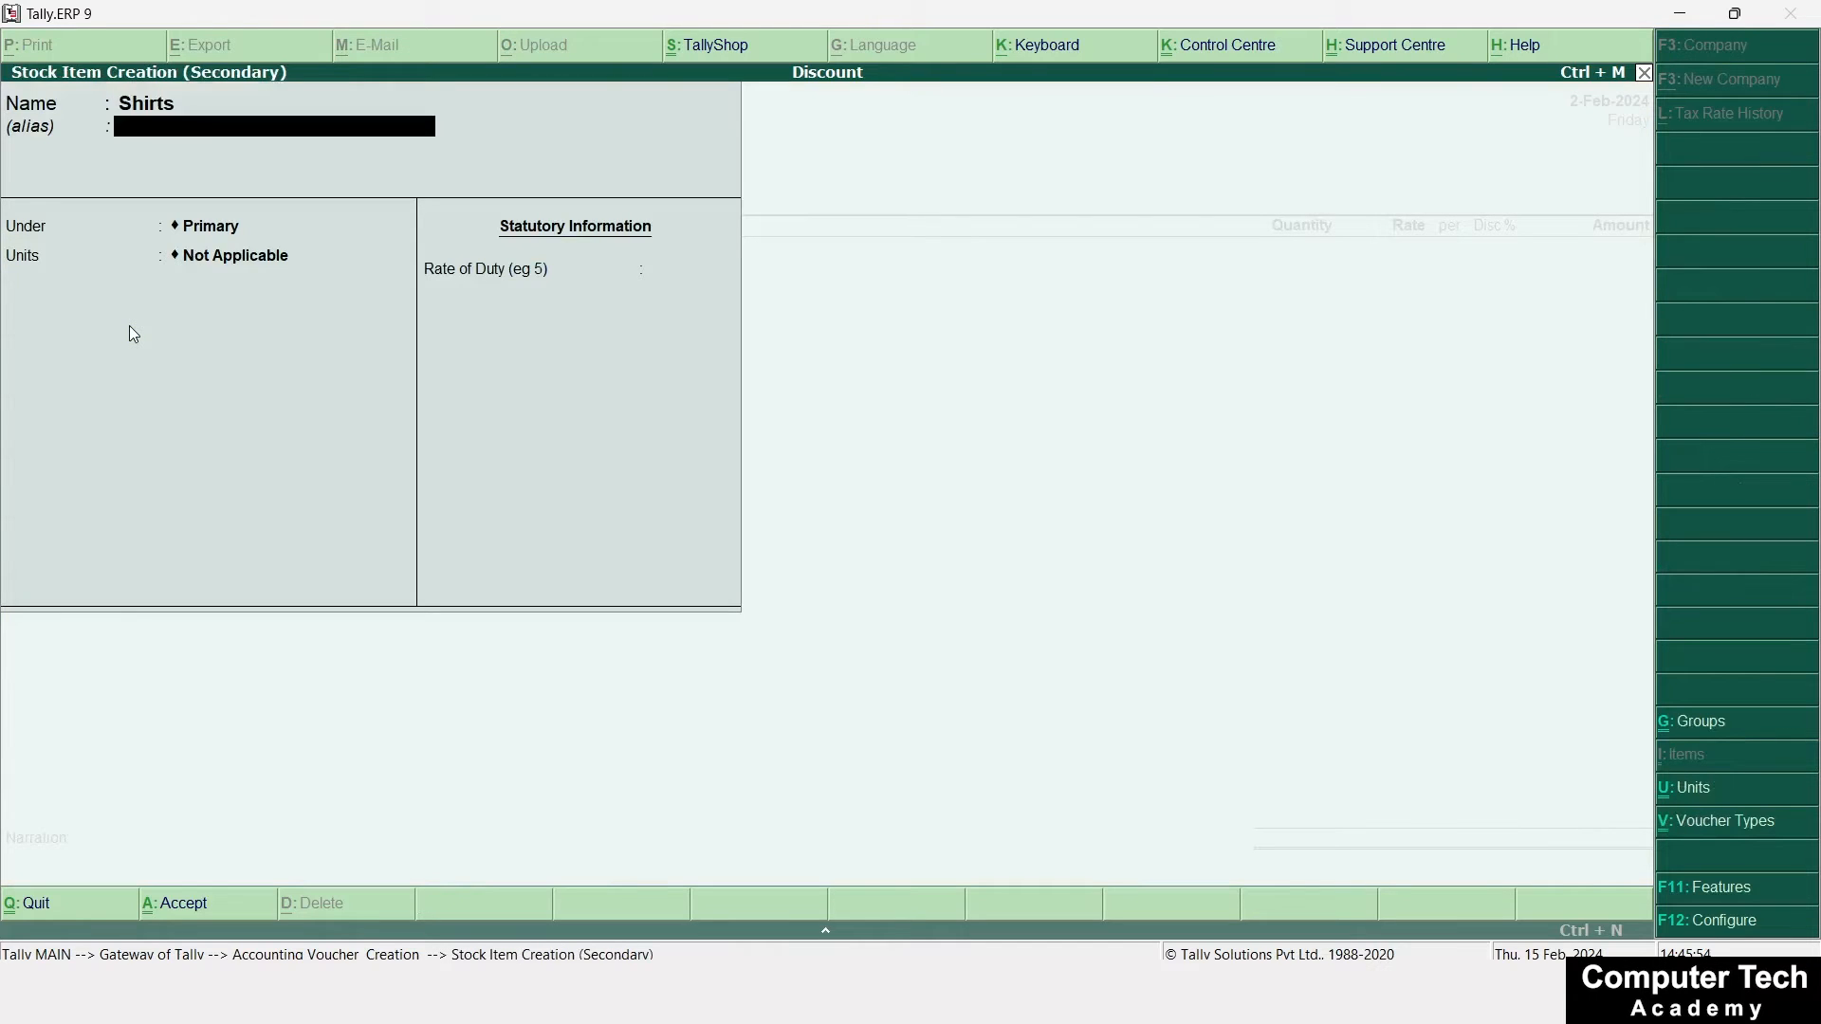
{"action": "key", "text": "Return"}
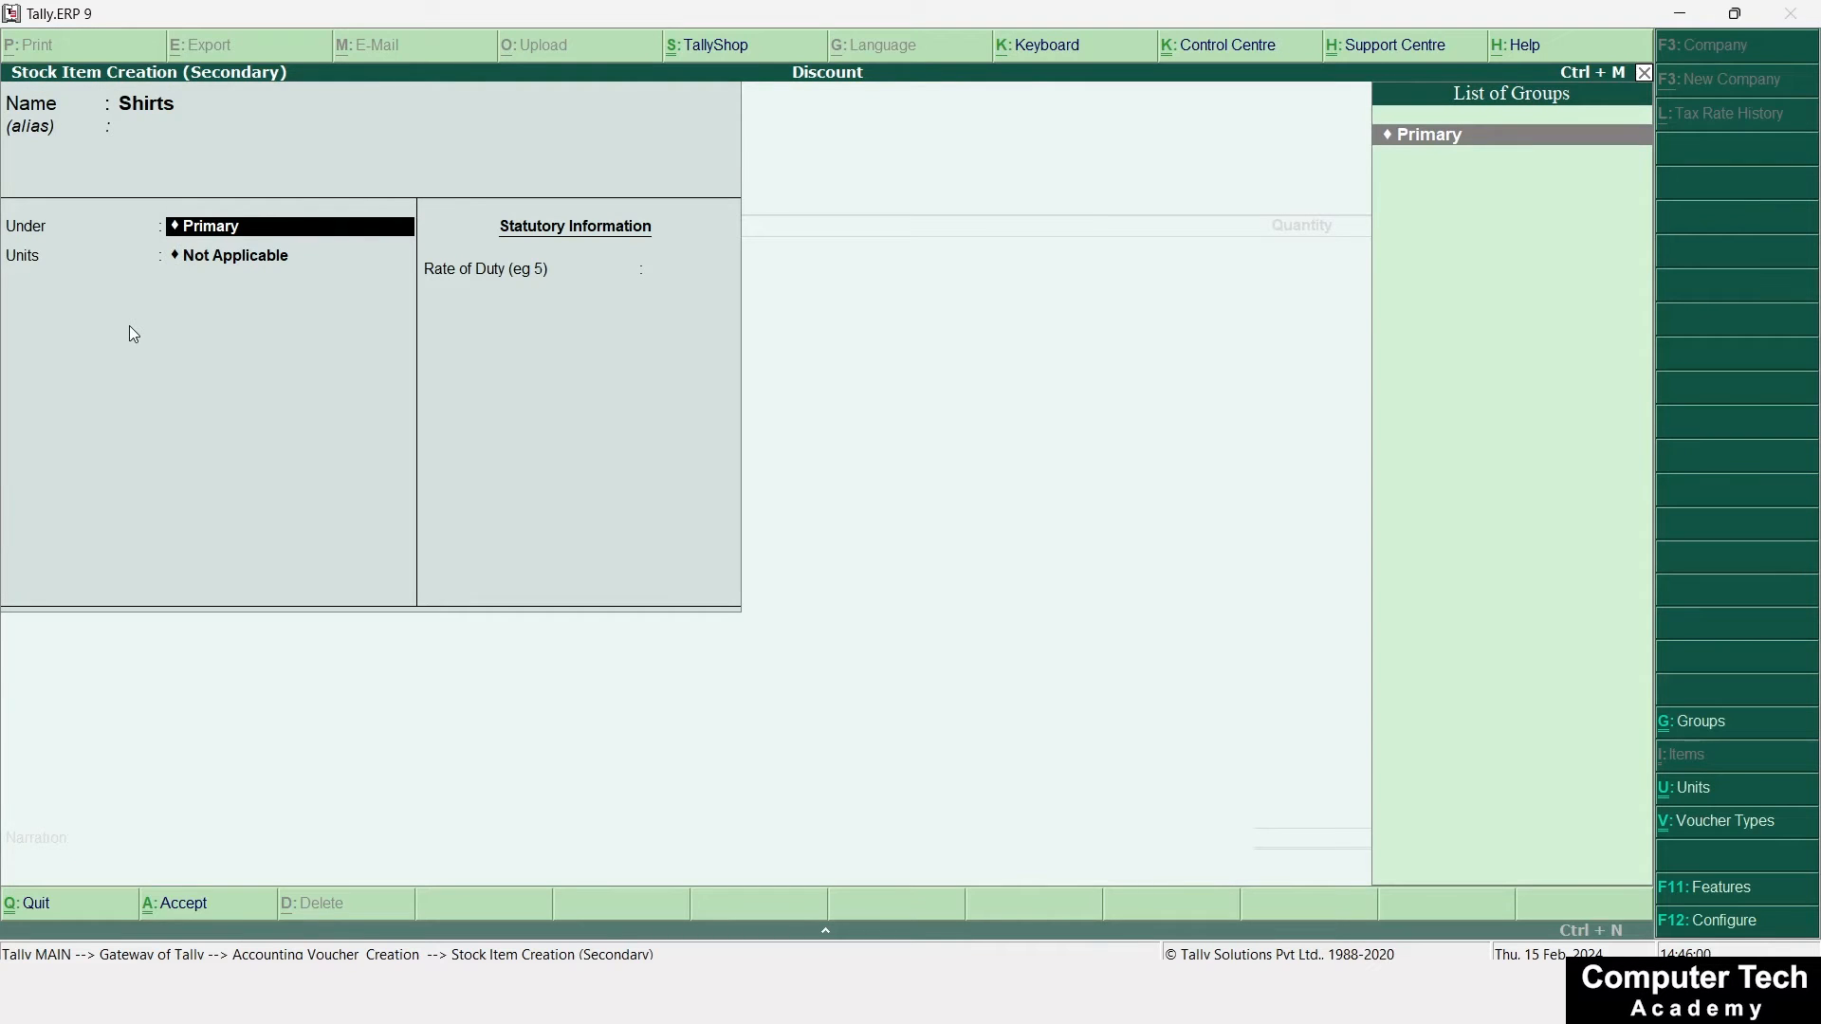
Create the stock group Peter England under Primary, with item quantities added, as the group for Shirts
{"action": "key", "text": "alt+c"}
{"action": "type", "text": "Peter England"}
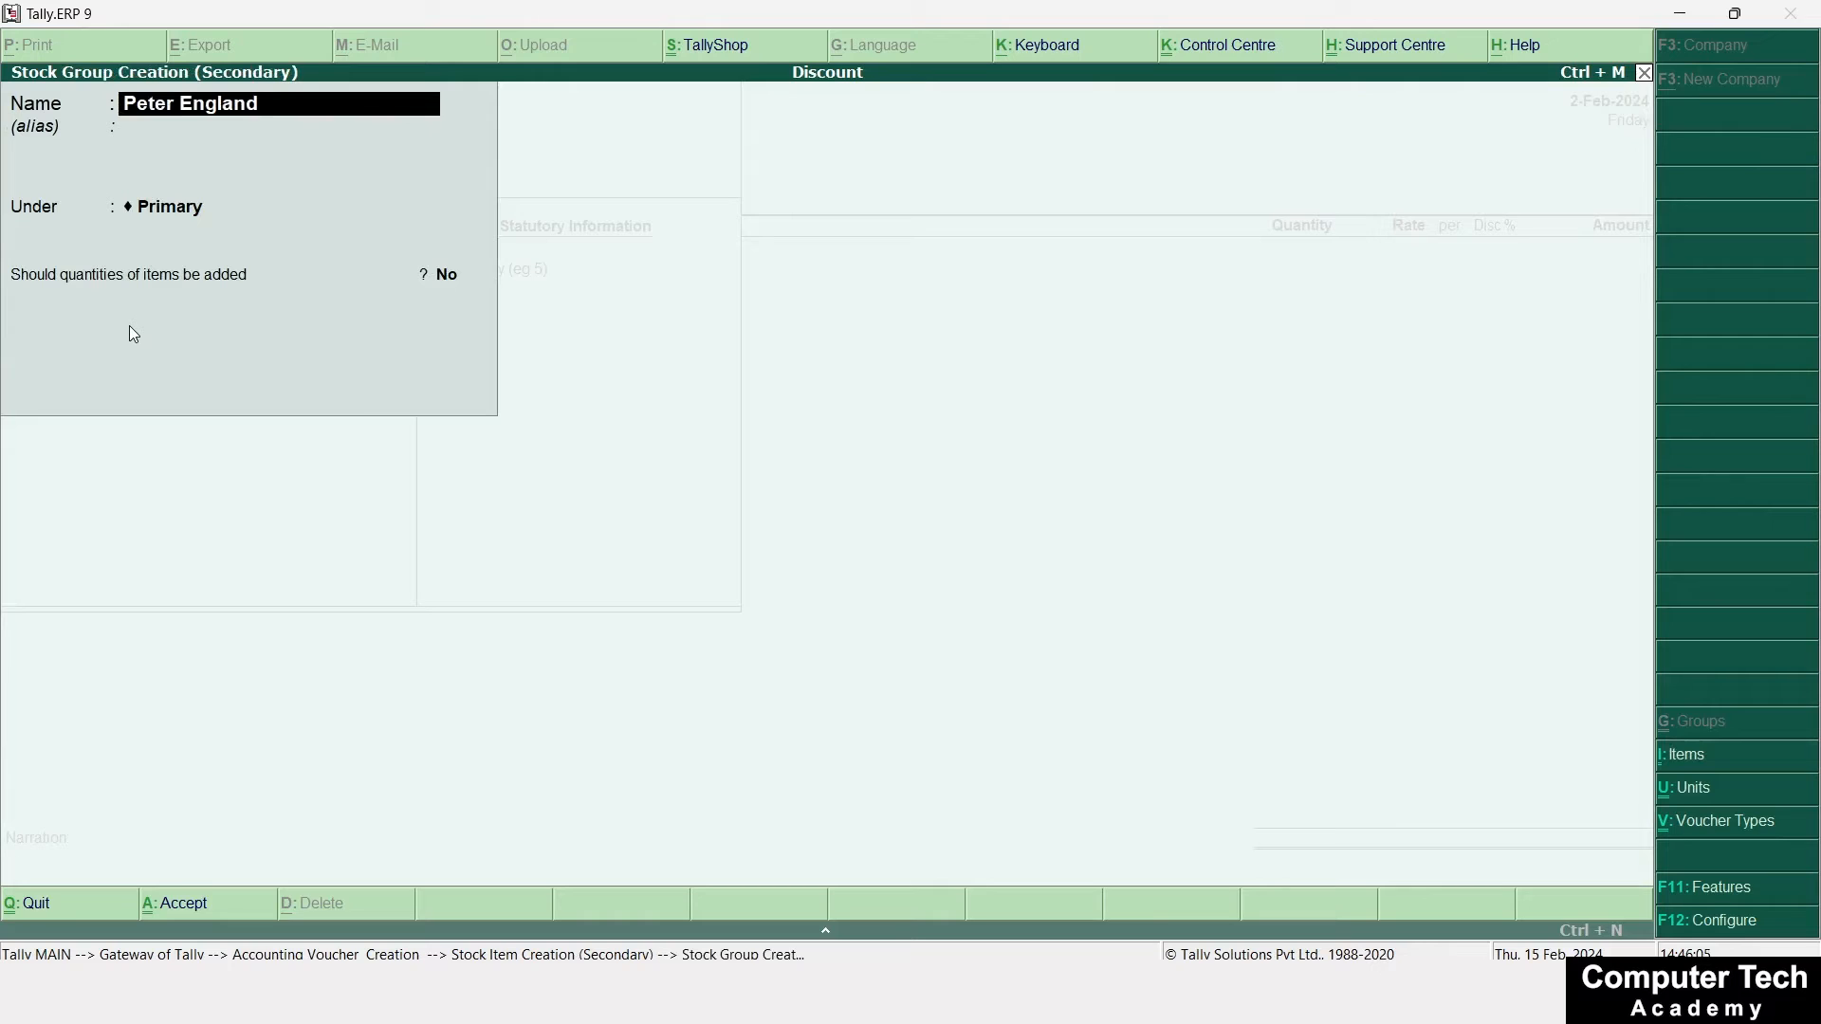
{"action": "key", "text": "Return"}
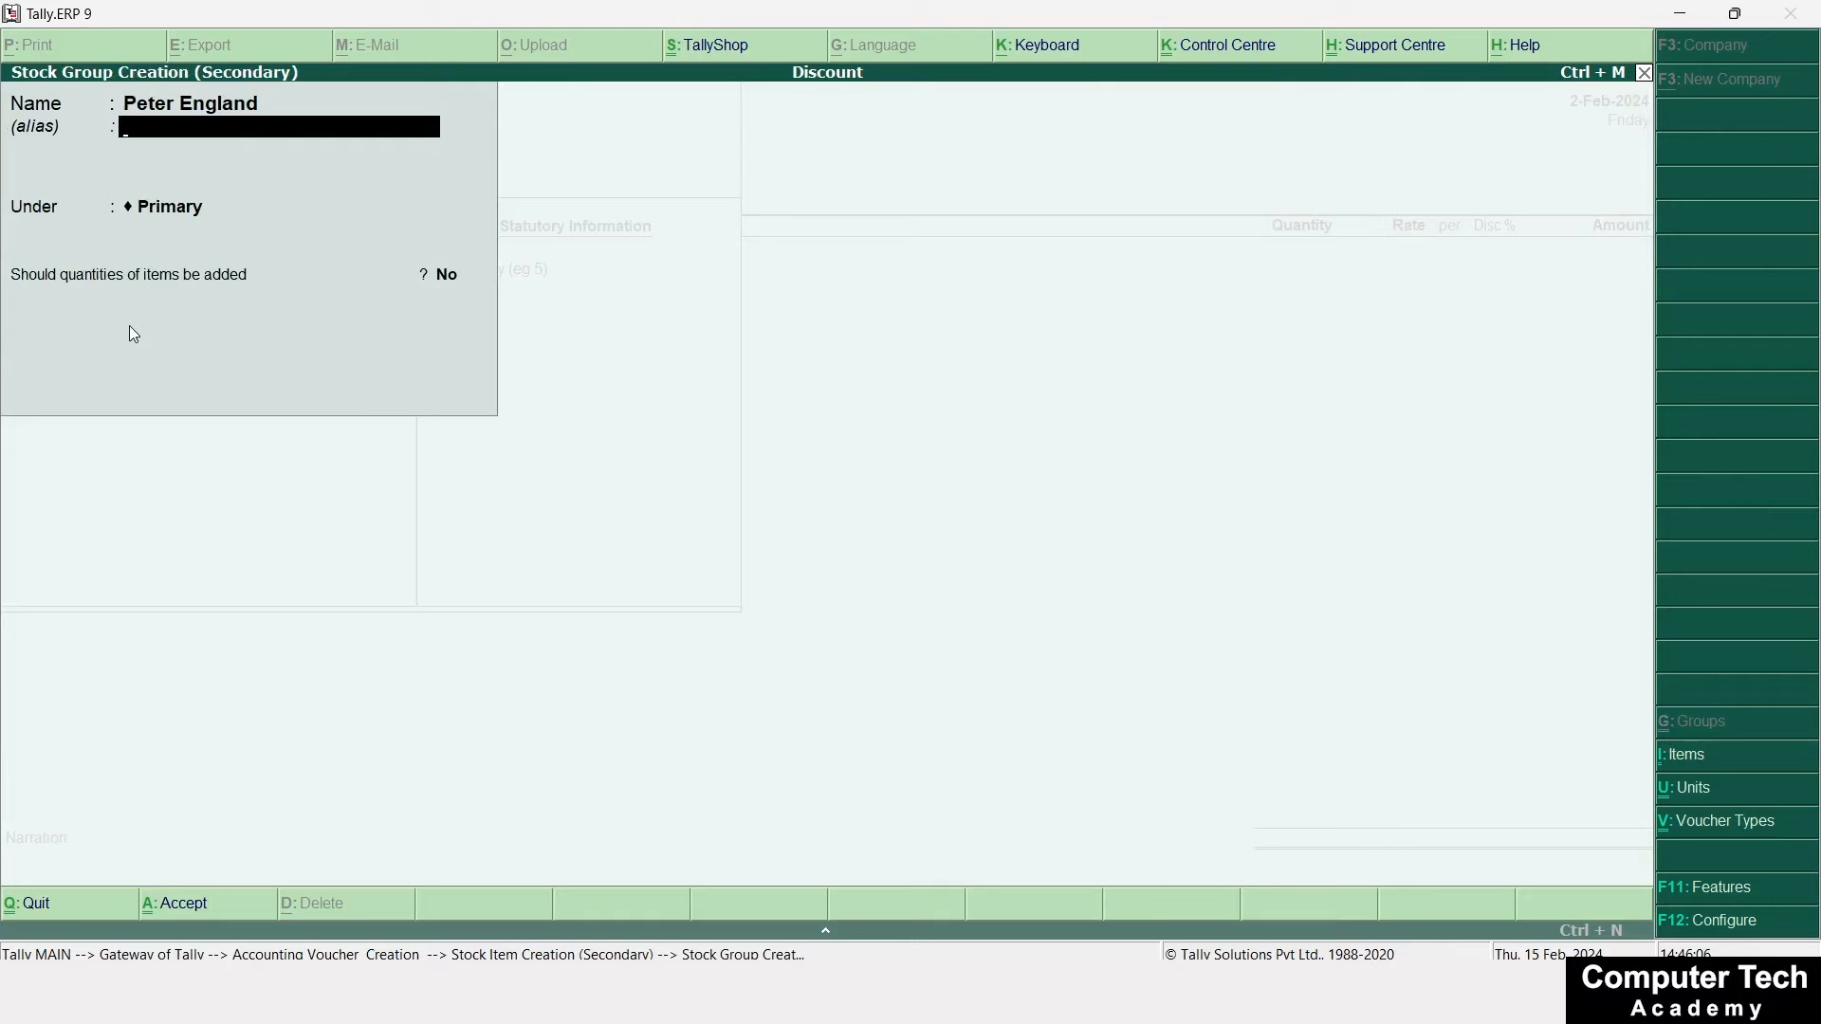
{"action": "key", "text": "Return"}
{"action": "key", "text": "Return"}
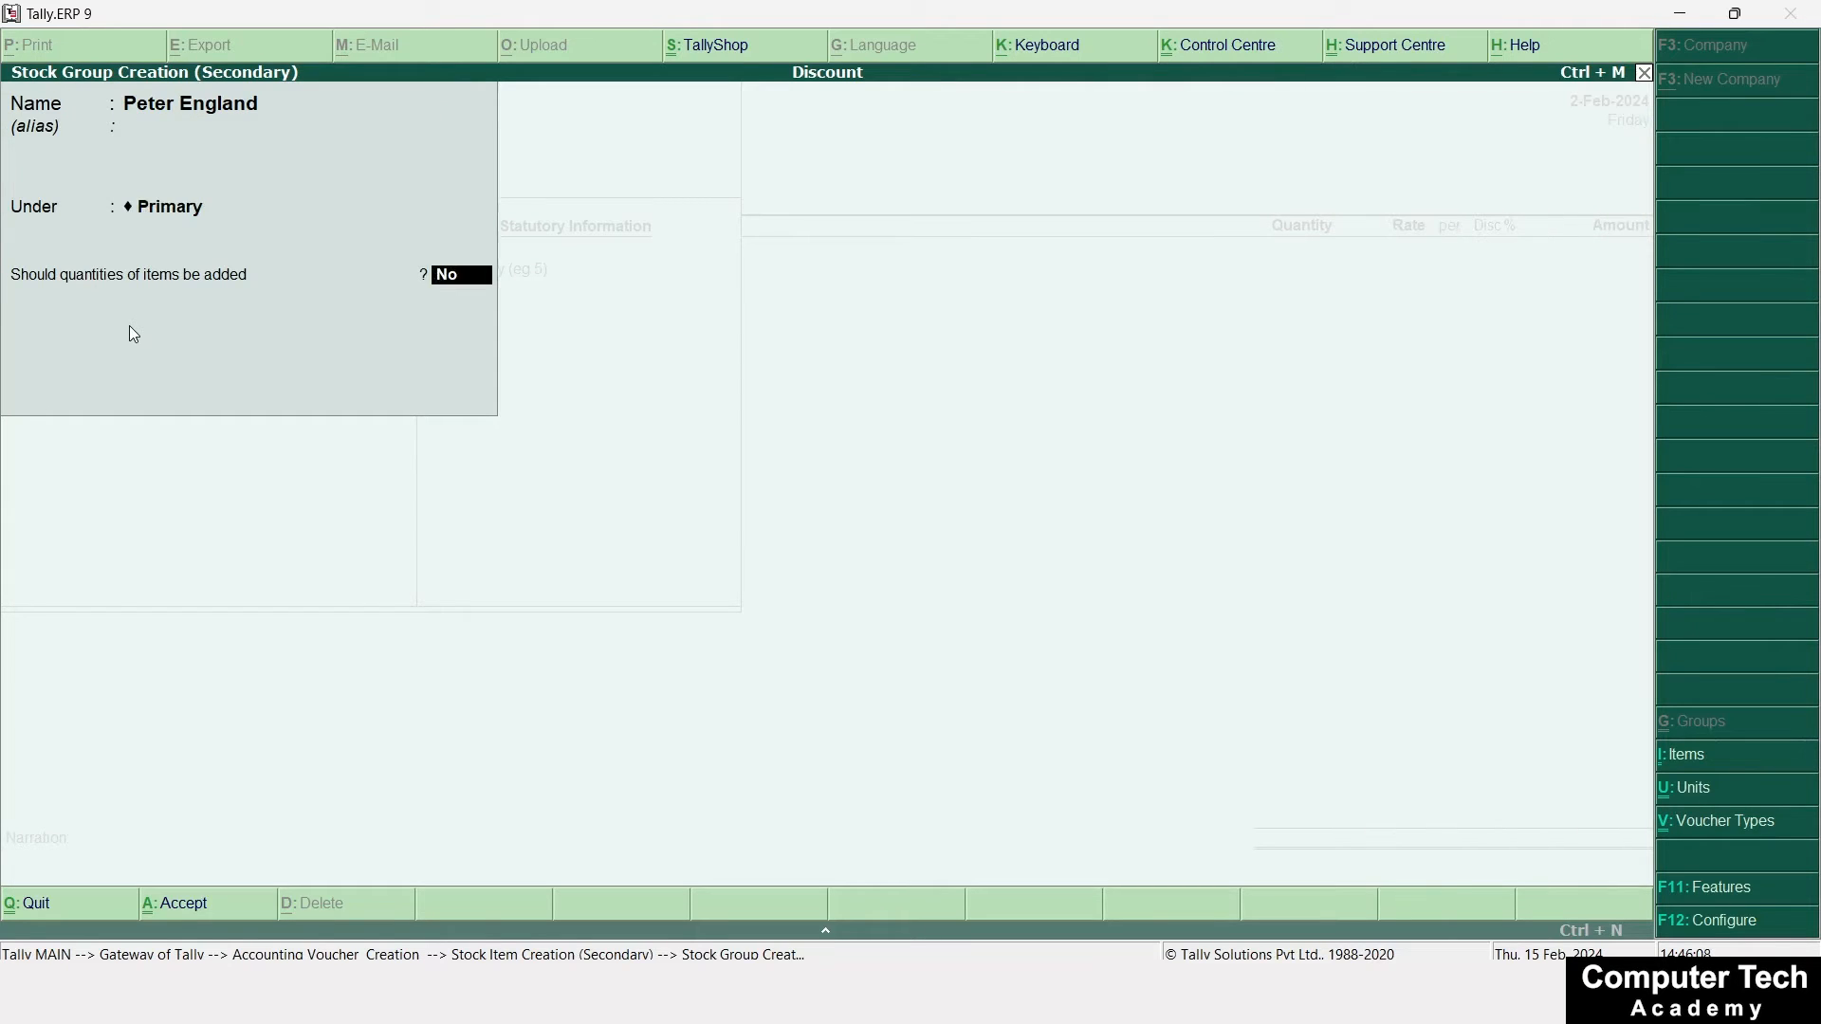
{"action": "type", "text": "y"}
{"action": "key", "text": "Return"}
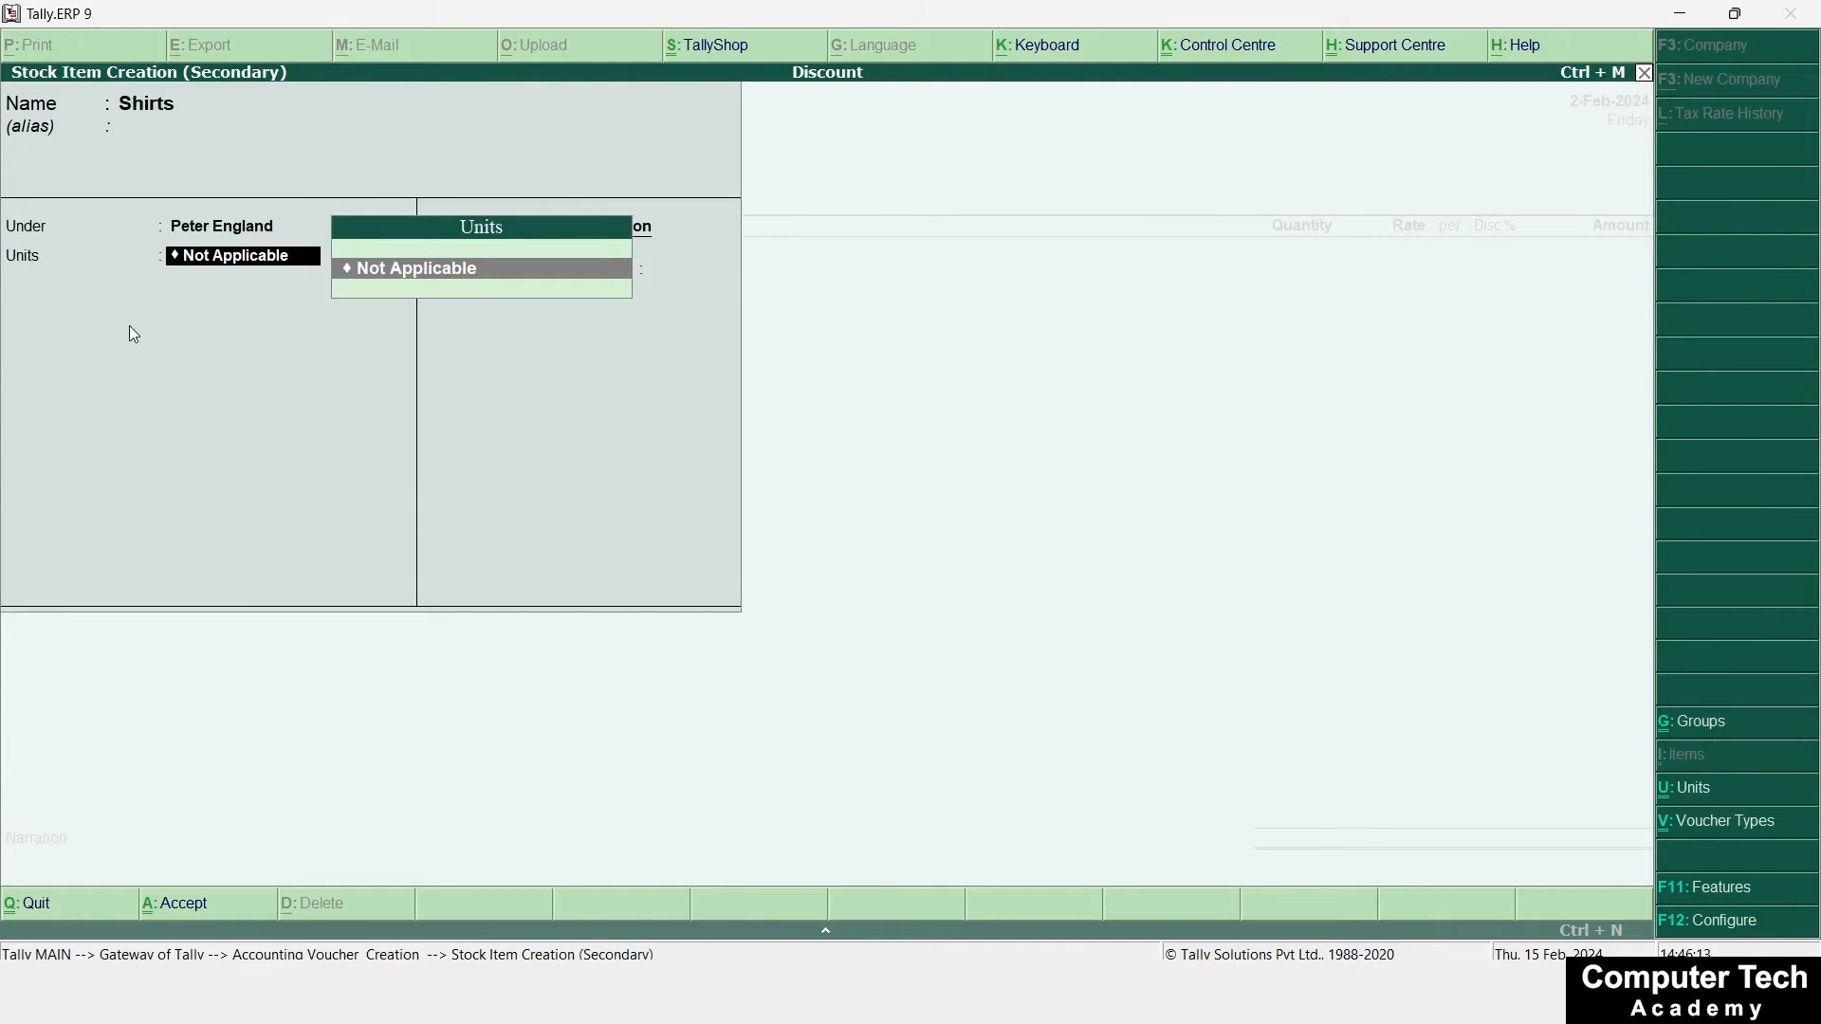
Create the simple unit Pcs with 0 decimal places as the unit for Shirts
{"action": "key", "text": "alt+c"}
{"action": "type", "text": "Pcs"}
{"action": "key", "text": "Return"}
{"action": "key", "text": "Return"}
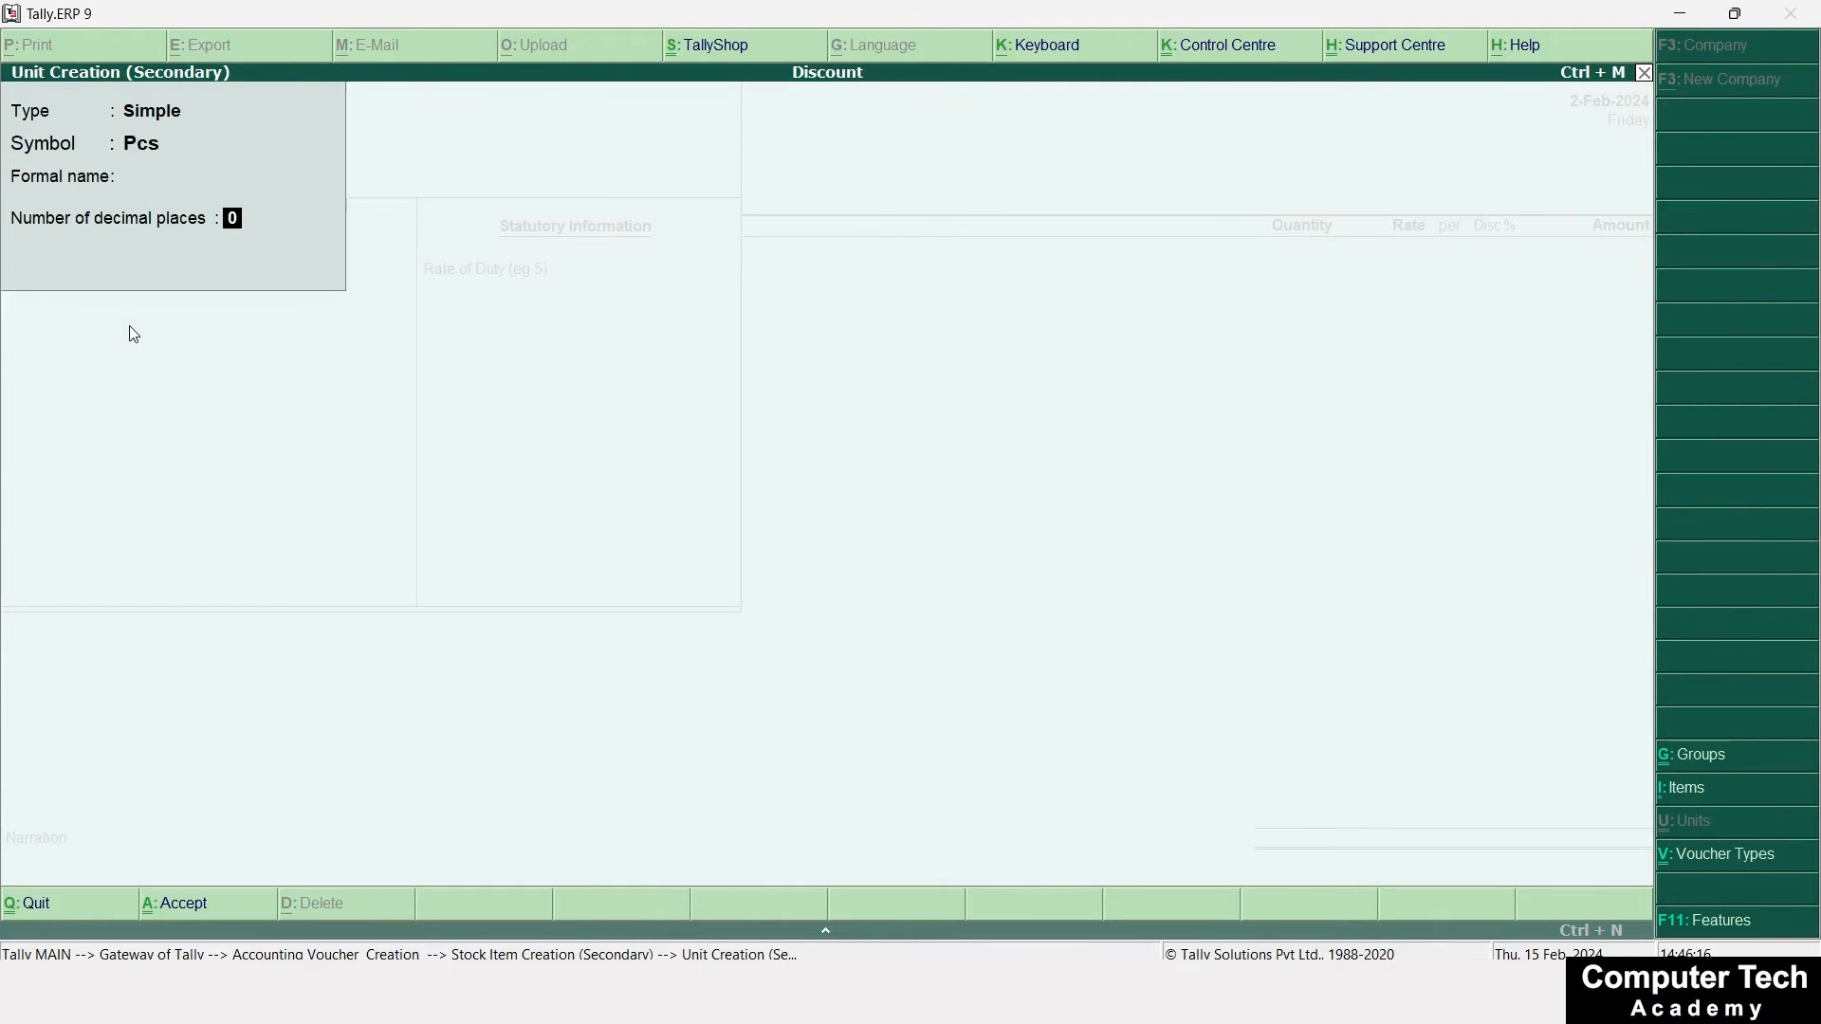
{"action": "key", "text": "Return"}
{"action": "key", "text": "Return"}
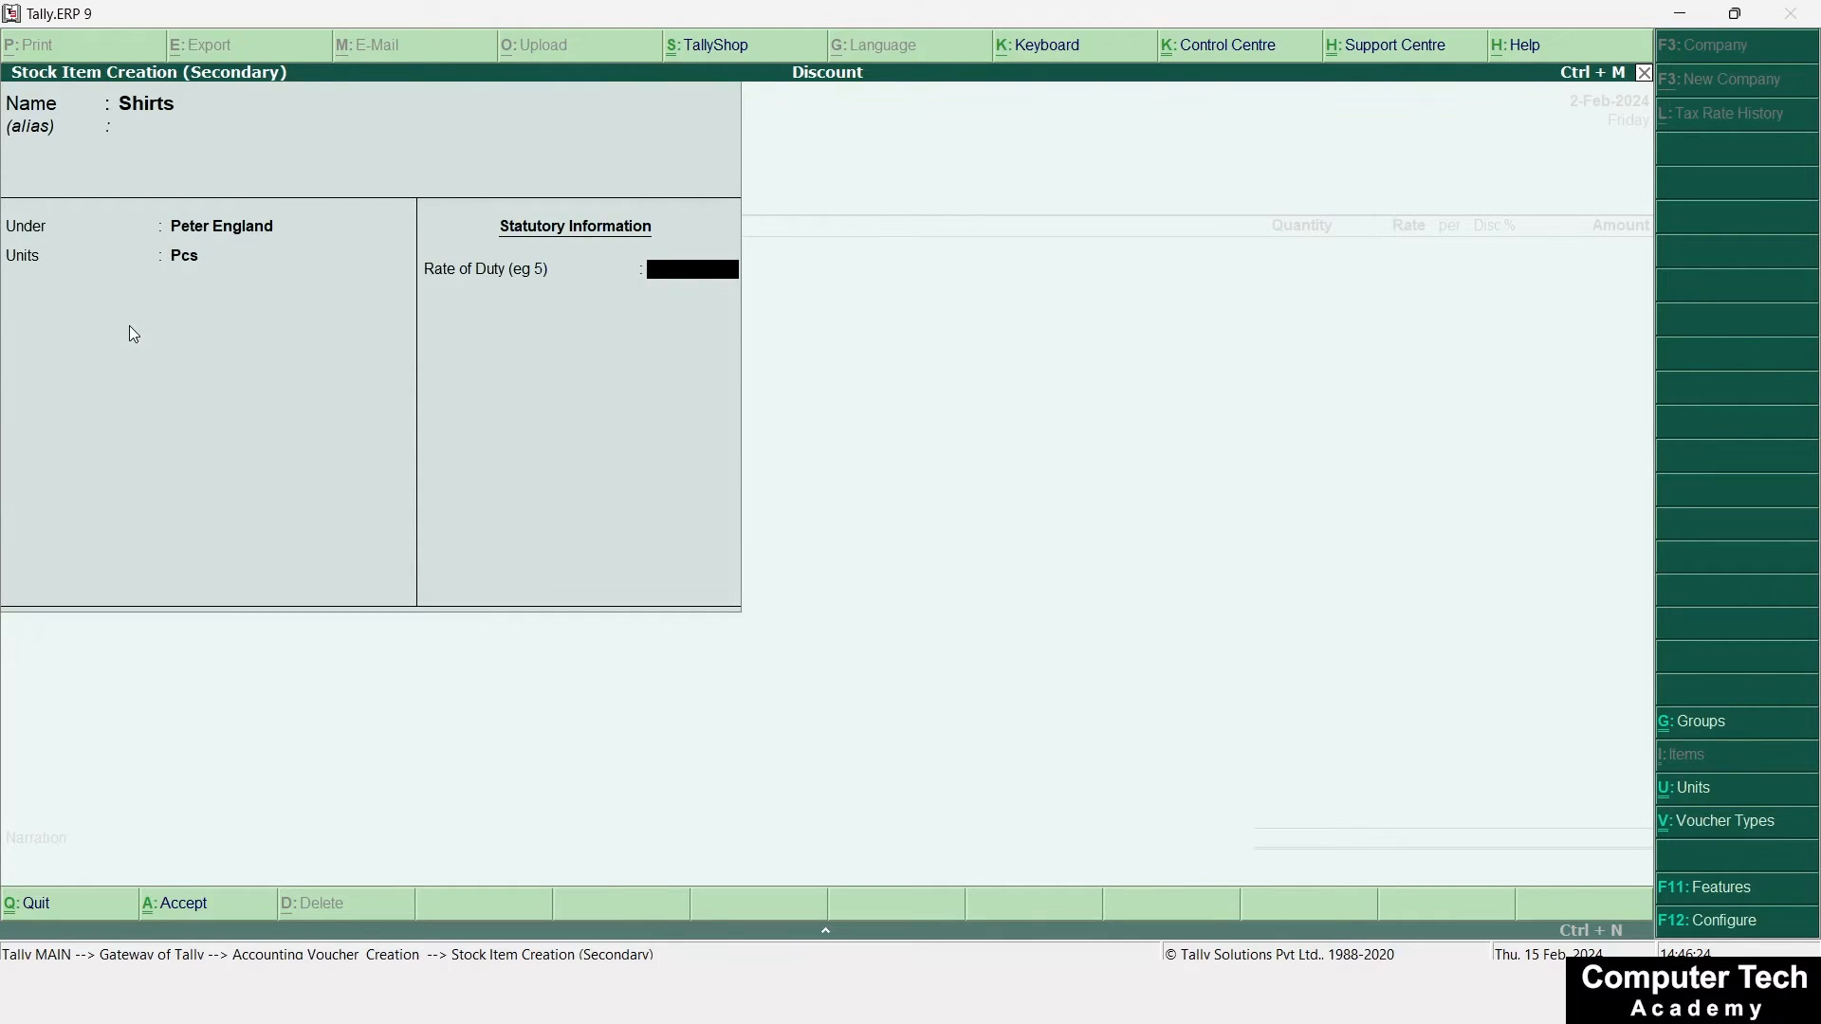
Enable stock categories in the company's inventory features and go to the category field of the Shirts item
{"action": "key", "text": "F11"}
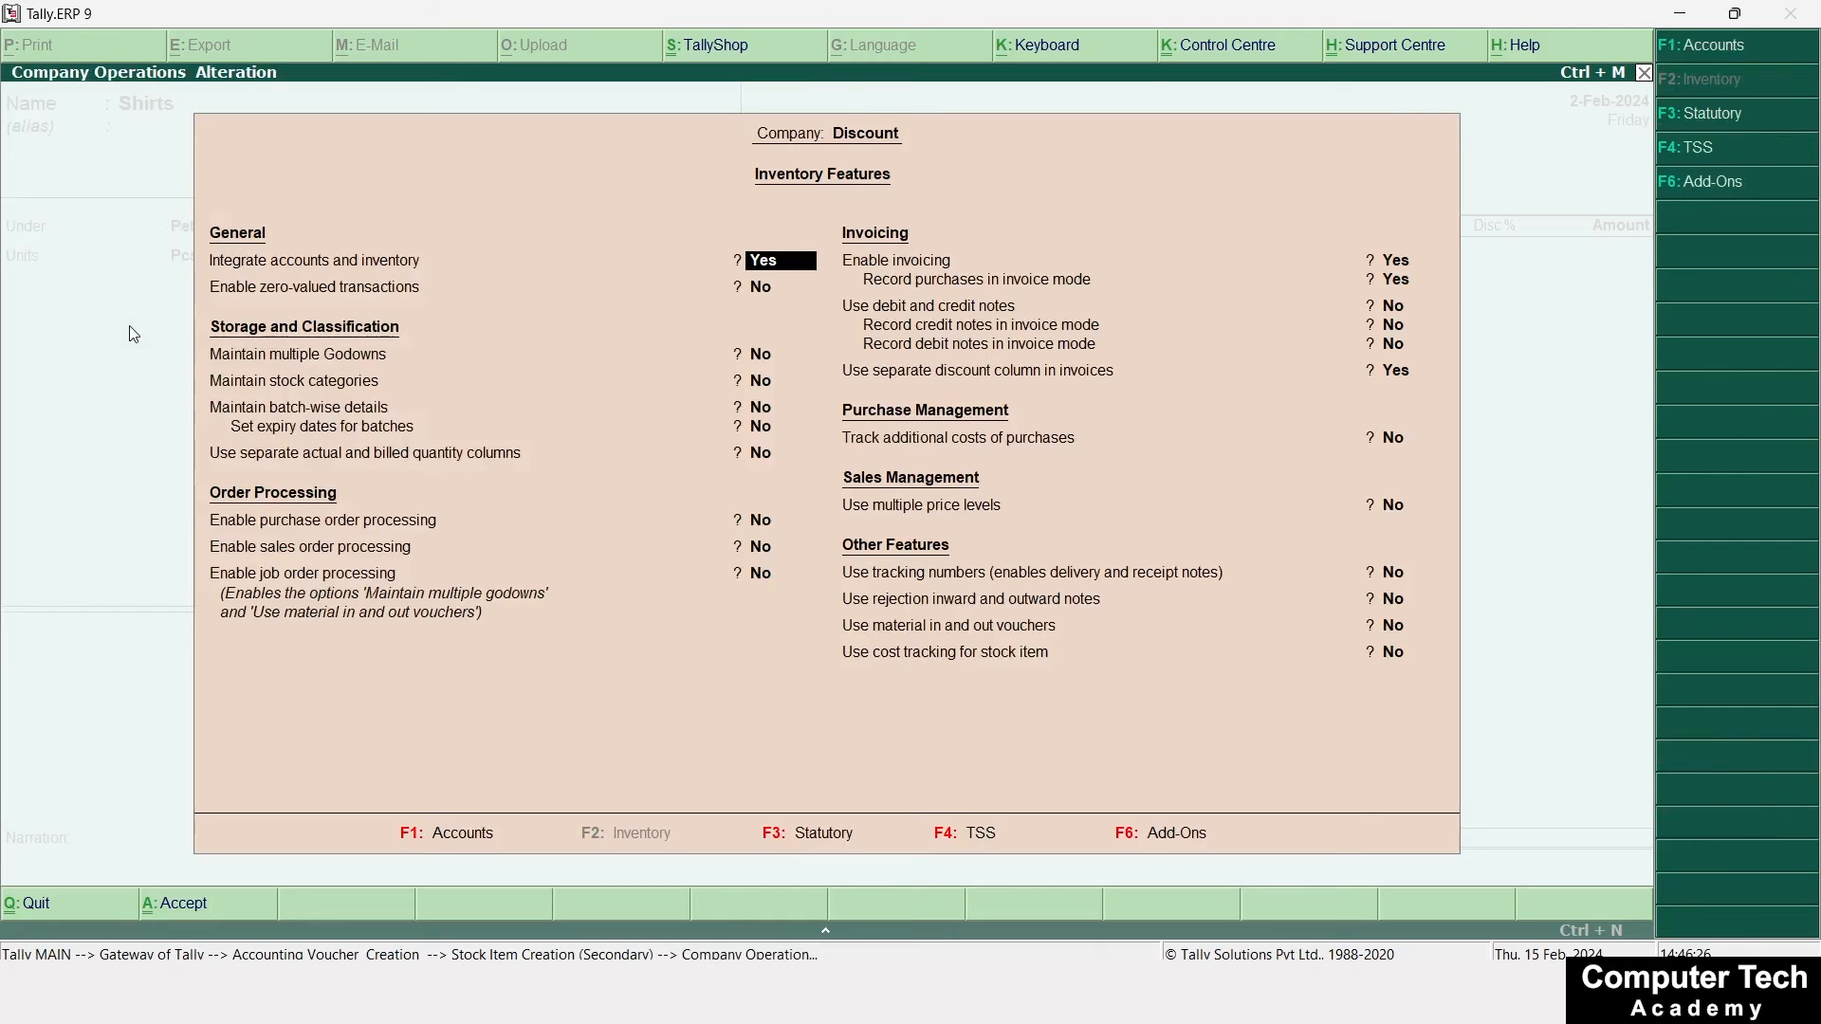
{"action": "key", "text": "Return"}
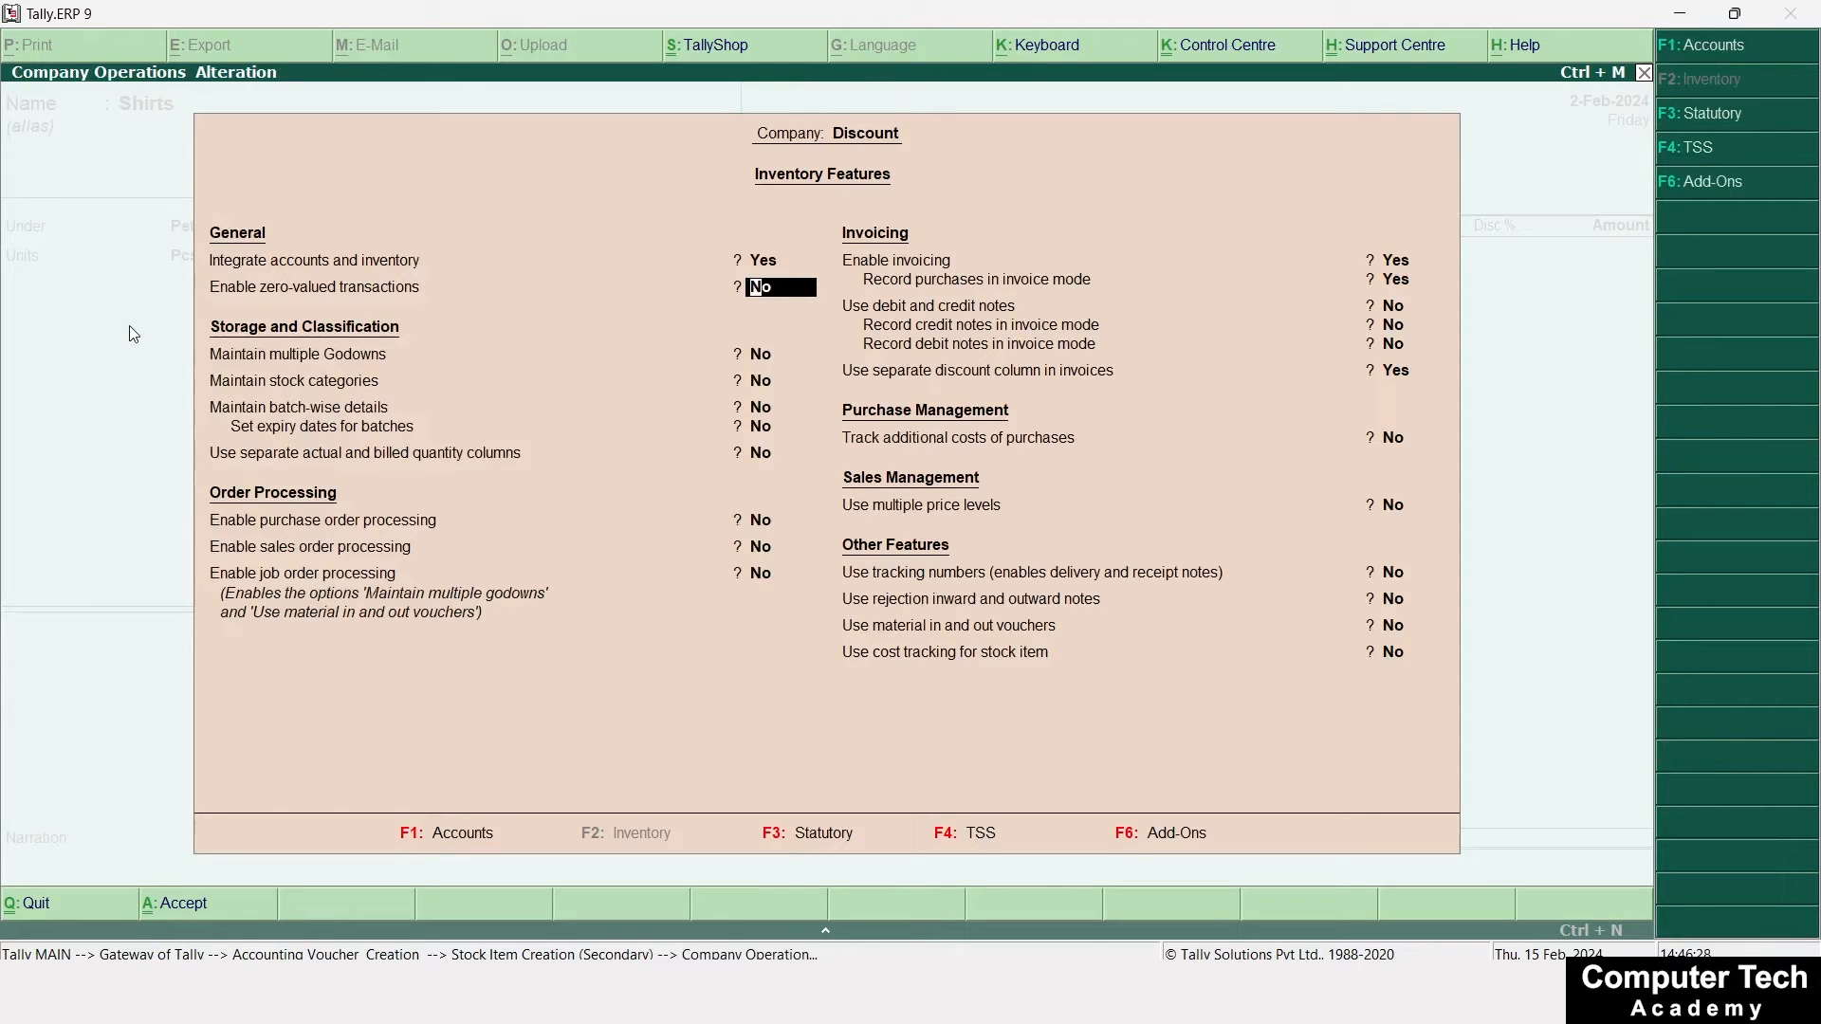
{"action": "key", "text": "Return"}
{"action": "key", "text": "Return"}
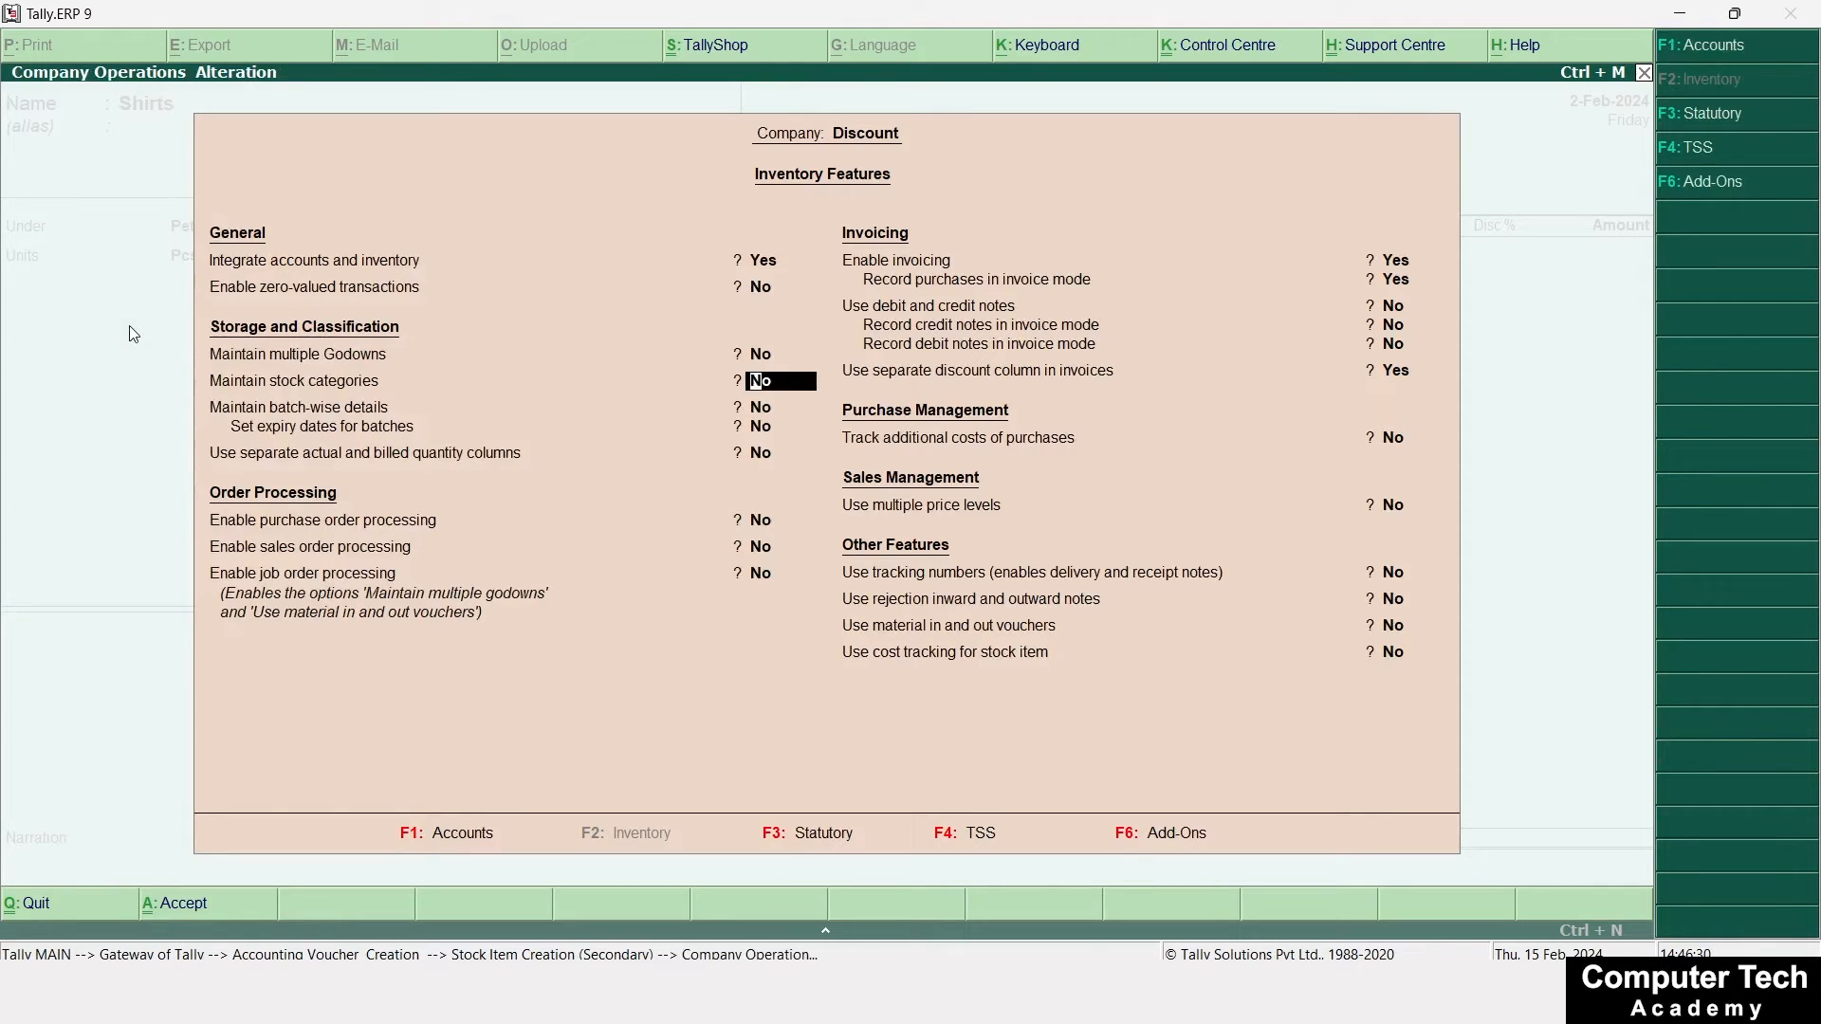
{"action": "type", "text": "y"}
{"action": "key", "text": "Return"}
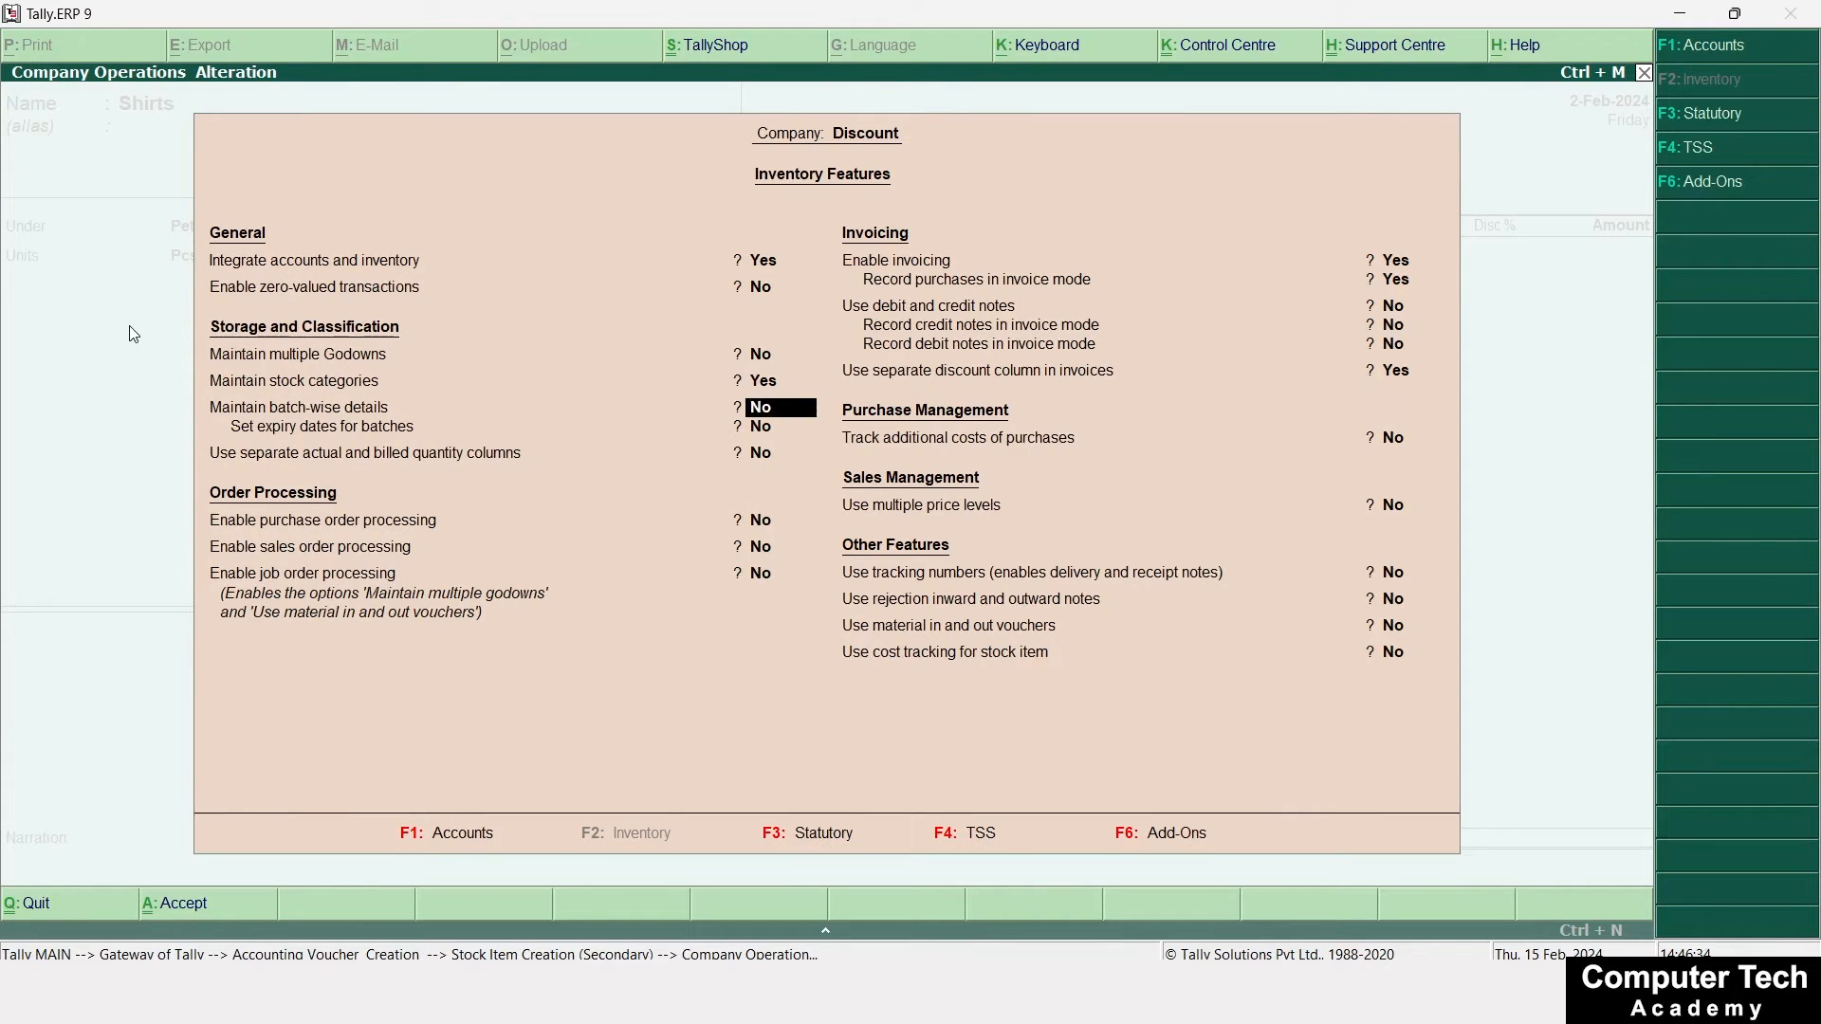
{"action": "key", "text": "ctrl+a"}
{"action": "key", "text": "Return"}
{"action": "key", "text": "Return"}
{"action": "key", "text": "Return"}
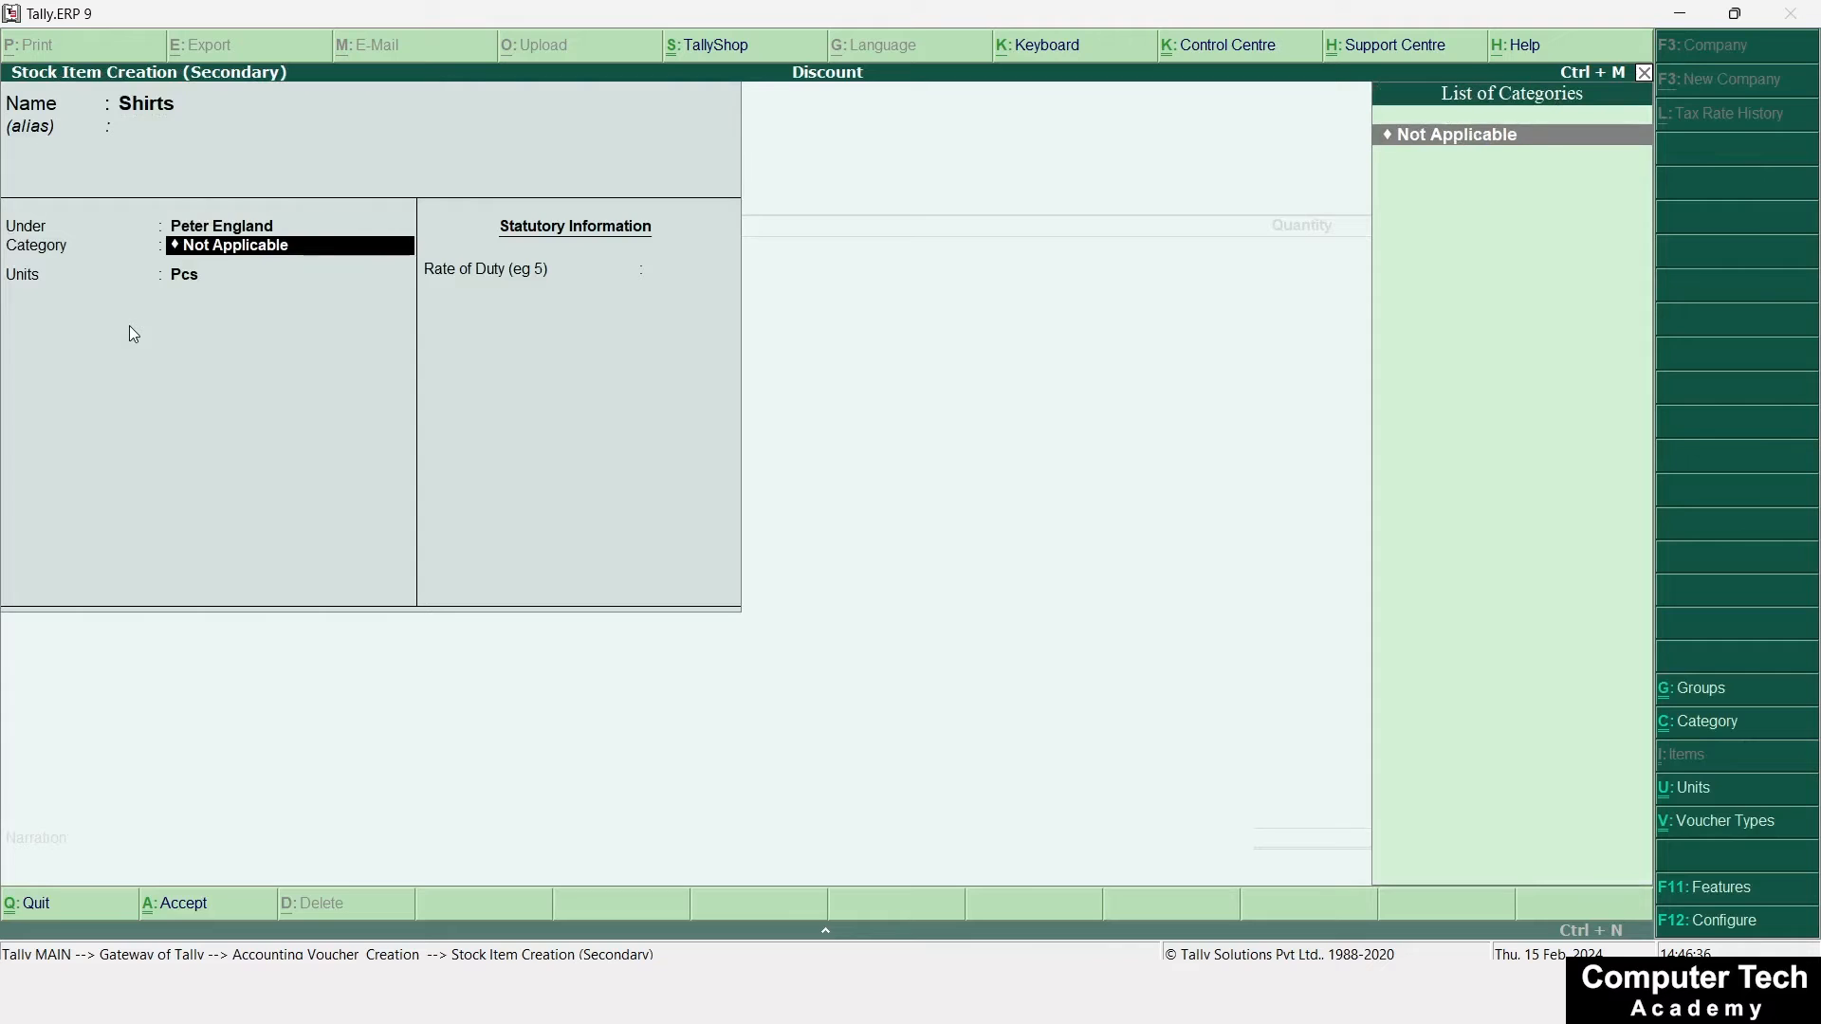
Create the stock category Clothes under Primary for the Shirts item and save the item
{"action": "key", "text": "alt+c"}
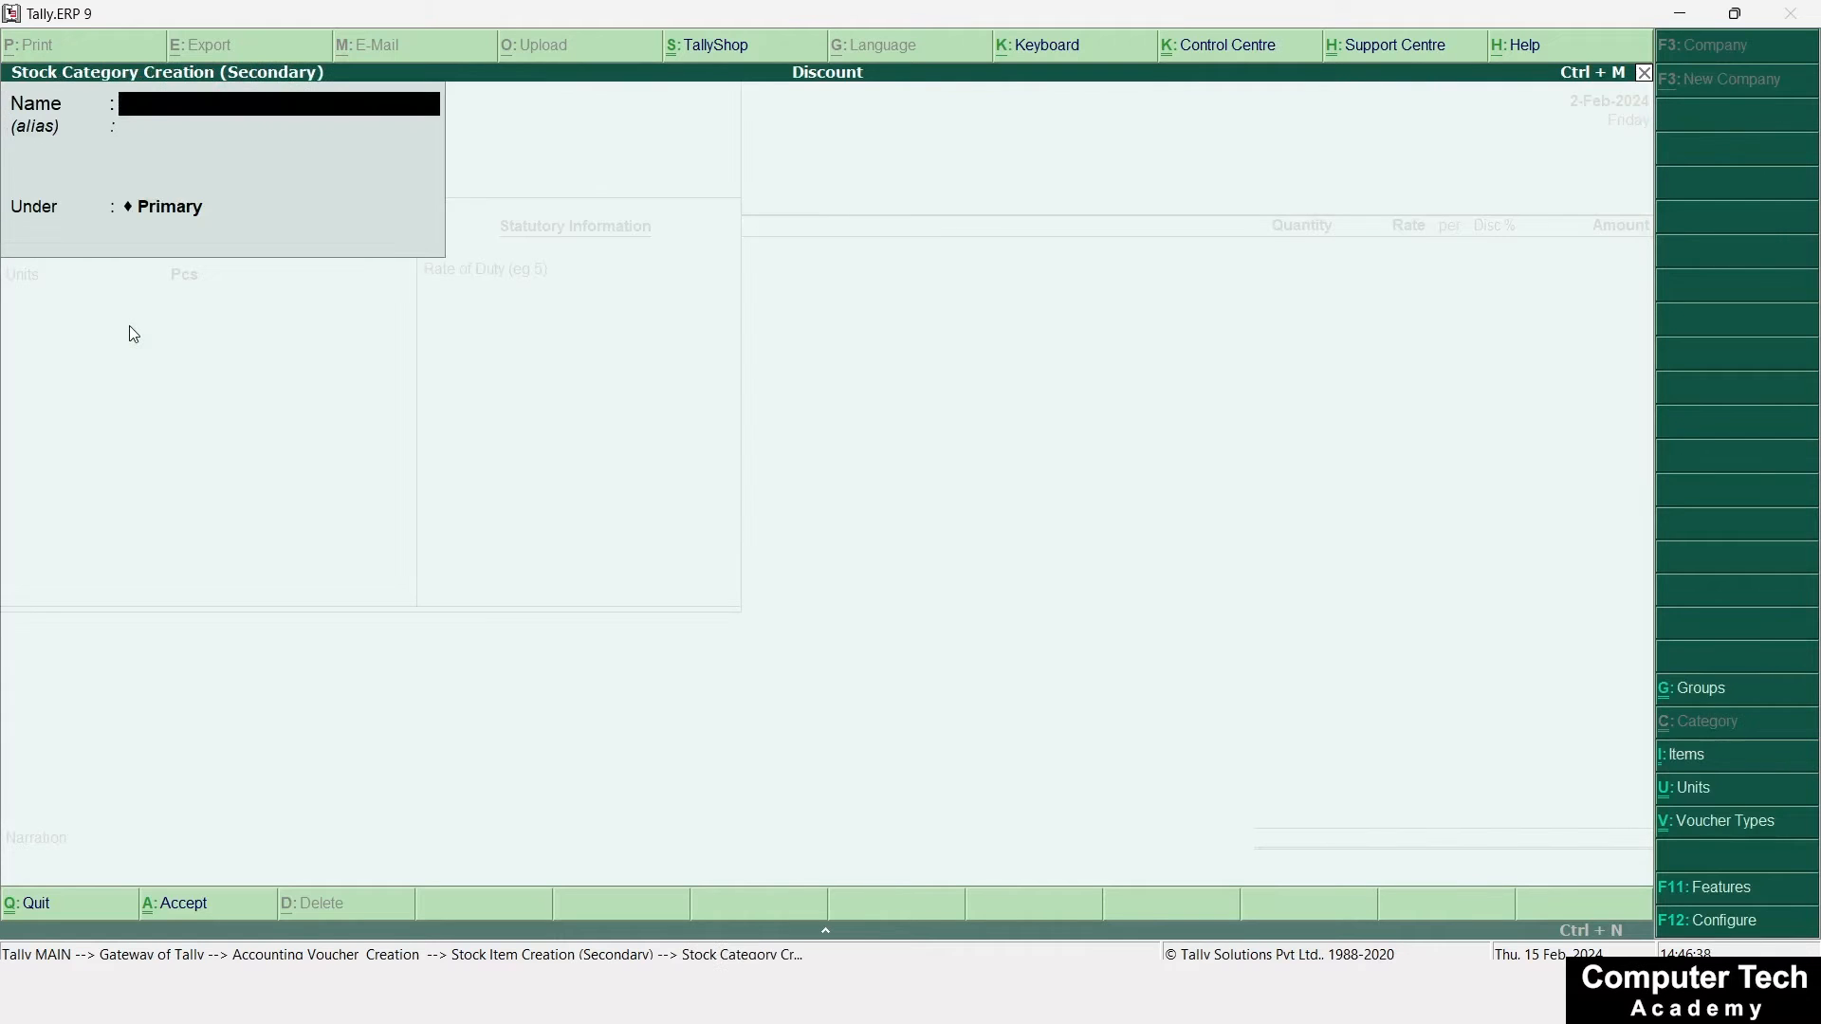
{"action": "type", "text": "Clo"}
{"action": "type", "text": "thin"}
{"action": "key", "text": "BackSpace"}
{"action": "key", "text": "BackSpace"}
{"action": "type", "text": "es"}
{"action": "key", "text": "Return"}
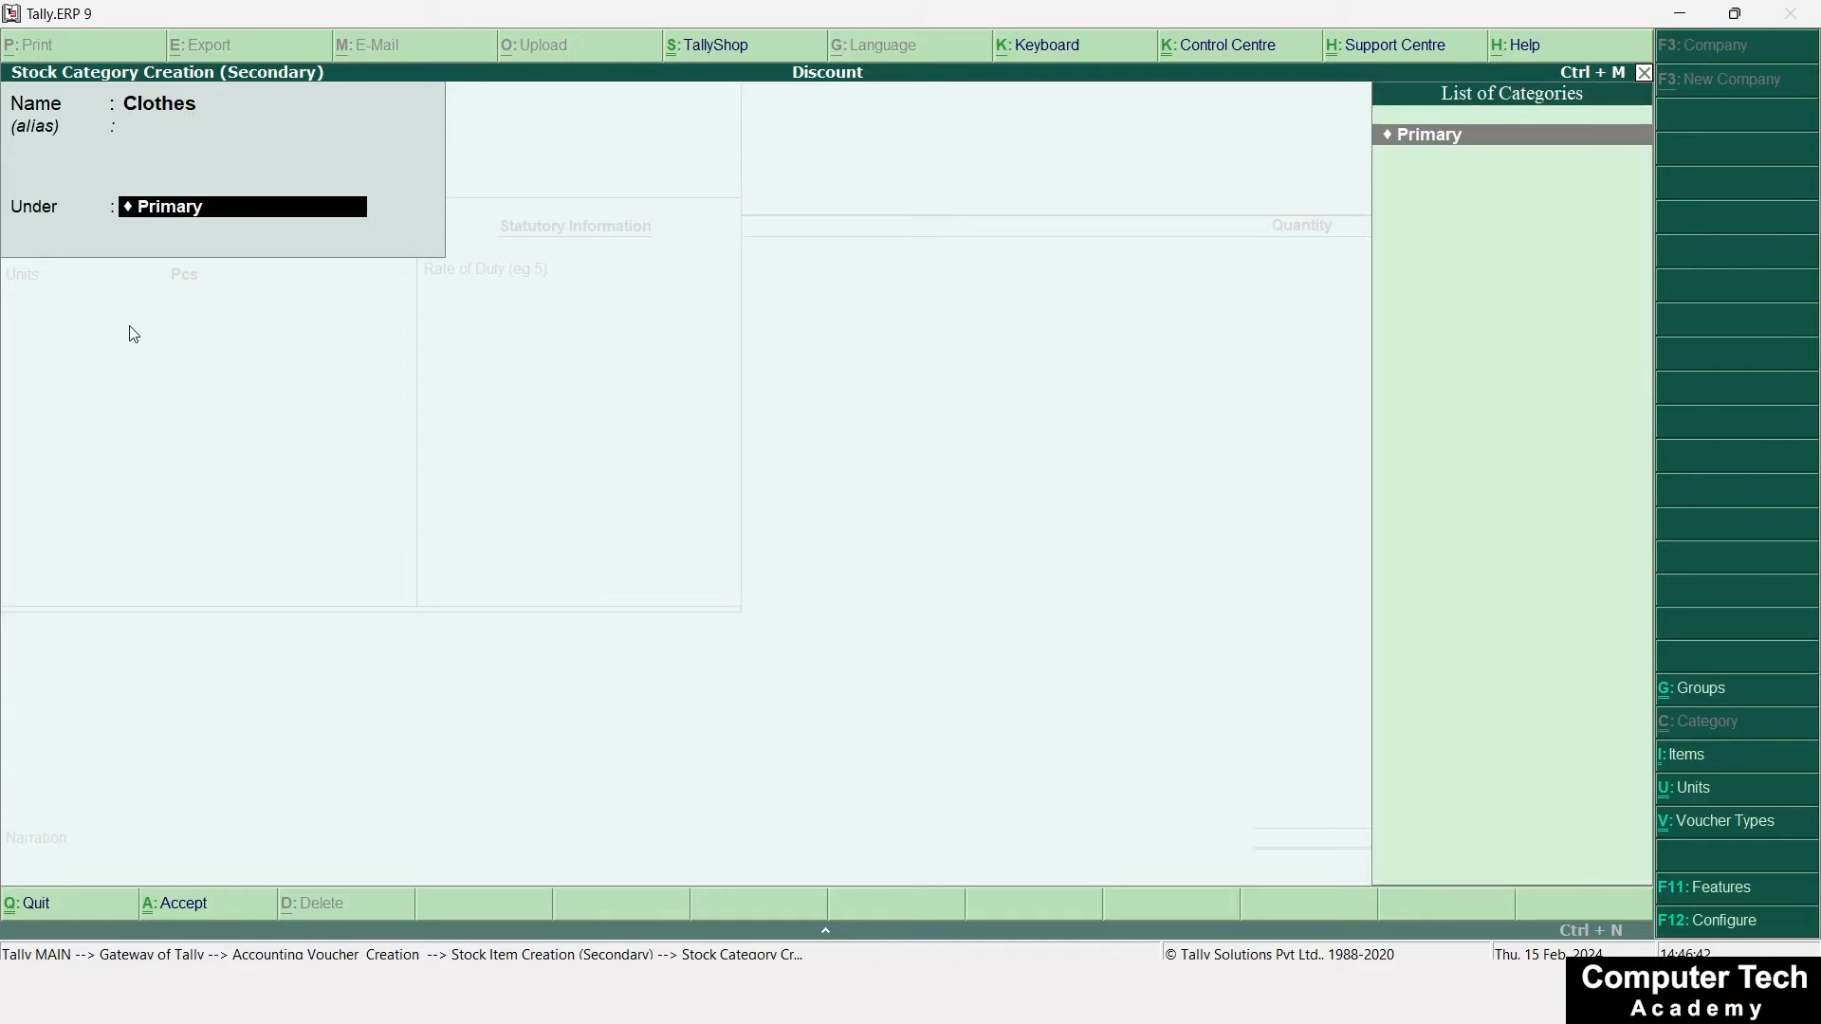
{"action": "key", "text": "Return"}
{"action": "key", "text": "Return"}
{"action": "key", "text": "ctrl+a"}
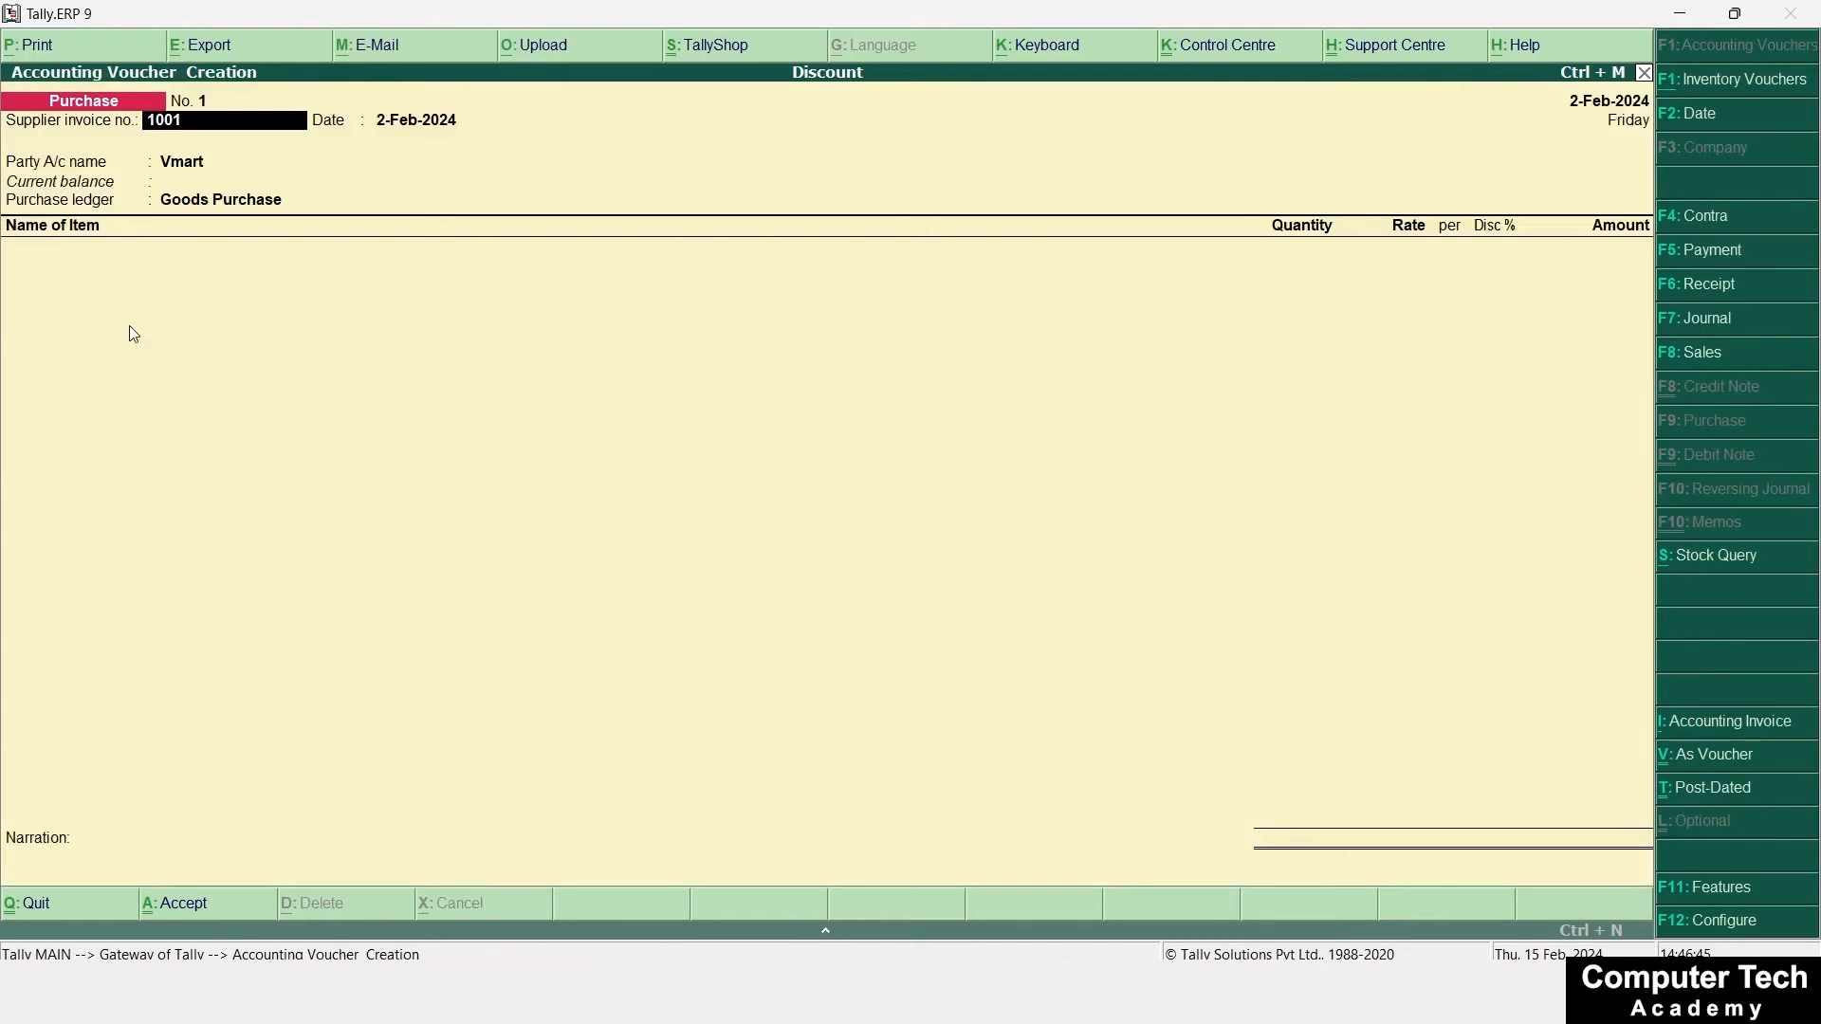
Keep the purchase voucher's header and Vmart supplier details as they are, and choose Shirts as the first item
{"action": "key", "text": "Return"}
{"action": "key", "text": "Return"}
{"action": "key", "text": "Return"}
{"action": "key", "text": "Return"}
{"action": "key", "text": "Return"}
{"action": "key", "text": "Return"}
{"action": "key", "text": "Return"}
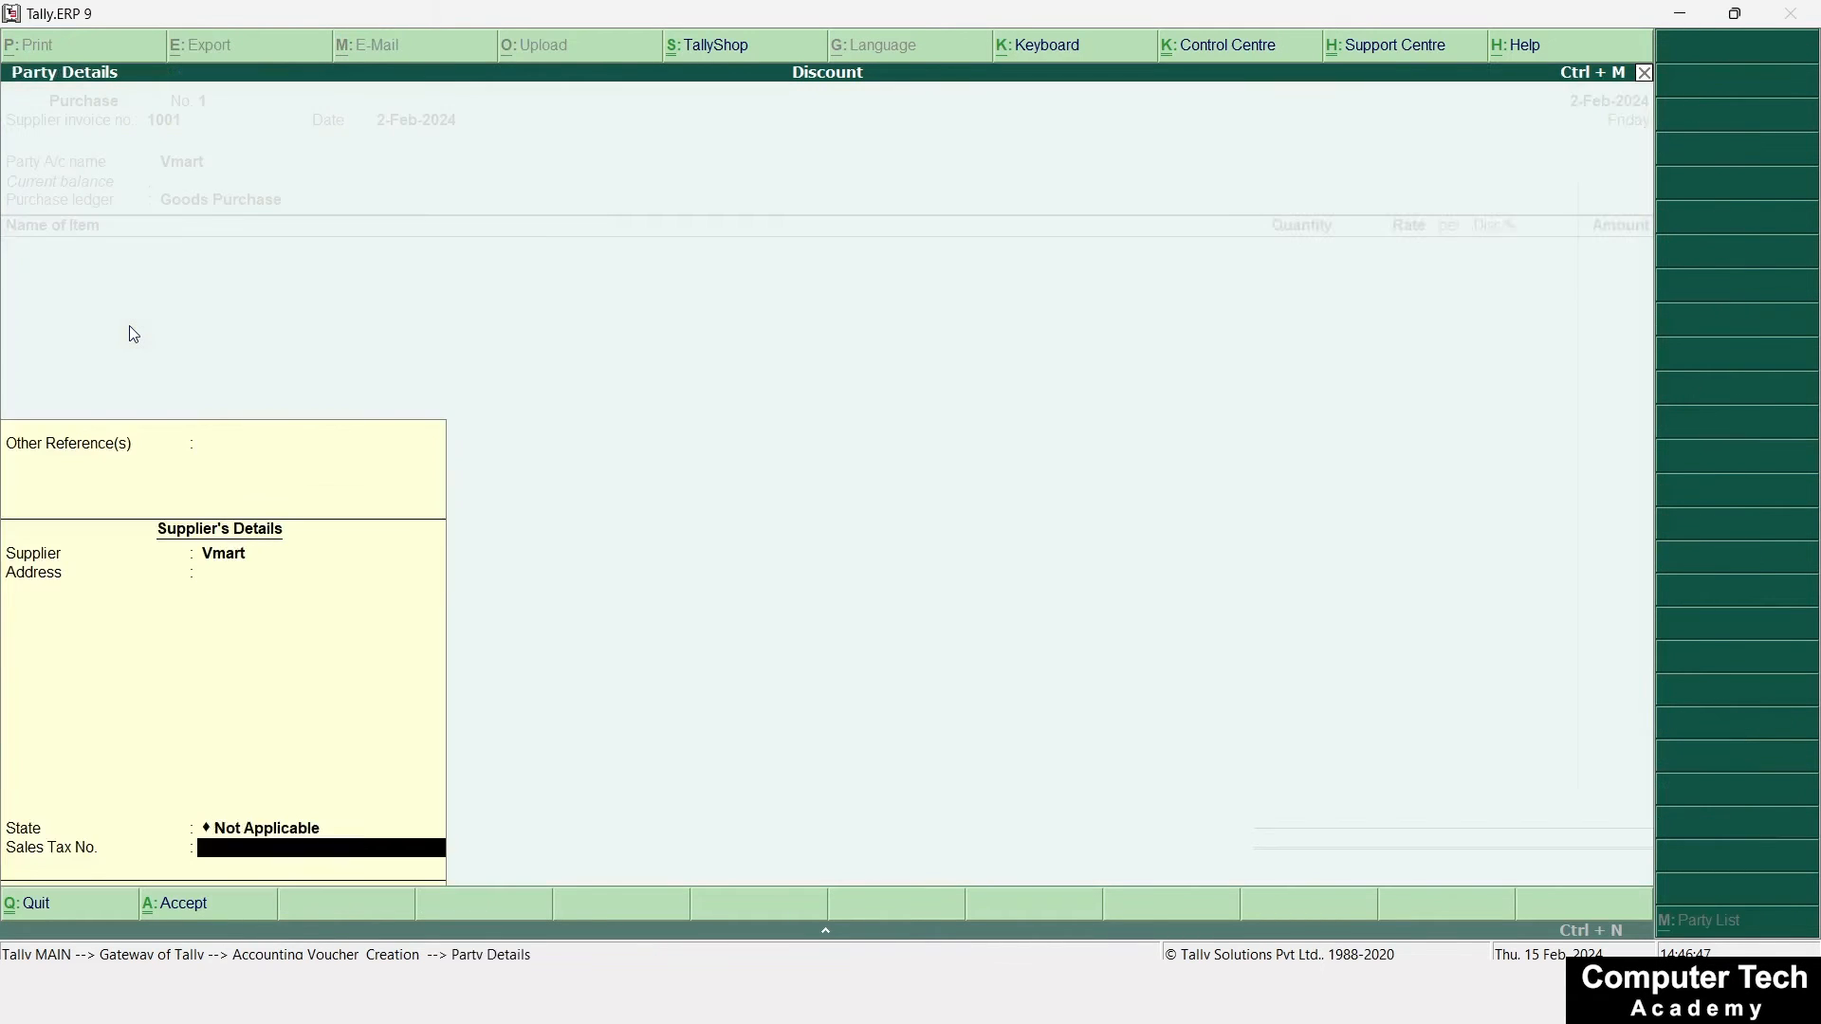
{"action": "key", "text": "Return"}
{"action": "type", "text": "S"}
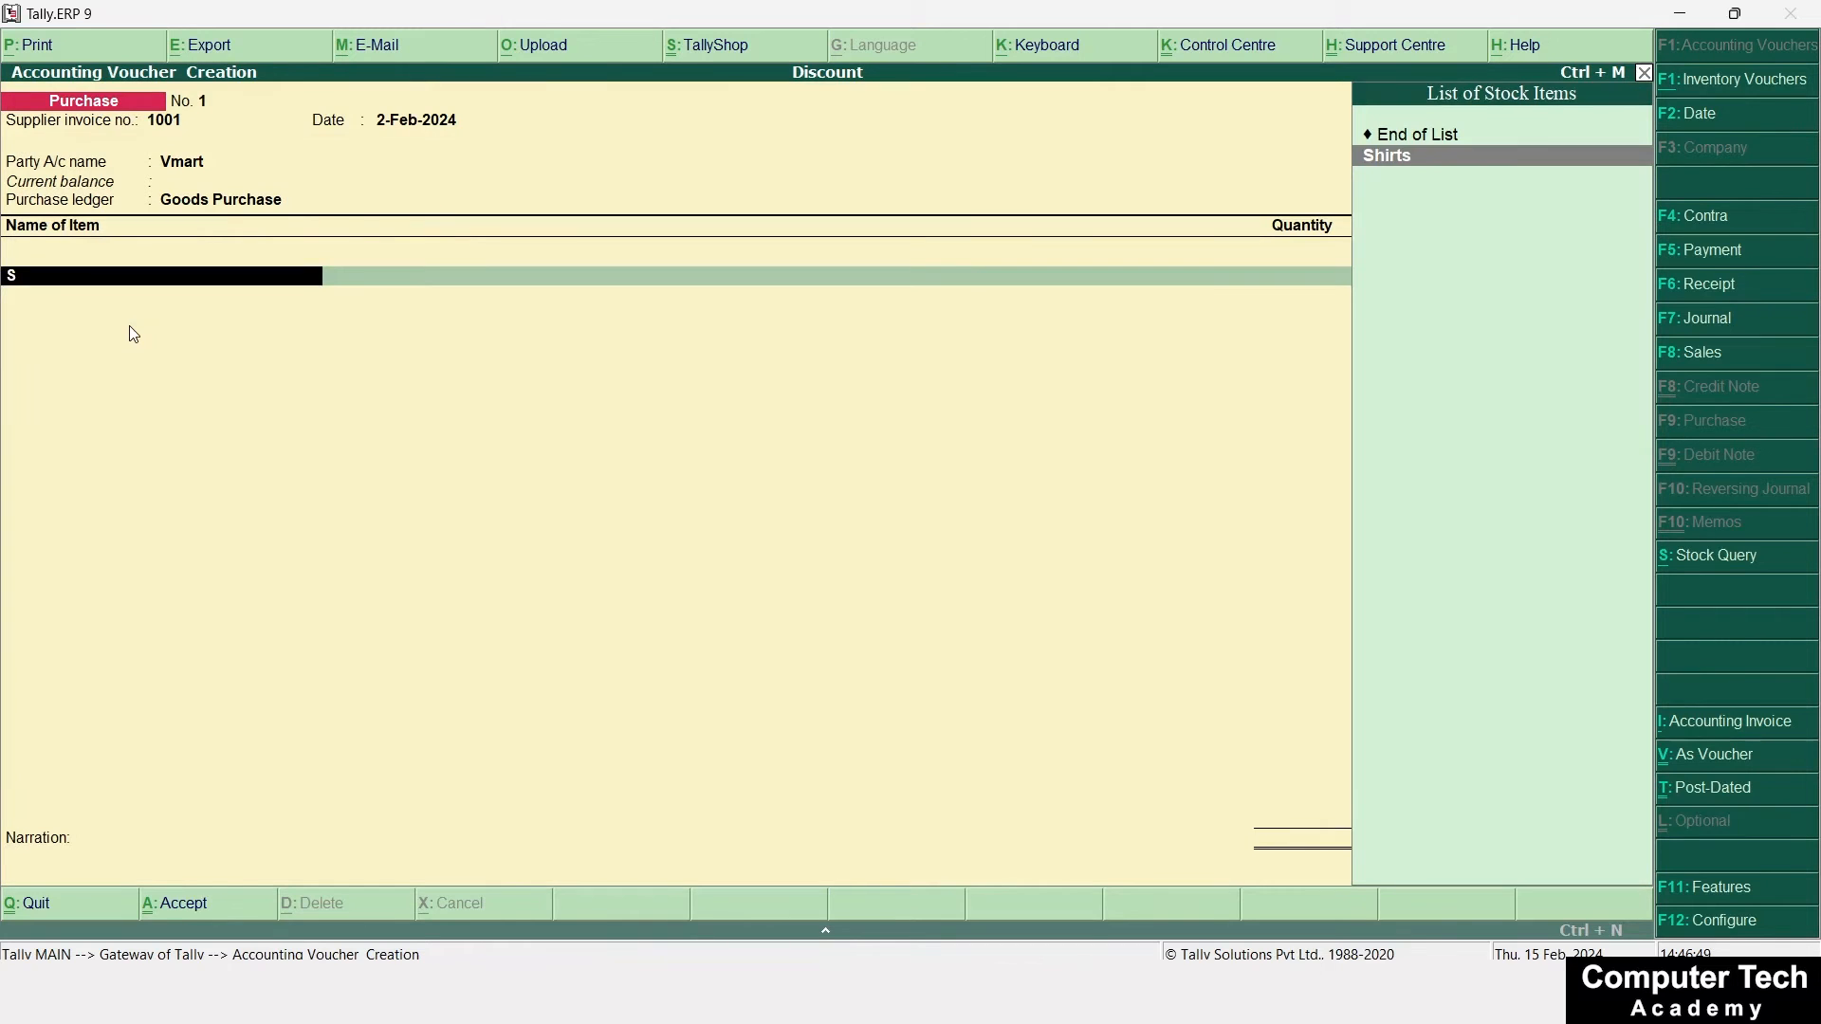
{"action": "key", "text": "Return"}
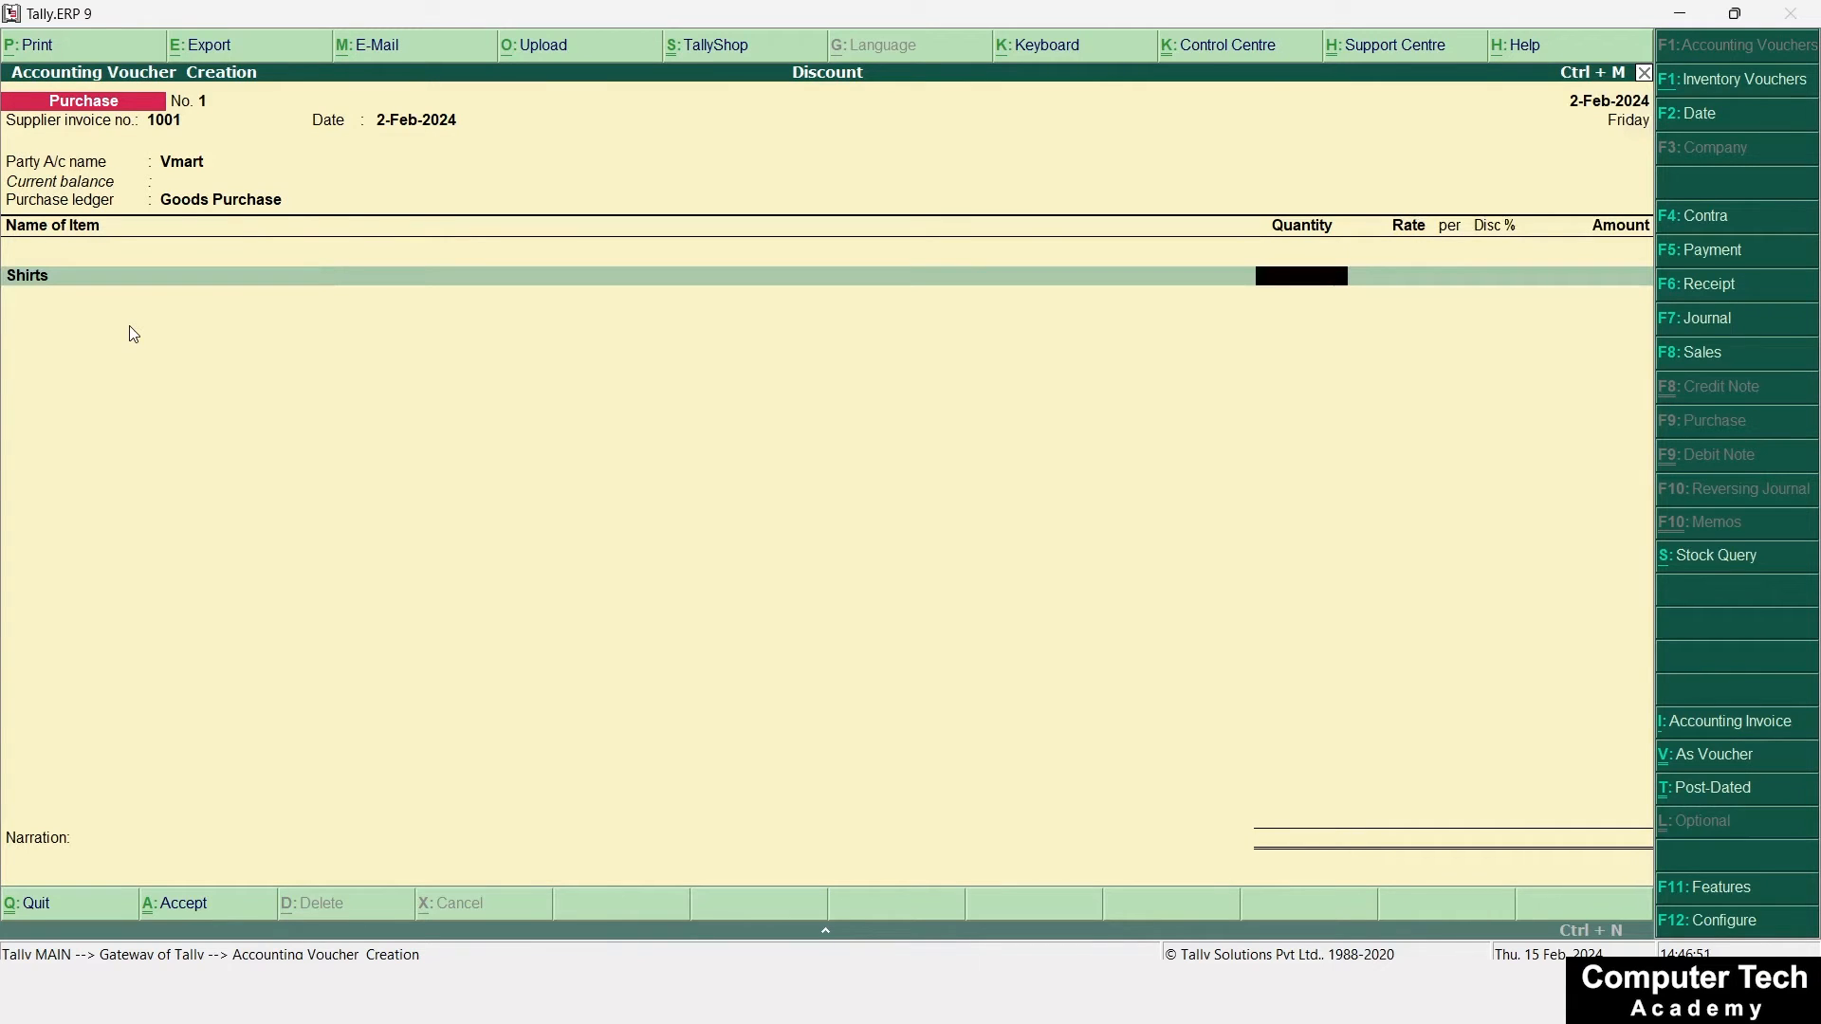
Check the purchase example slide and, back in Tally.ERP 9, enter 2 Pcs of Shirts at a rate of 1299 with a 12% discount
{"action": "key", "text": "alt+Tab"}
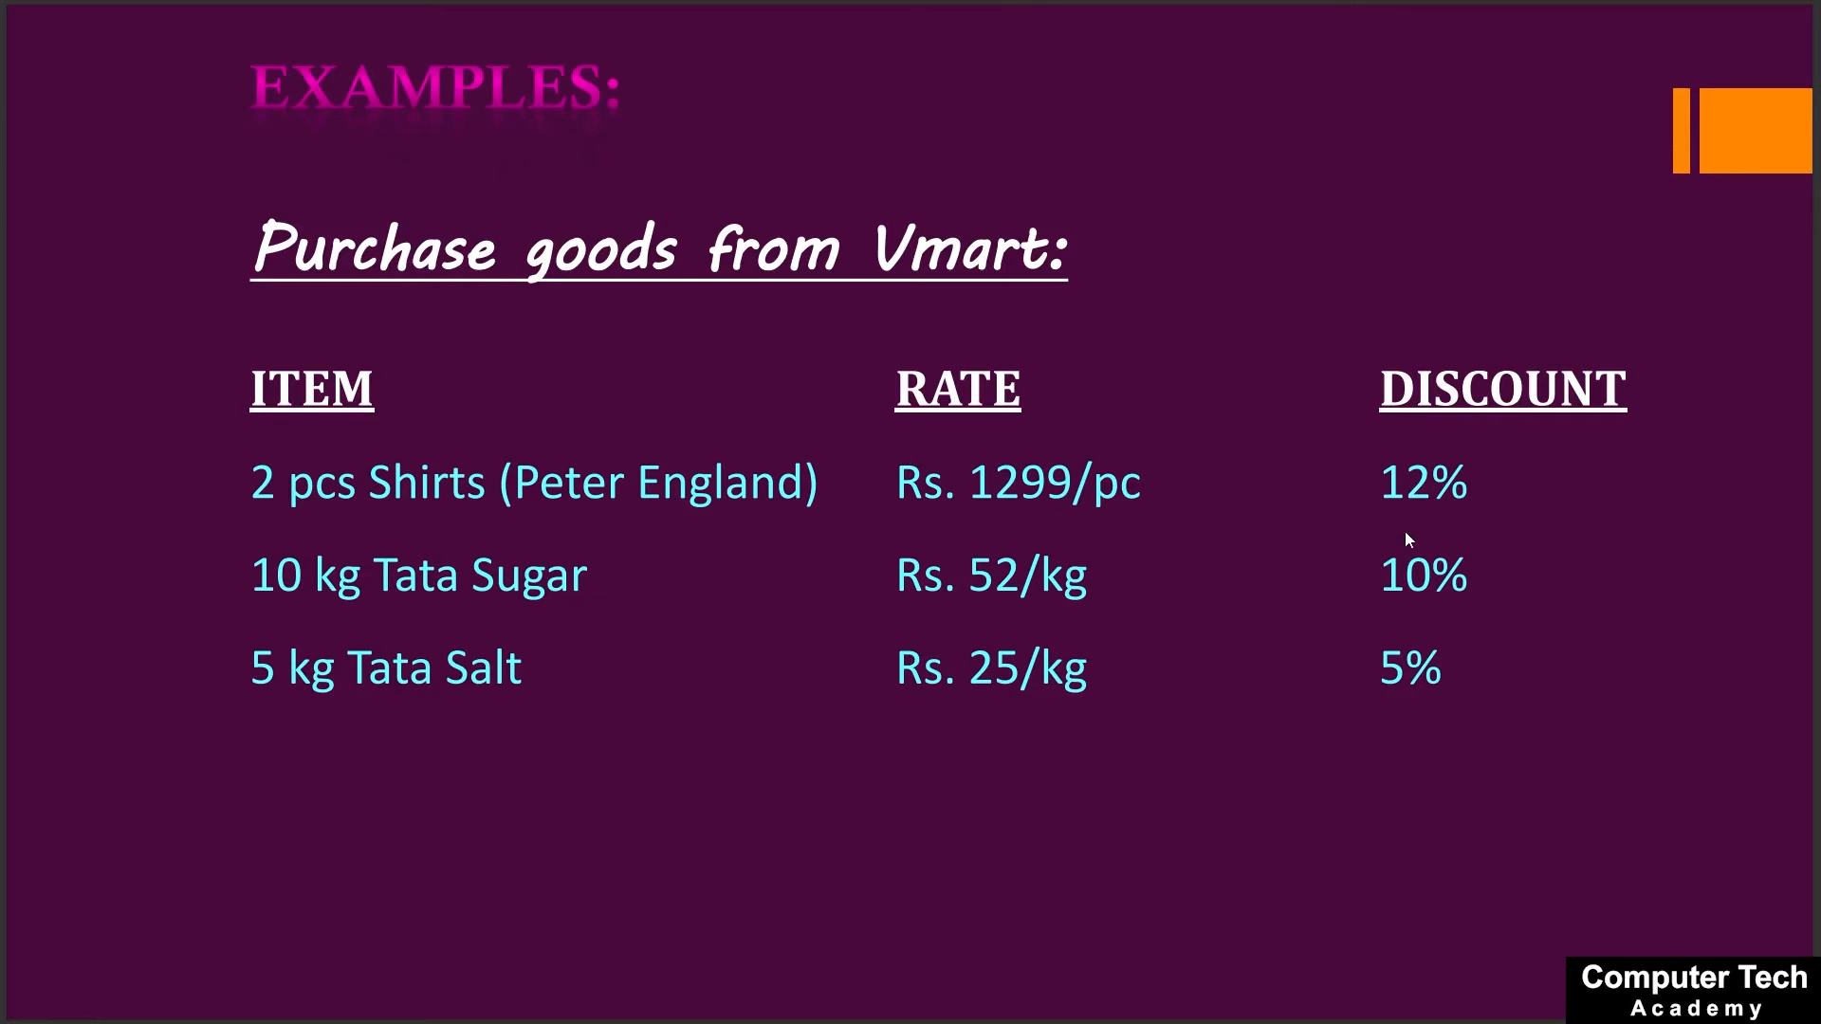
{"action": "key", "text": "alt+Tab"}
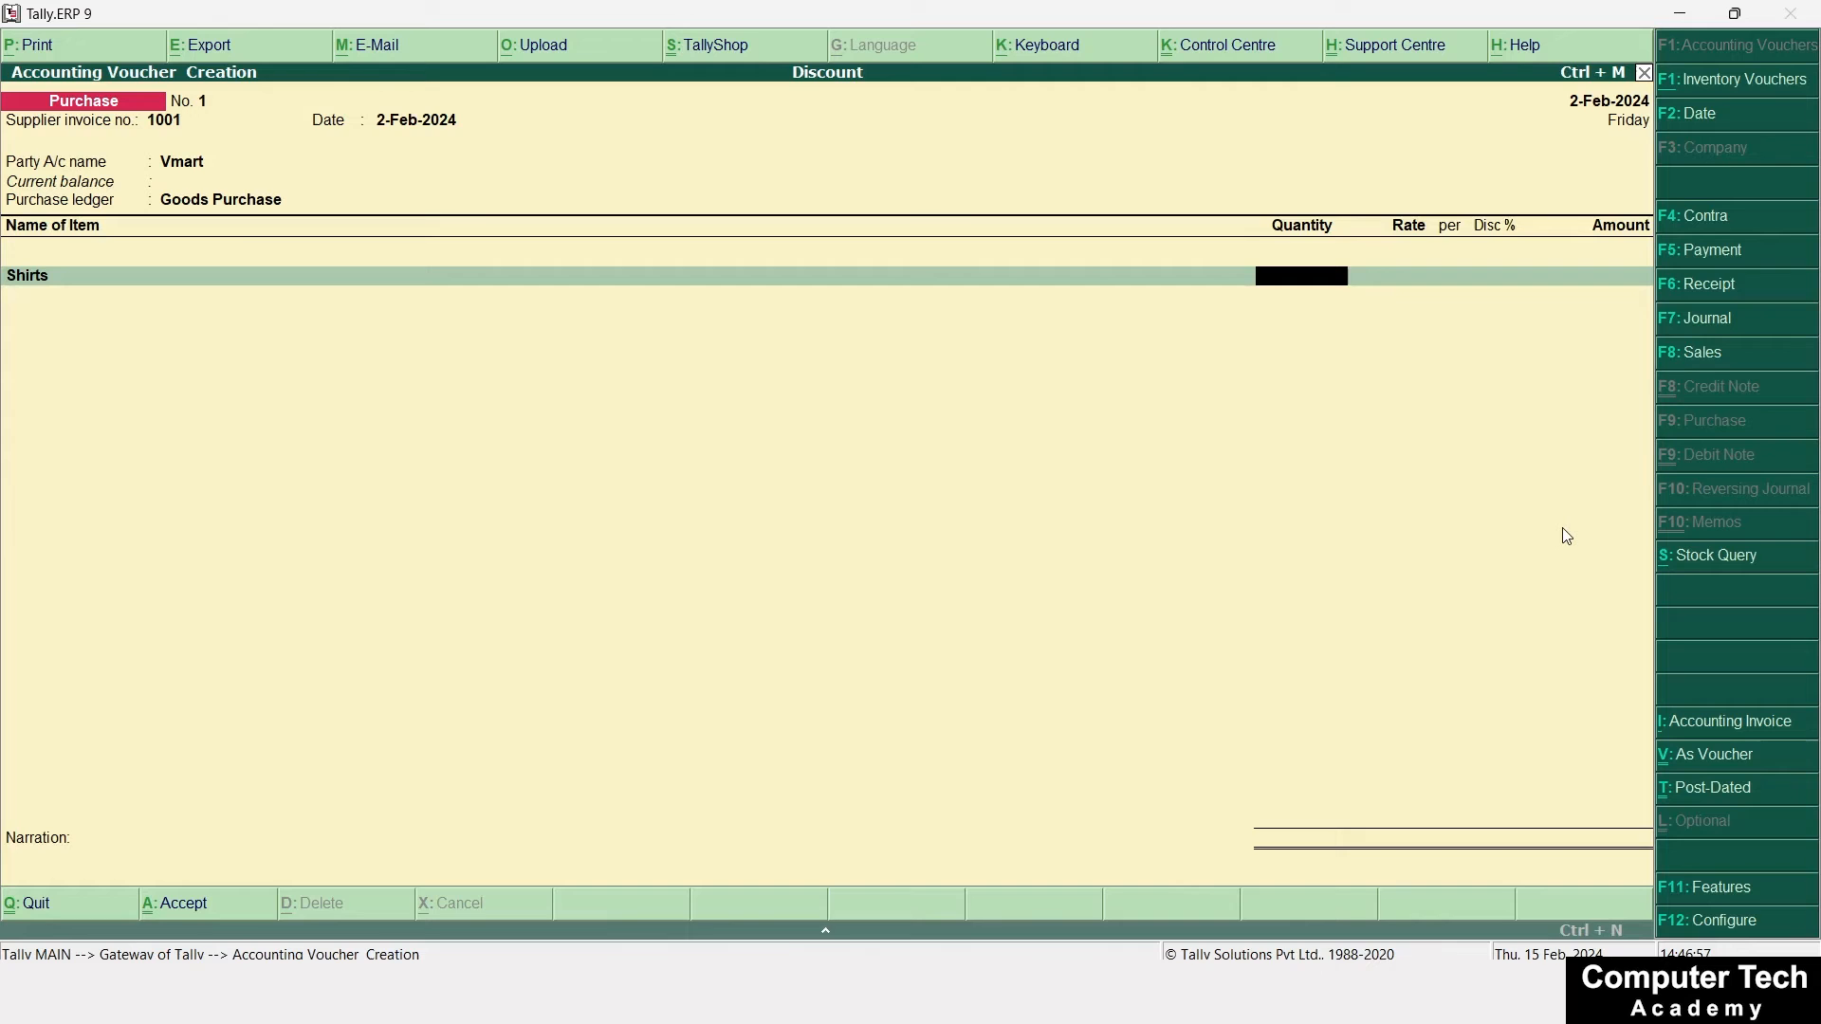
{"action": "type", "text": "2"}
{"action": "key", "text": "Return"}
{"action": "type", "text": "1299"}
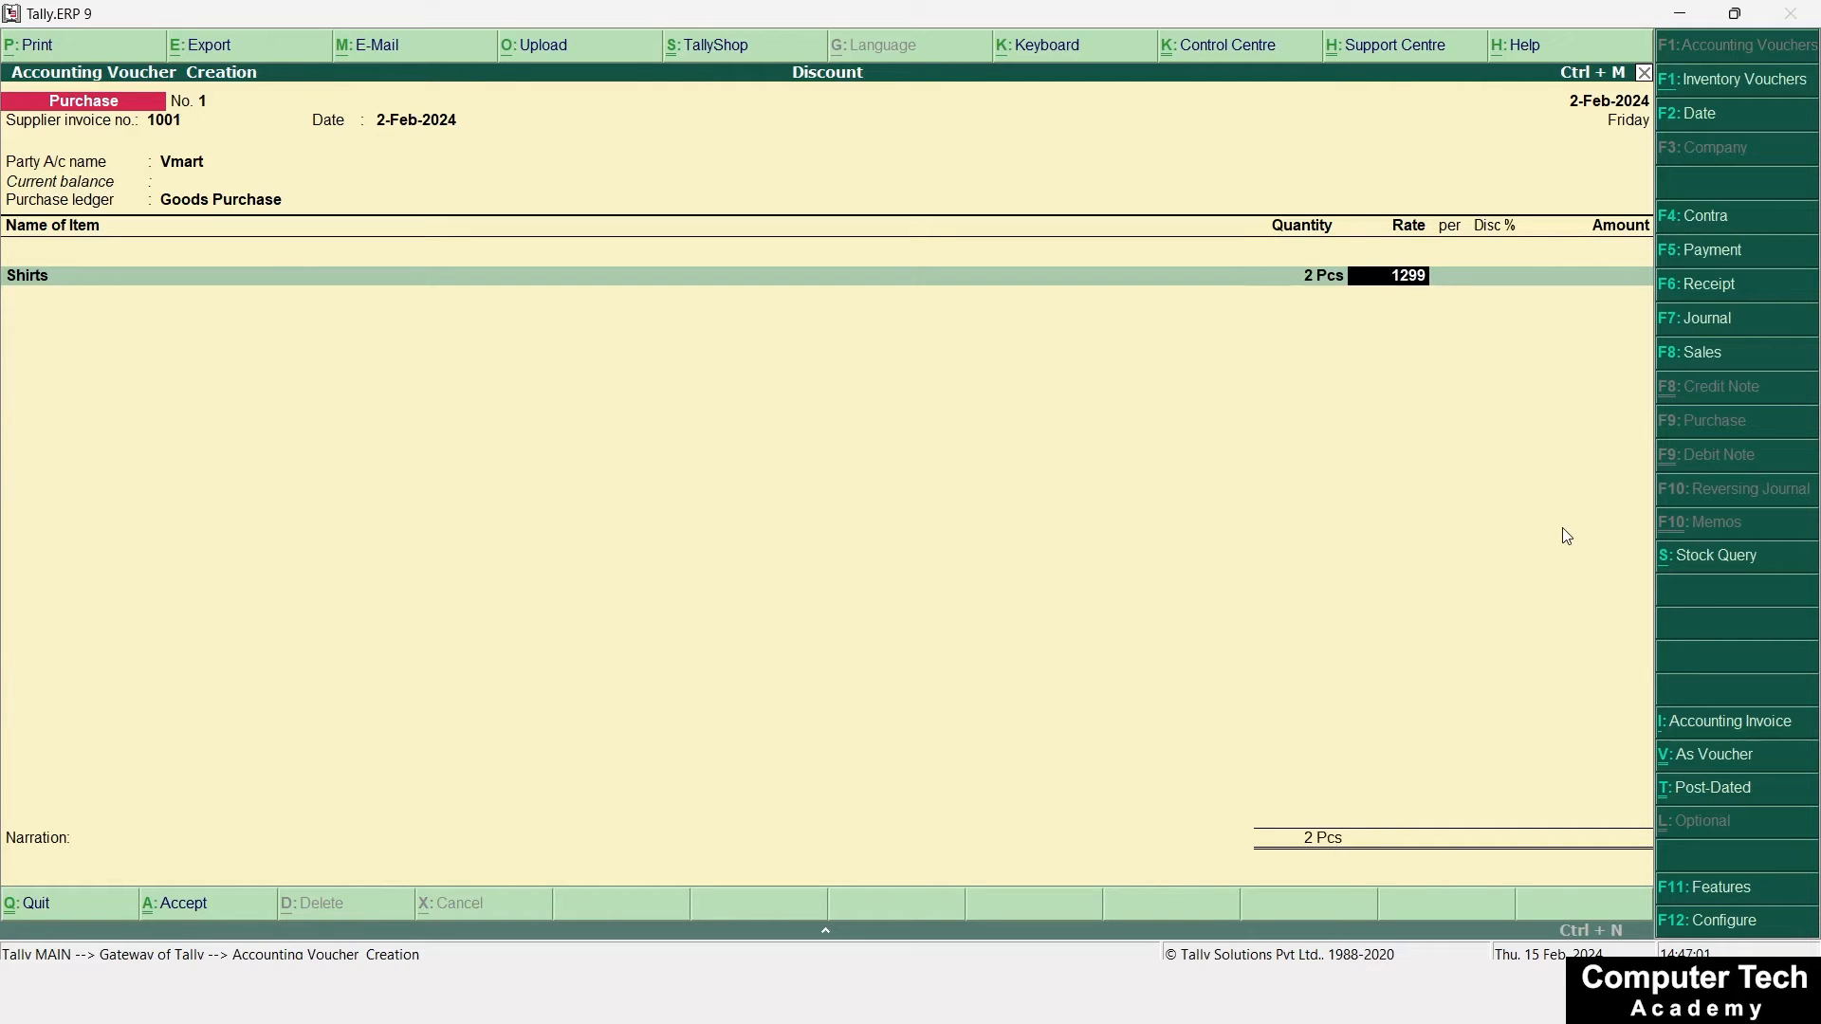
{"action": "key", "text": "Return"}
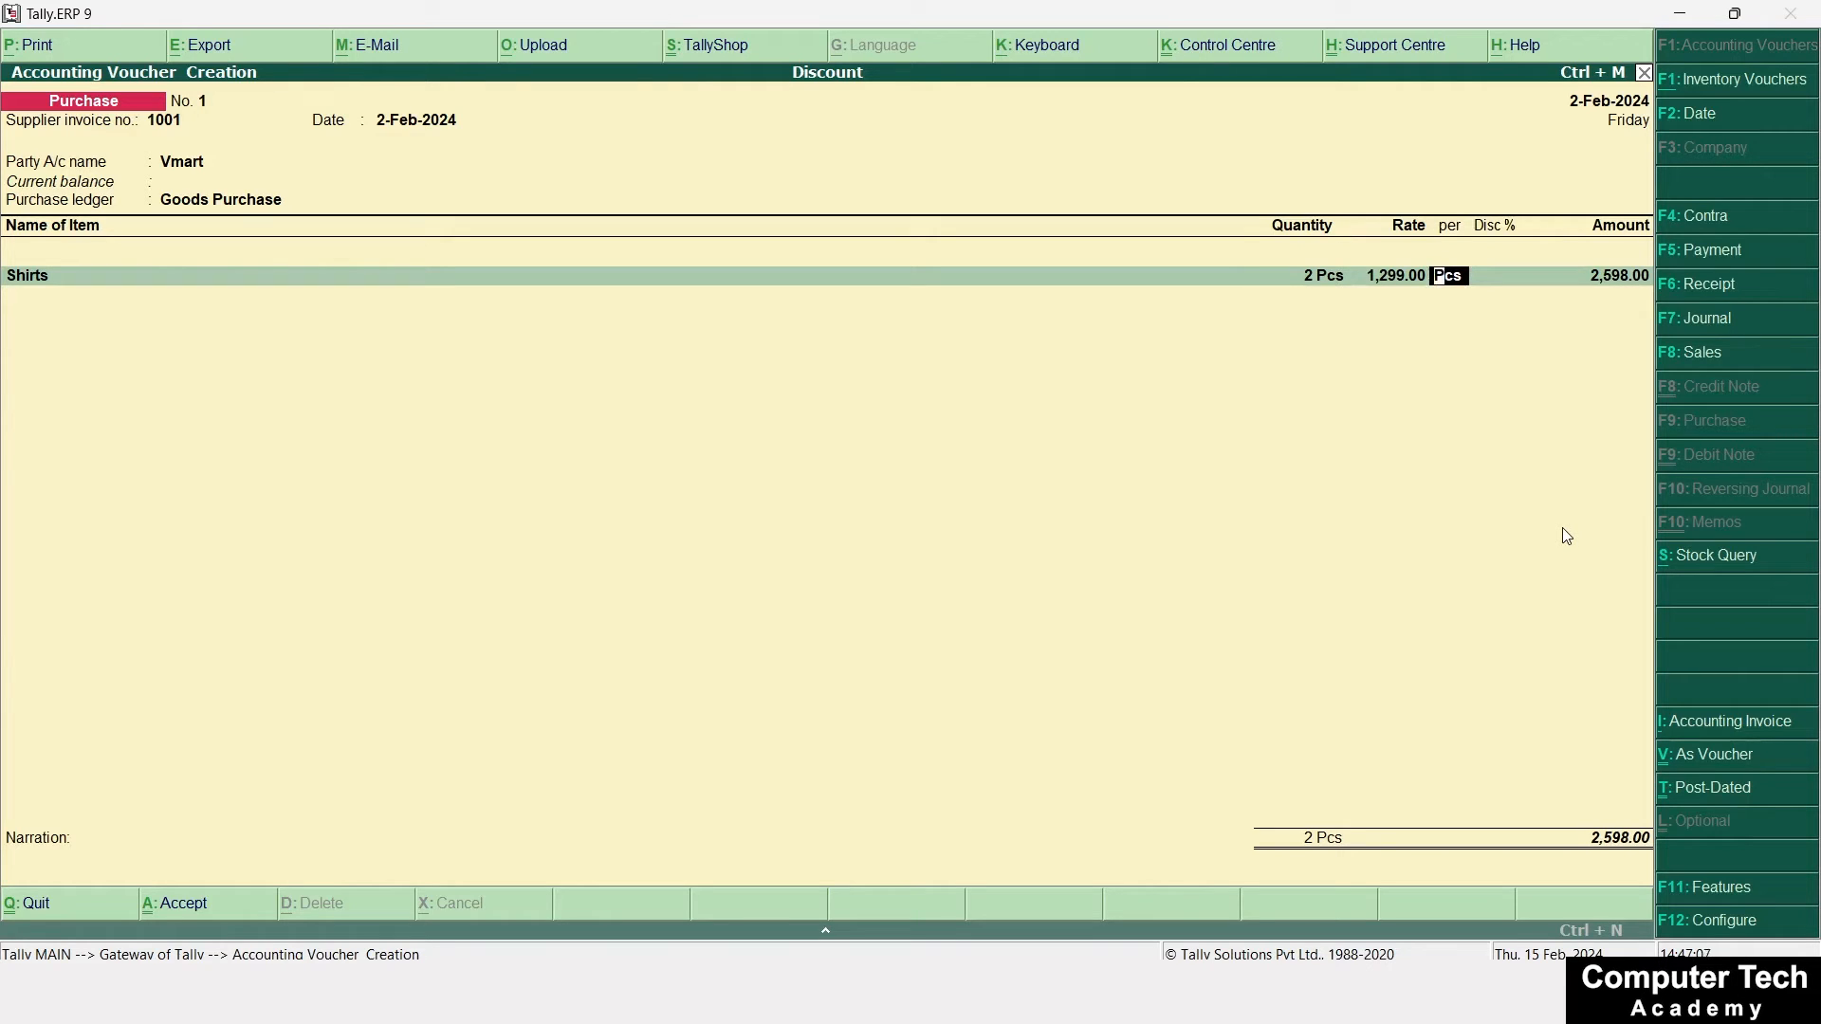
{"action": "key", "text": "Return"}
{"action": "type", "text": "1"}
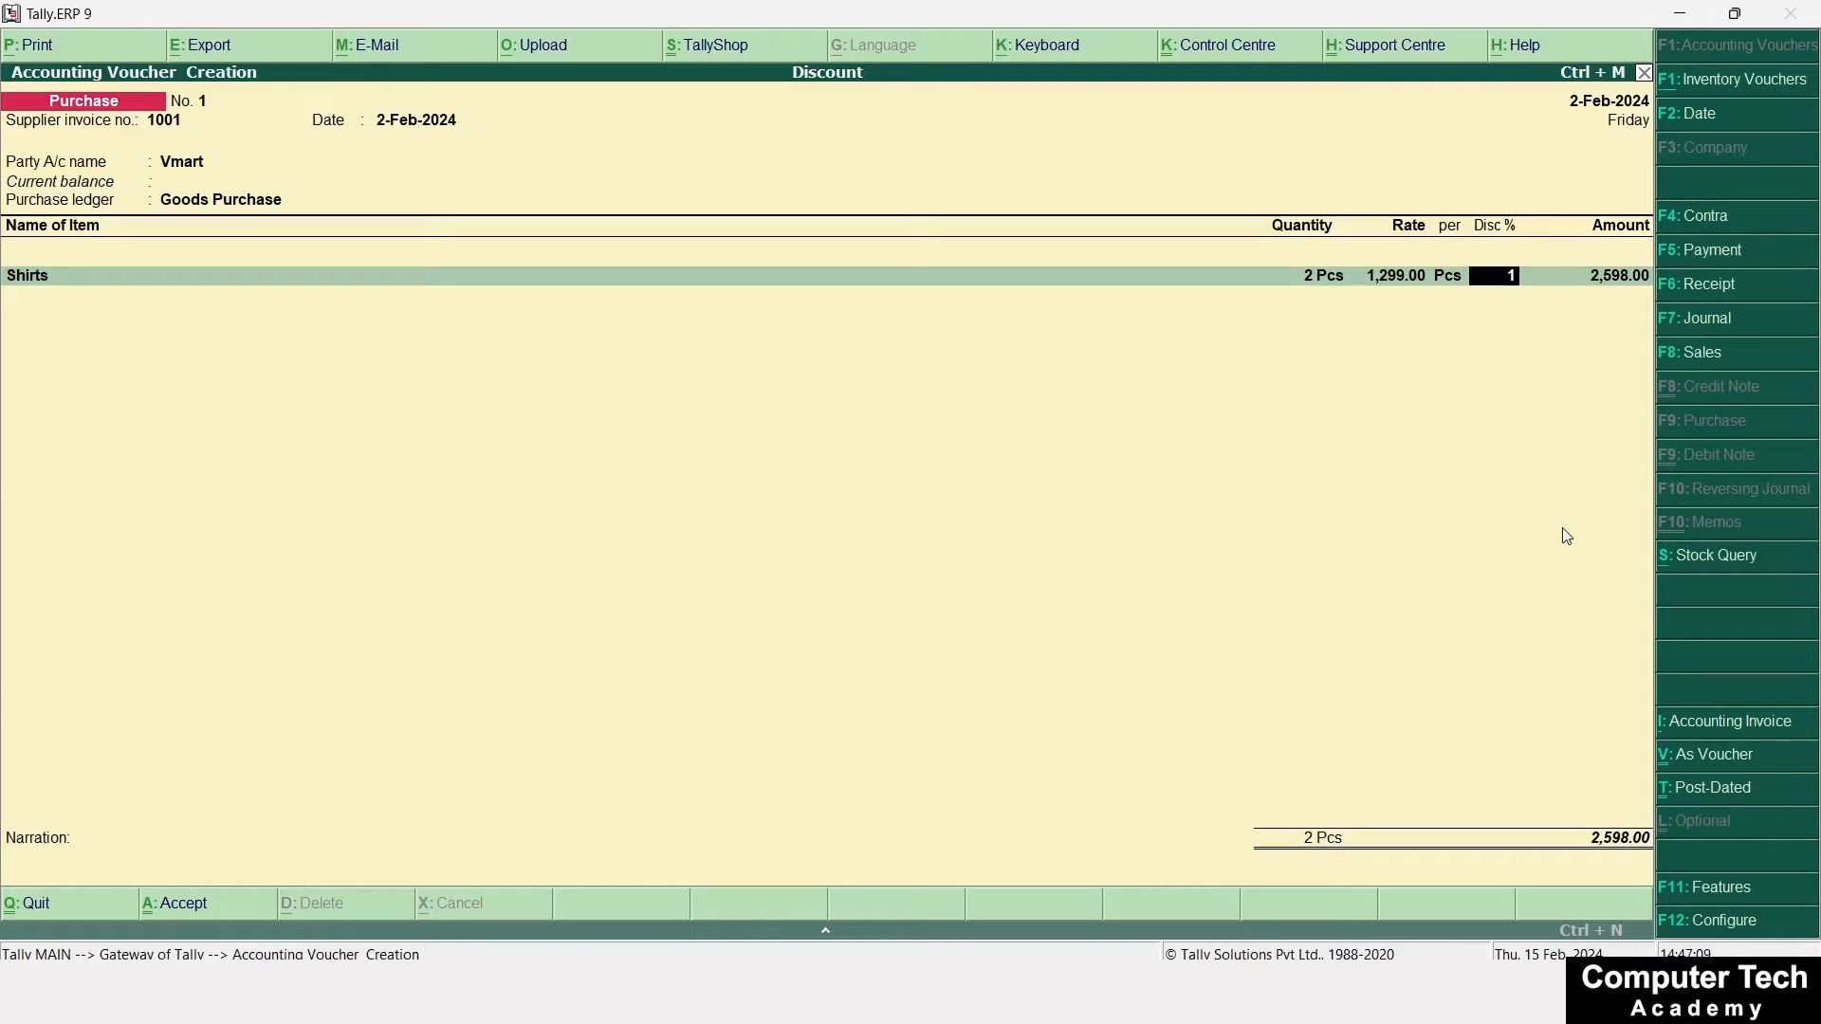
{"action": "type", "text": "2"}
{"action": "key", "text": "Return"}
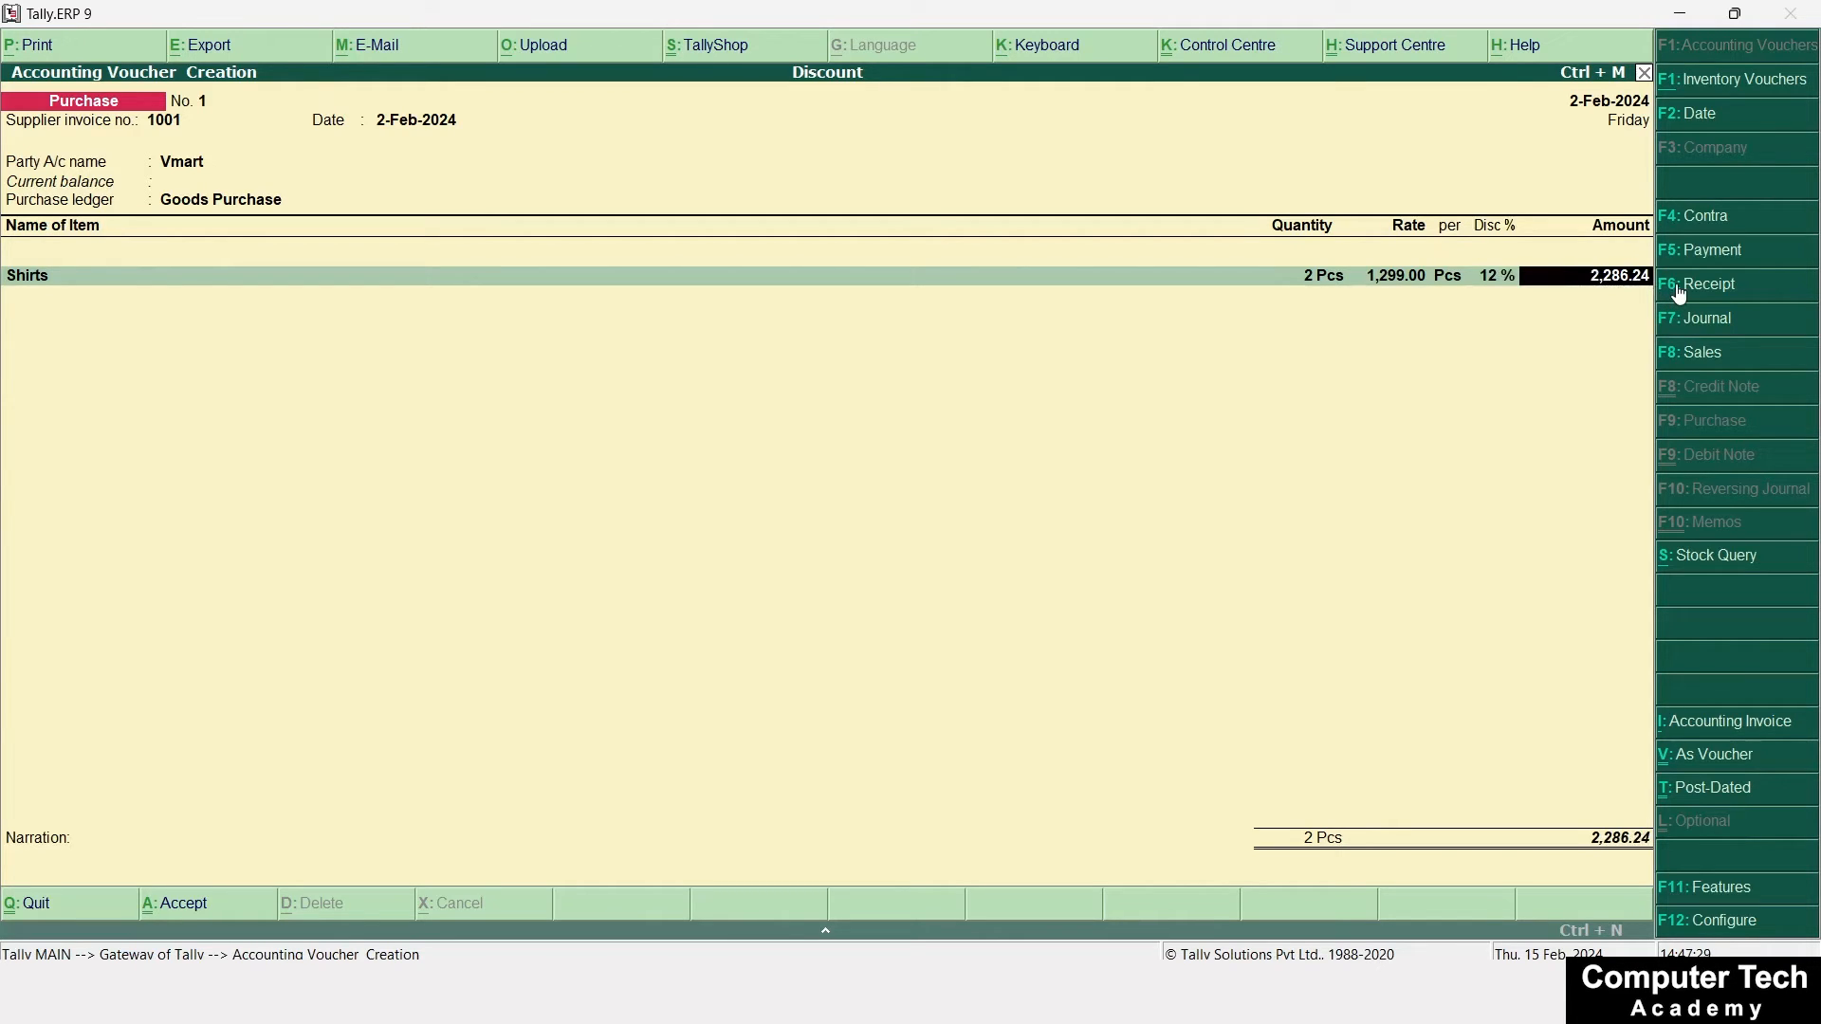
{"action": "key", "text": "Return"}
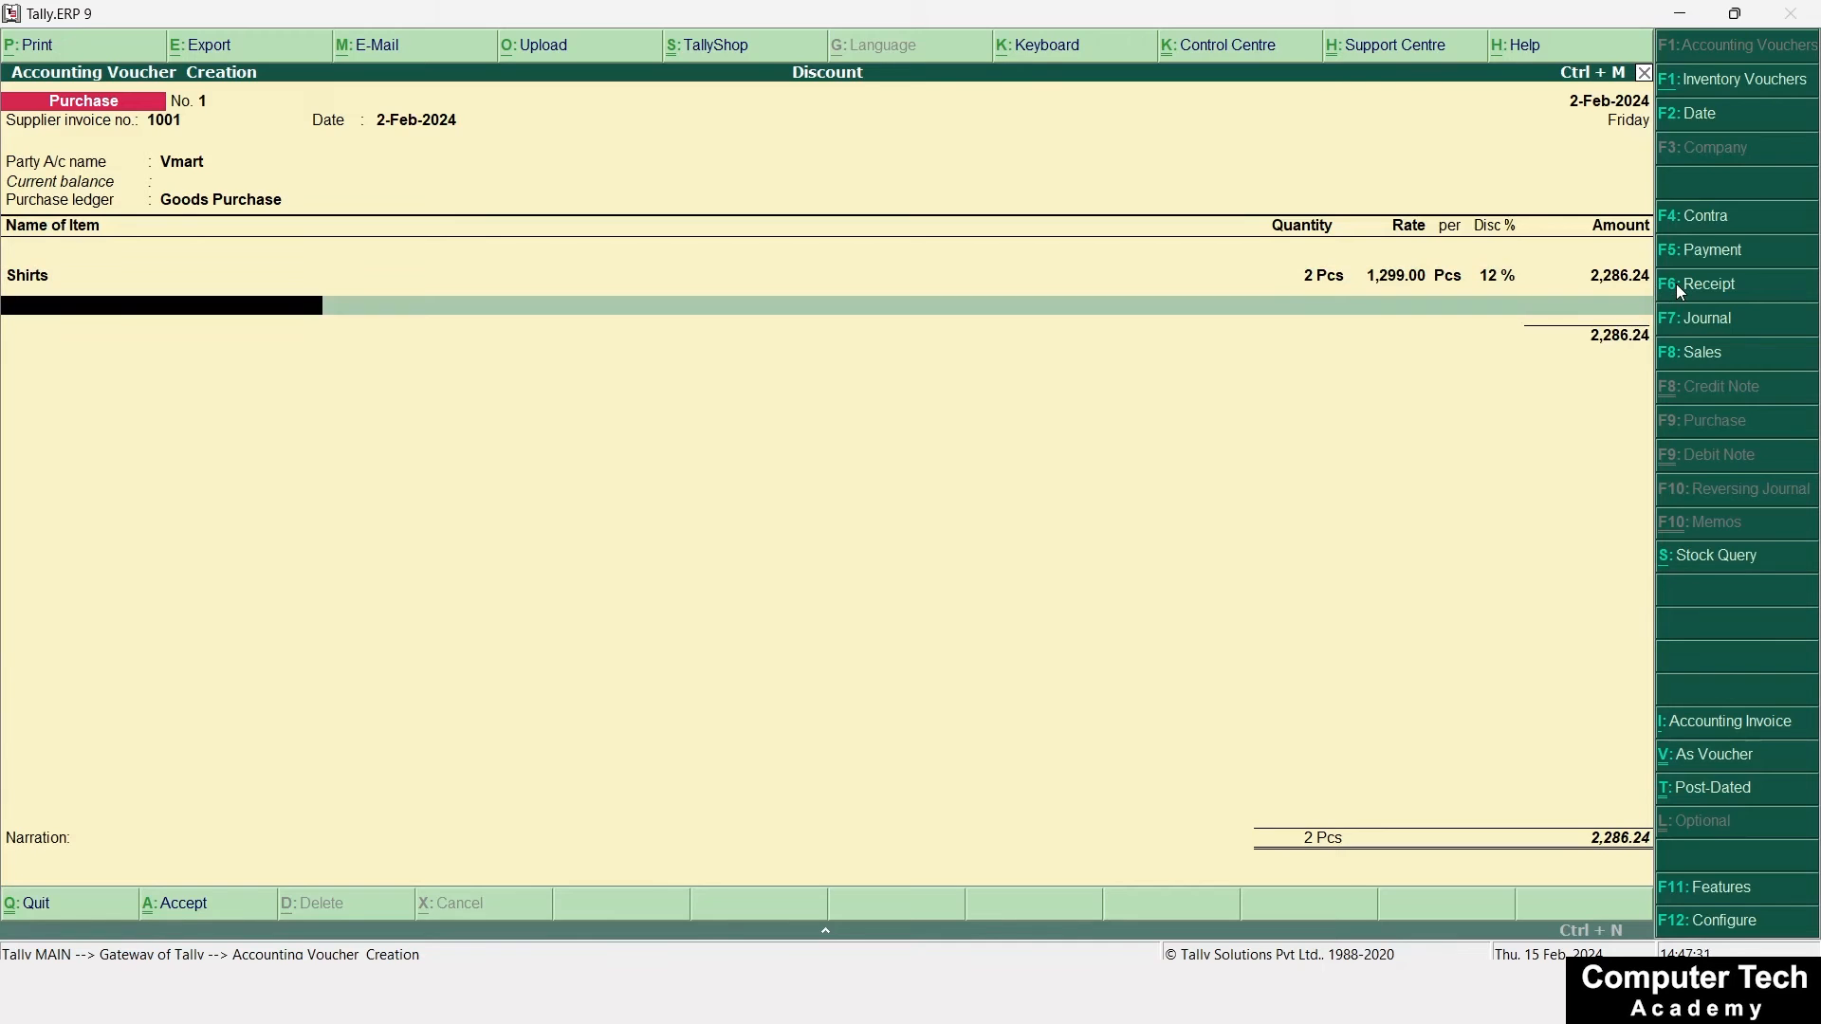
Check the example slide for the second item and start a new stock item named Sugar from the Tally.ERP 9 voucher's item line
{"action": "key", "text": "alt+Tab"}
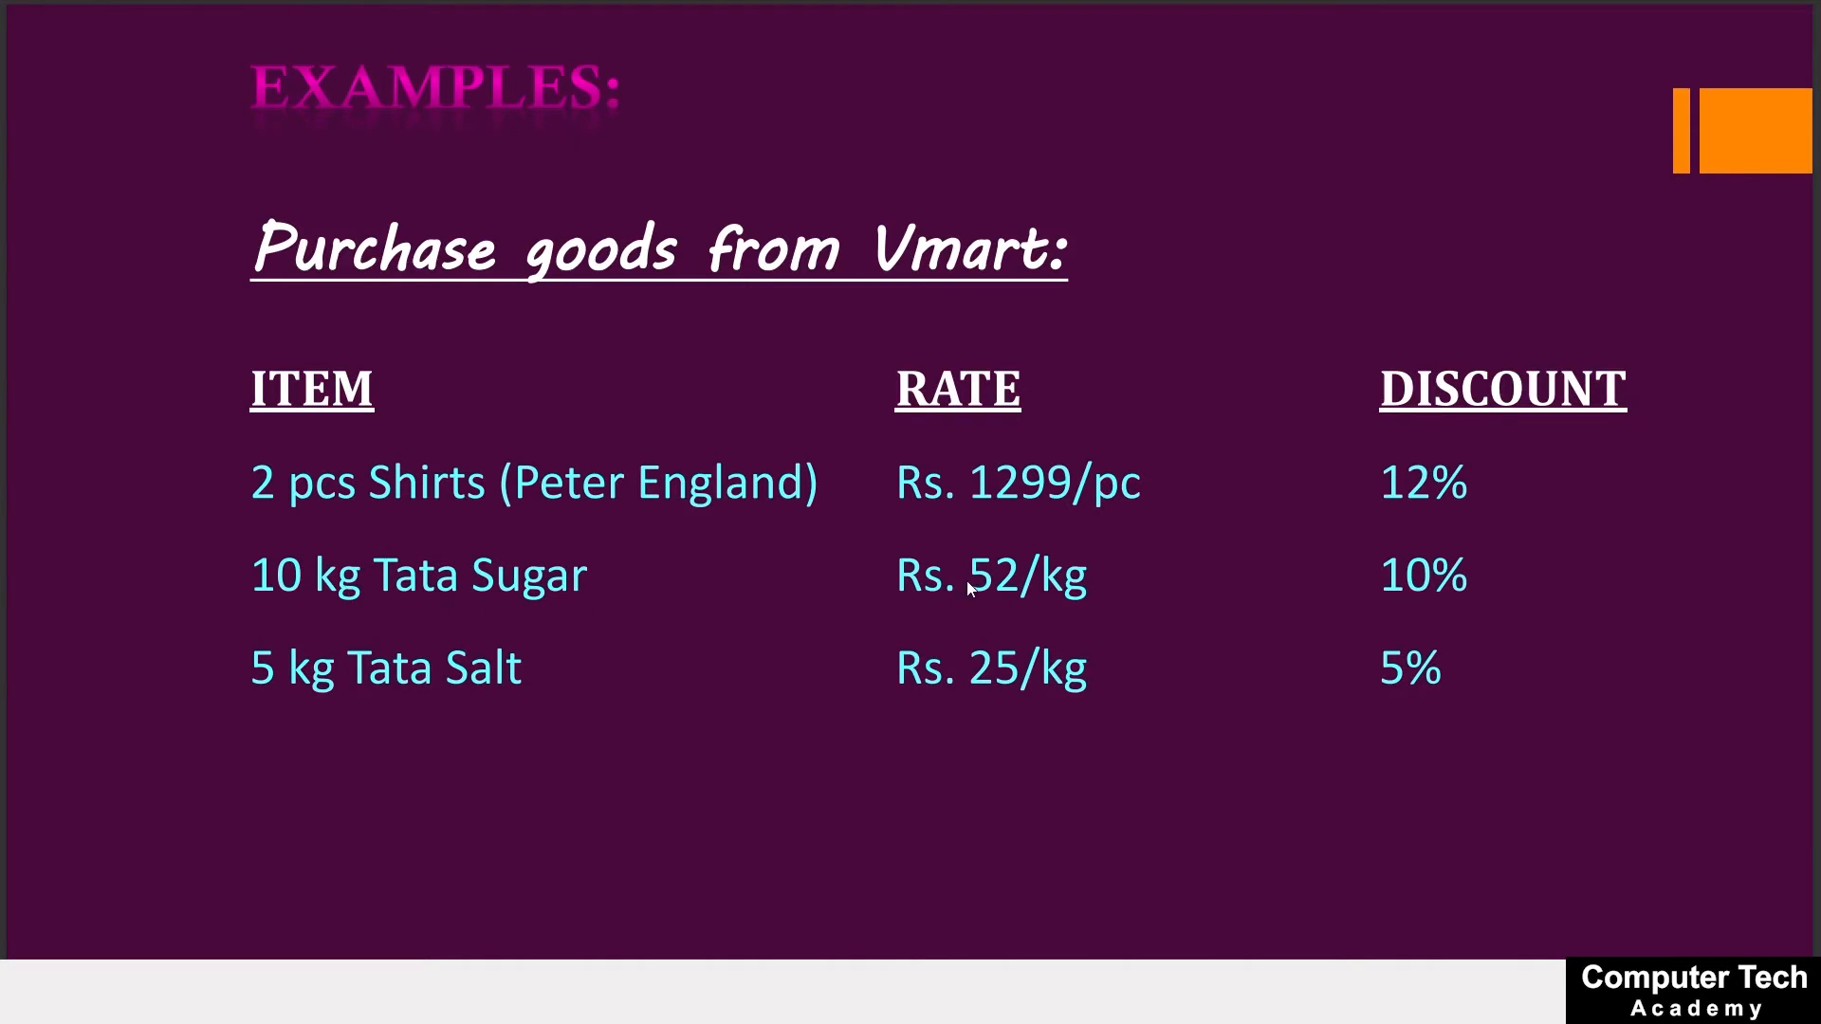
{"action": "key", "text": "alt+Tab"}
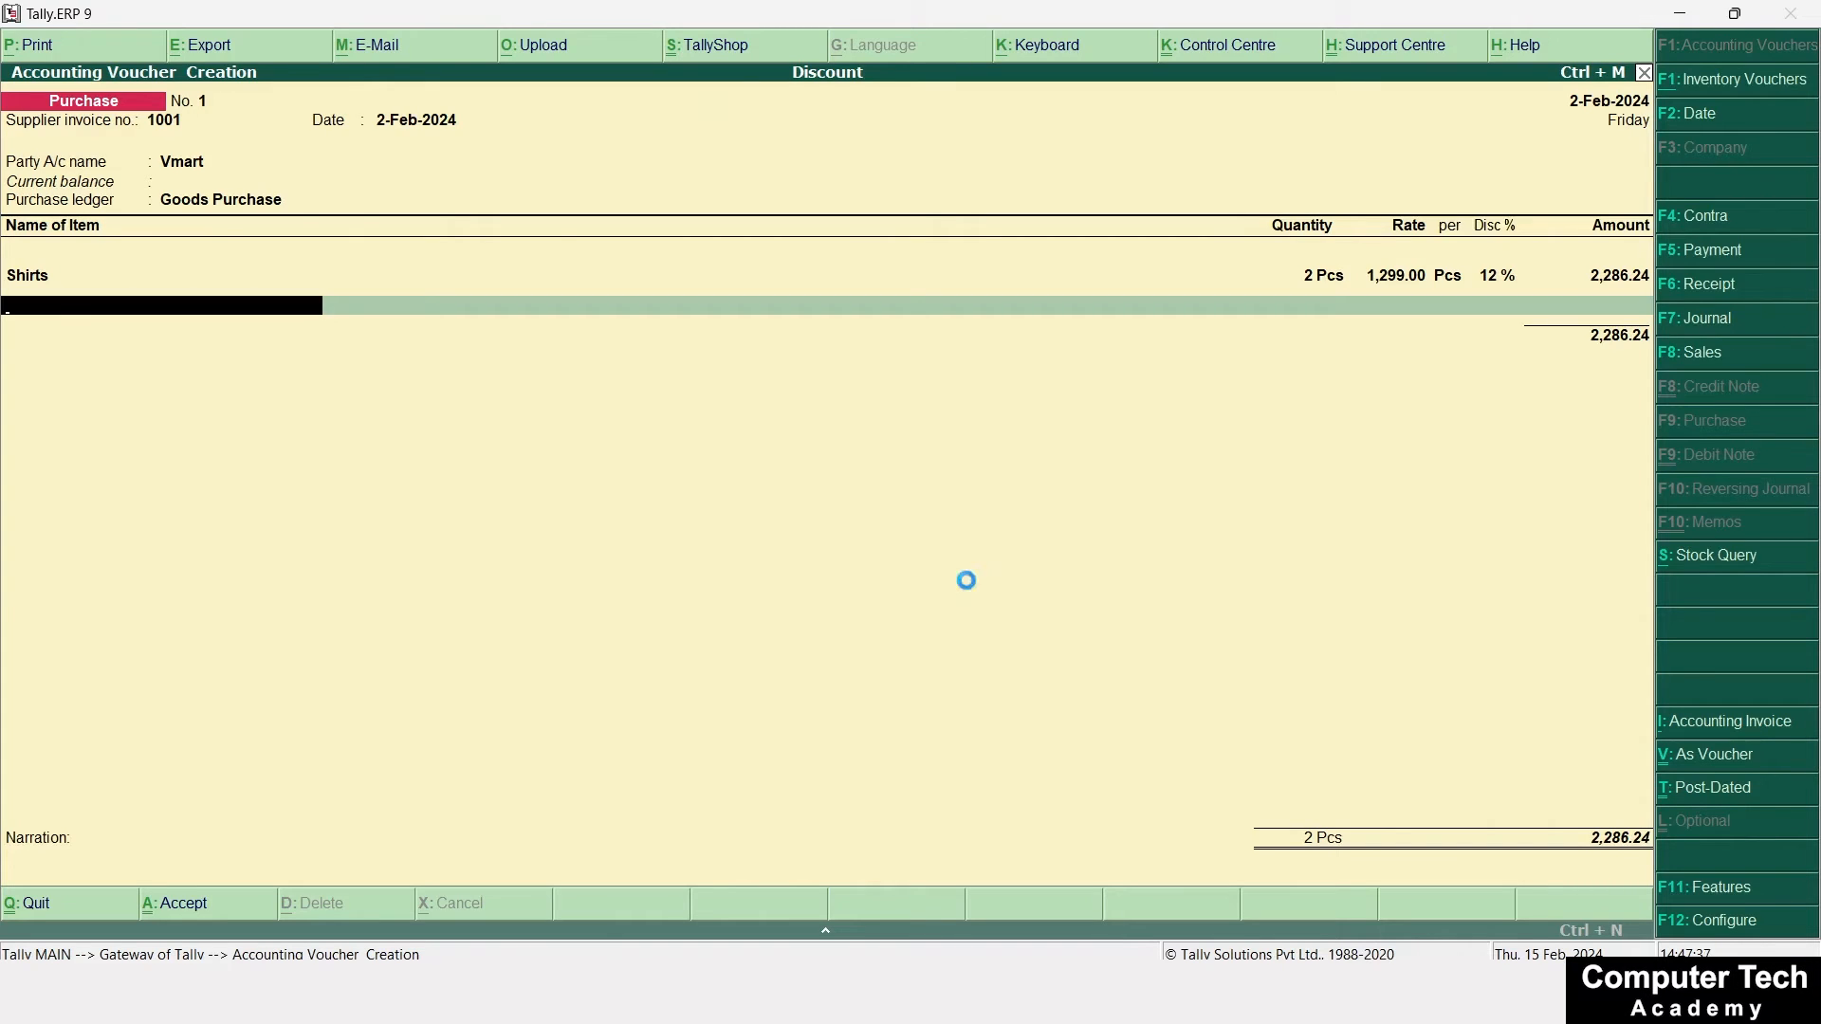
{"action": "key", "text": "alt+c"}
{"action": "type", "text": "Sugar"}
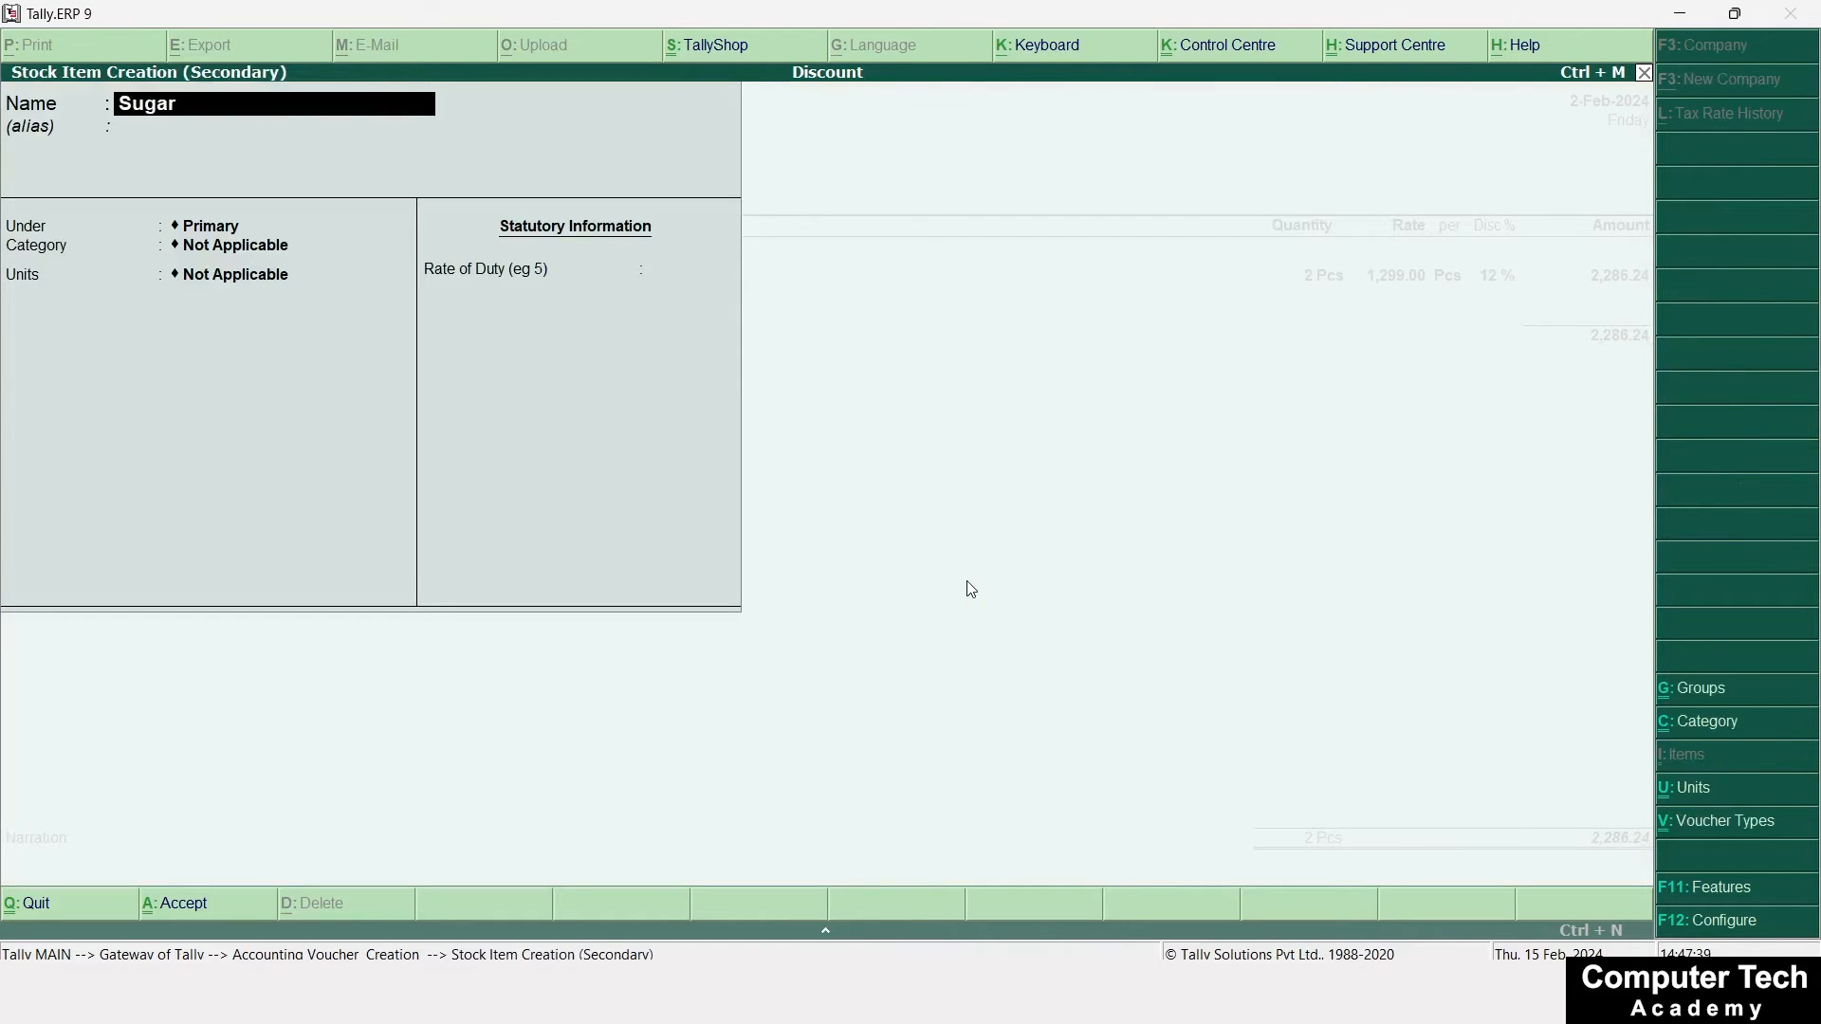
{"action": "key", "text": "Return"}
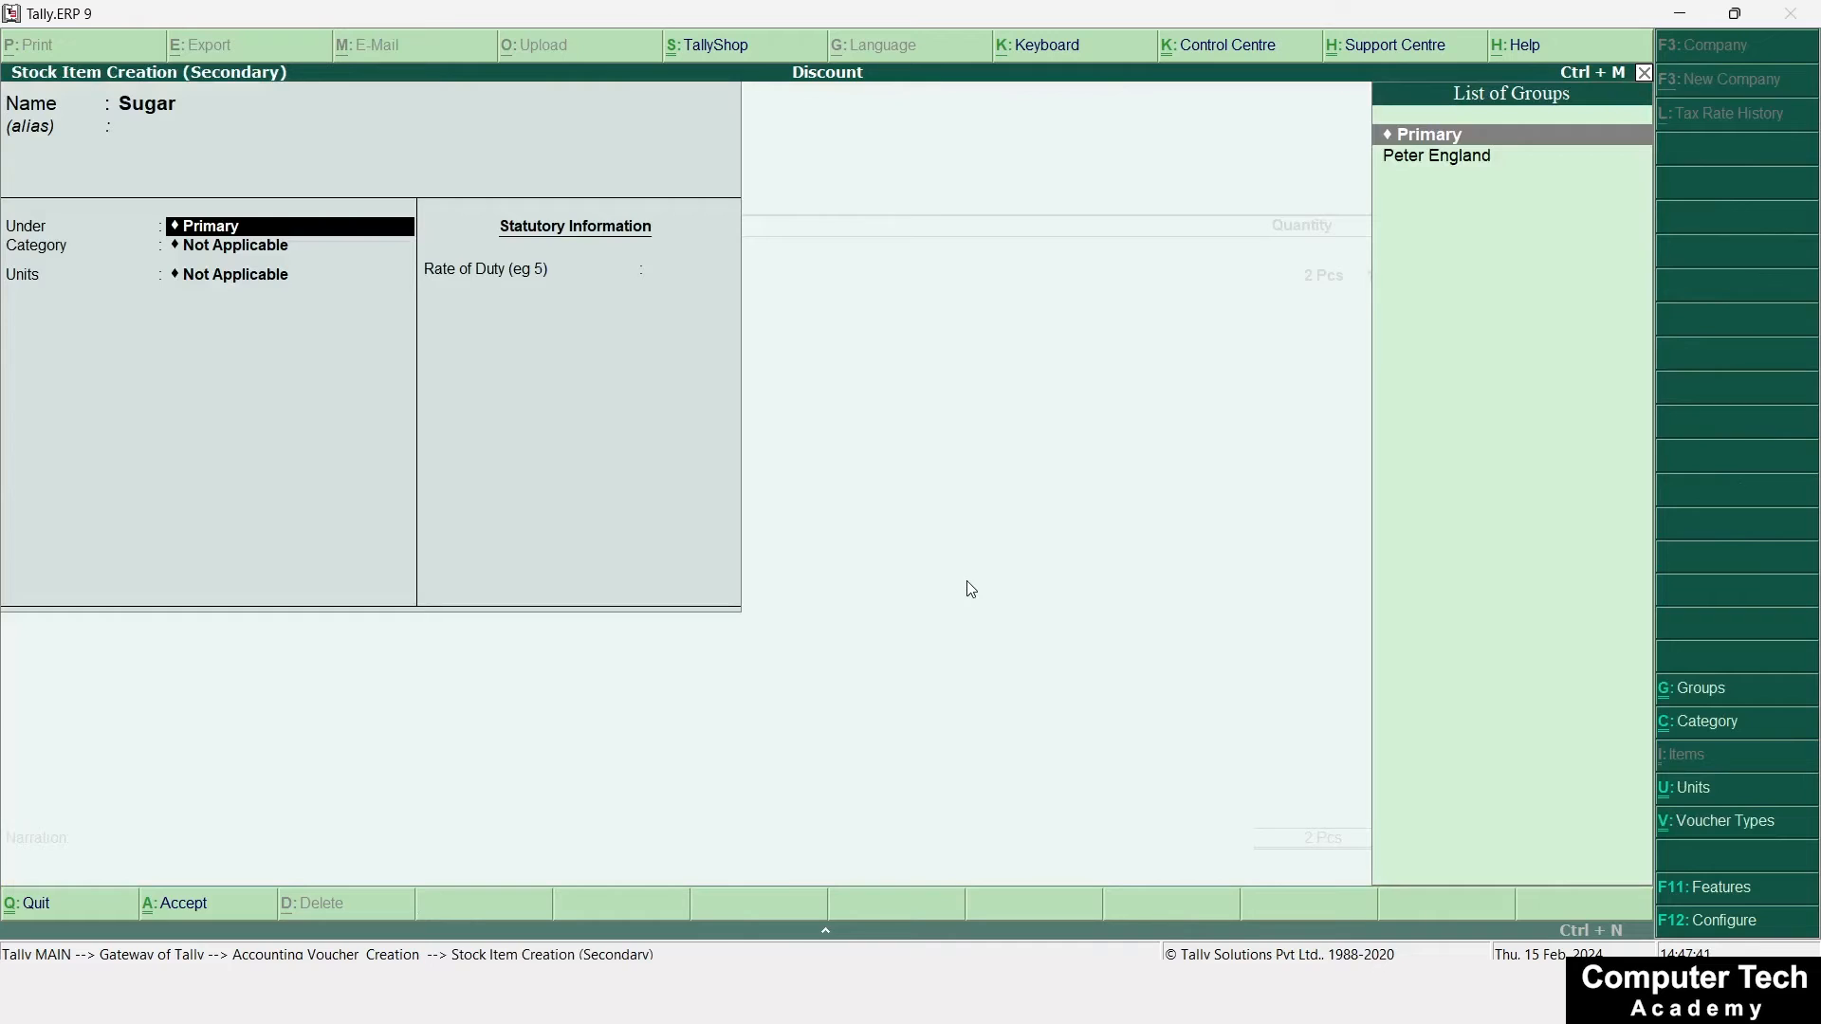
Create the stock group Tata under Primary, with item quantities added, as the group for Sugar
{"action": "key", "text": "alt+c"}
{"action": "type", "text": "Tata"}
{"action": "key", "text": "Return"}
{"action": "key", "text": "Return"}
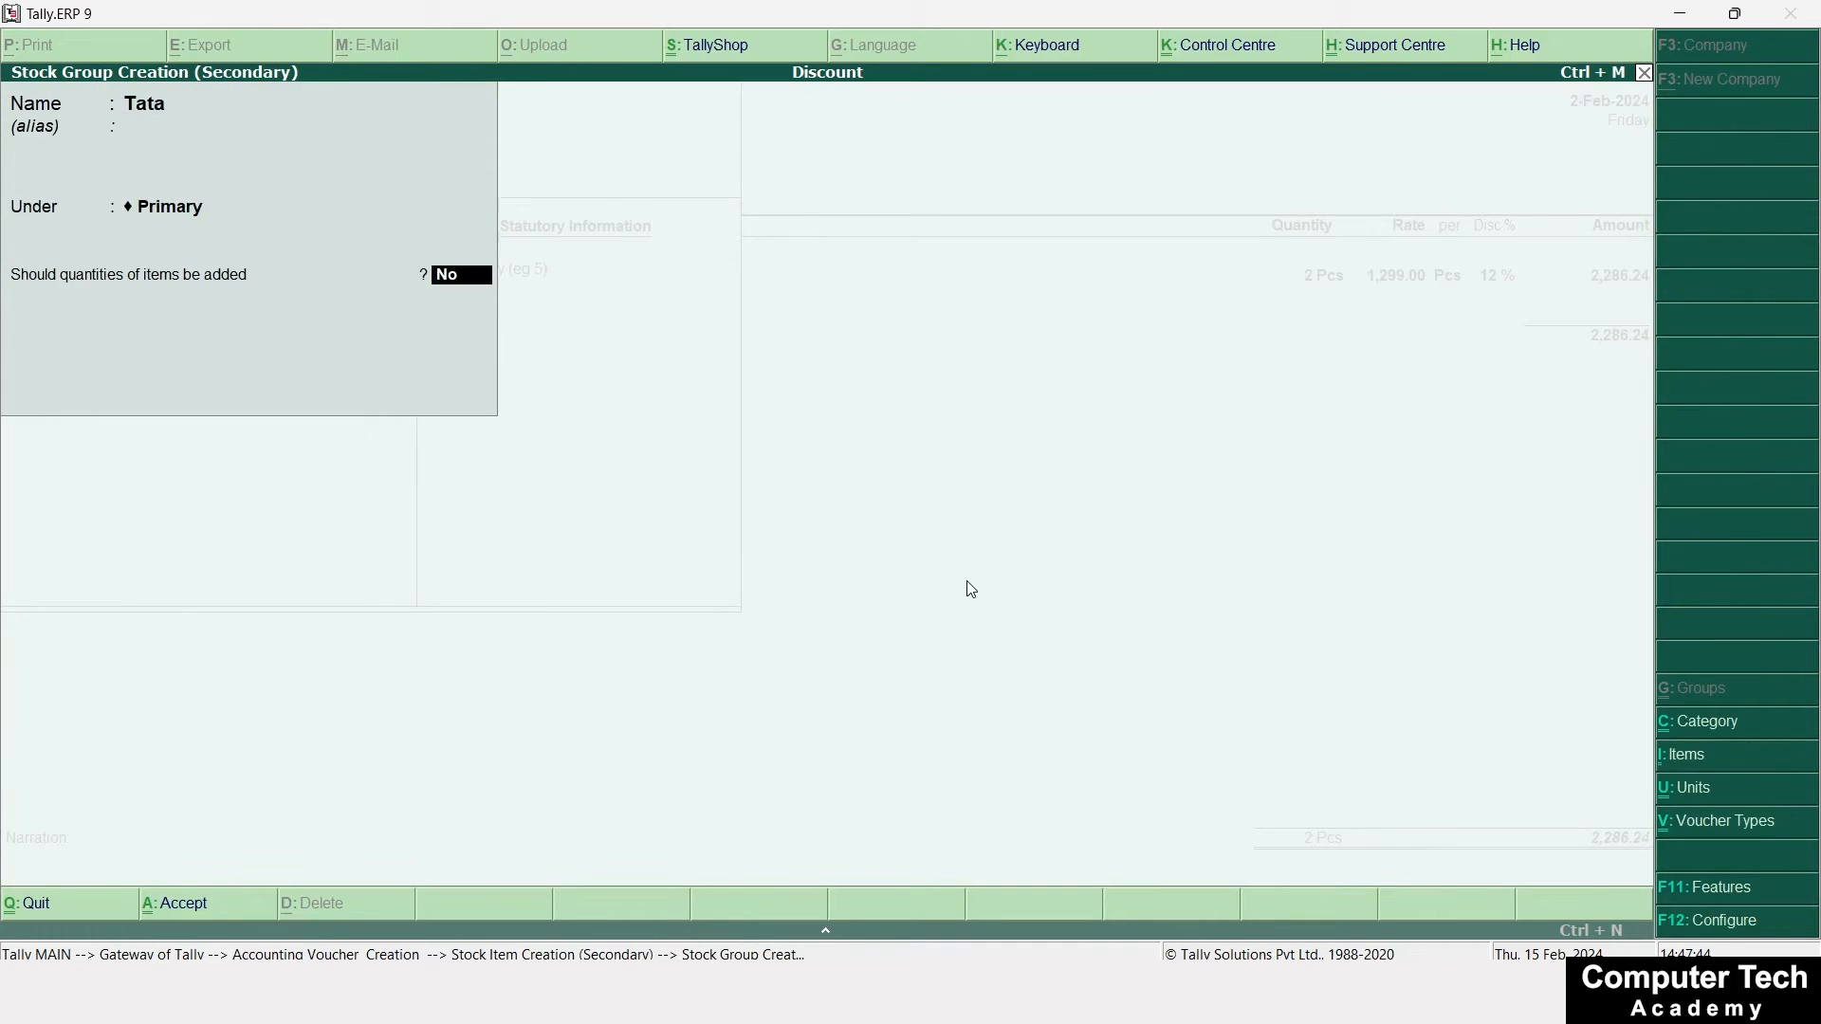
{"action": "key", "text": "y"}
{"action": "key", "text": "Return"}
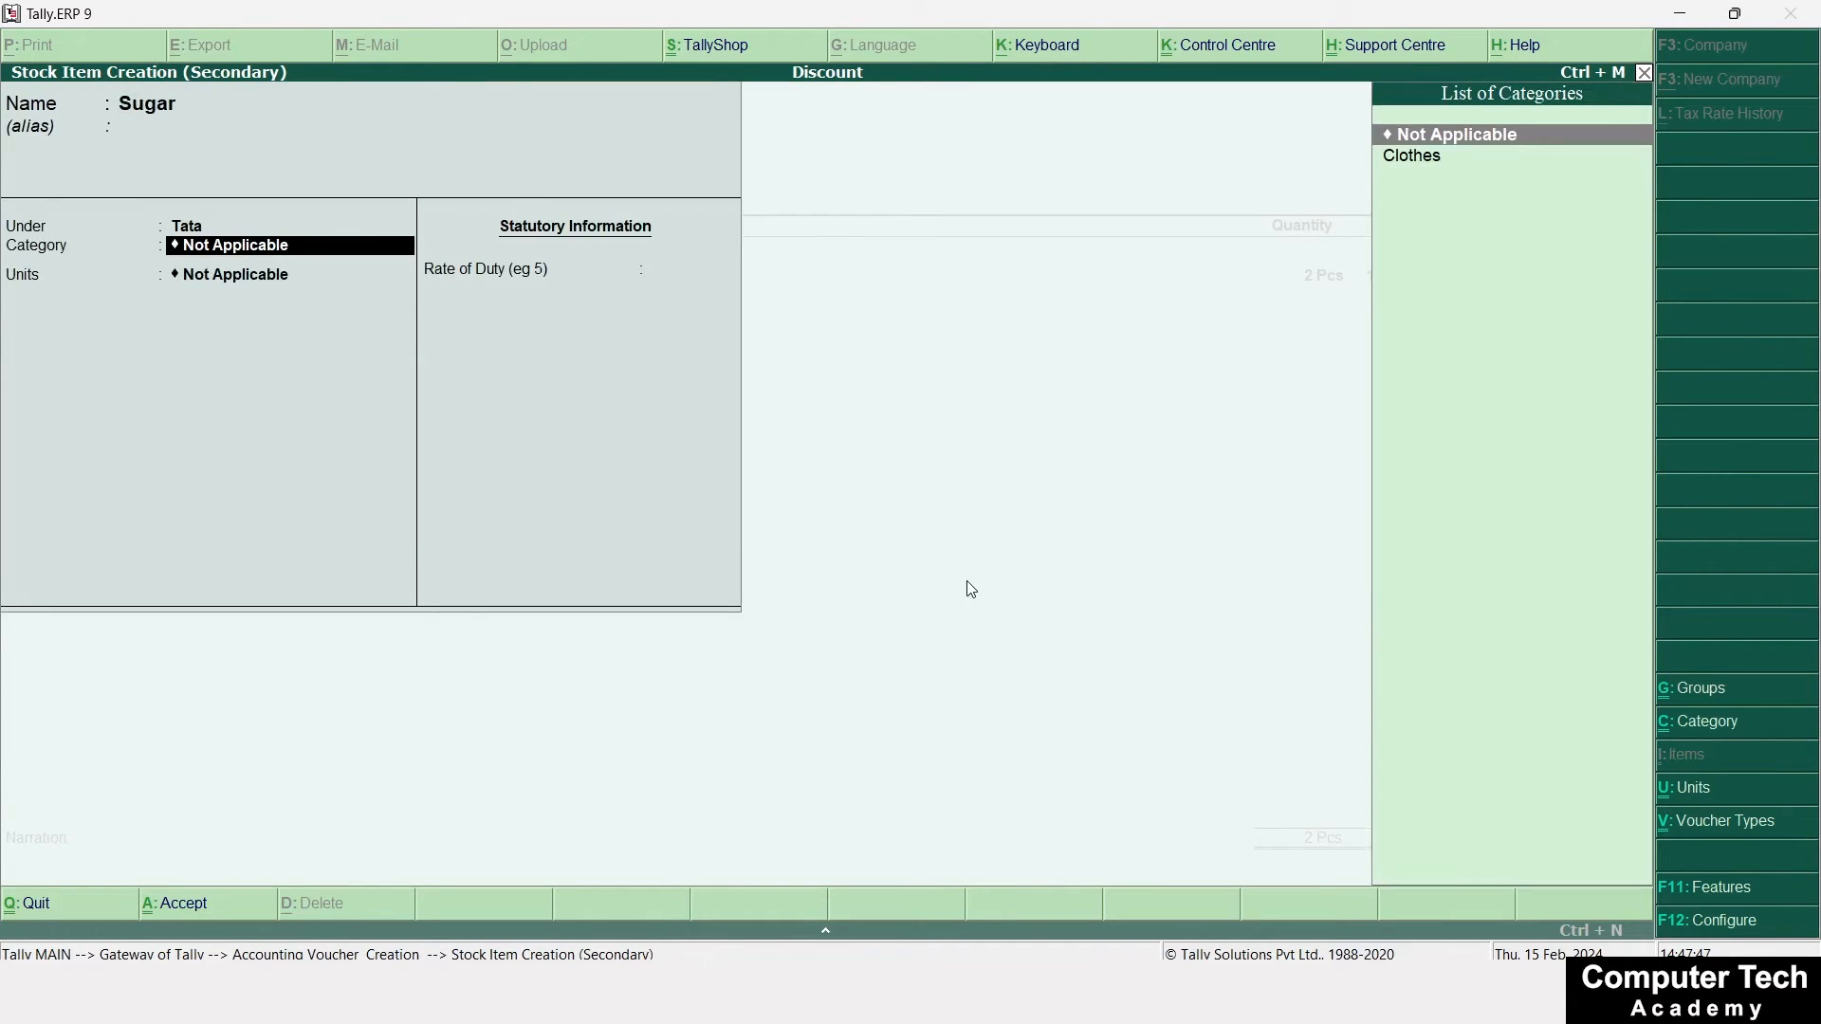
Create the stock category Edible Items under Primary as the category for Sugar
{"action": "key", "text": "alt+c"}
{"action": "type", "text": "Edible"}
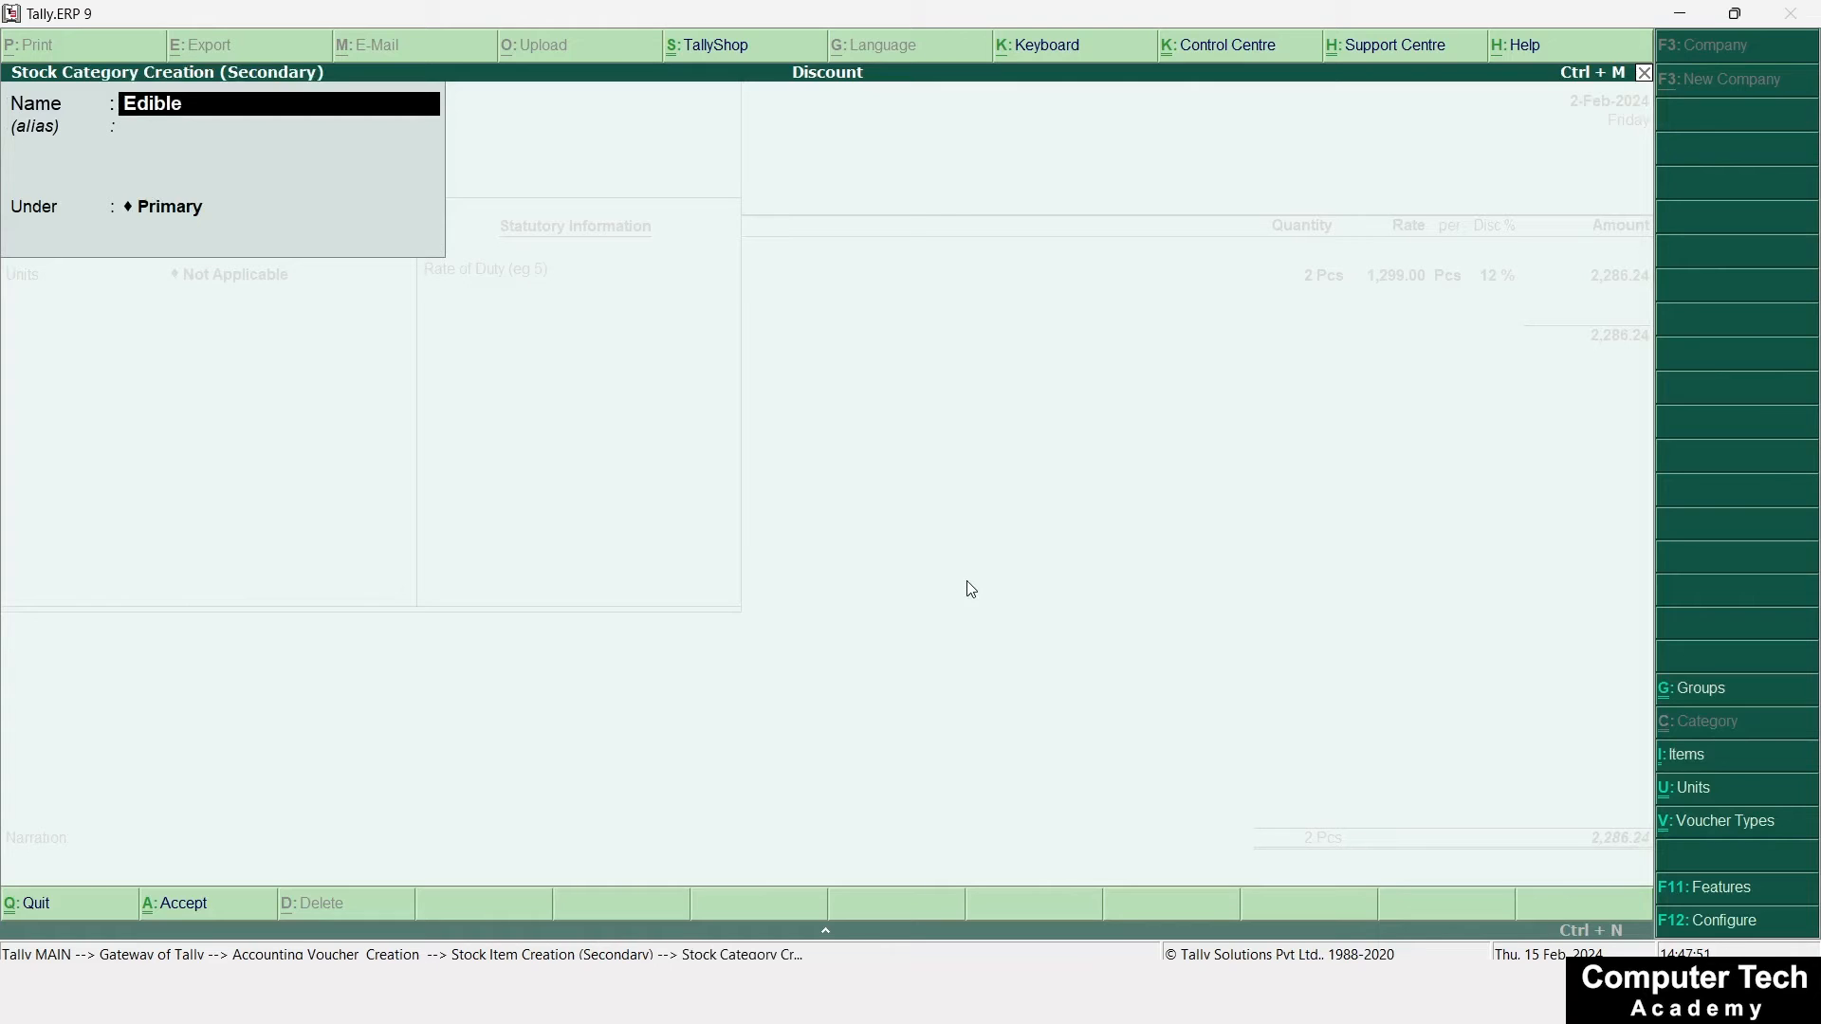
{"action": "type", "text": " Items"}
{"action": "key", "text": "Return"}
{"action": "key", "text": "Return"}
{"action": "key", "text": "Return"}
{"action": "key", "text": "Return"}
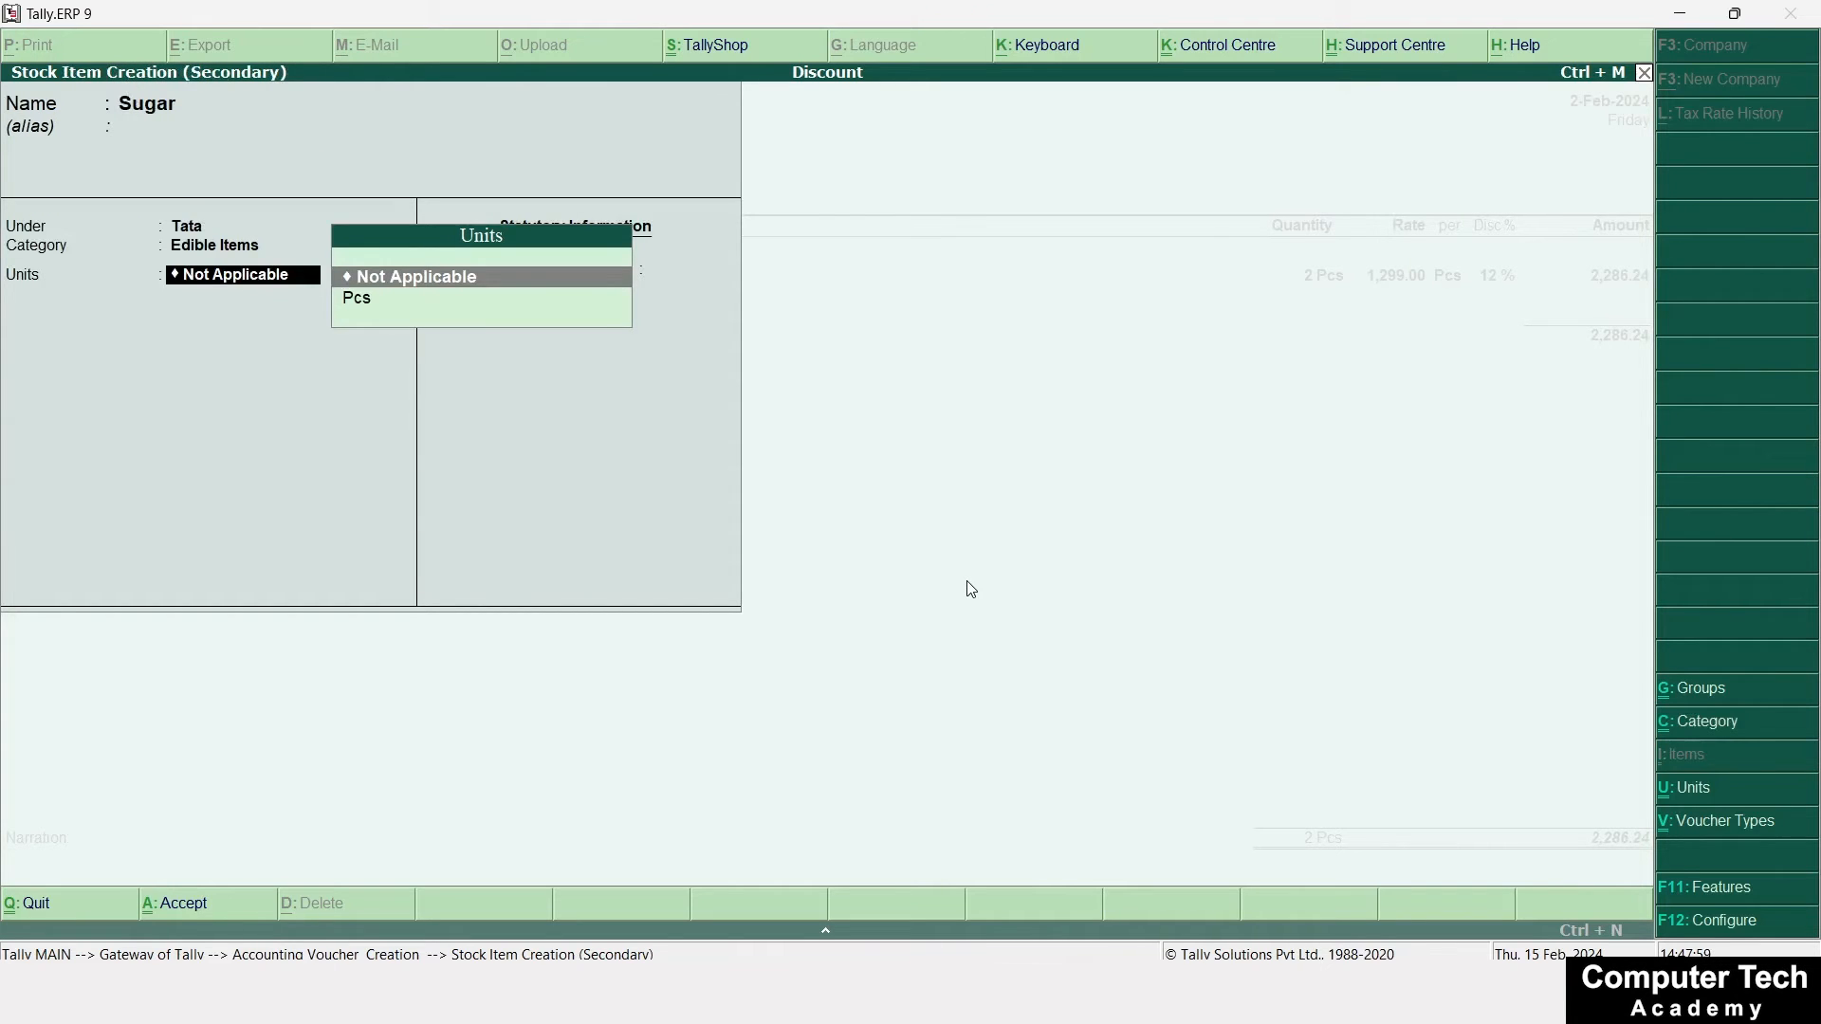
Create the simple unit Kg with 0 decimal places for Sugar and save the stock item
{"action": "key", "text": "alt+c"}
{"action": "type", "text": "Kg"}
{"action": "key", "text": "Return"}
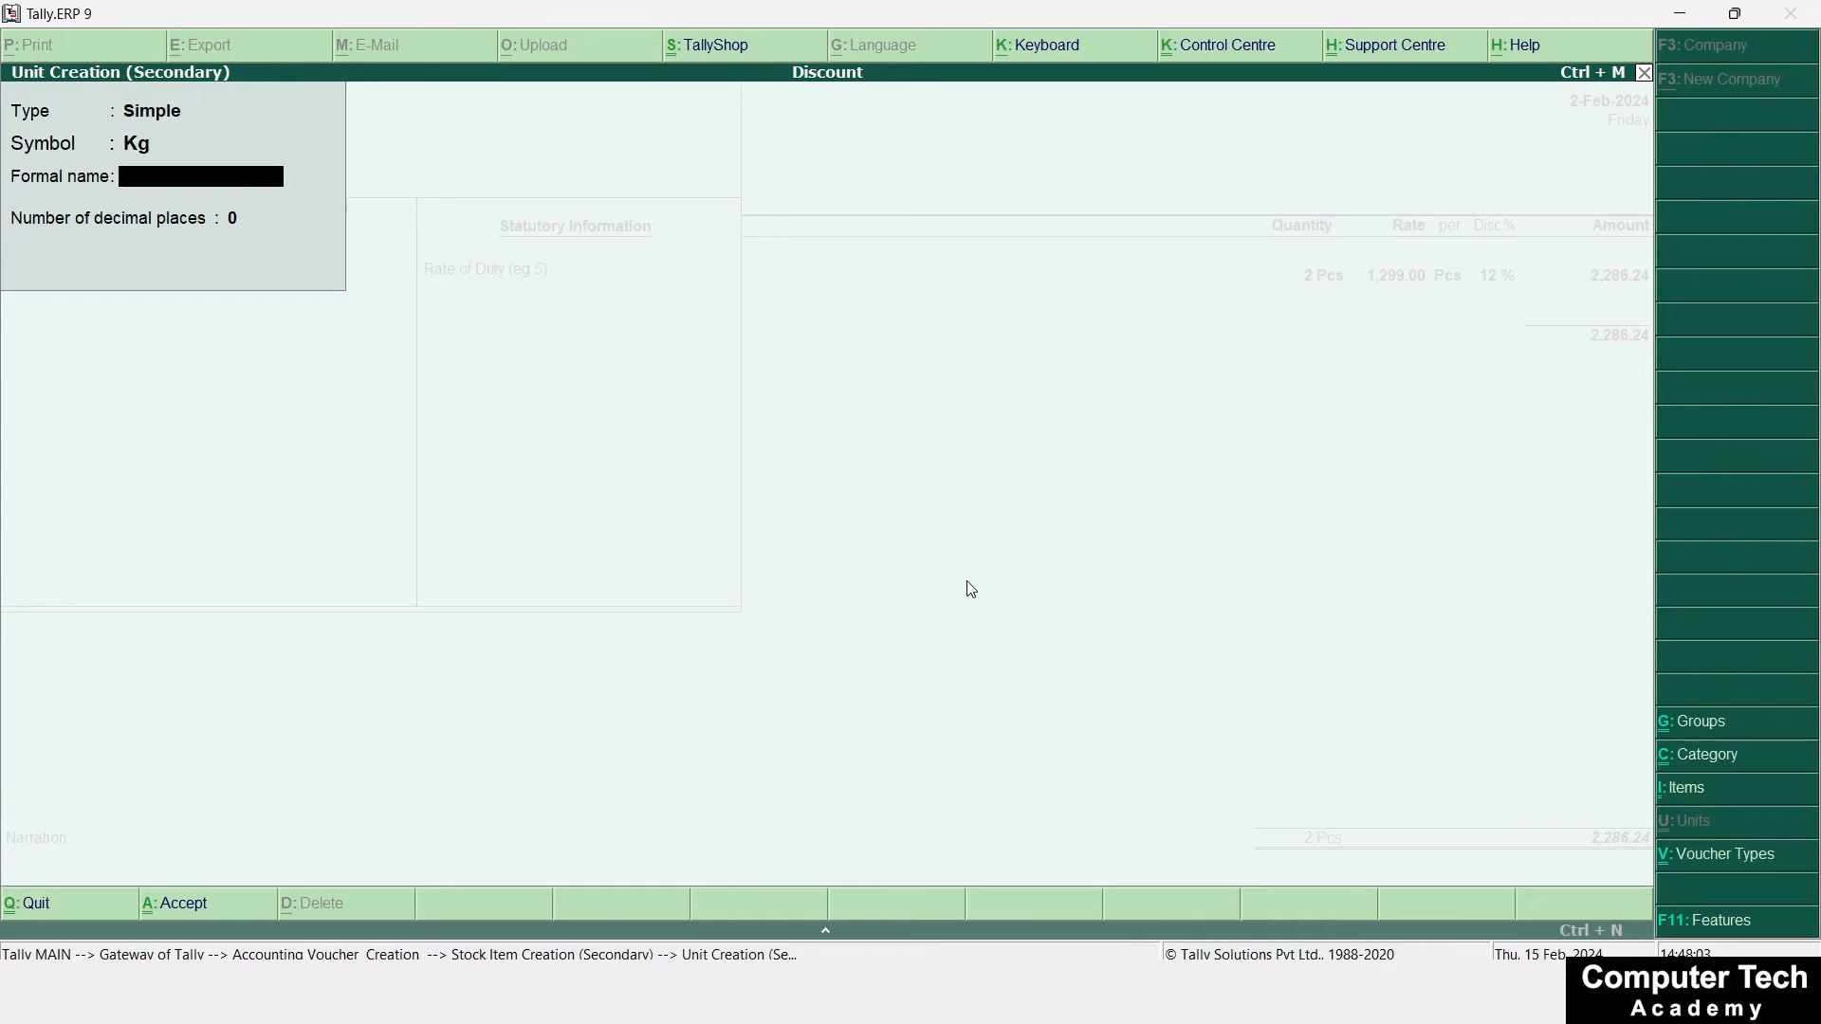
{"action": "key", "text": "Return"}
{"action": "key", "text": "Return"}
{"action": "key", "text": "Return"}
{"action": "key", "text": "Return"}
{"action": "key", "text": "Return"}
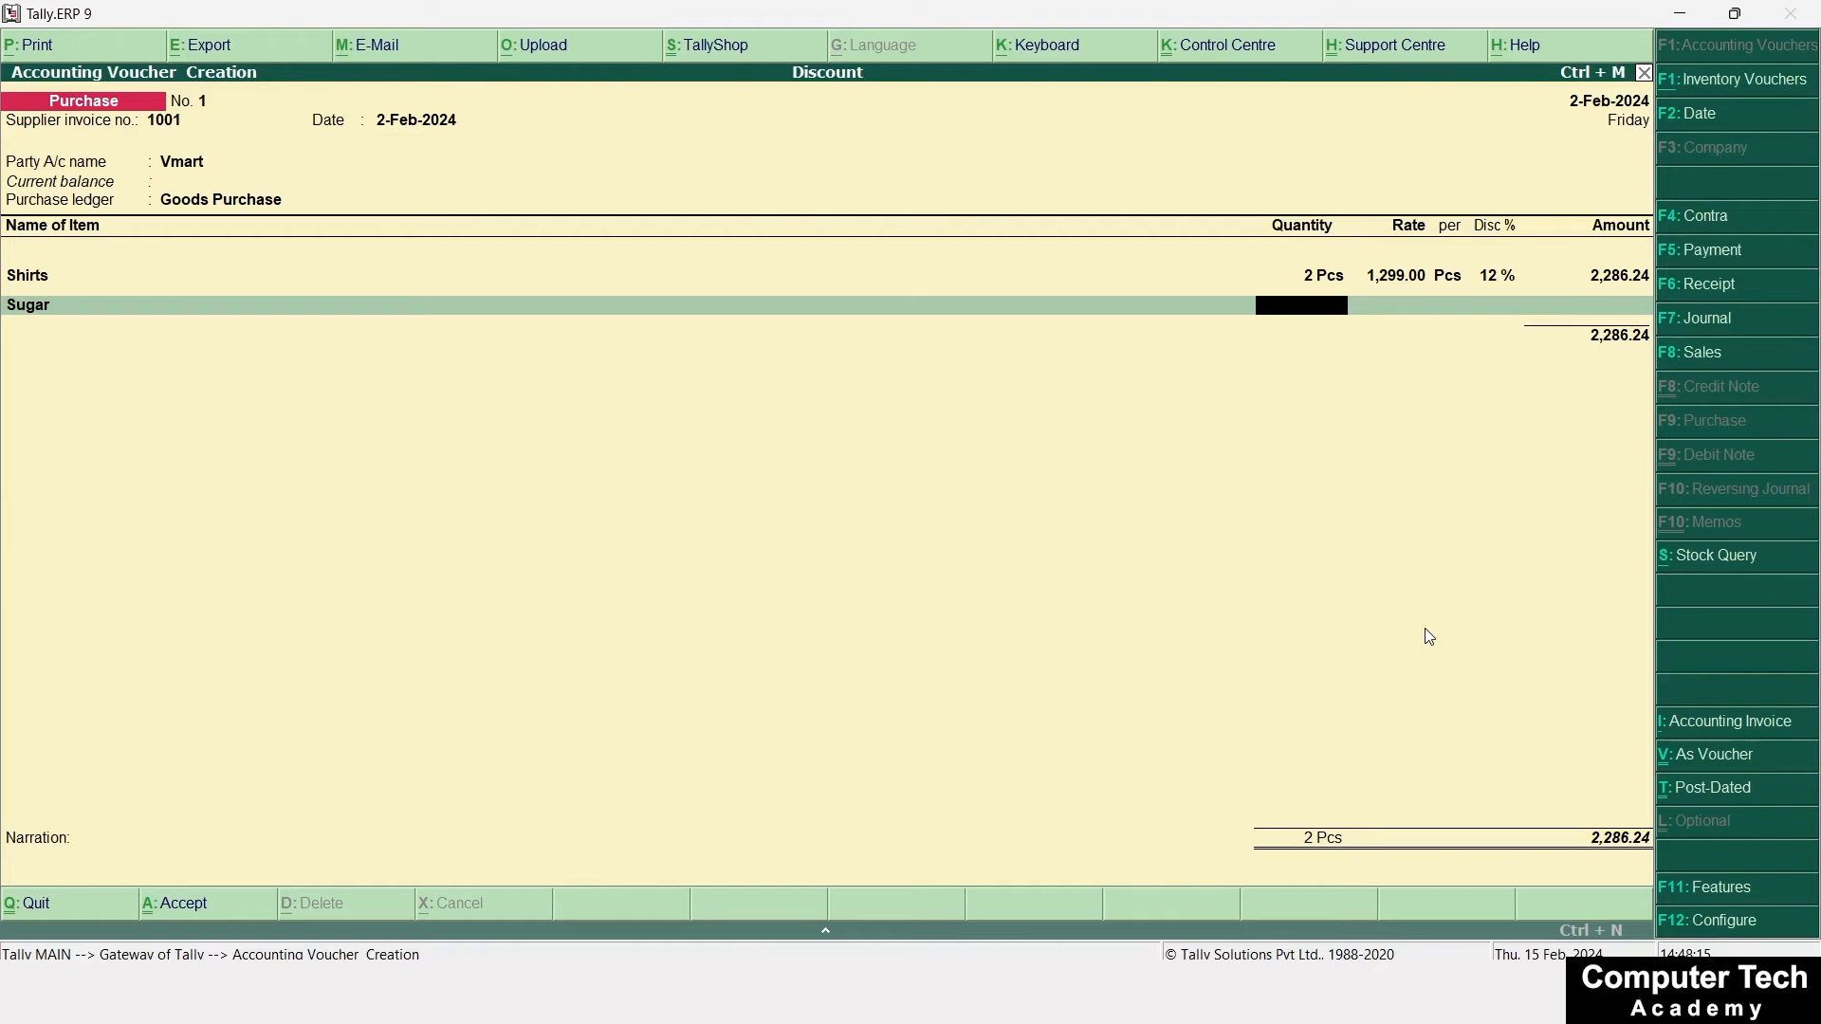
Enter 10 Kg of Sugar in the voucher at a rate of 52 per Kg with a 10% discount
{"action": "type", "text": "10"}
{"action": "key", "text": "Return"}
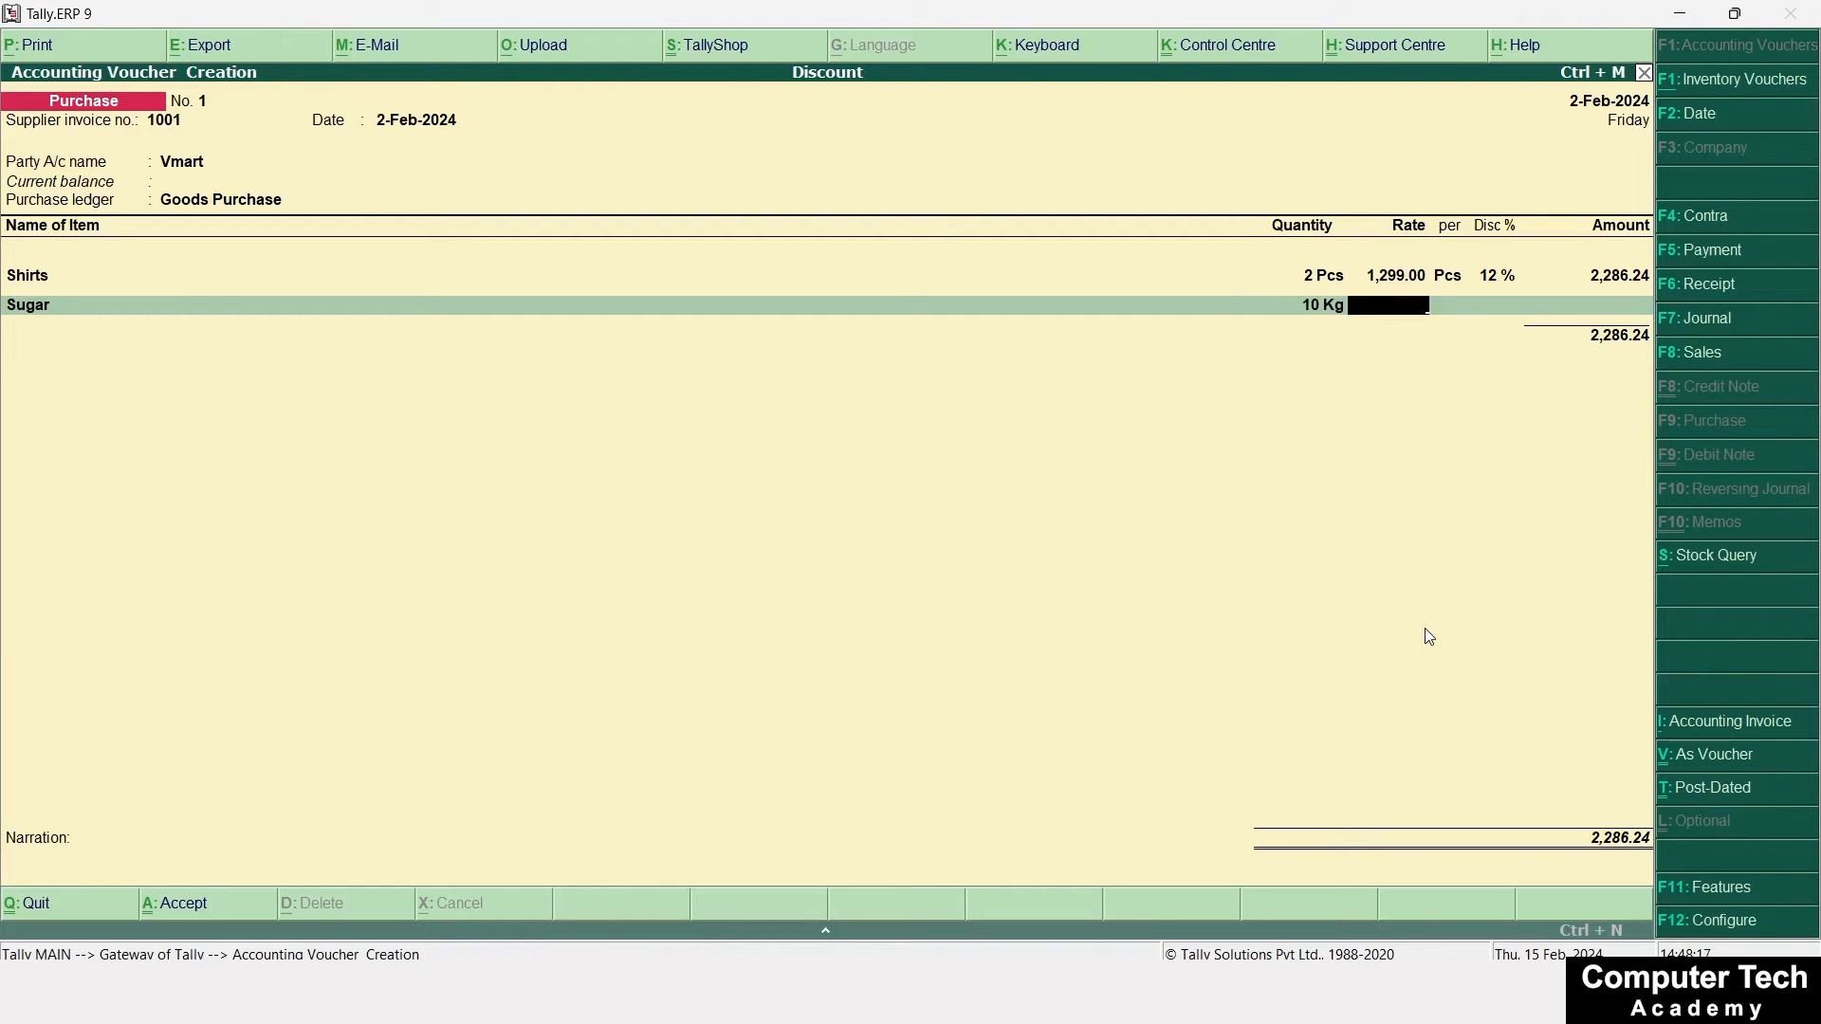
{"action": "type", "text": "52"}
{"action": "key", "text": "Return"}
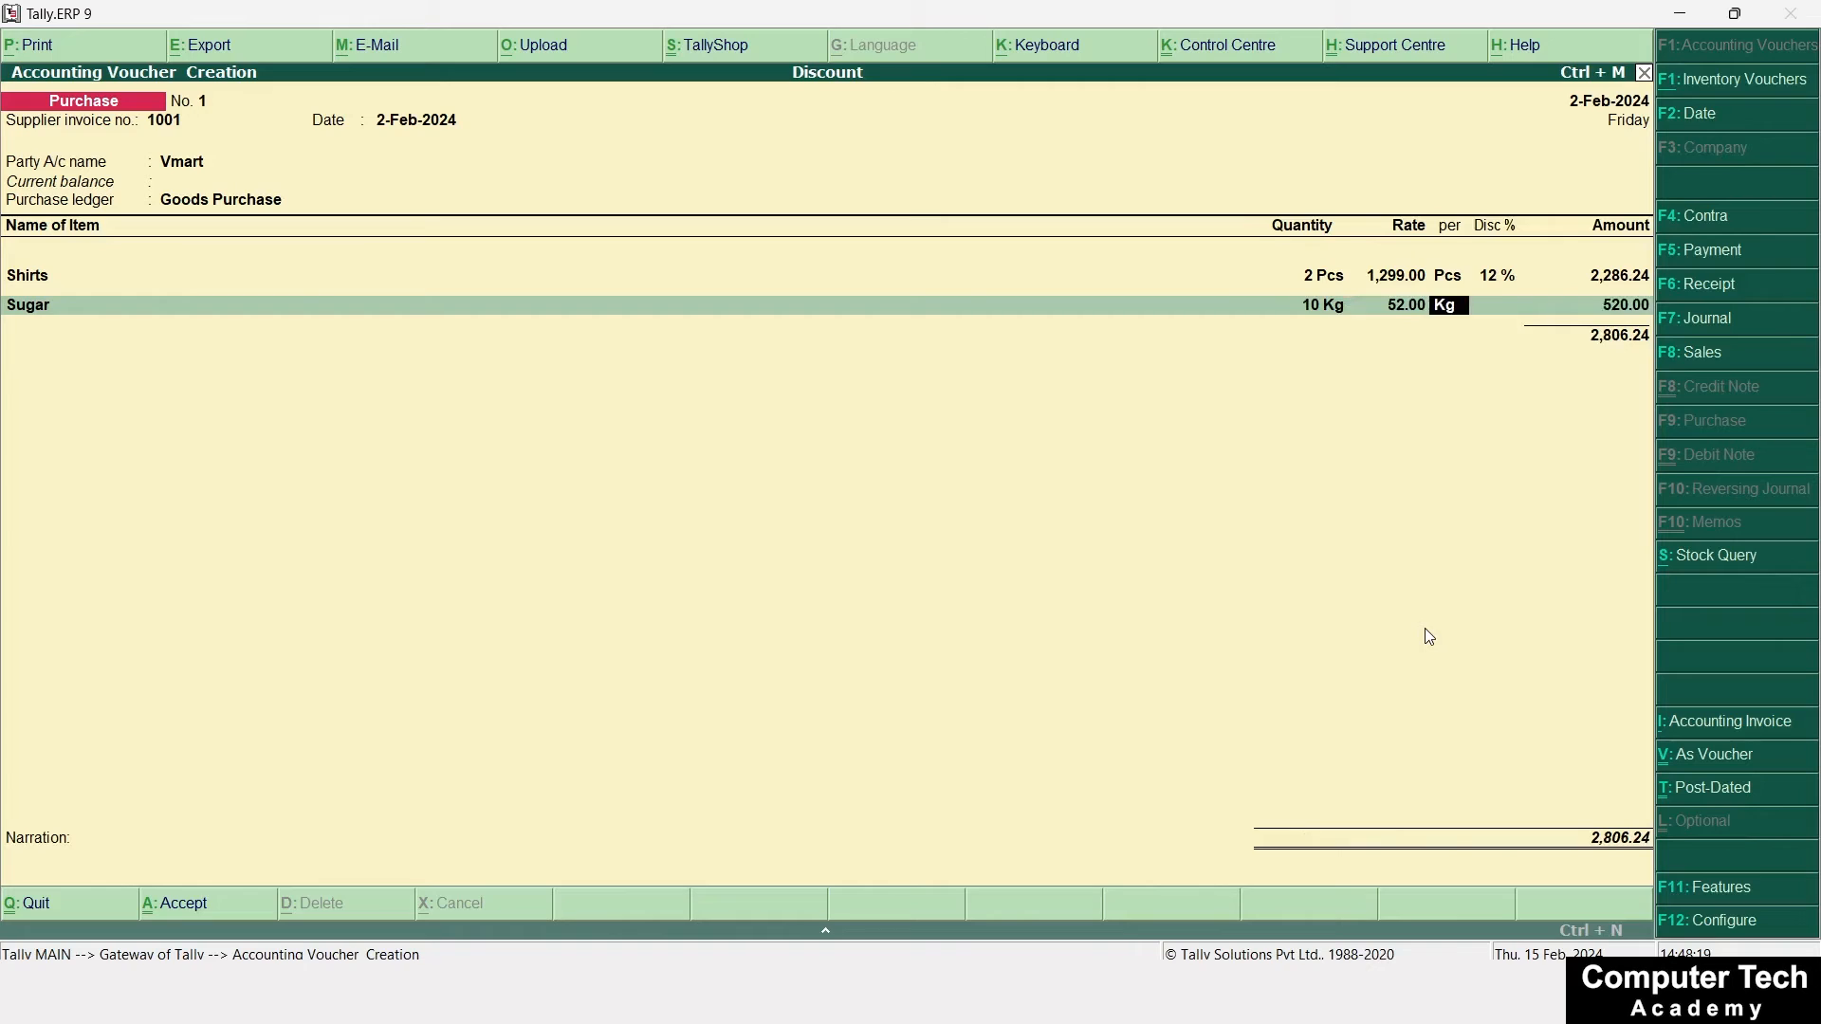
{"action": "key", "text": "Return"}
{"action": "type", "text": "10"}
{"action": "key", "text": "Return"}
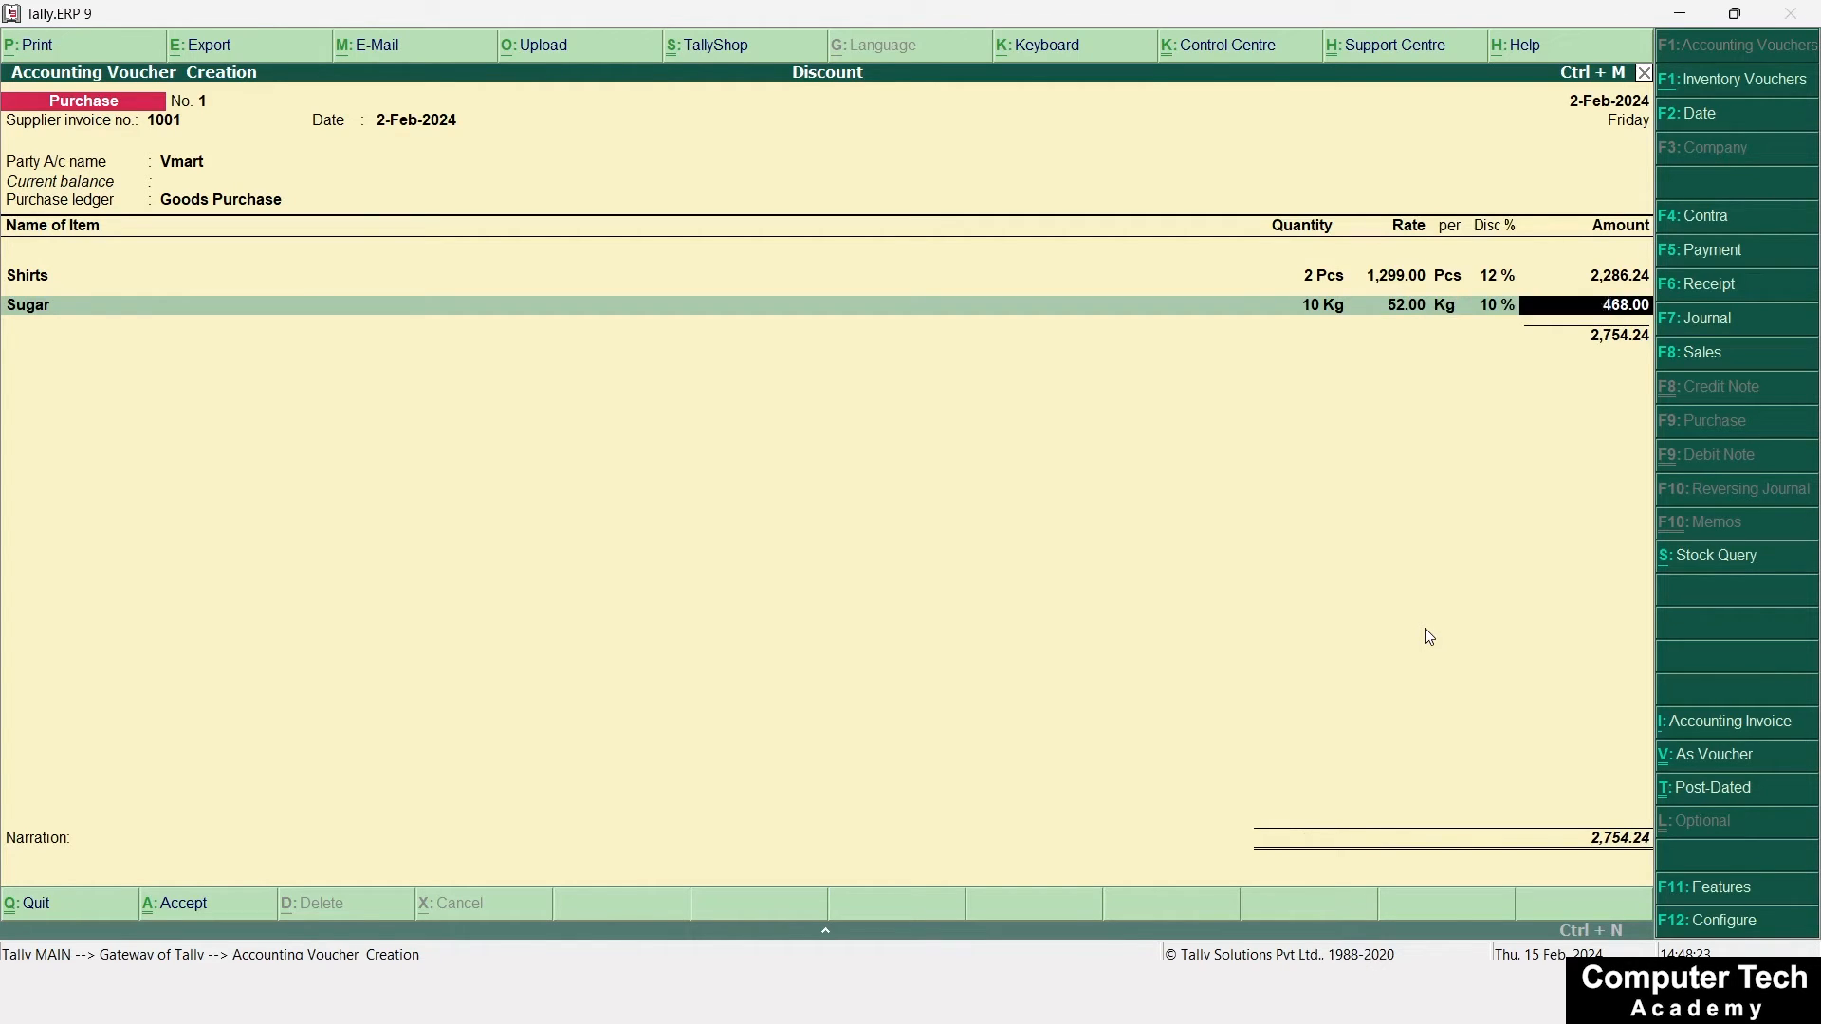
{"action": "key", "text": "Return"}
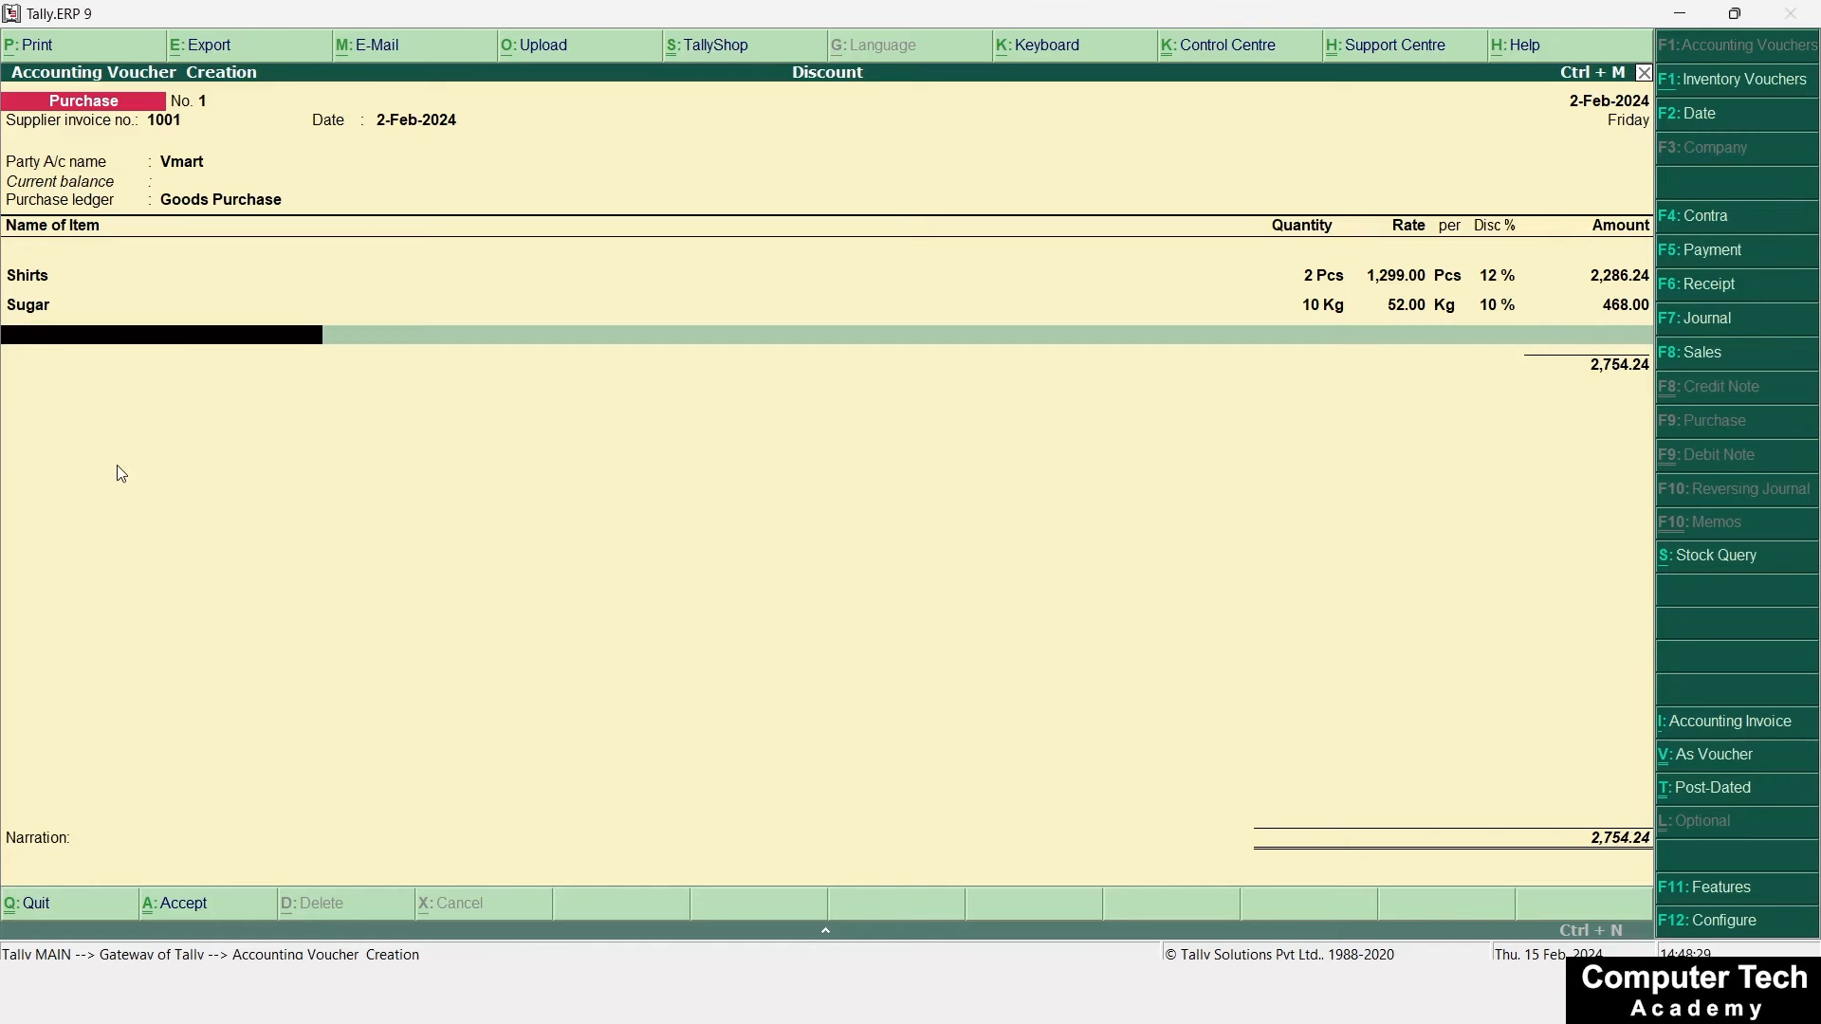
Create the stock item Salt from the third item line under group Tata, with category Edible Items and unit Kg
{"action": "type", "text": "Salt"}
{"action": "key", "text": "alt+c"}
{"action": "key", "text": "Return"}
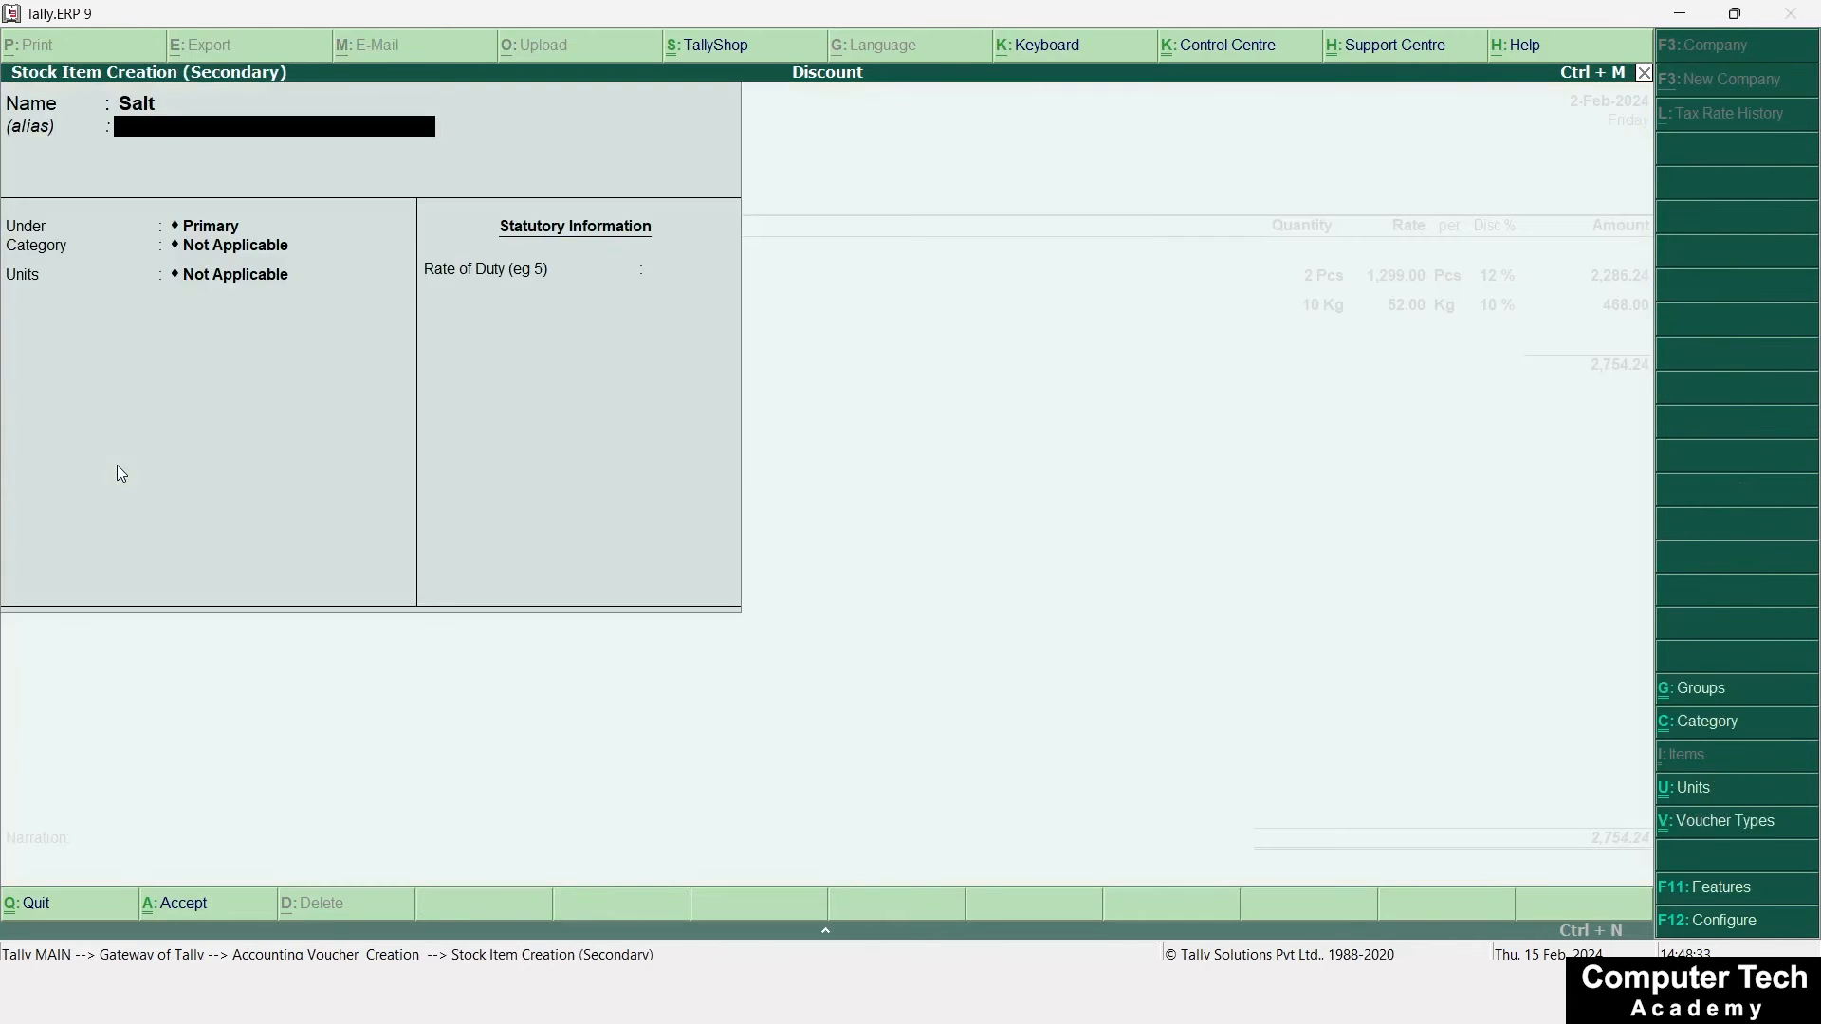
{"action": "key", "text": "Return"}
{"action": "key", "text": "Down"}
{"action": "key", "text": "Down"}
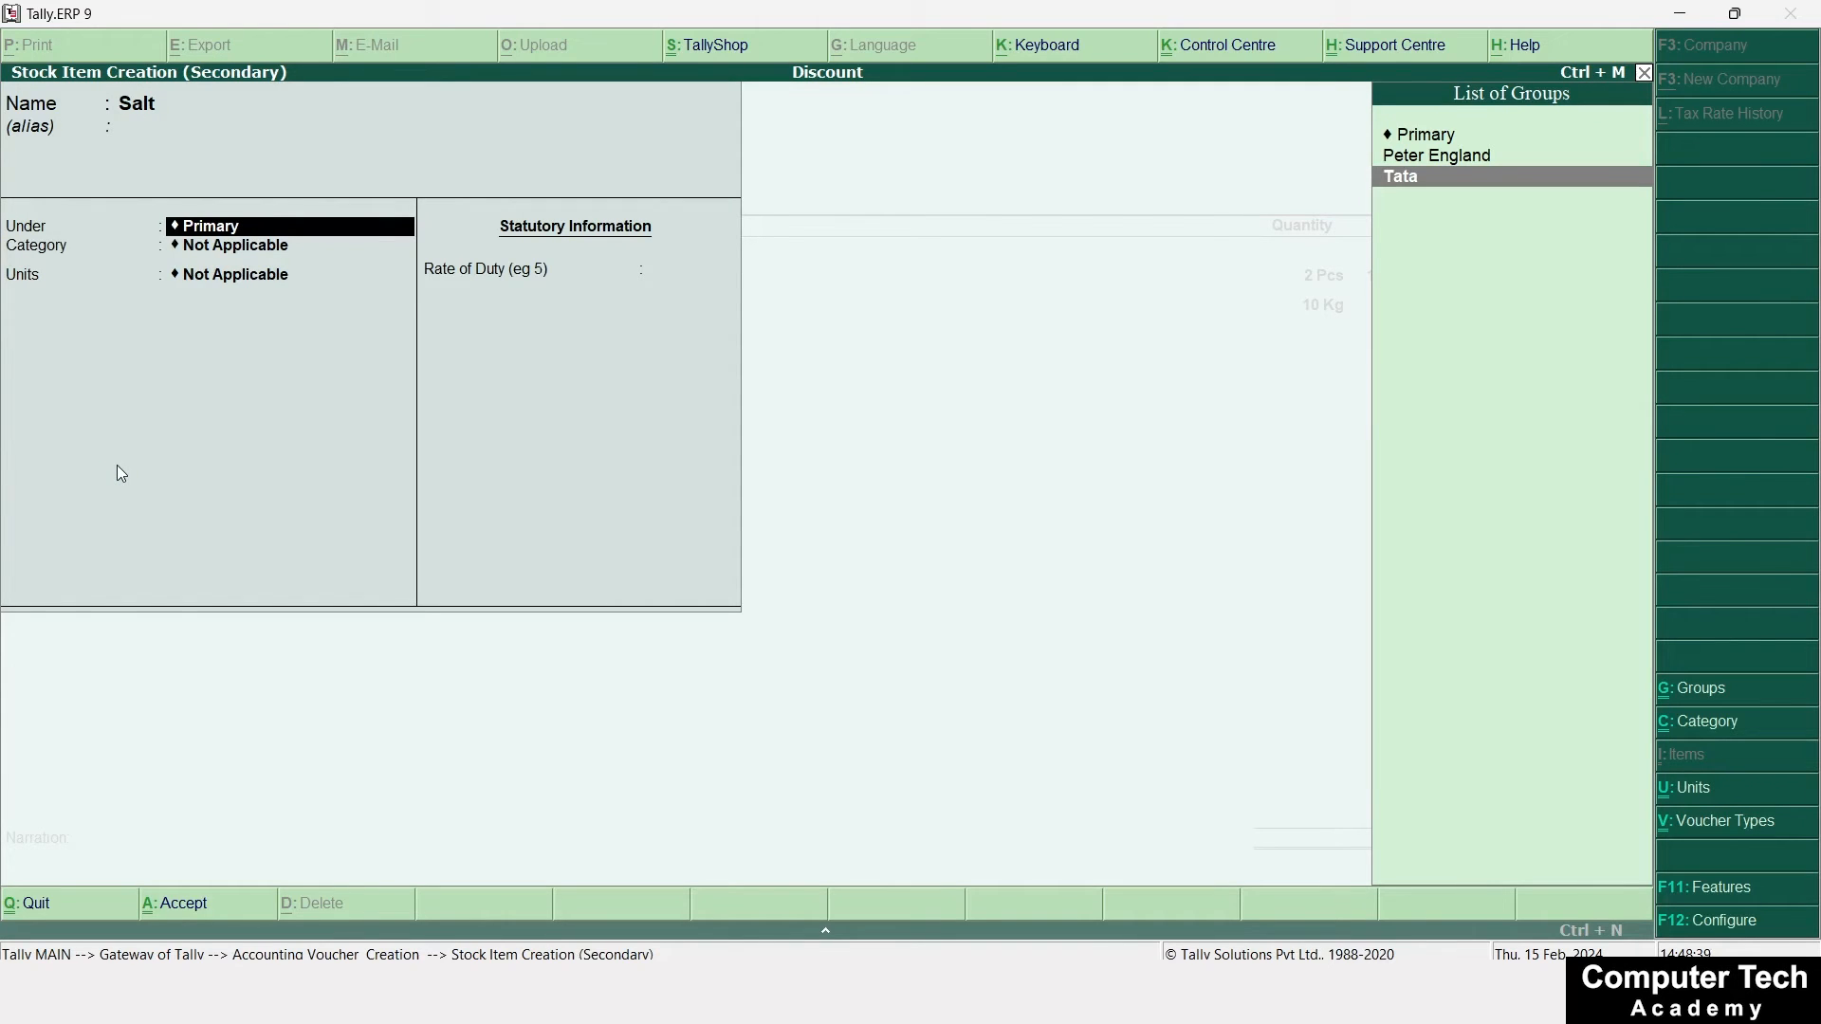
{"action": "key", "text": "Return"}
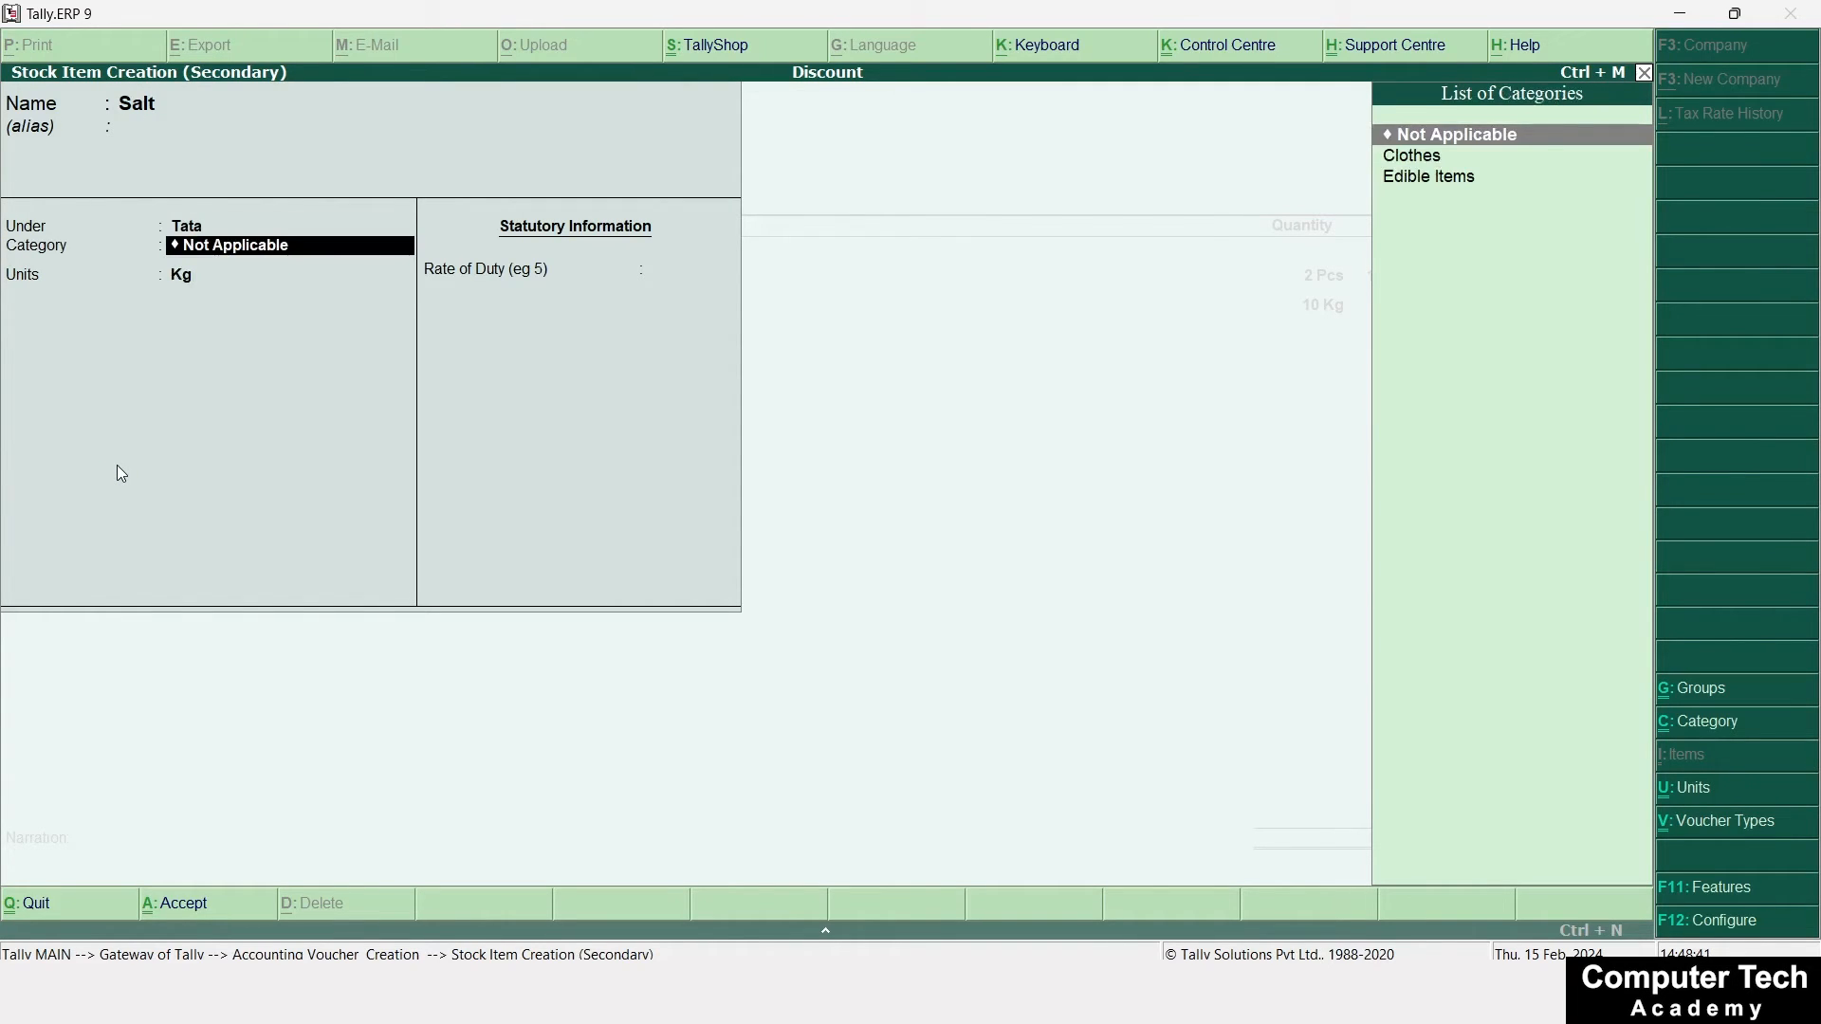
{"action": "key", "text": "Down"}
{"action": "key", "text": "Down"}
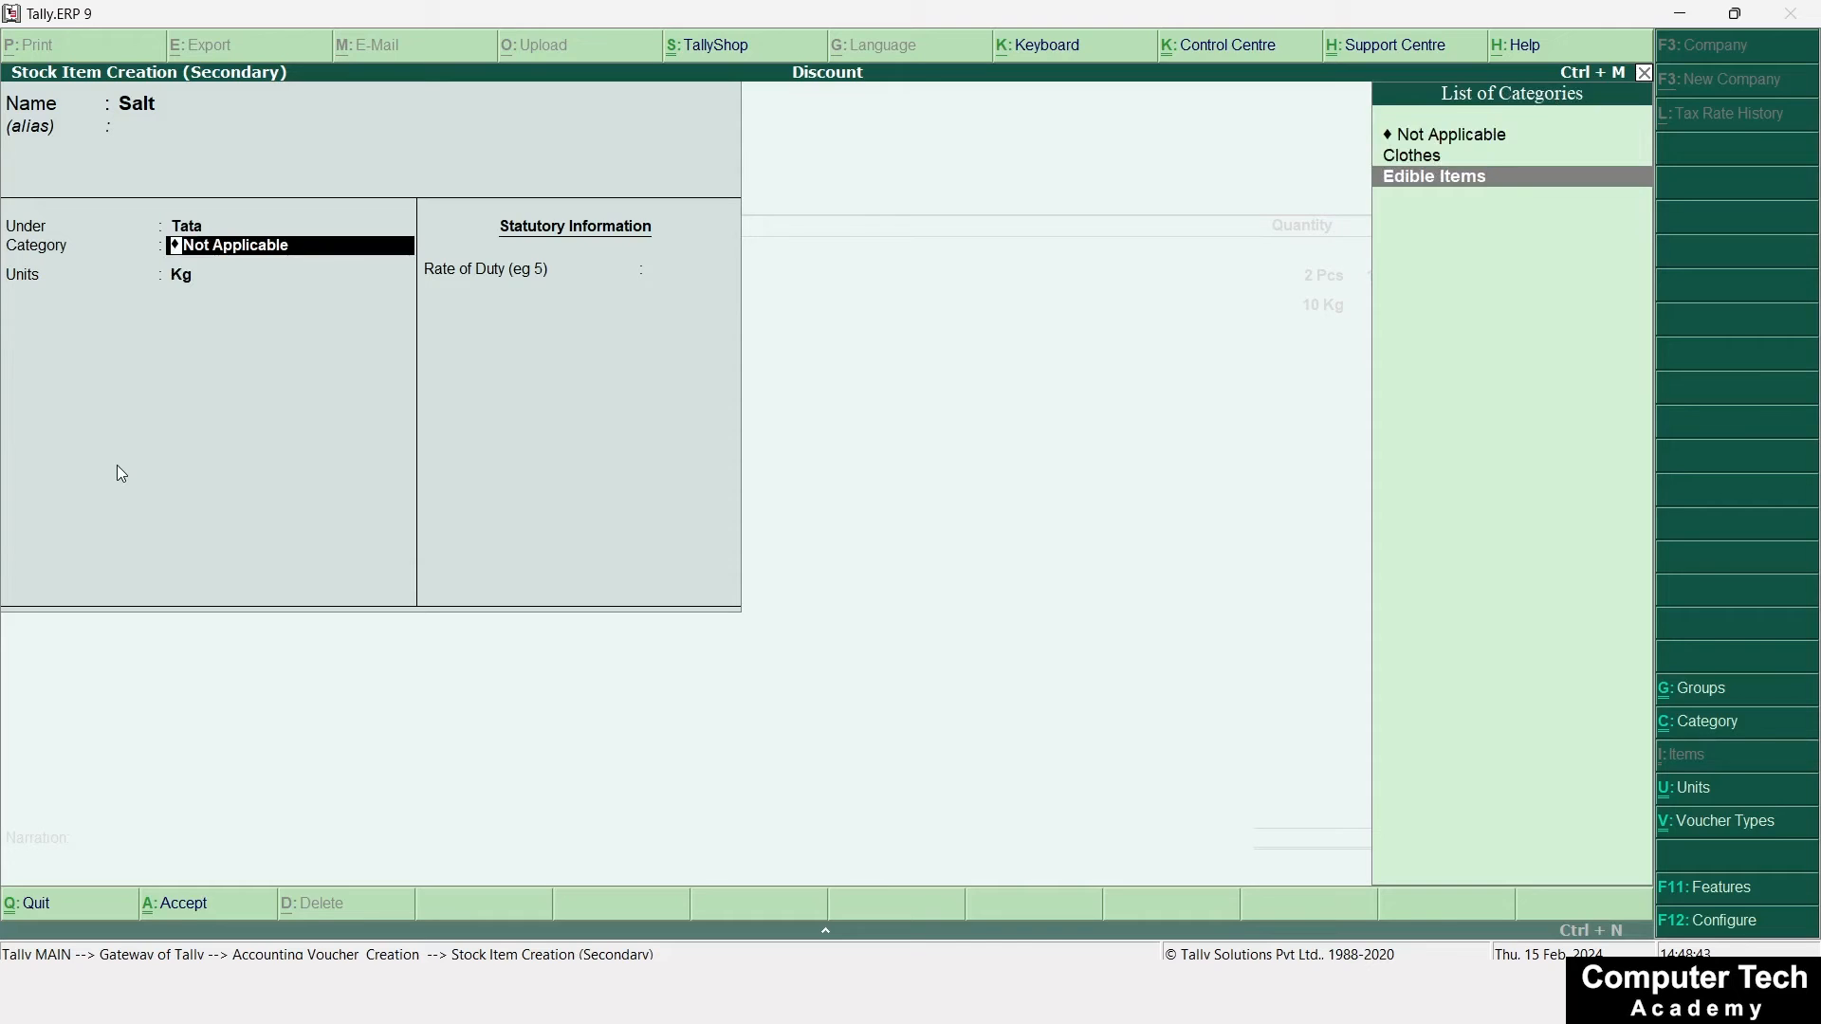
{"action": "key", "text": "Return"}
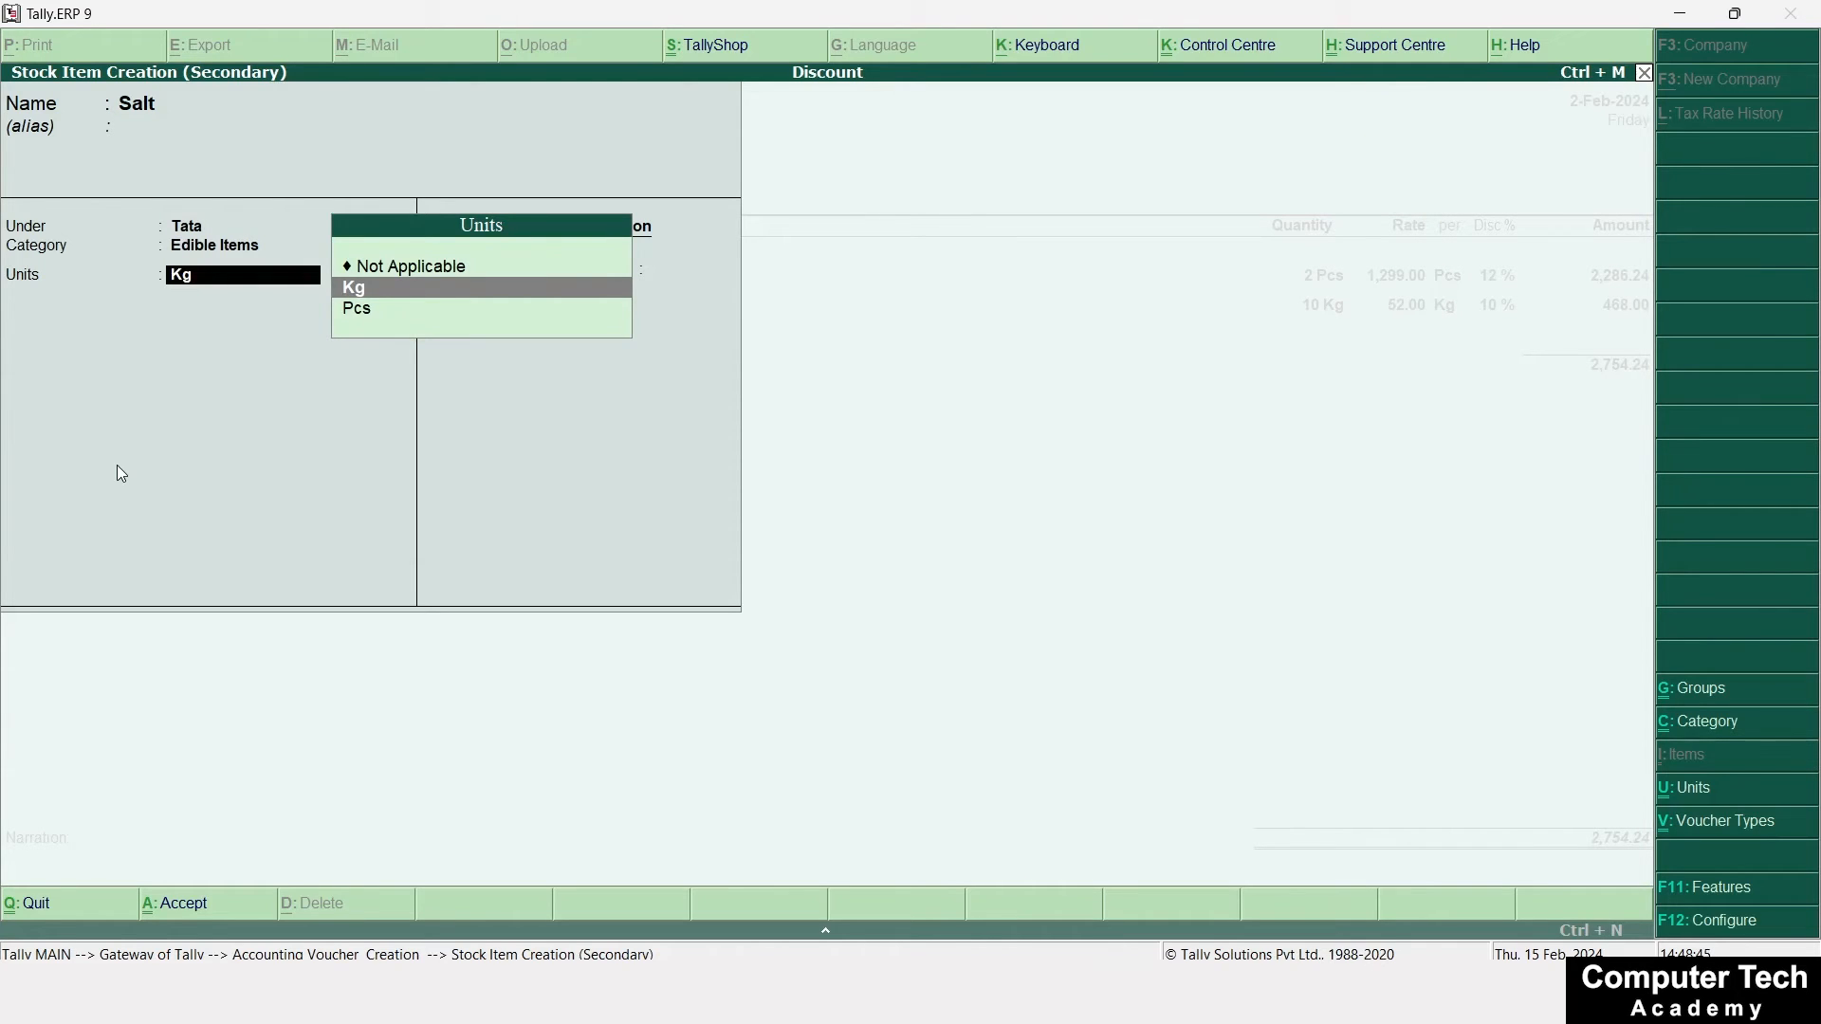
{"action": "key", "text": "Return"}
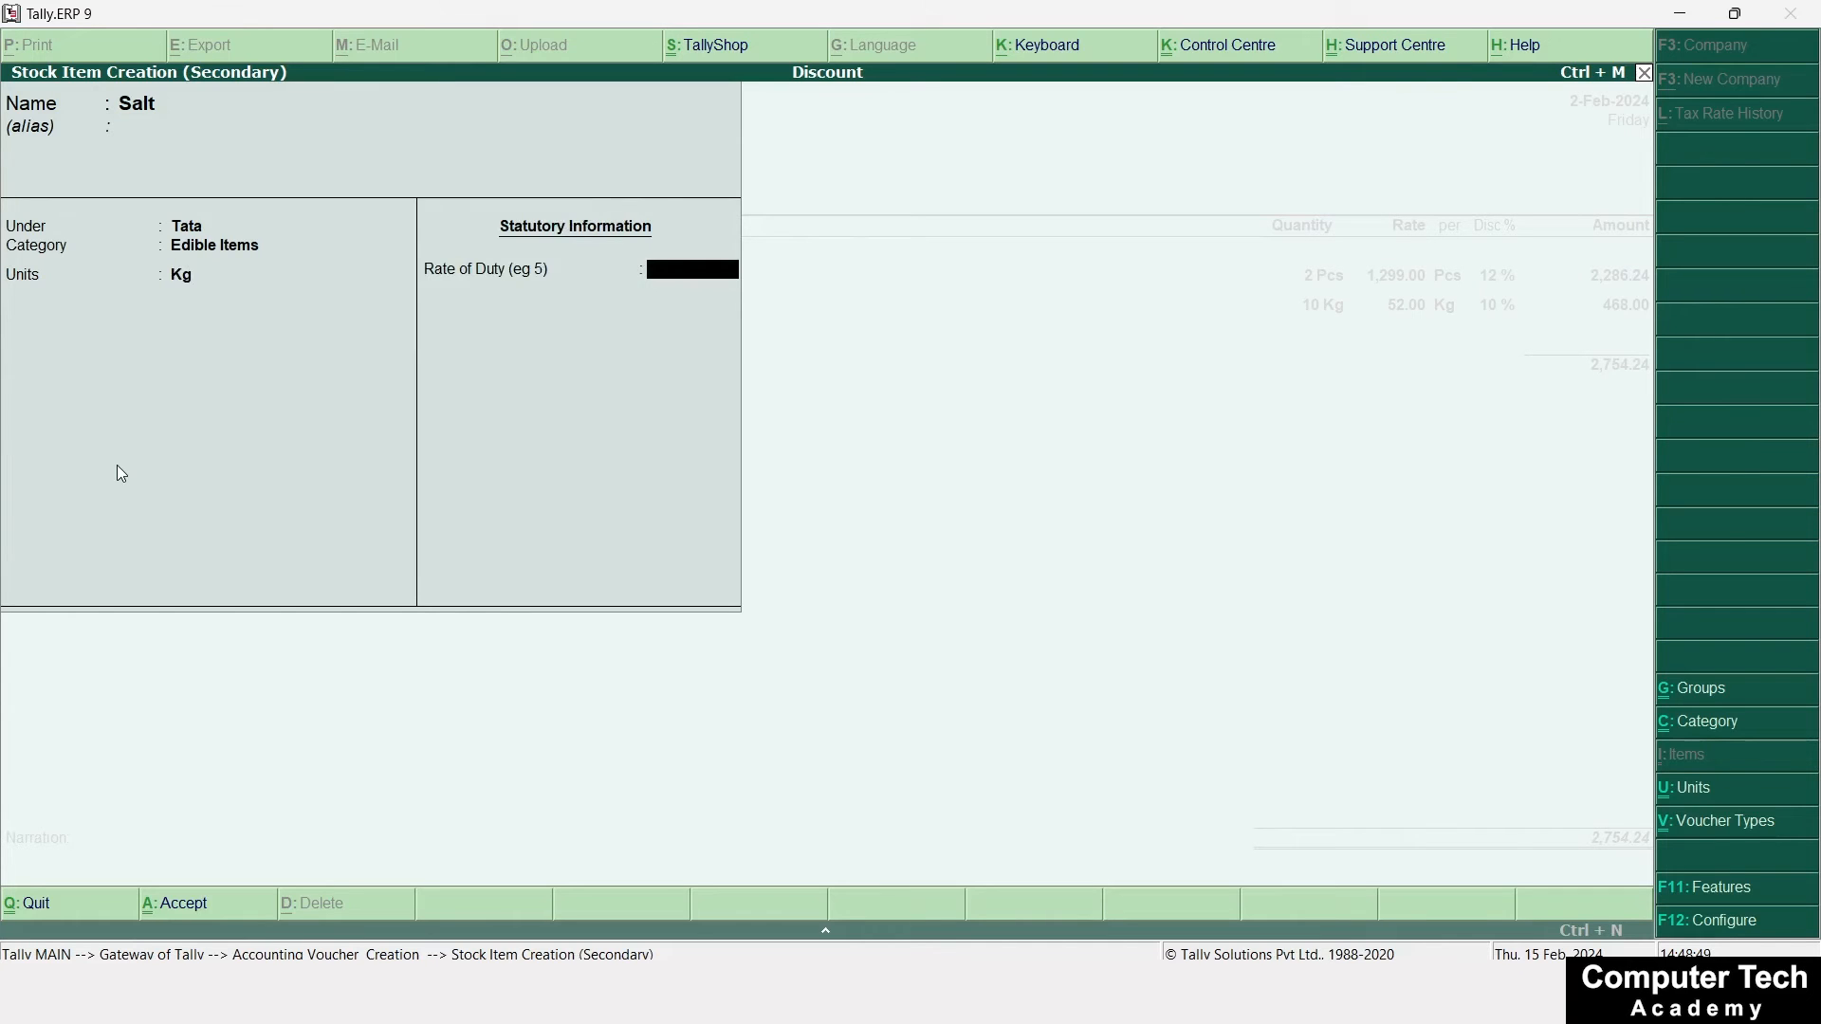
{"action": "key", "text": "Return"}
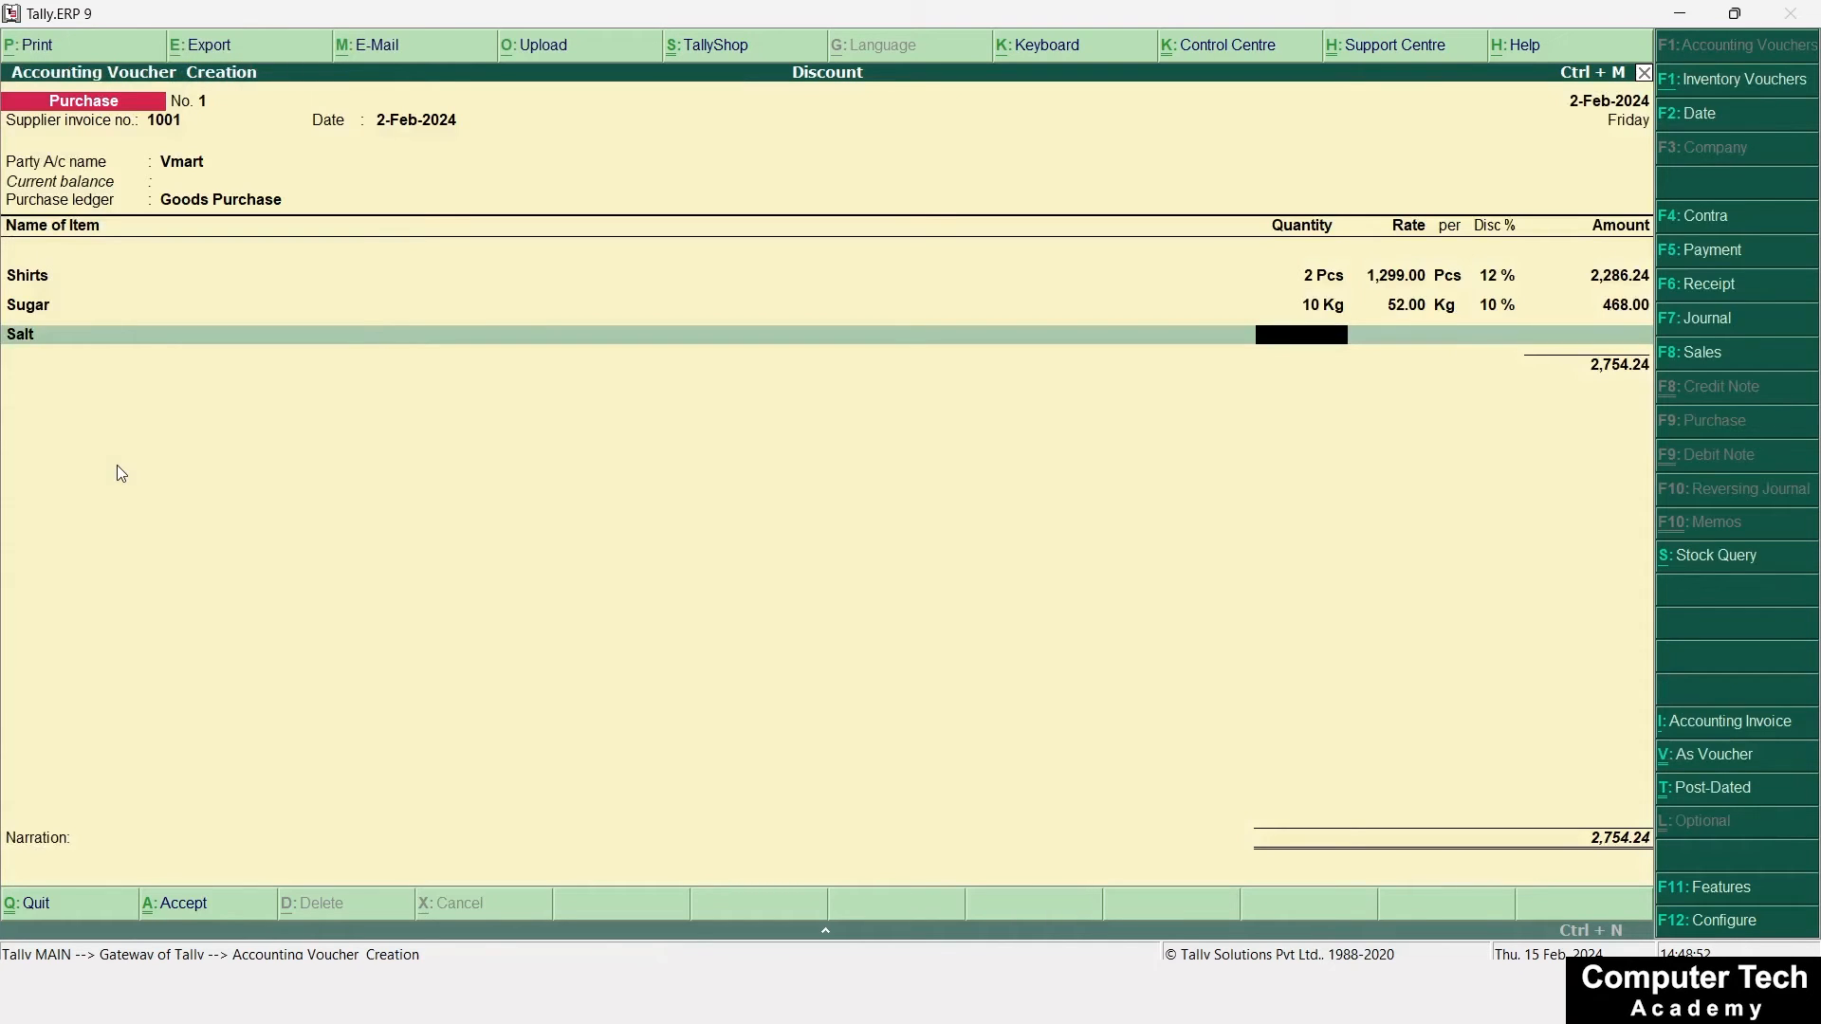
Enter 5 Kg of Salt in the purchase voucher at a rate of 25 per Kg with a 5% discount
{"action": "type", "text": "5"}
{"action": "key", "text": "Return"}
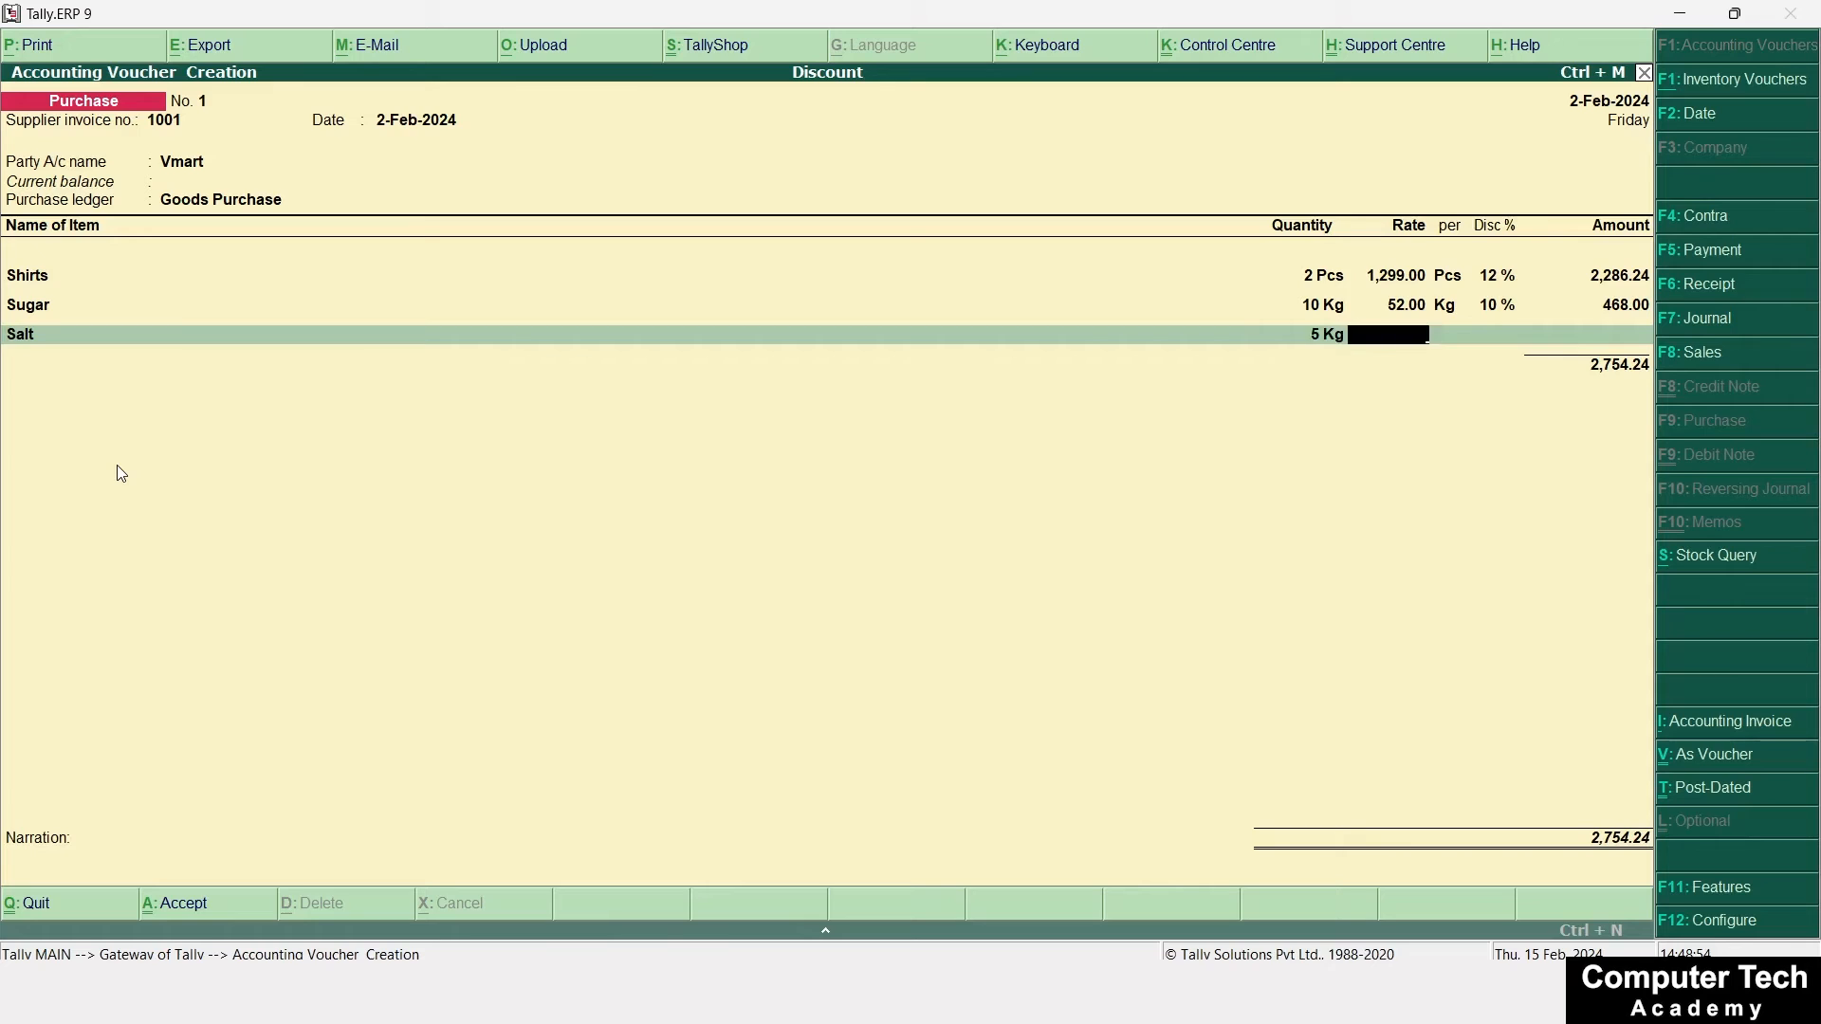
{"action": "type", "text": "25"}
{"action": "key", "text": "Return"}
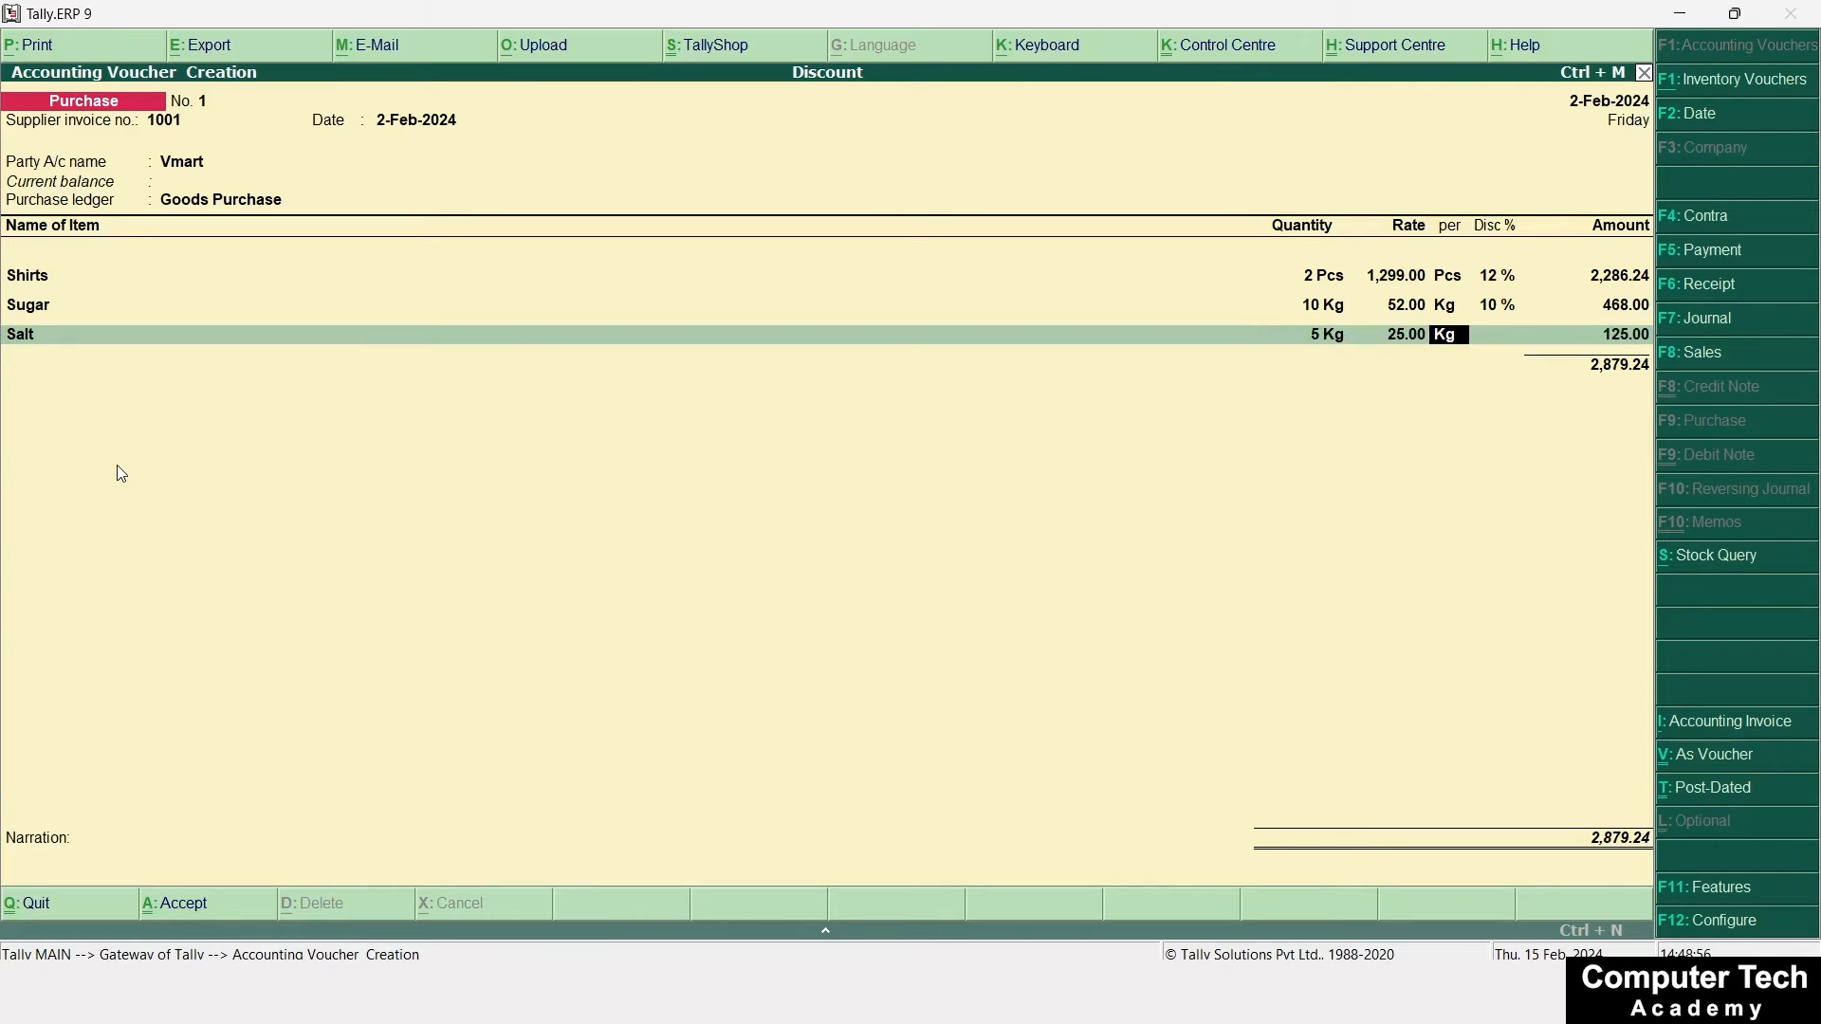
{"action": "key", "text": "Return"}
{"action": "key", "text": "alt+Tab"}
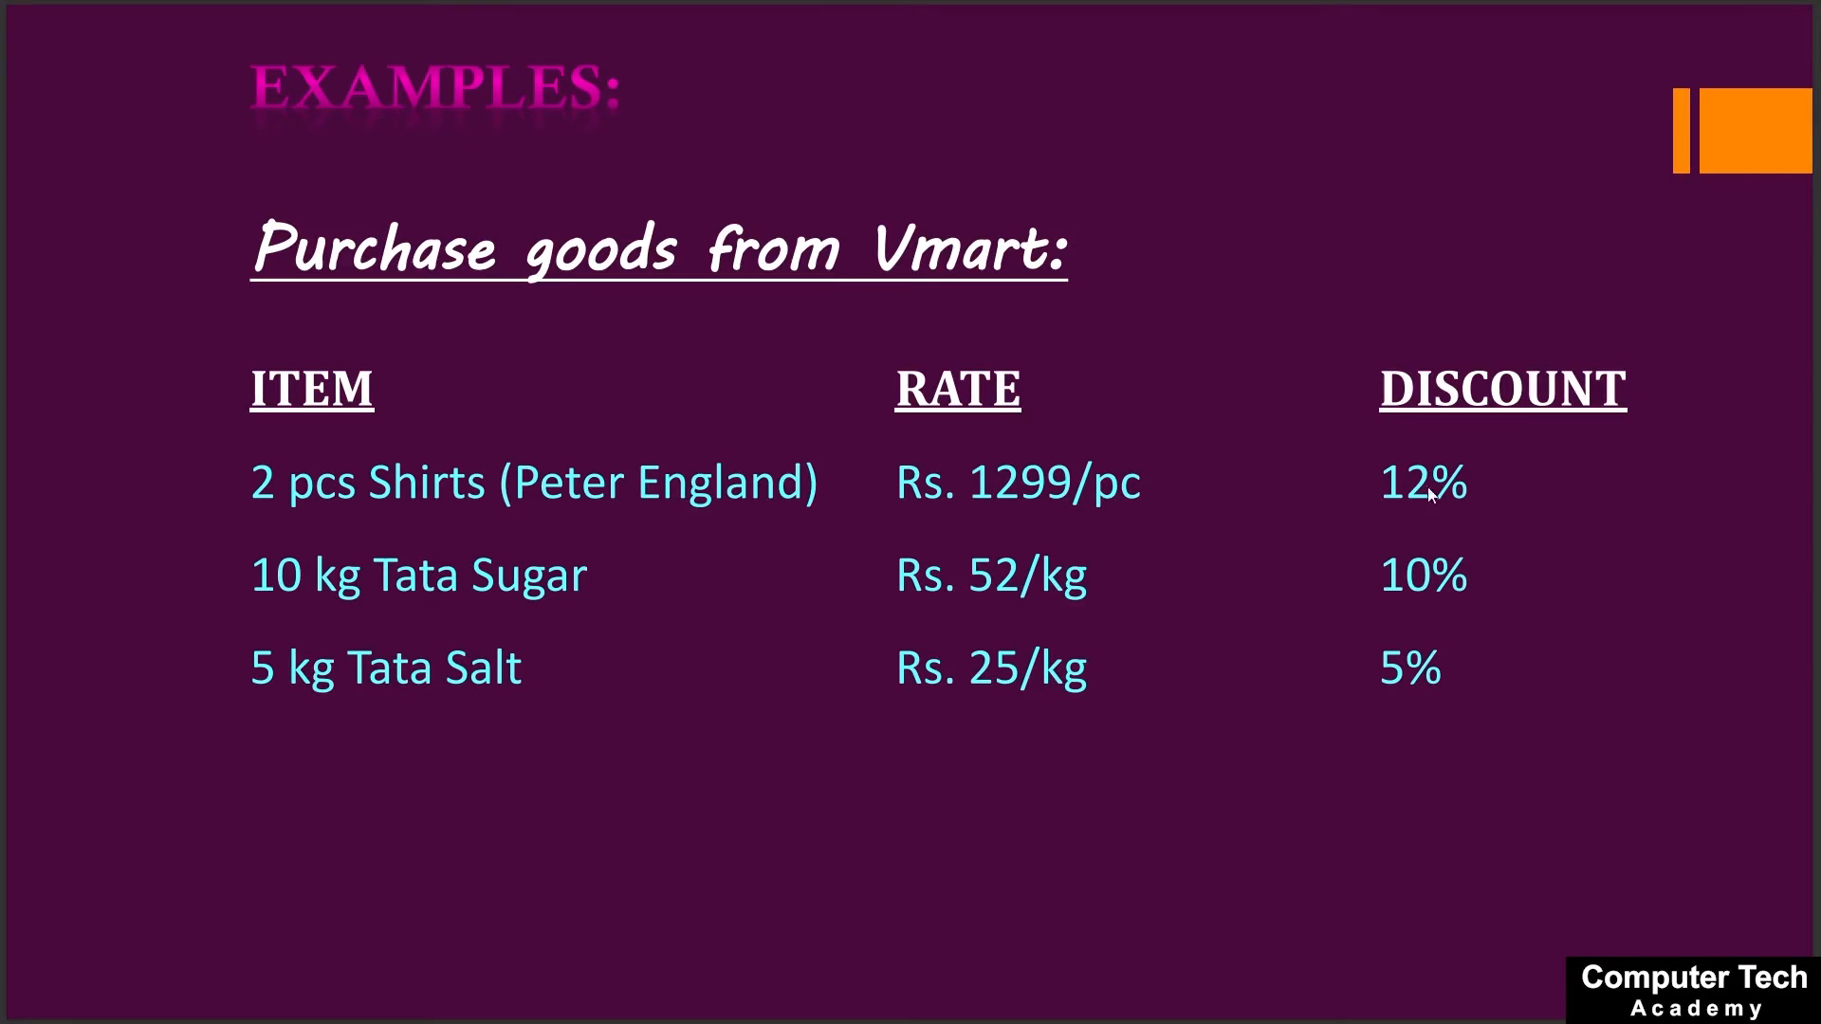
{"action": "key", "text": "alt+Tab"}
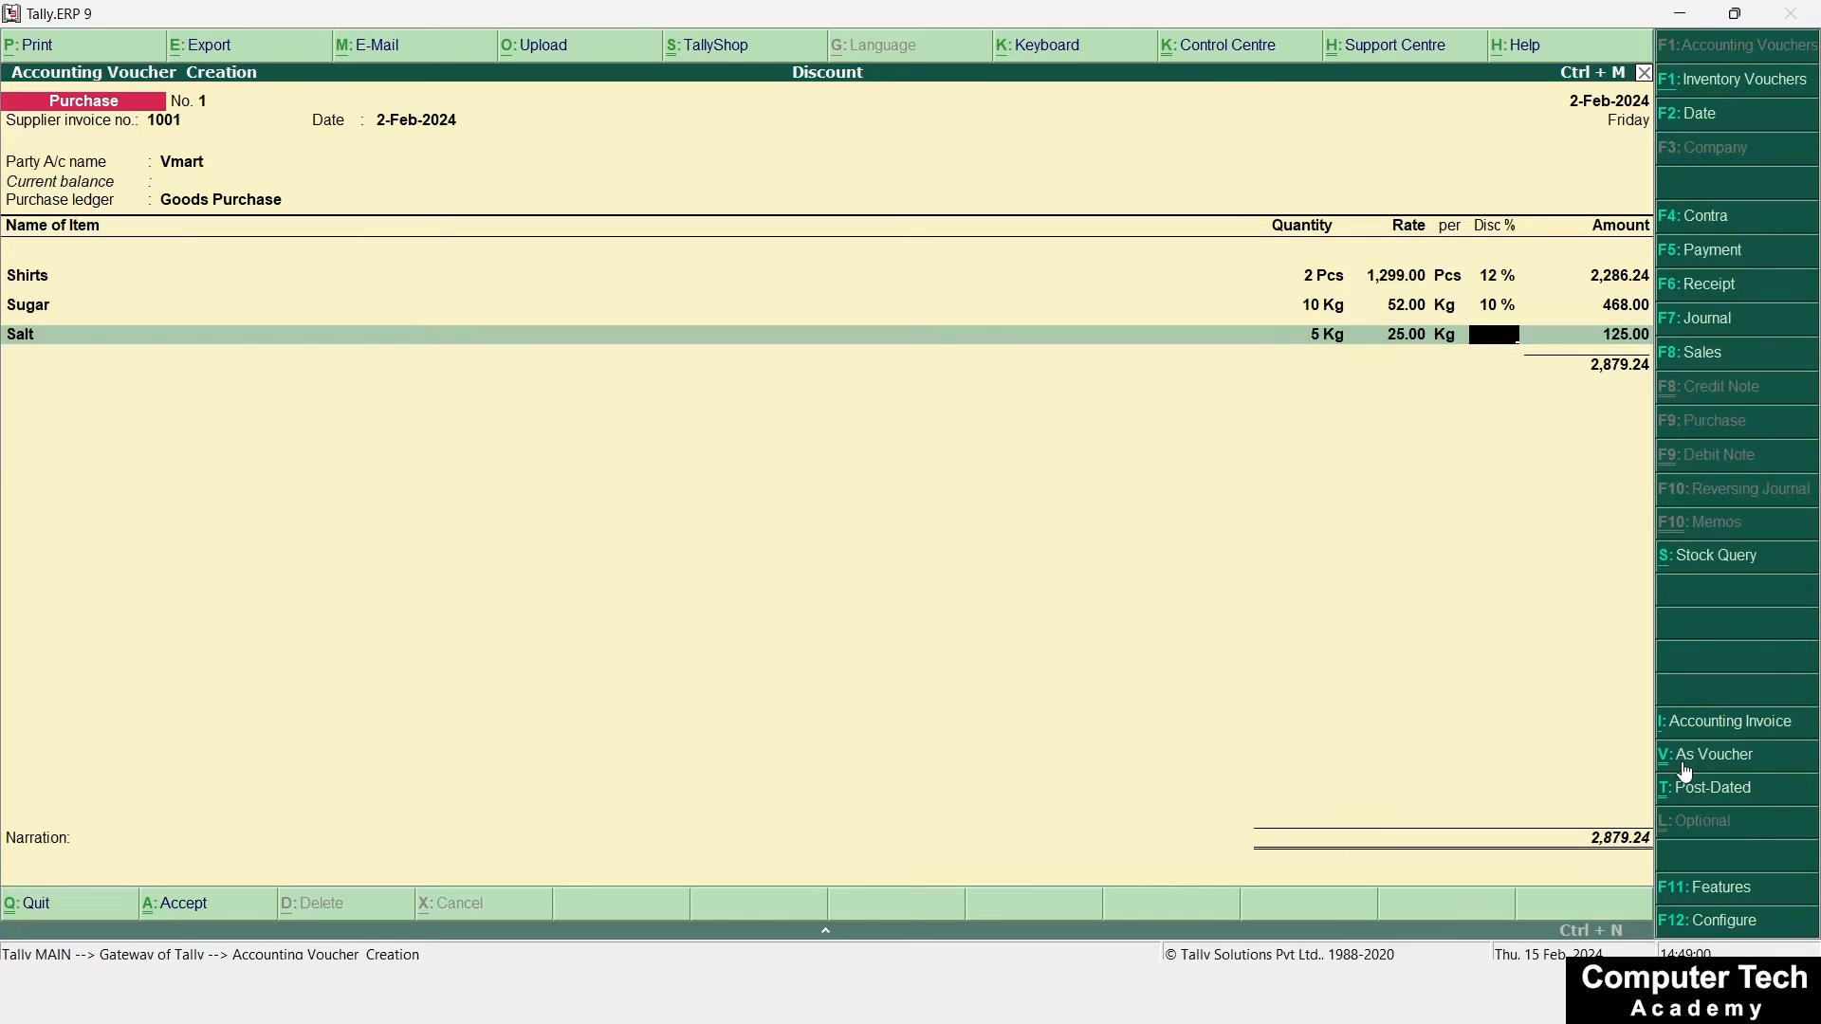
{"action": "type", "text": "5"}
{"action": "key", "text": "Return"}
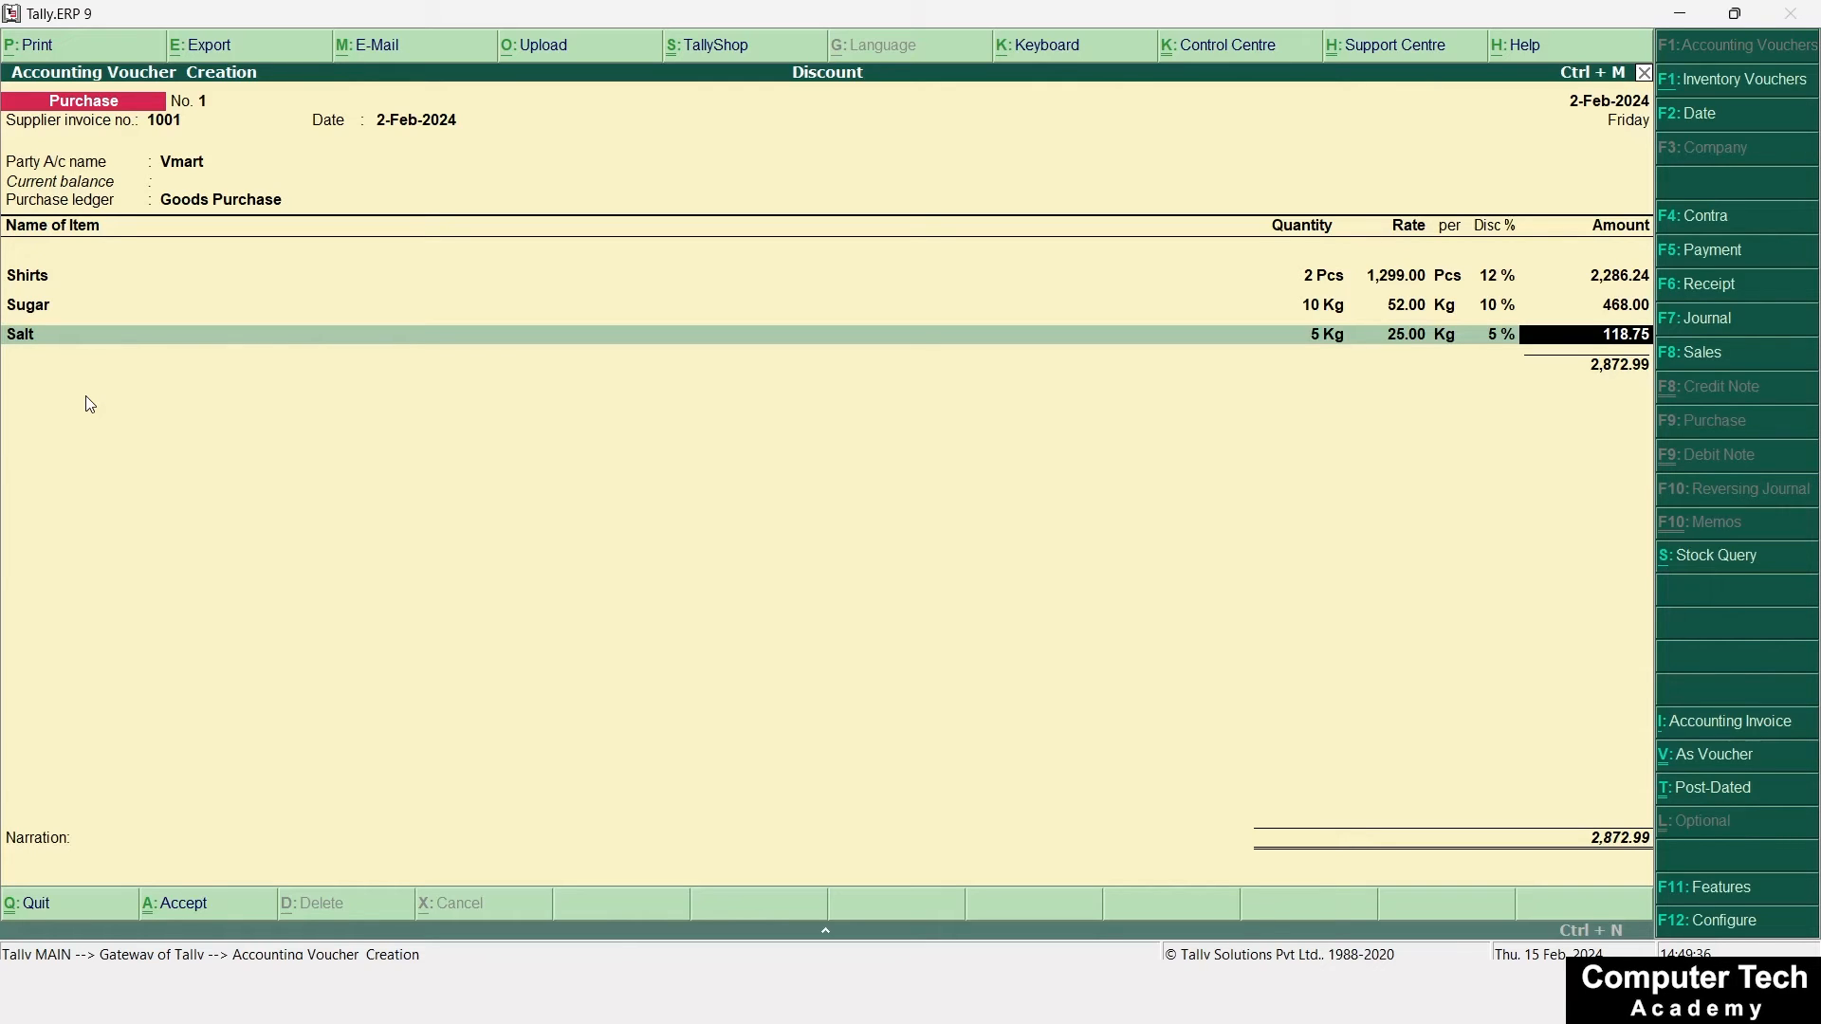
Finish the item list and save the purchase voucher
{"action": "key", "text": "Return"}
{"action": "key", "text": "Return"}
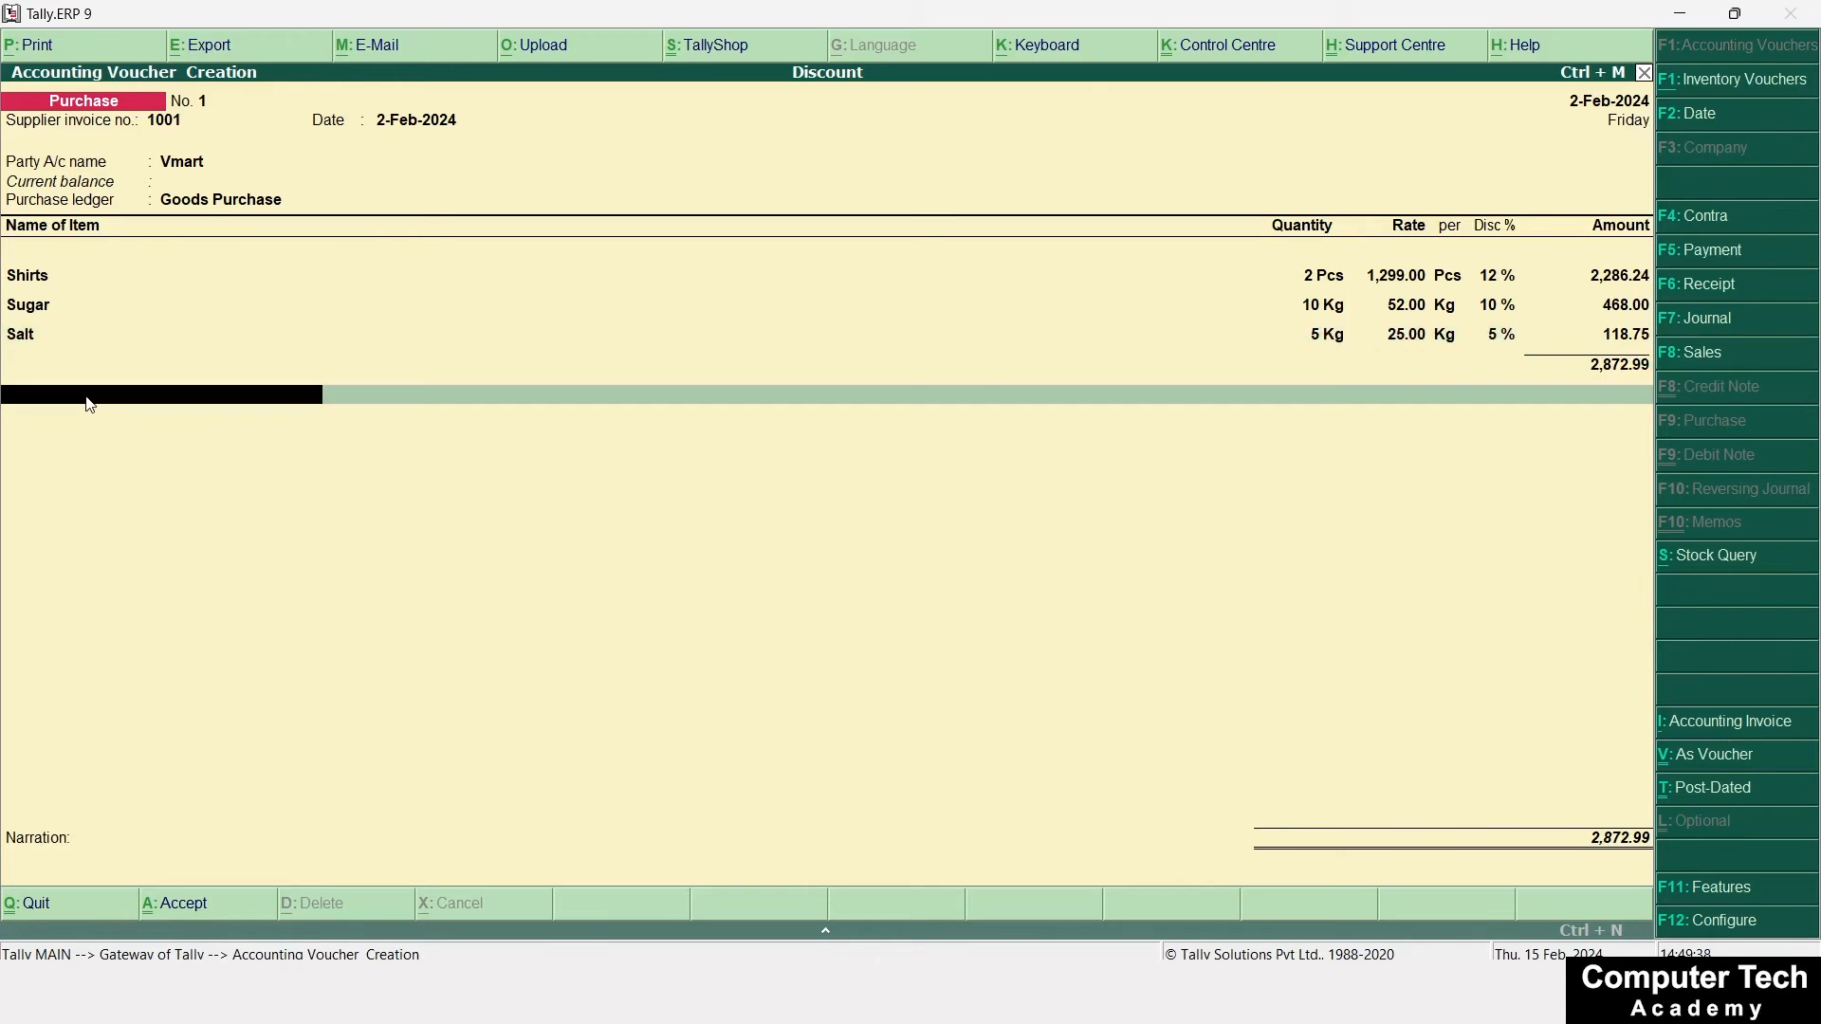
{"action": "key", "text": "Return"}
Switch to the presentation and examine the purchase example and the sales example with its discount on the total
{"action": "key", "text": "alt+F7"}
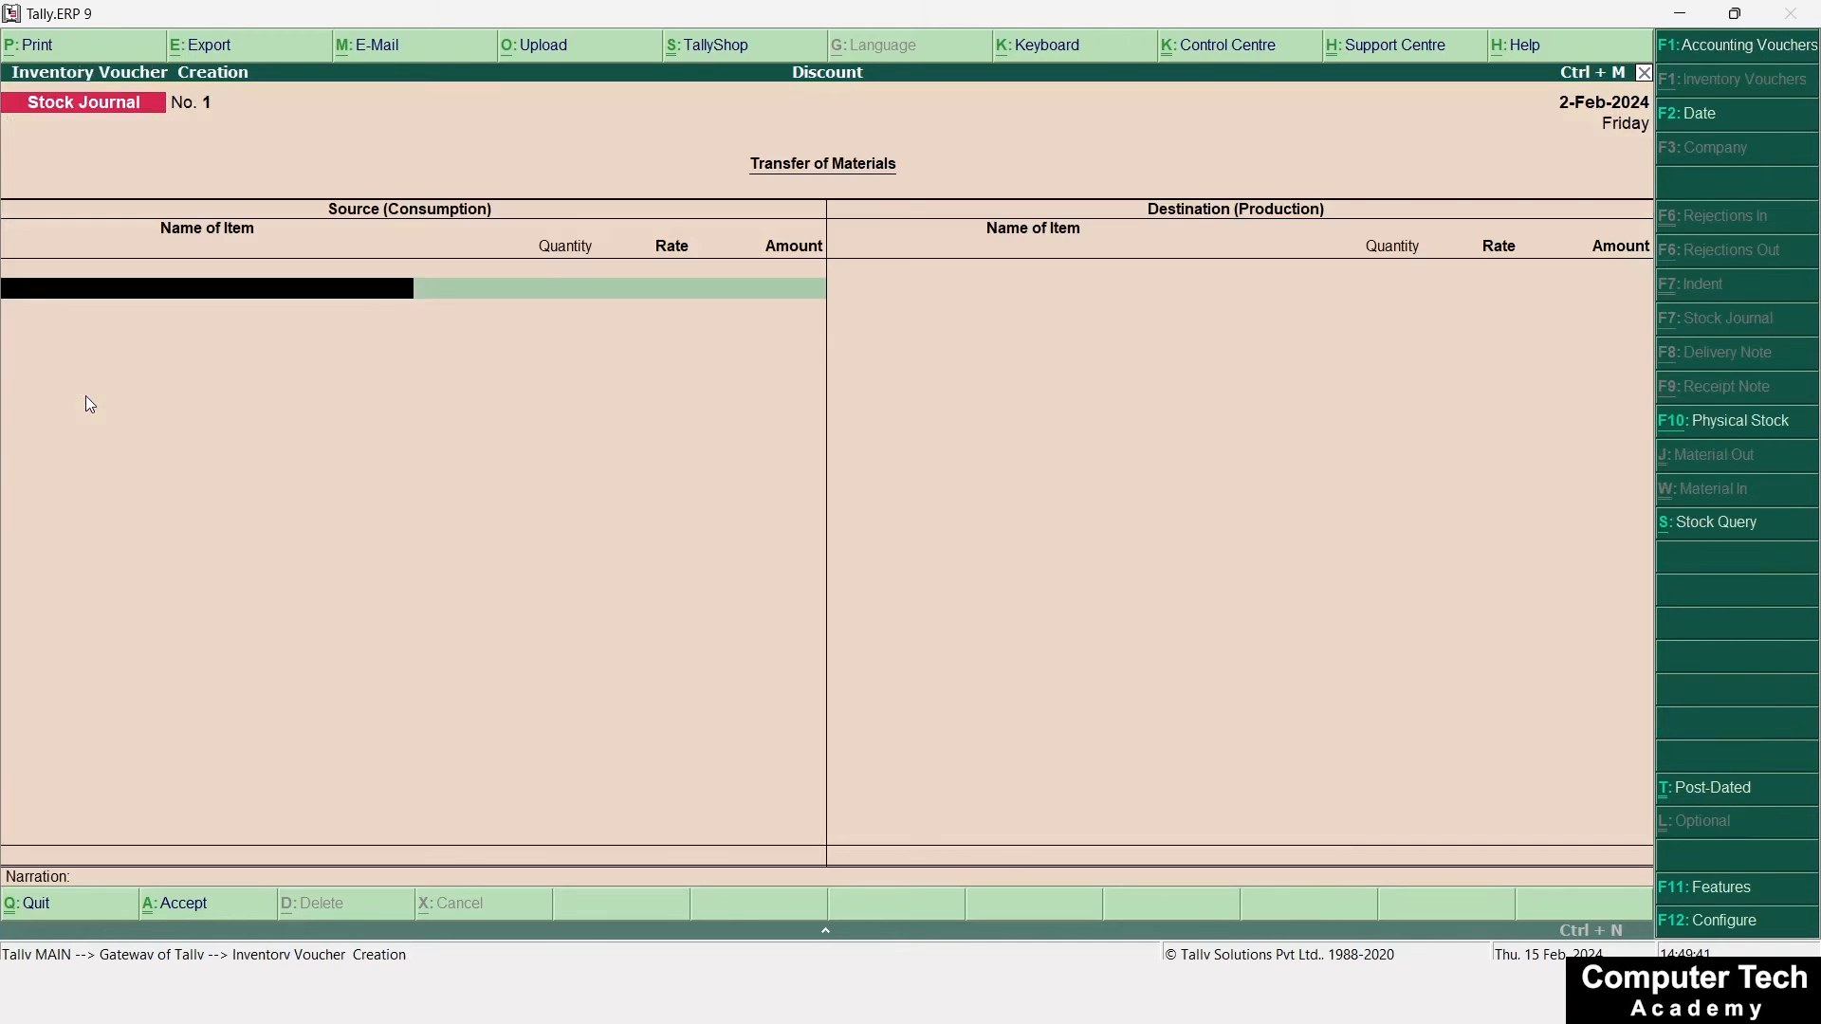
{"action": "key", "text": "alt+Tab"}
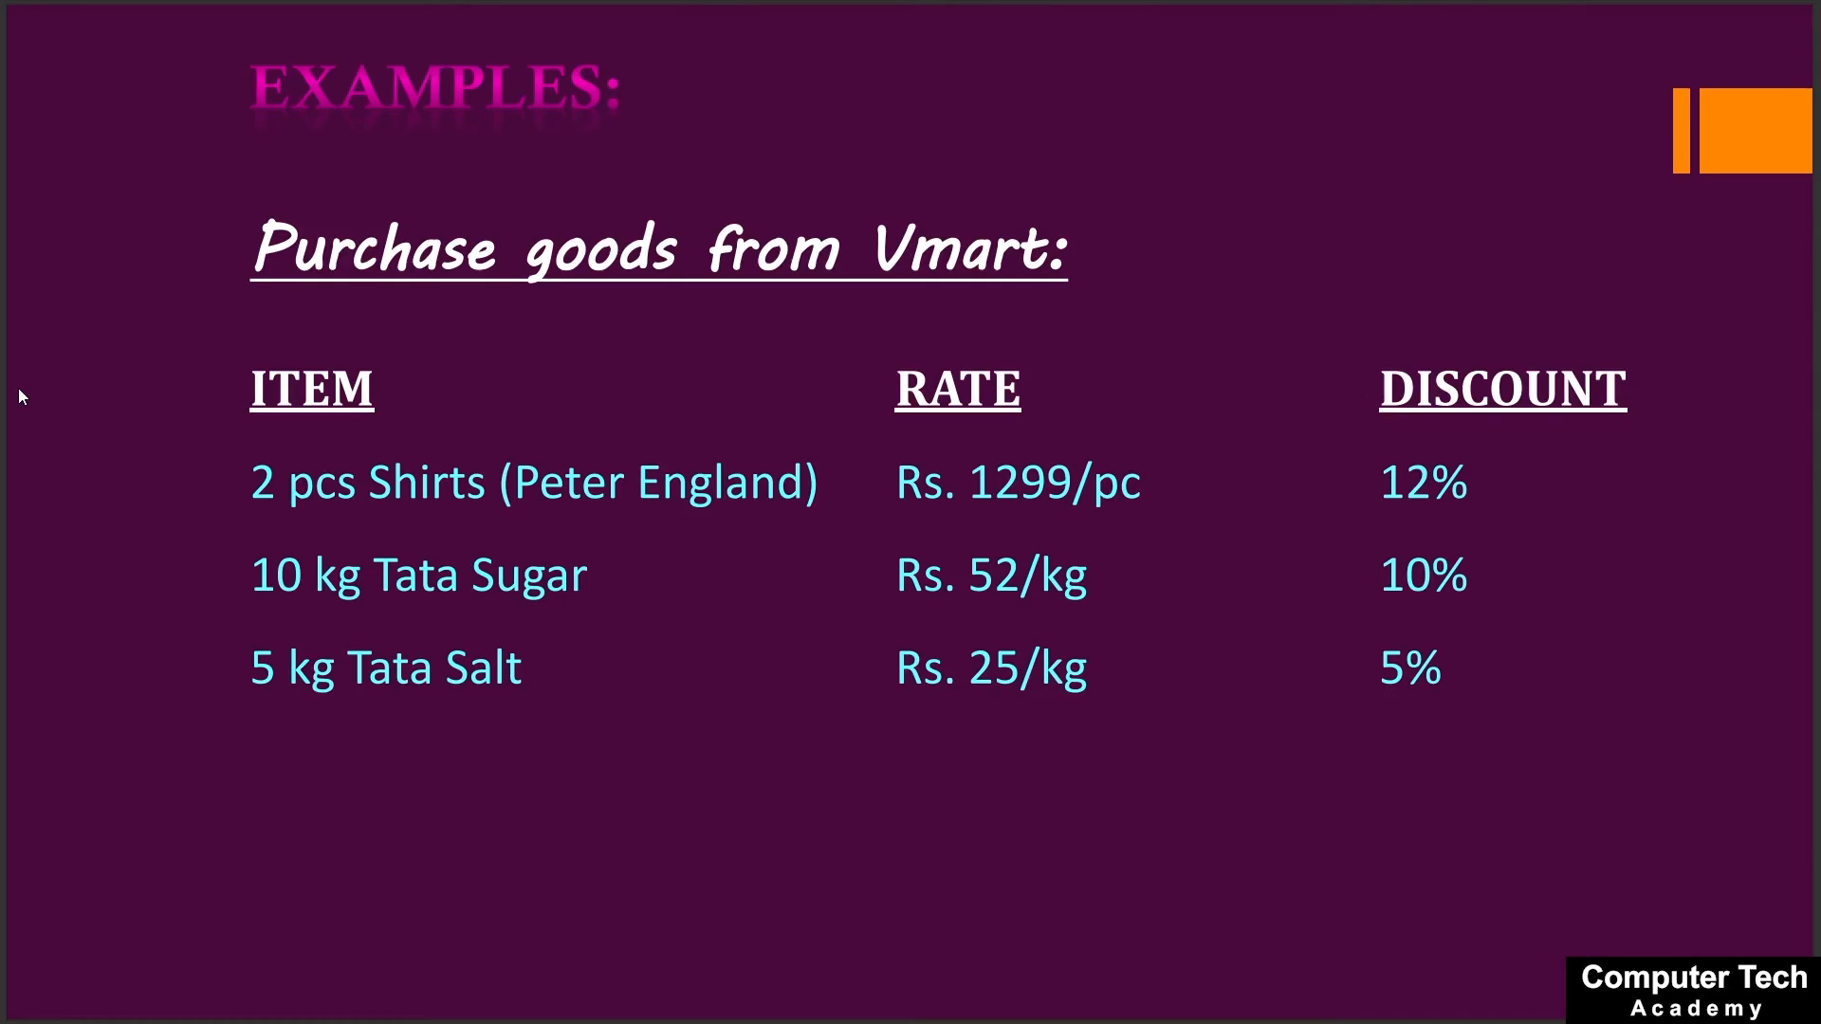
{"action": "key", "text": "Right"}
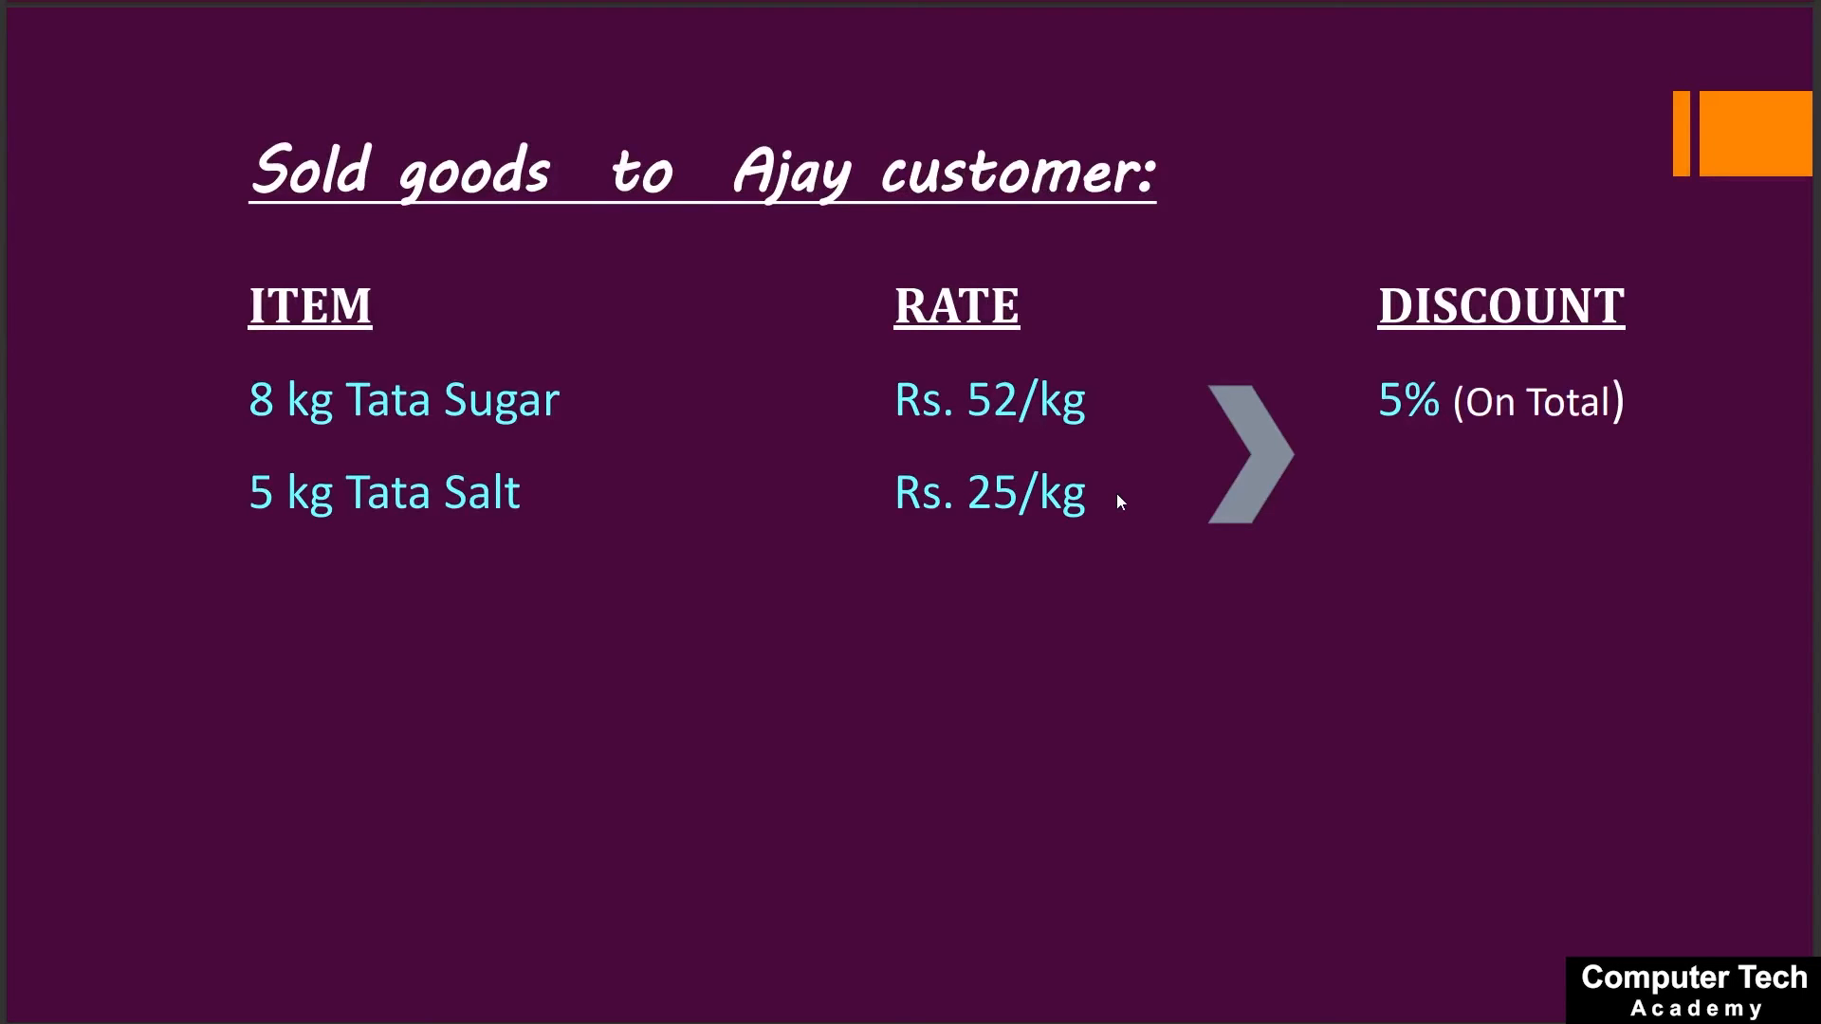
{"action": "key", "text": "Left"}
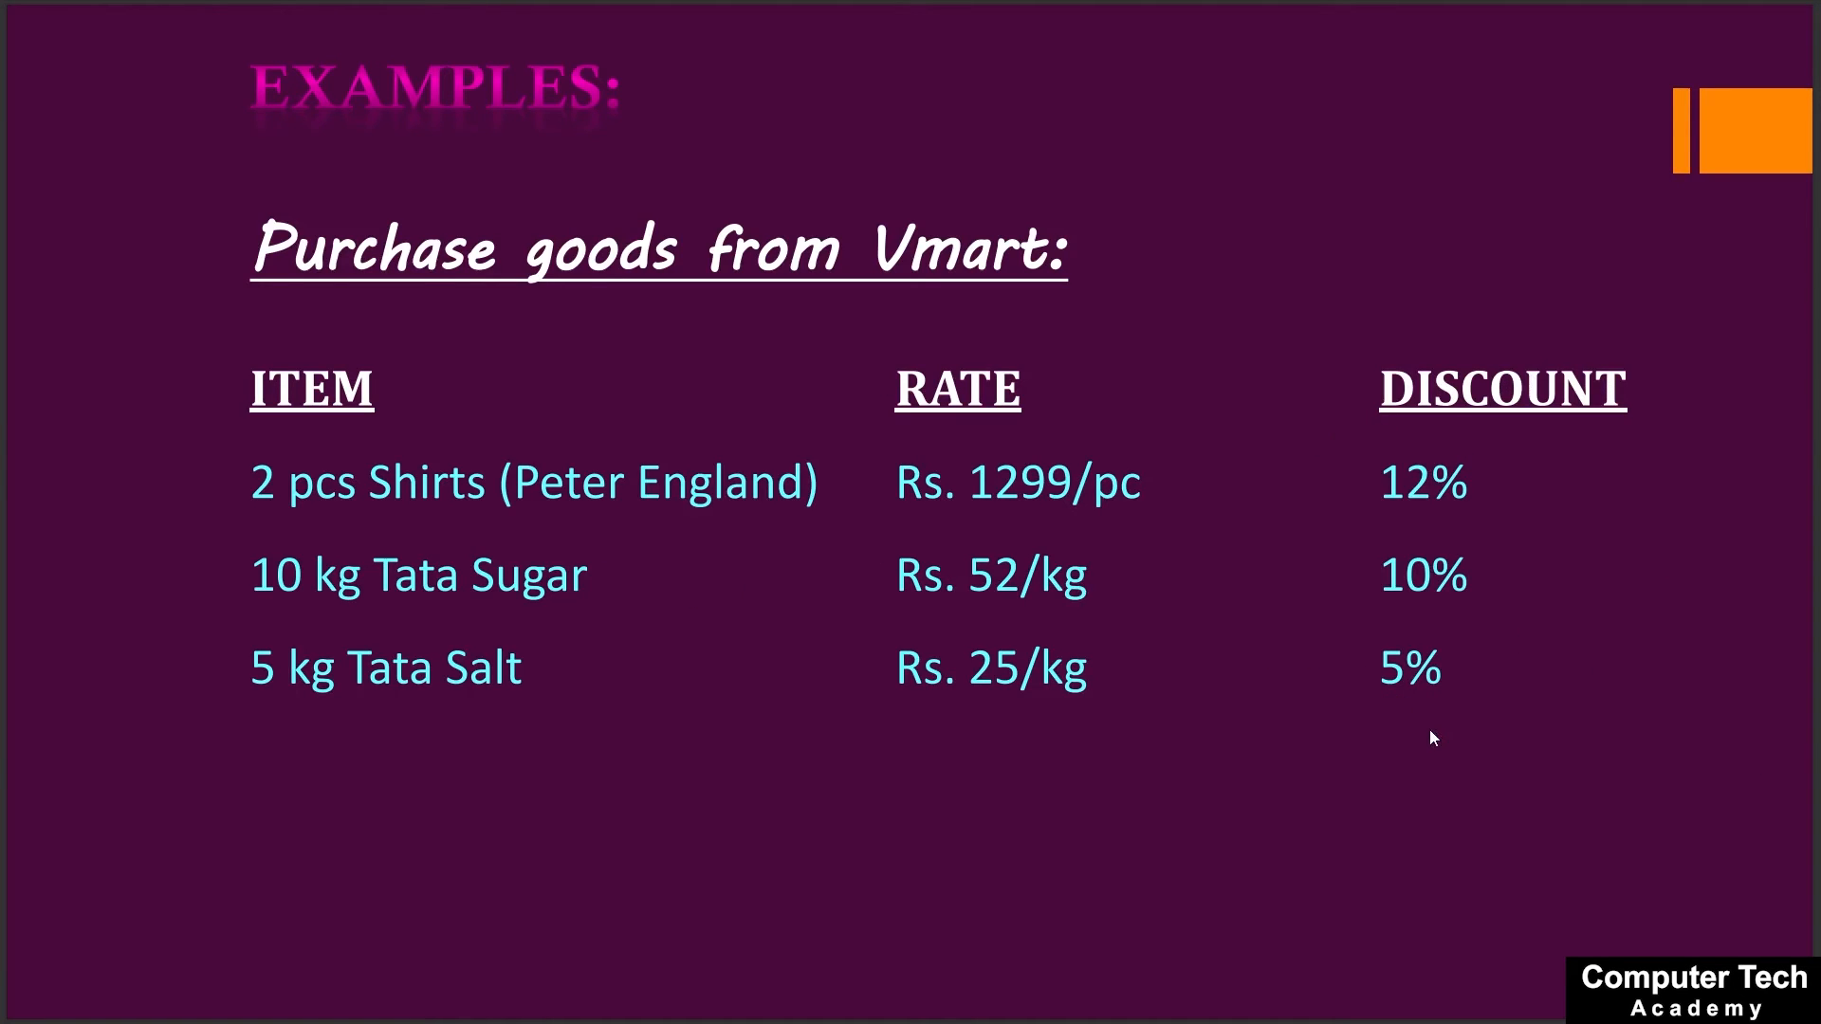
{"action": "key", "text": "Right"}
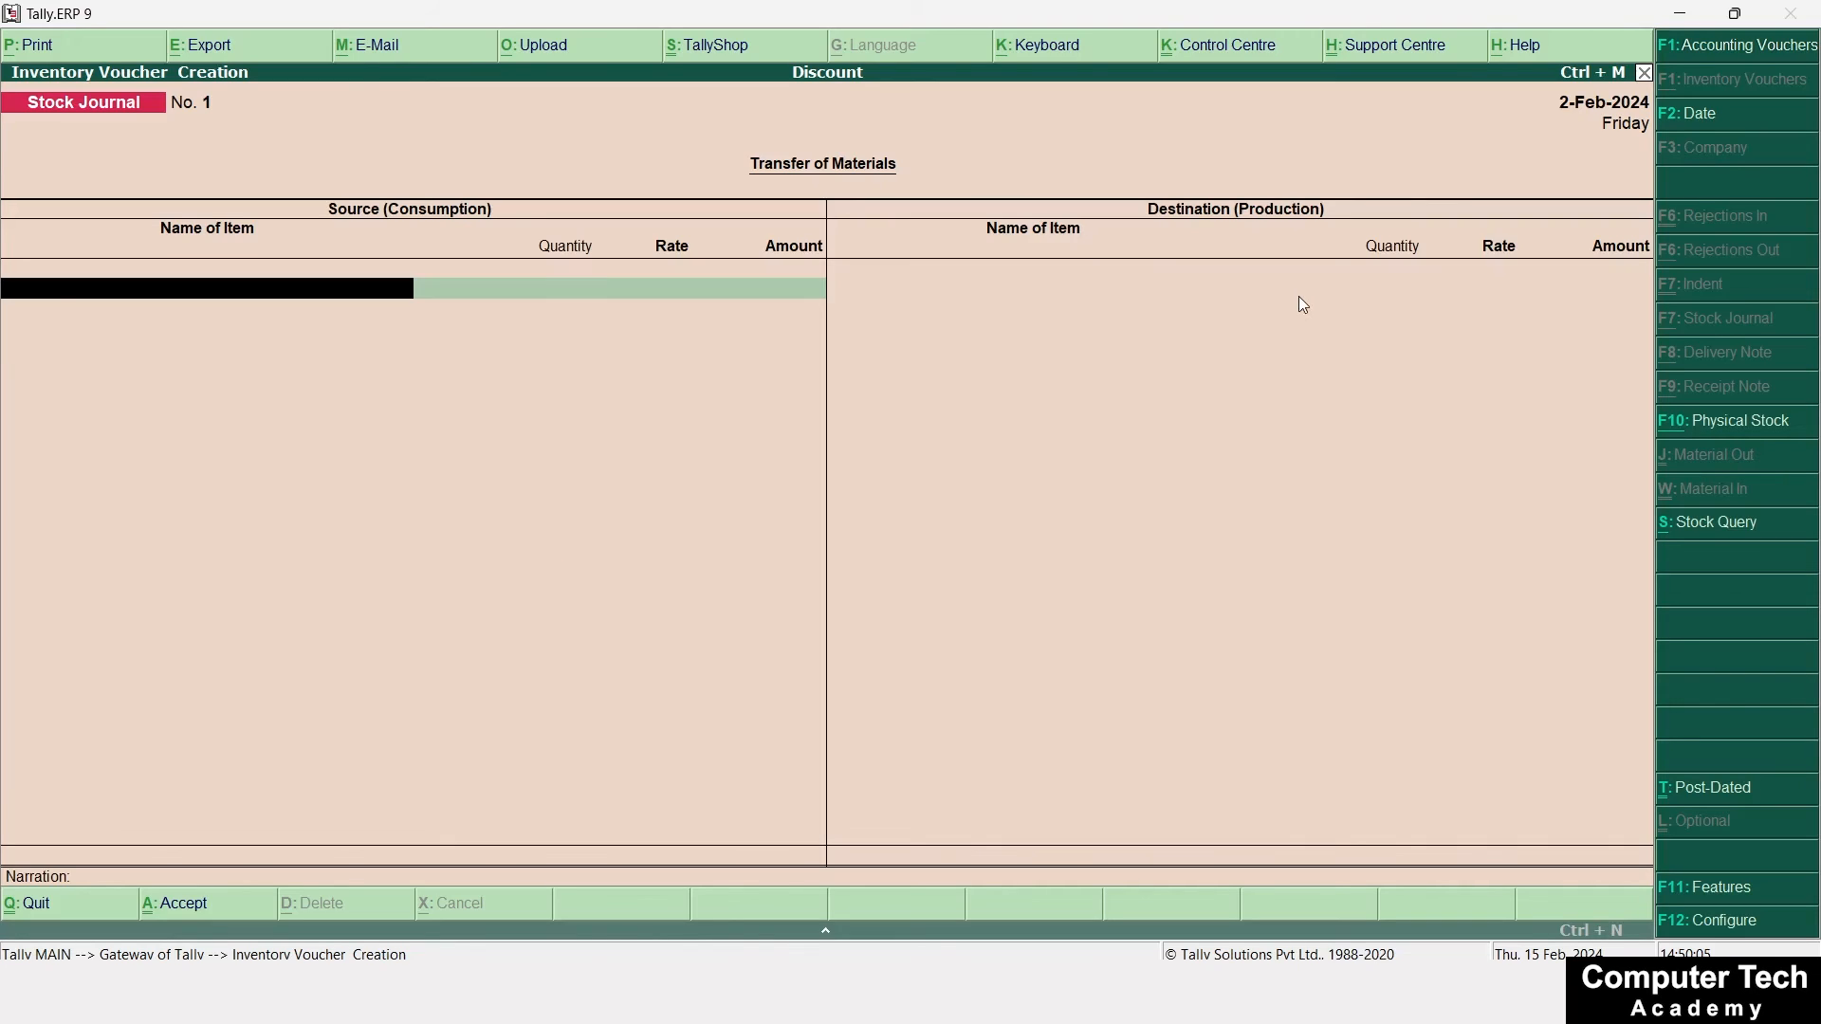
Start a sales voucher in Tally.ERP 9 and set its reference number to 1001
{"action": "key", "text": "F1"}
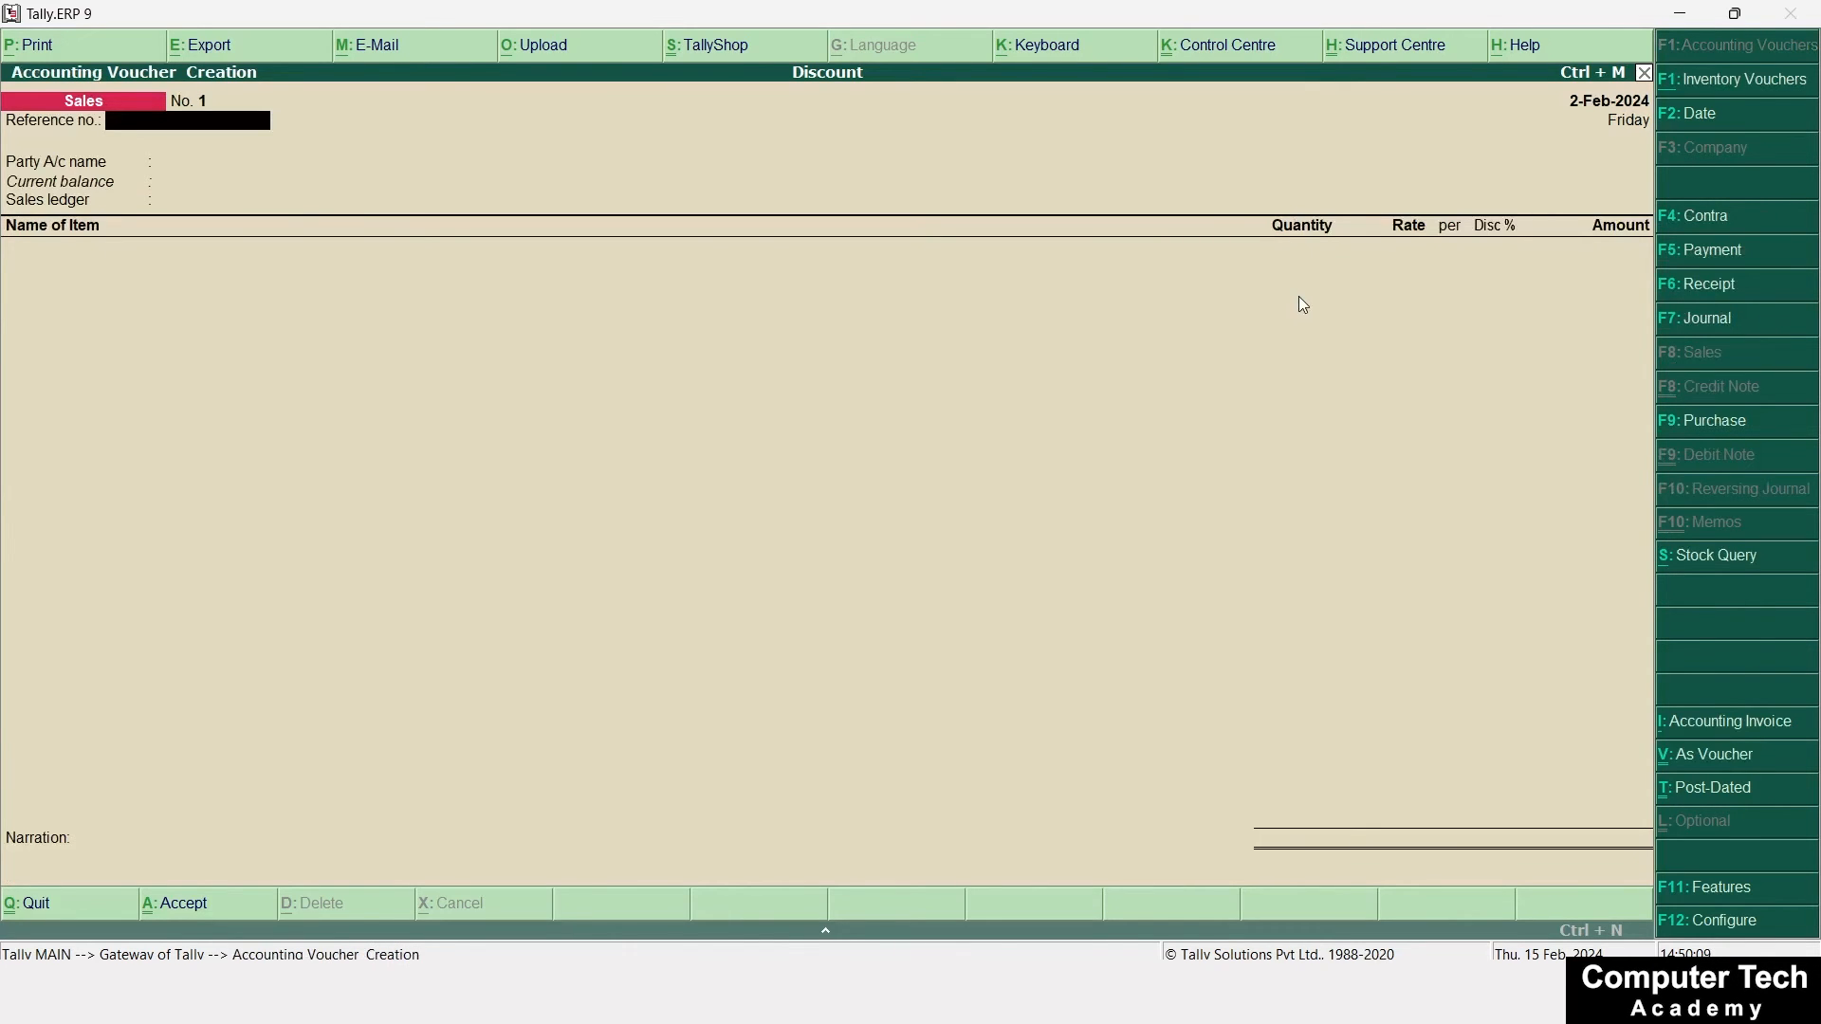
{"action": "type", "text": "001"}
{"action": "key", "text": "Return"}
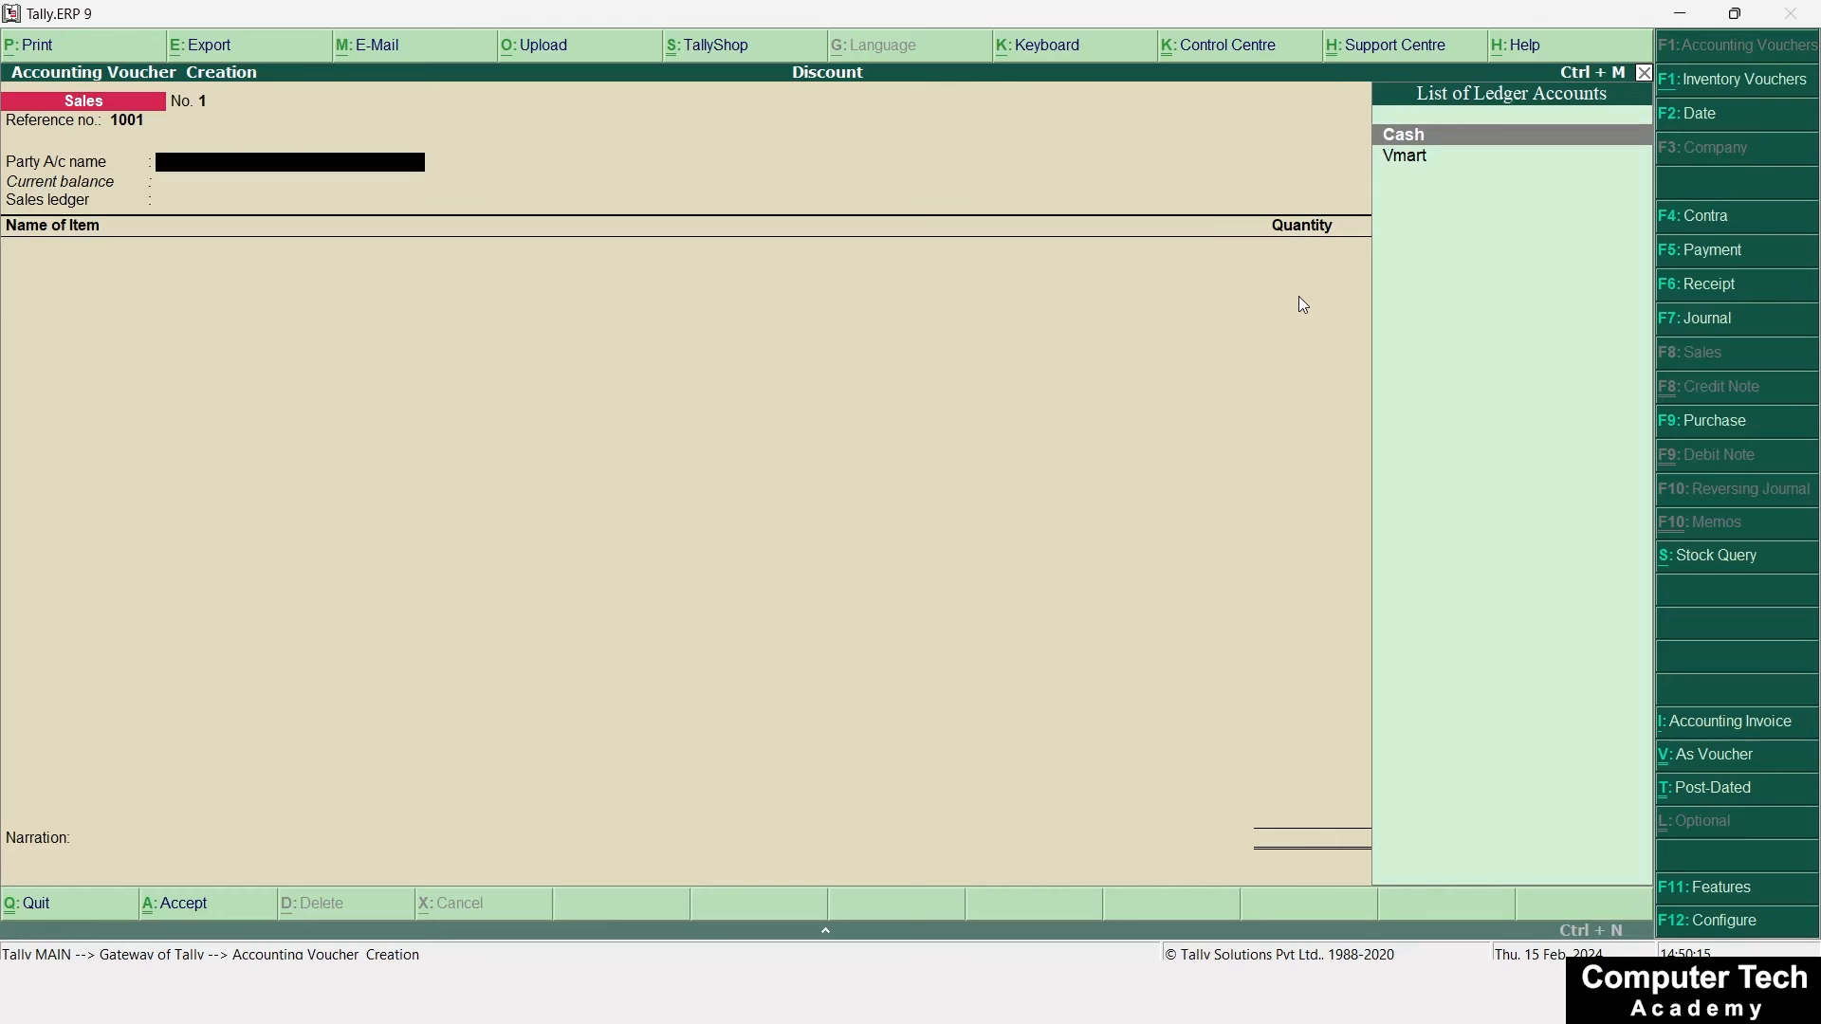
Create the customer's ledger under Sundry Debtors as the voucher's party account and accept the default party details
{"action": "key", "text": "alt+c"}
{"action": "type", "text": "Ajay"}
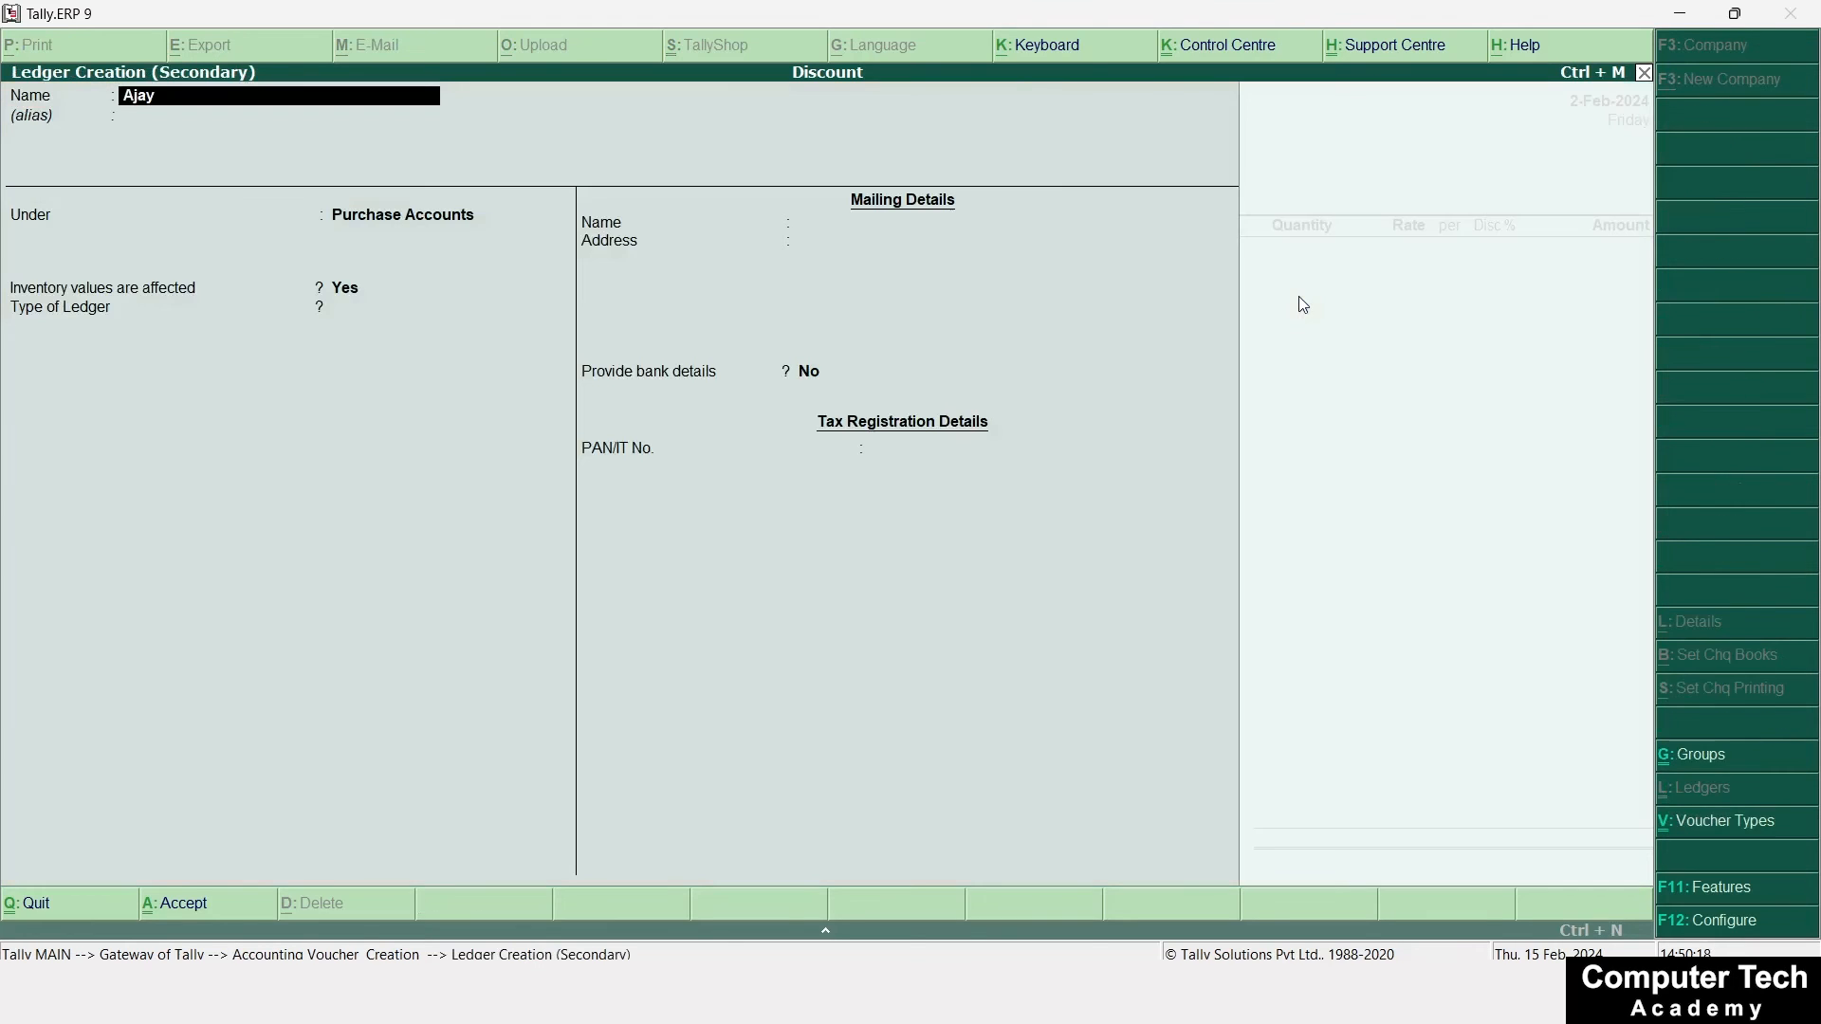
{"action": "type", "text": " Custo,mer"}
{"action": "key", "text": "Return"}
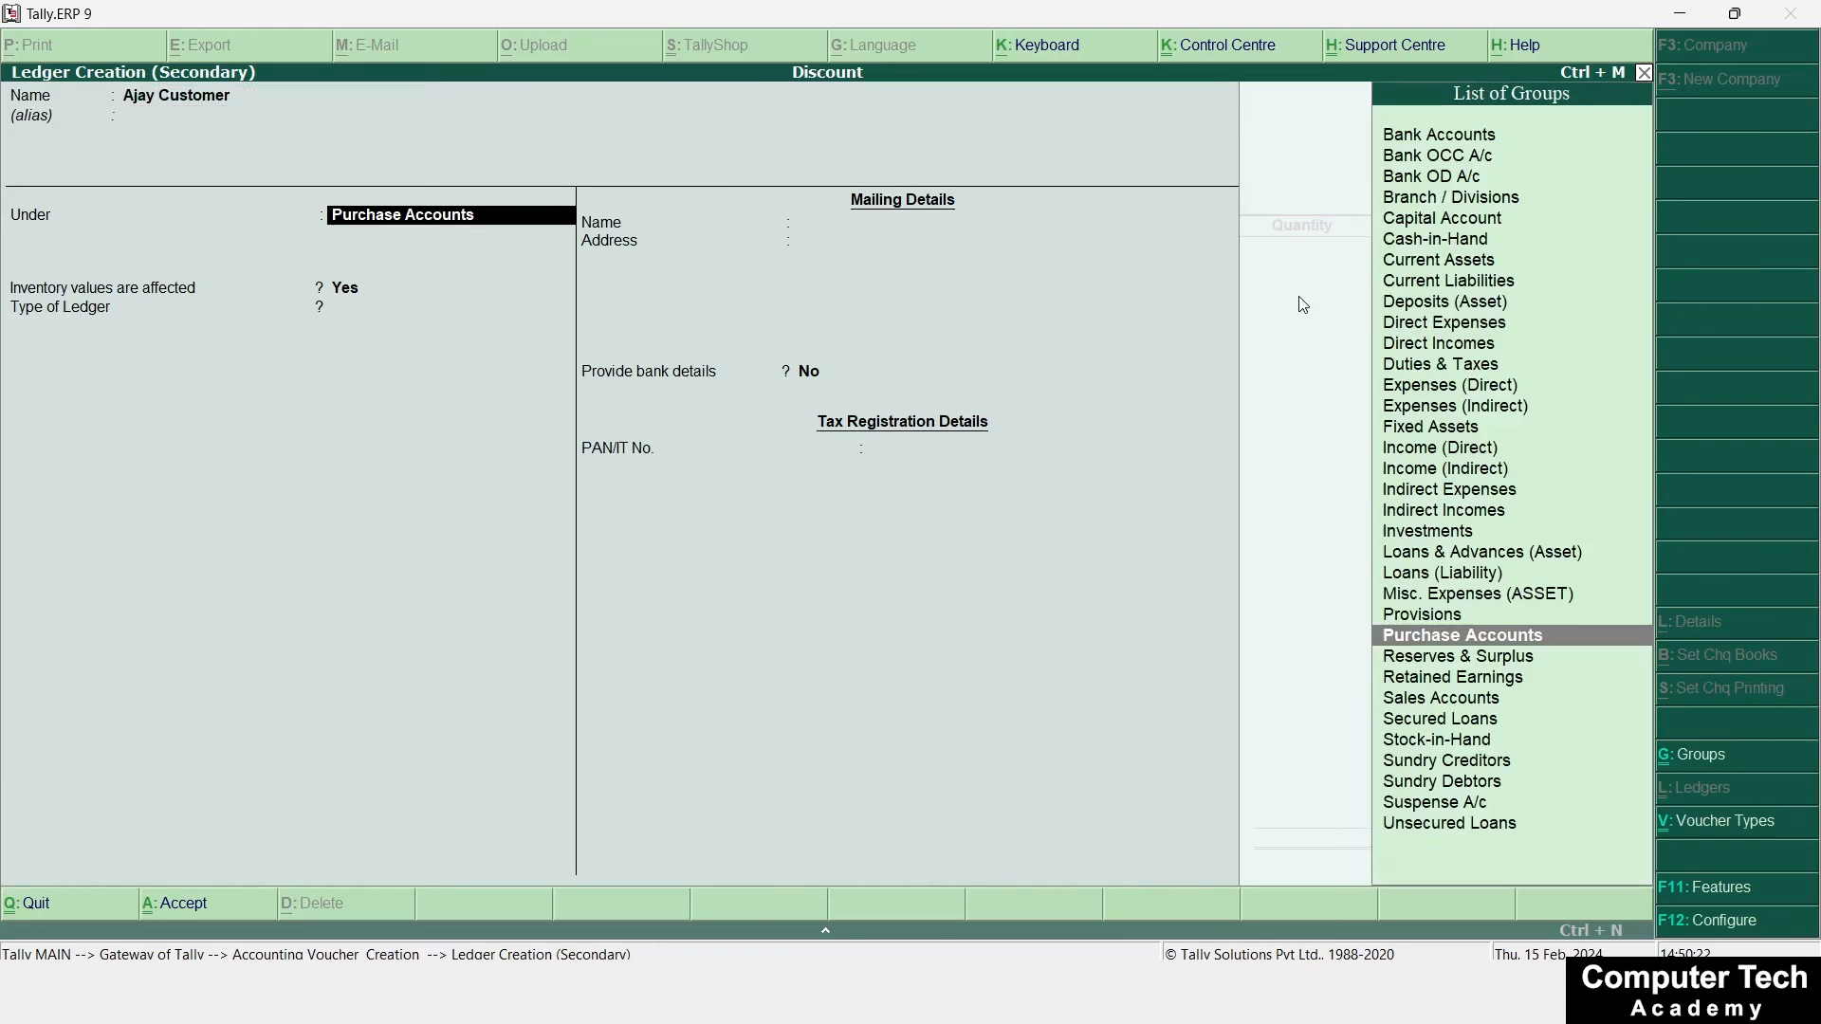
{"action": "type", "text": "Sun"}
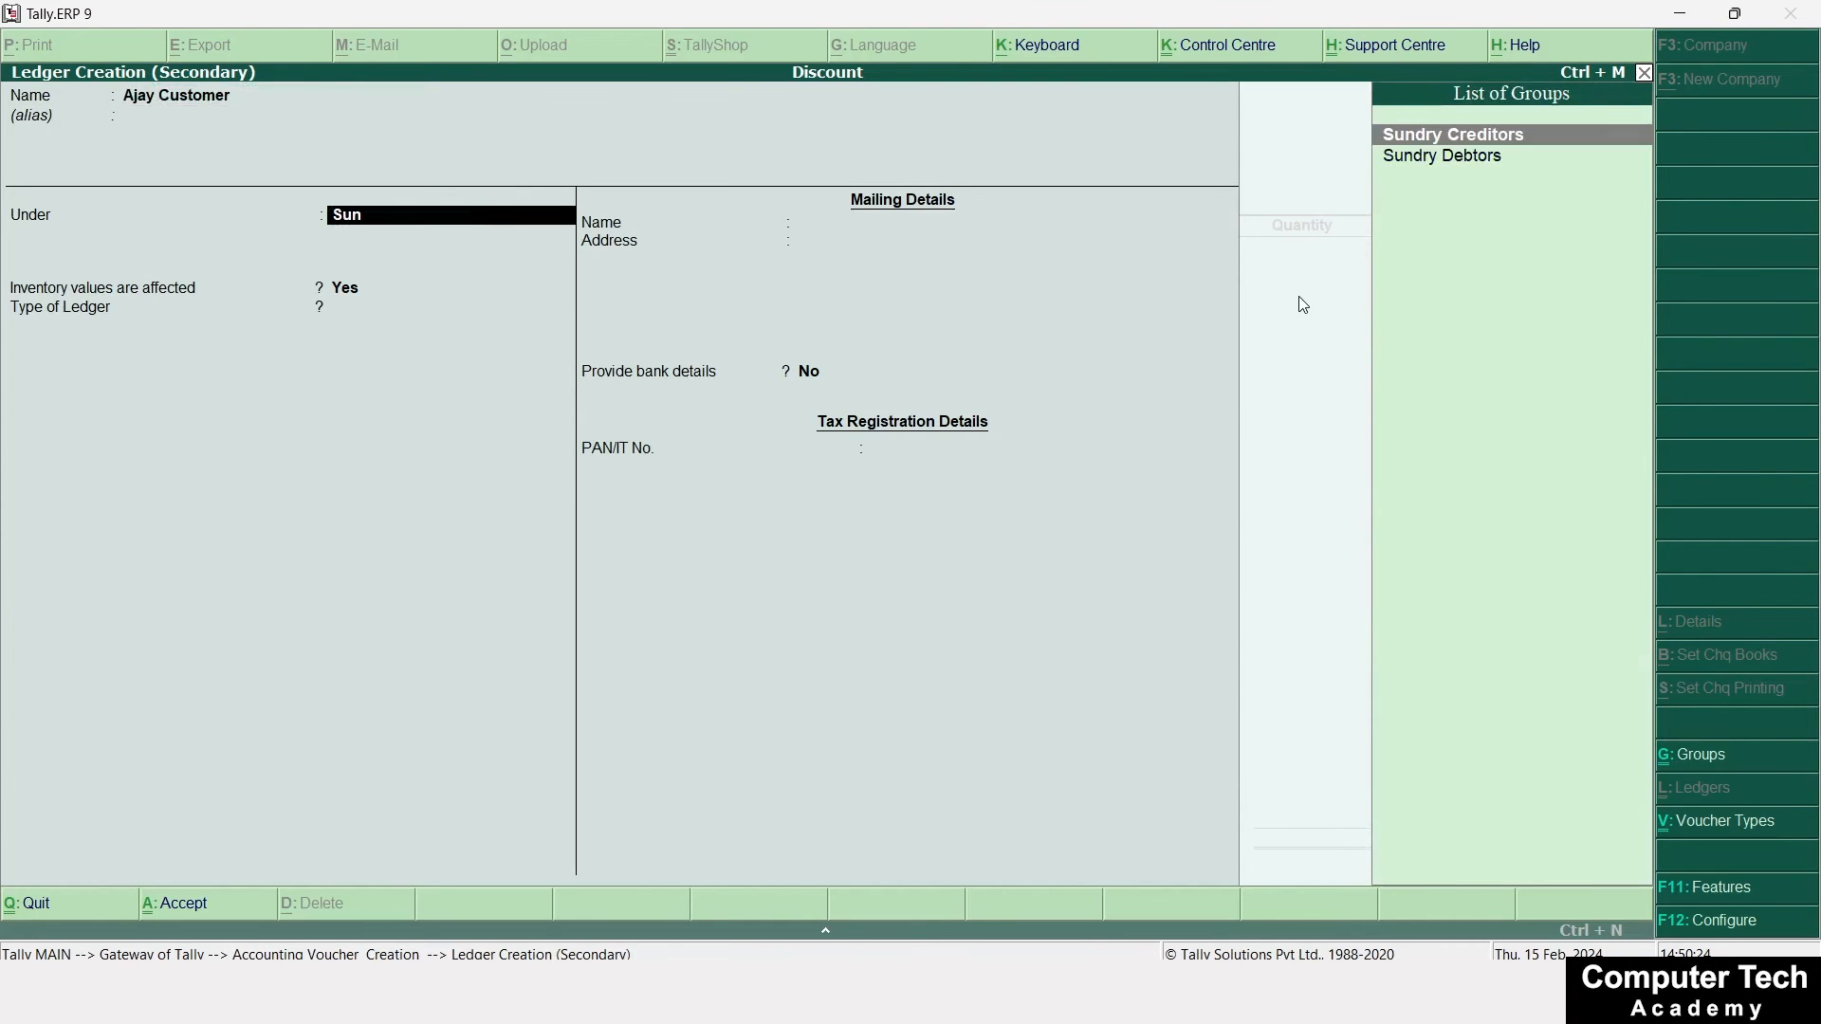
{"action": "key", "text": "Down"}
{"action": "key", "text": "Return"}
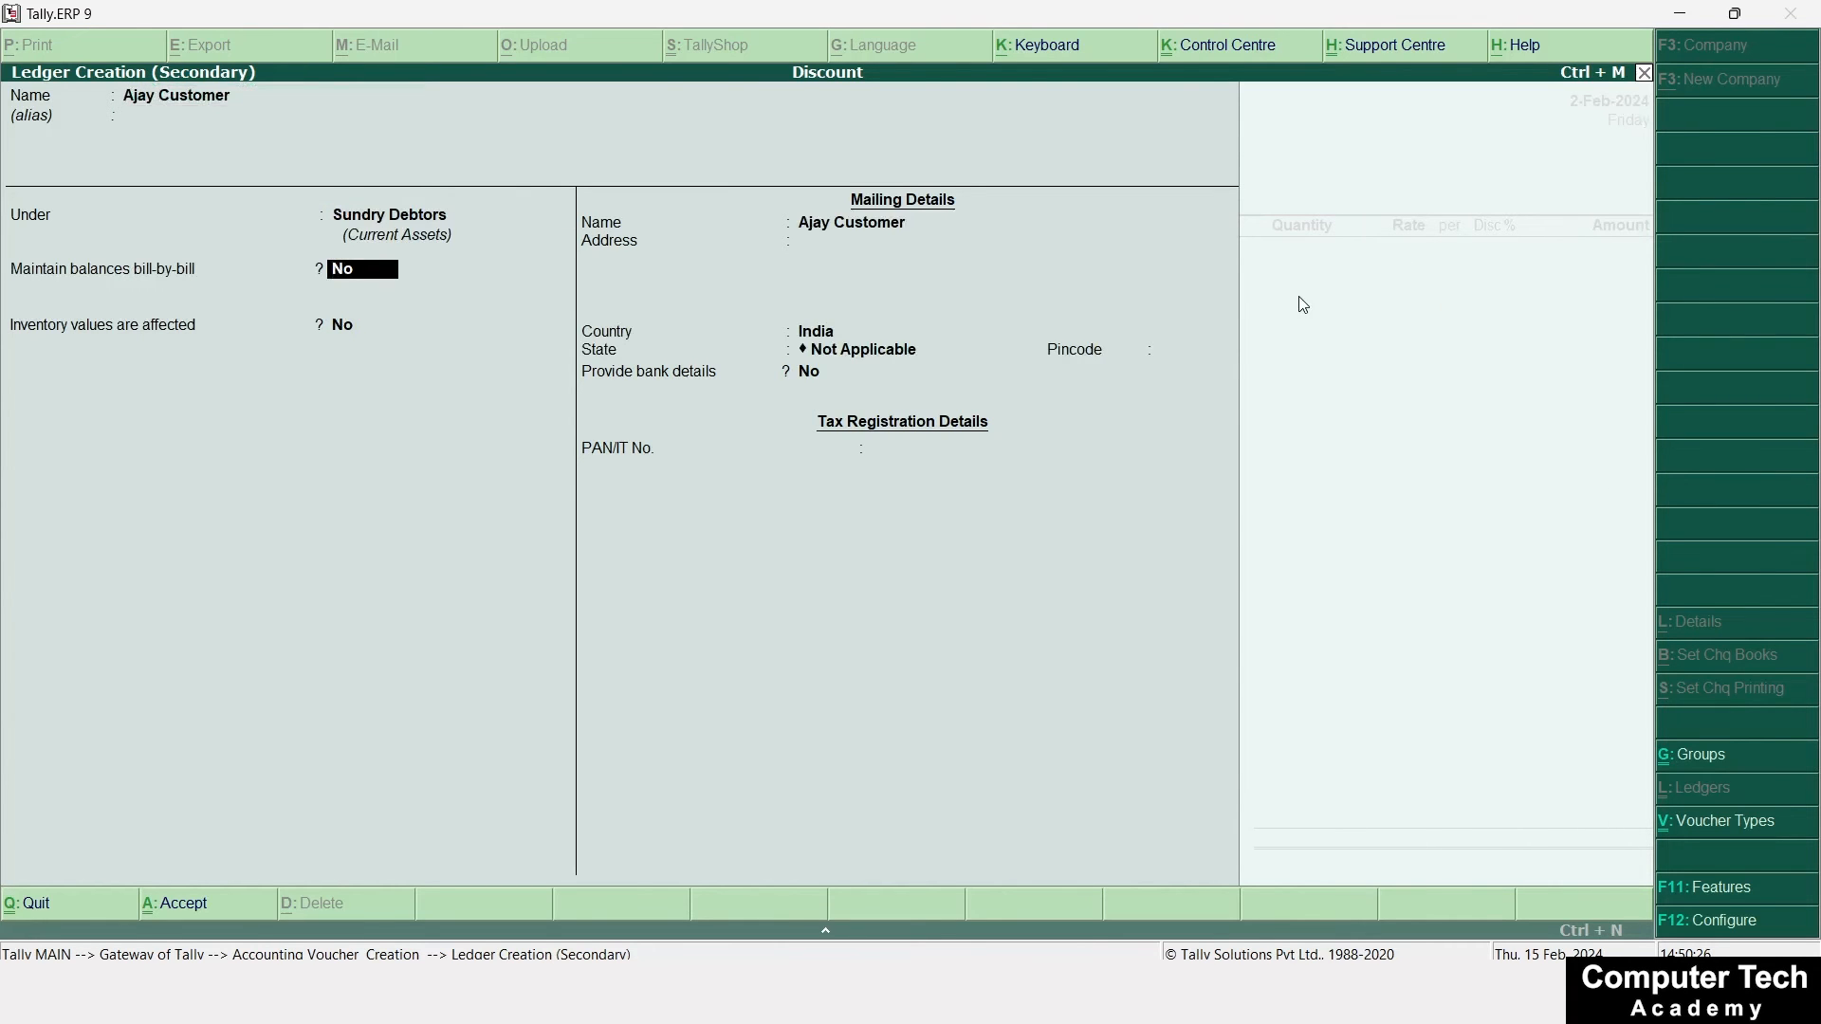
{"action": "key", "text": "ctrl+a"}
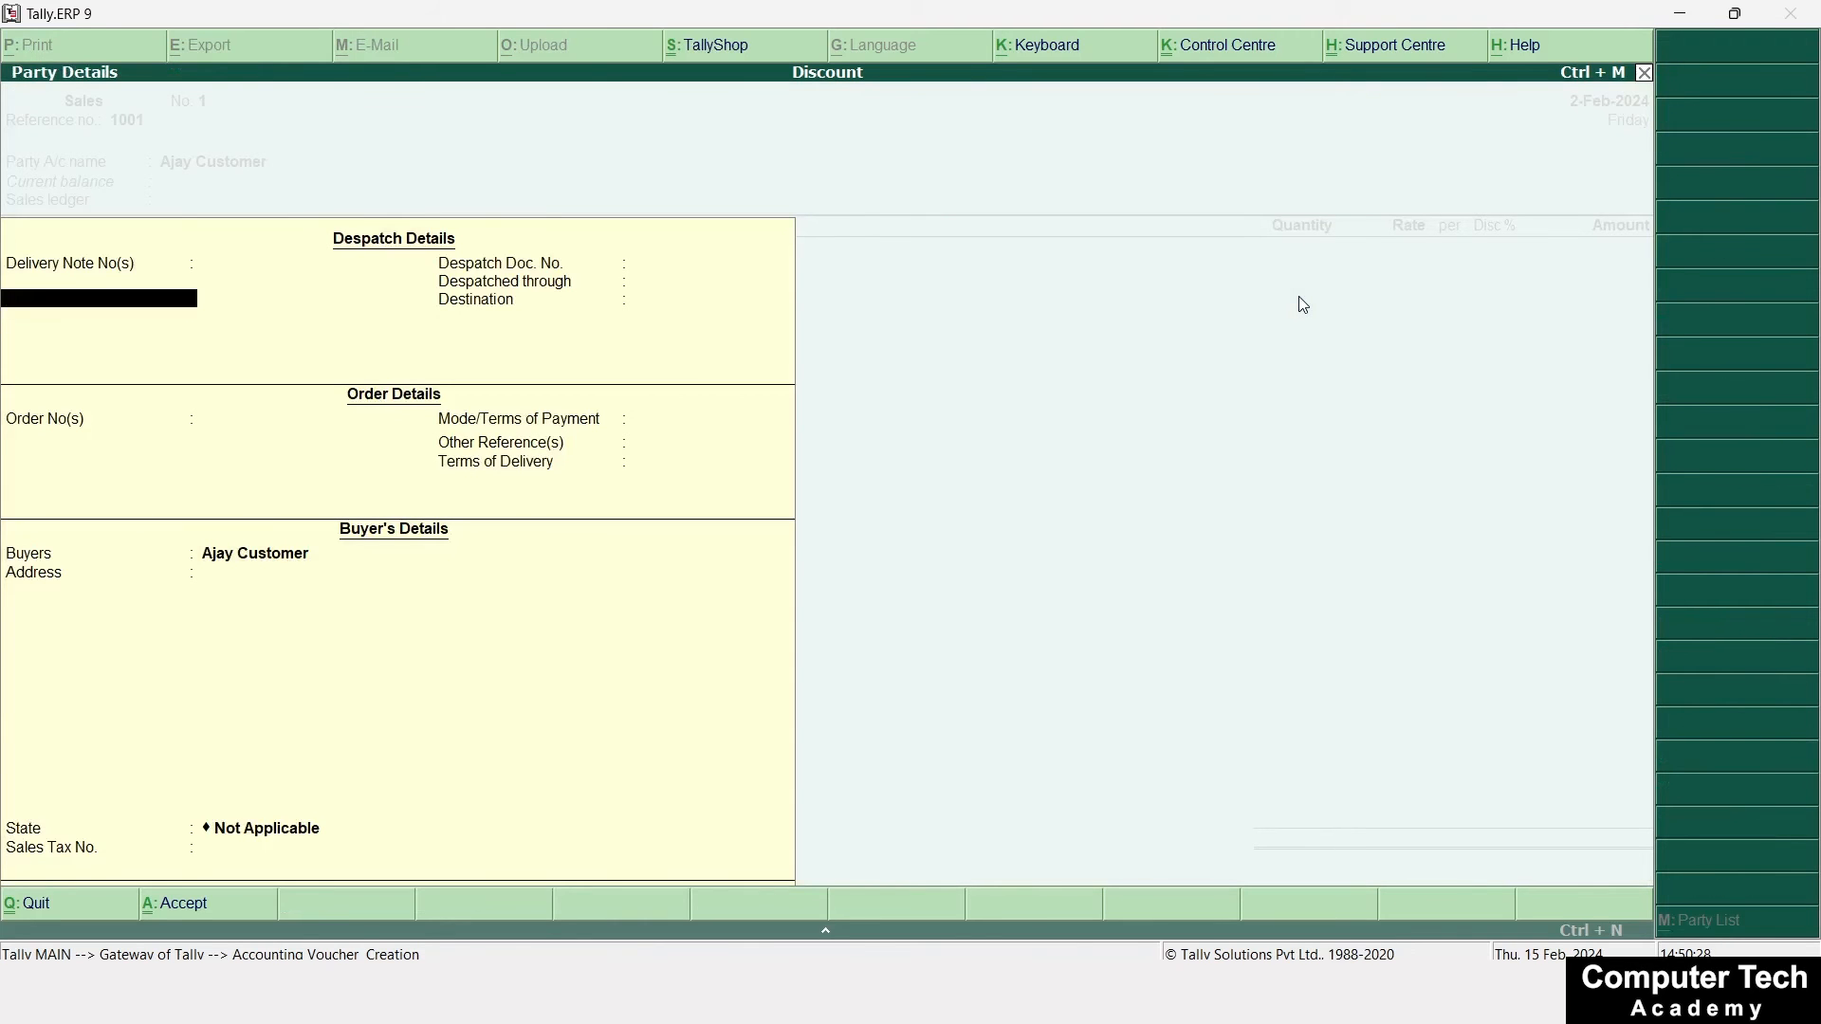
{"action": "key", "text": "ctrl+a"}
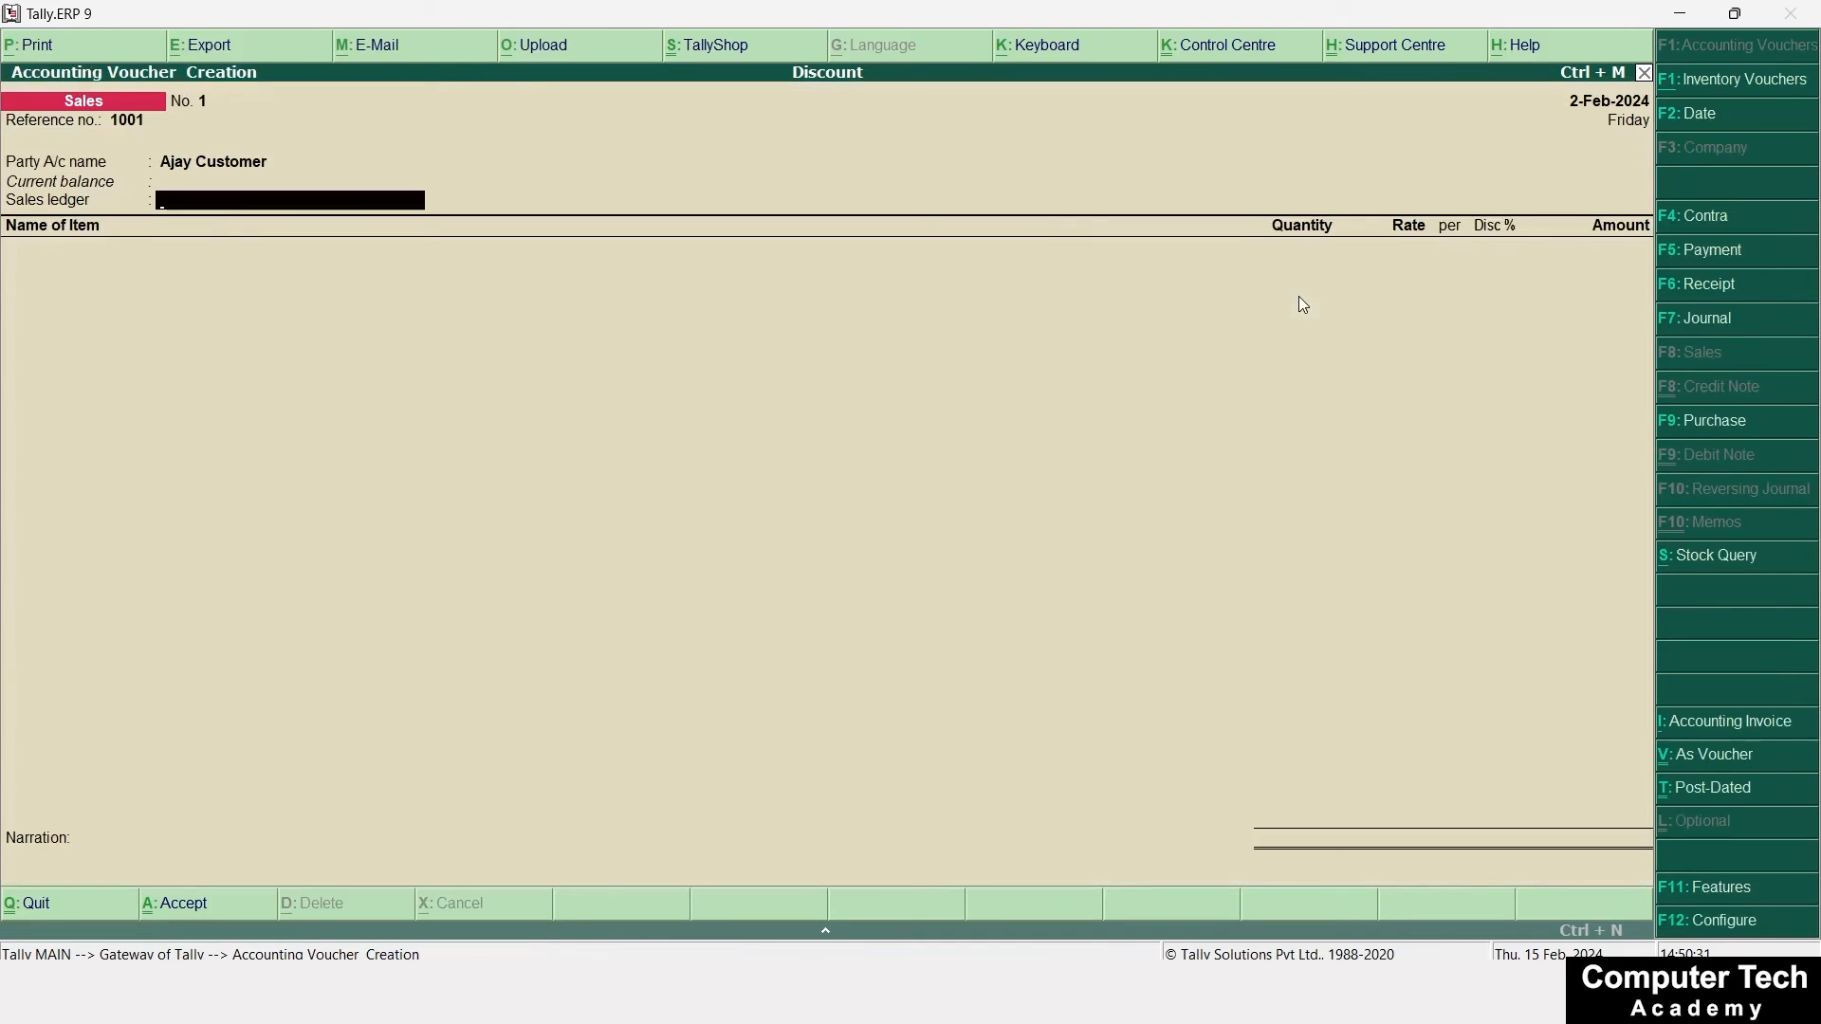
Create the ledger Goods Sales under Sales Accounts and use it as the voucher's sales ledger
{"action": "key", "text": "alt+c"}
{"action": "type", "text": "Goods a"}
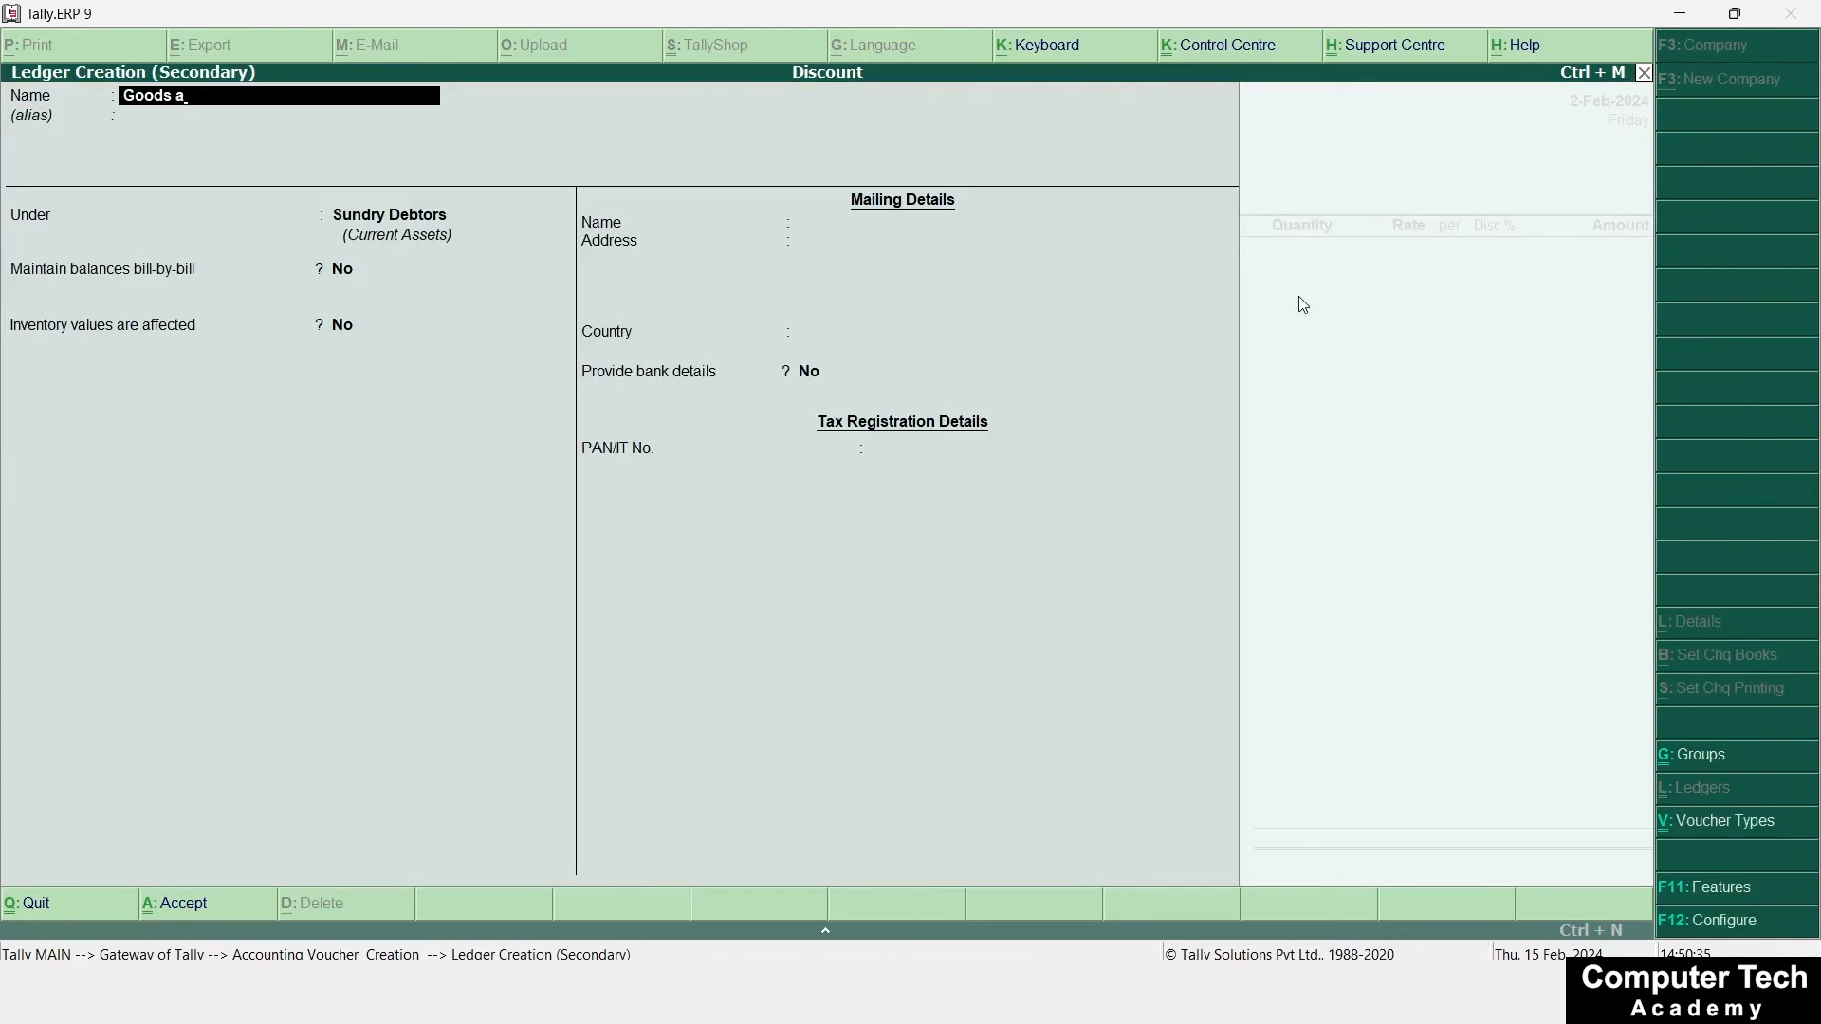
{"action": "key", "text": "BackSpace"}
{"action": "type", "text": "Sales"}
{"action": "key", "text": "Return"}
{"action": "type", "text": "Sal"}
{"action": "key", "text": "Return"}
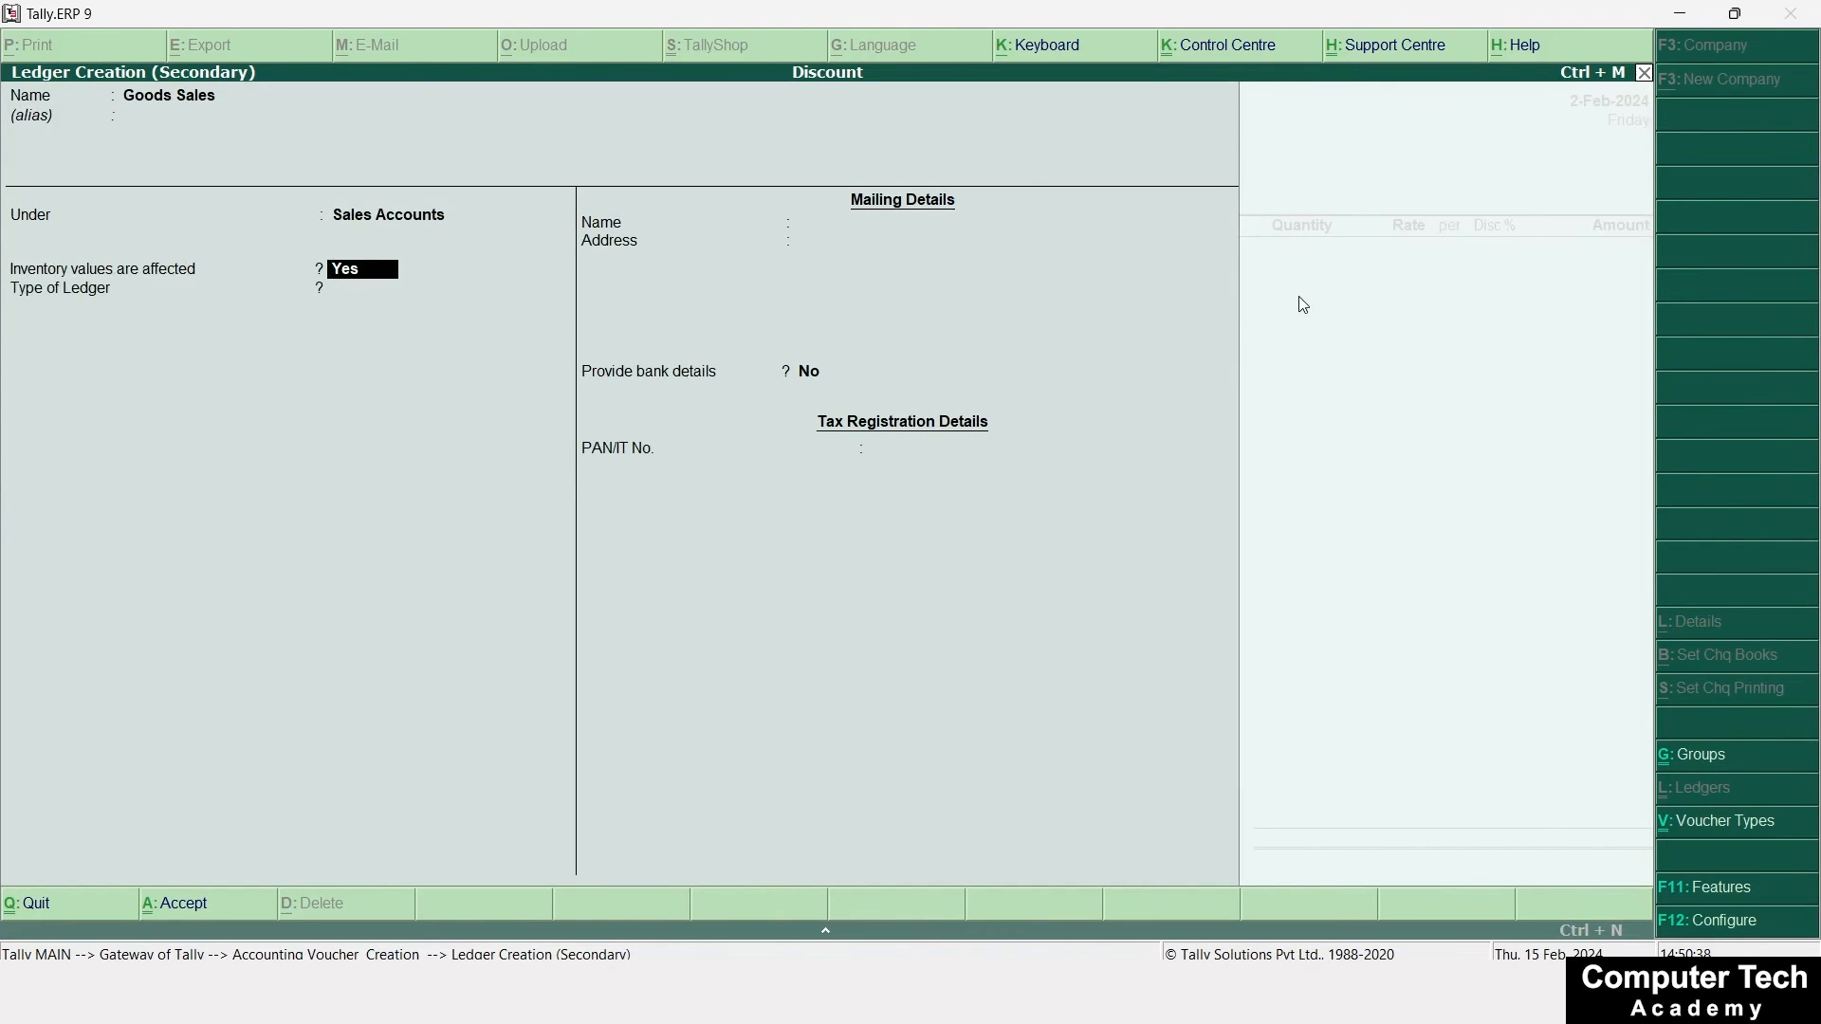
{"action": "key", "text": "ctrl+a"}
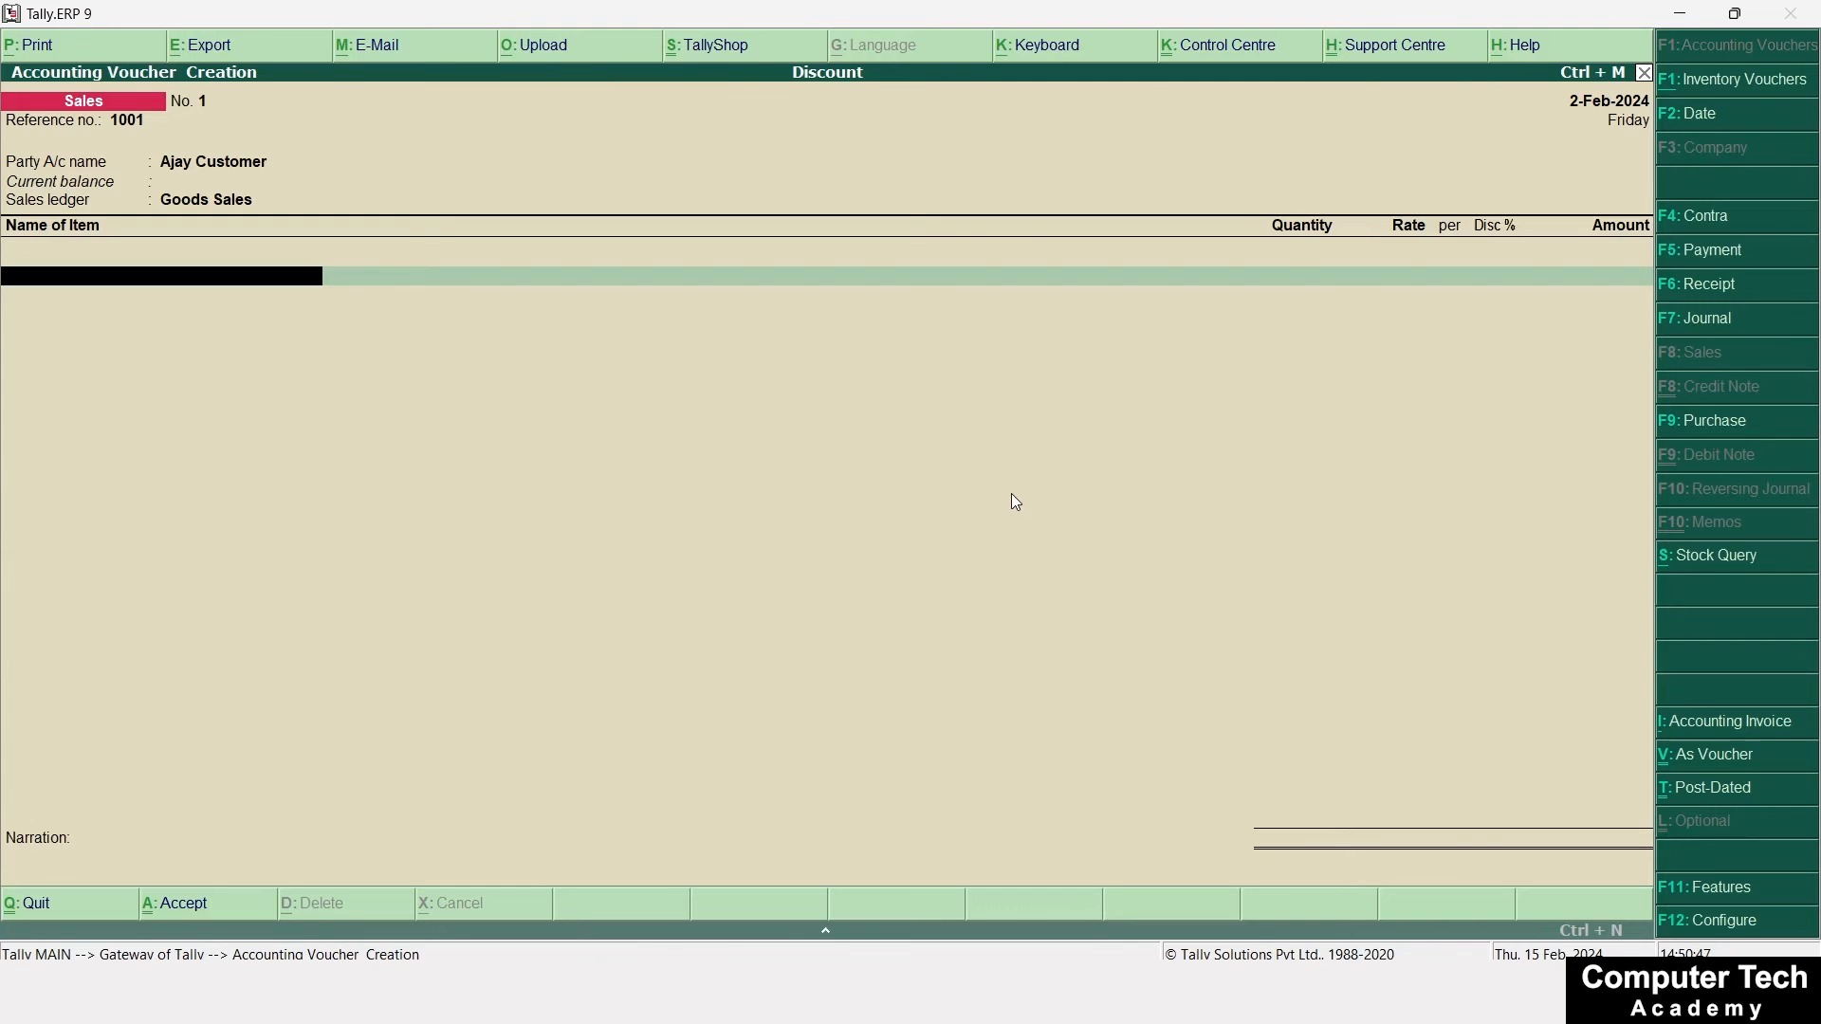
Enter 8 Kg of Sugar in the sales voucher at a rate of 55 per Kg, leaving its discount blank
{"action": "type", "text": "Su"}
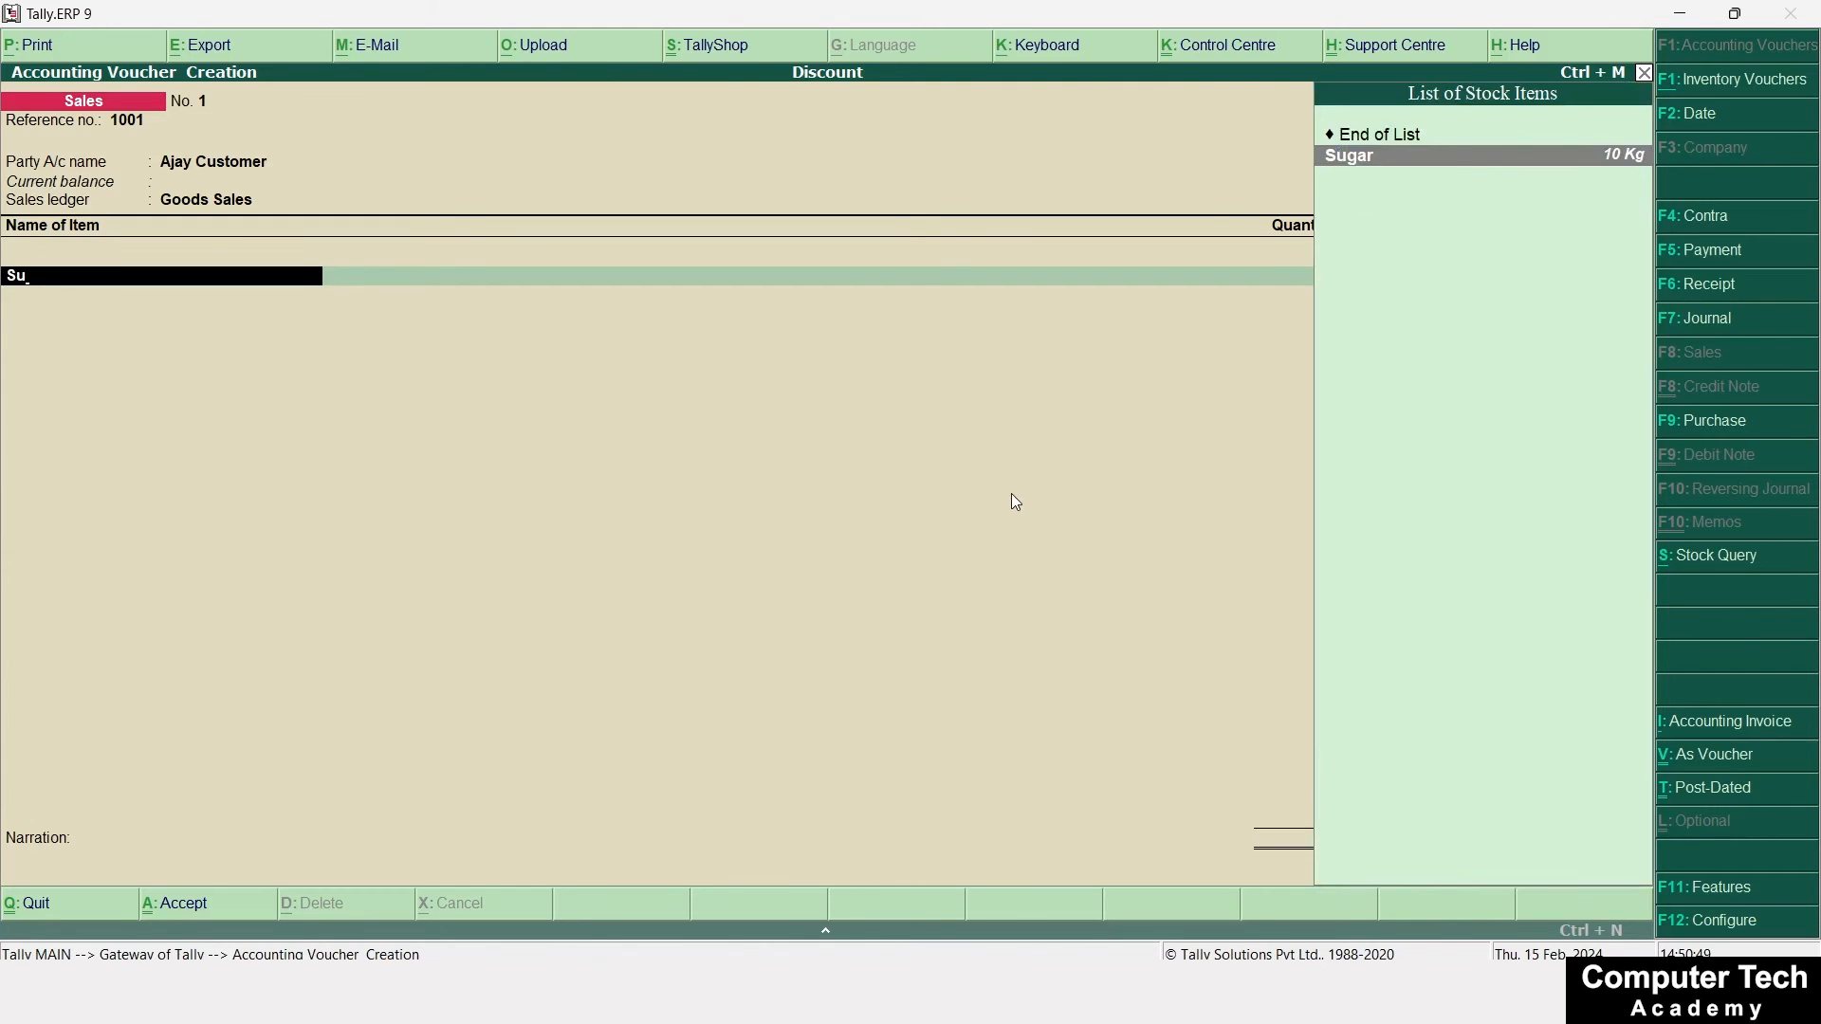
{"action": "key", "text": "Return"}
{"action": "type", "text": "8"}
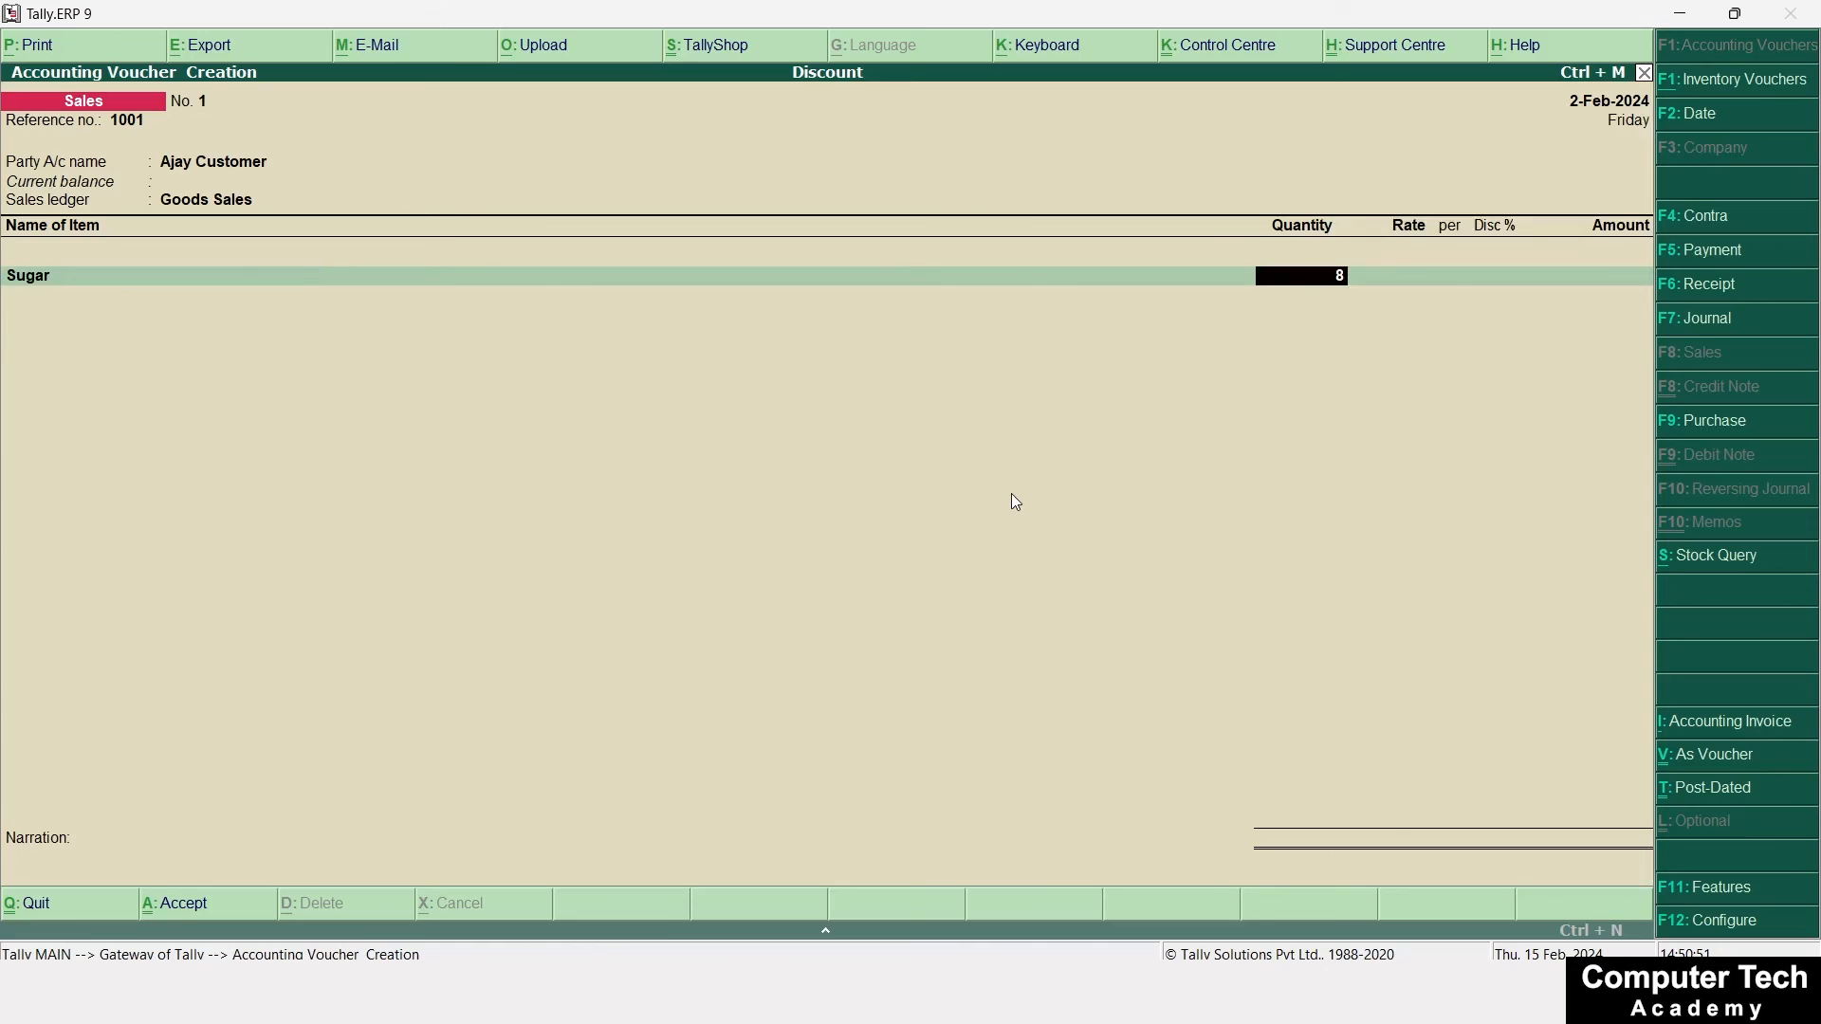
{"action": "key", "text": "Return"}
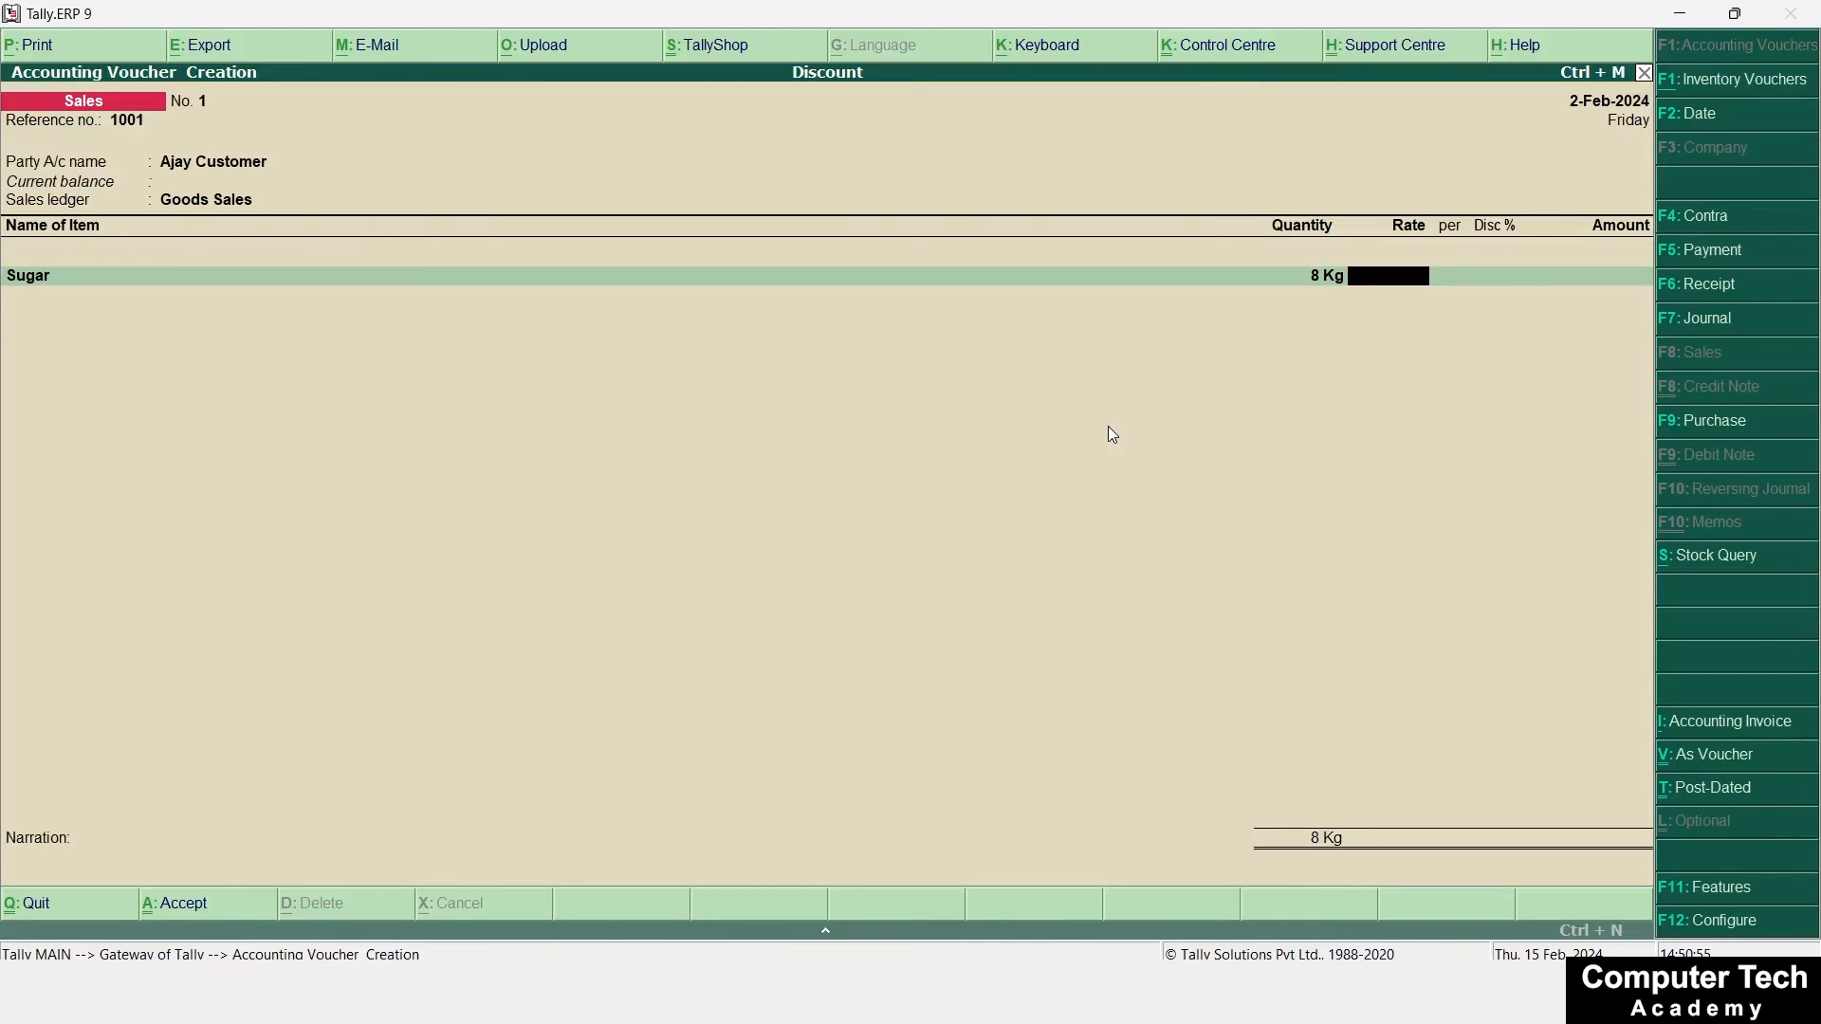
{"action": "type", "text": "55"}
{"action": "key", "text": "Return"}
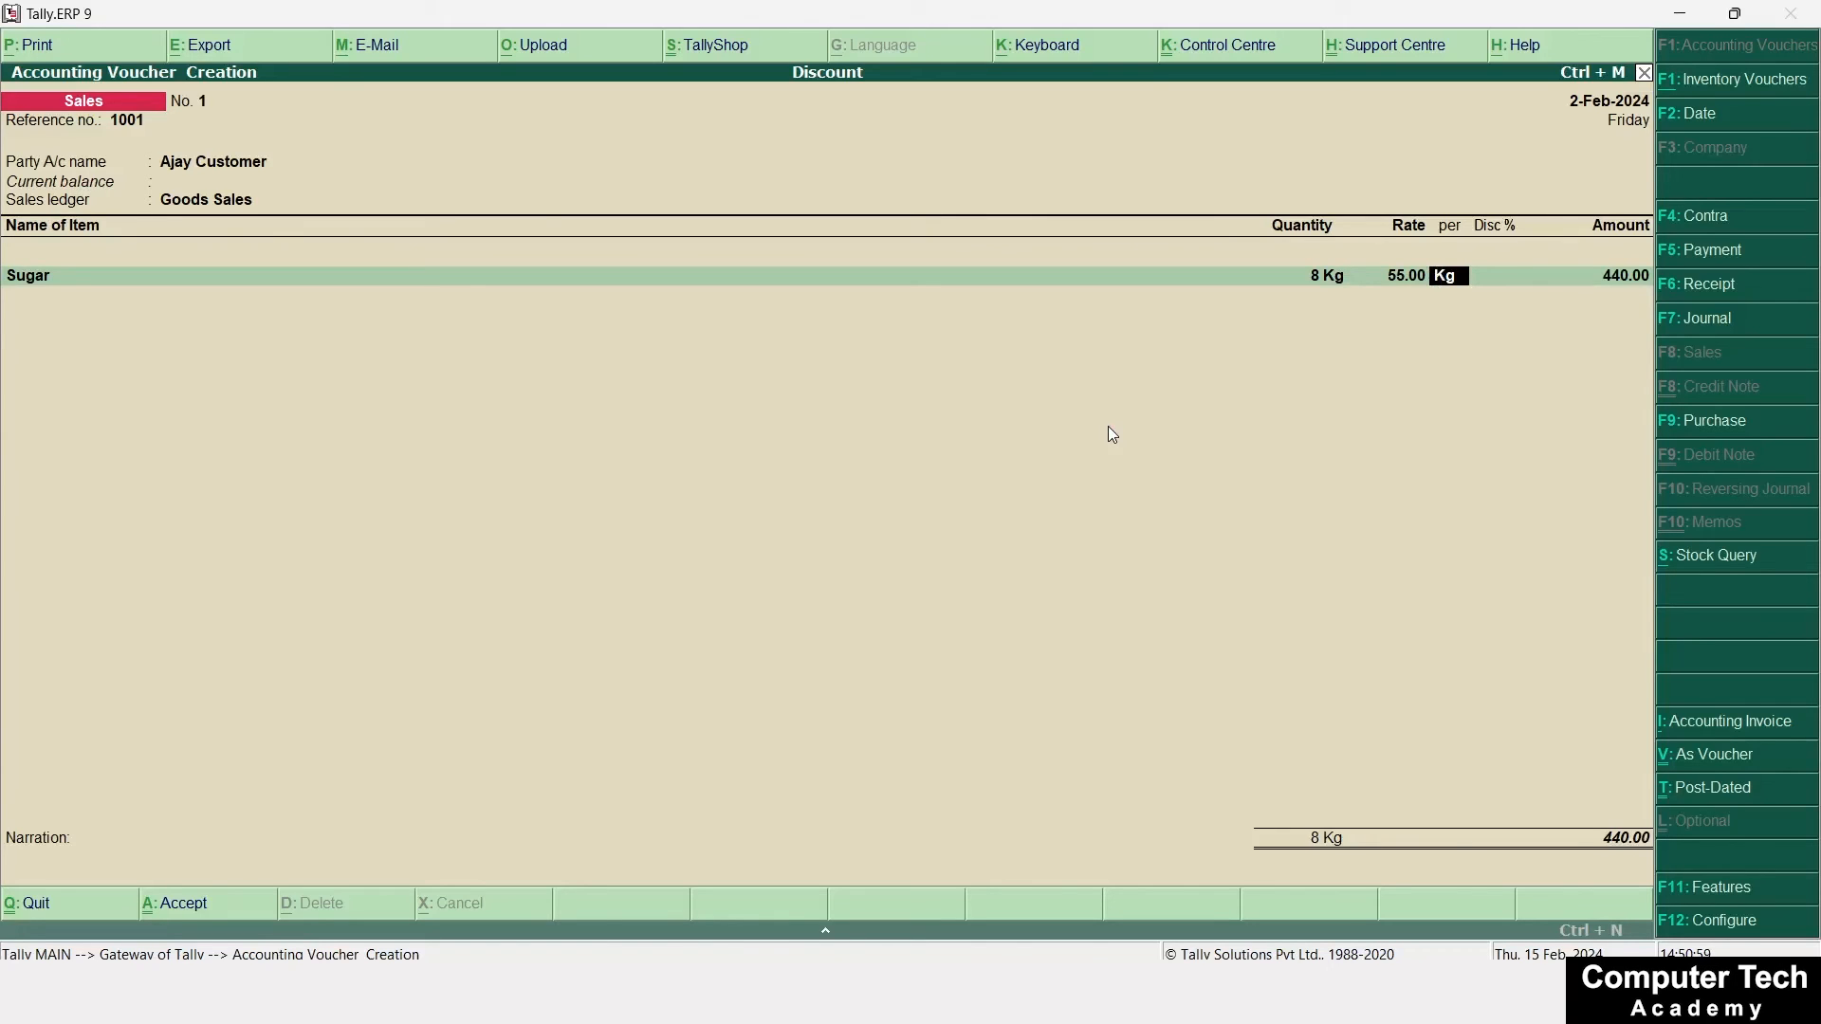
{"action": "key", "text": "Return"}
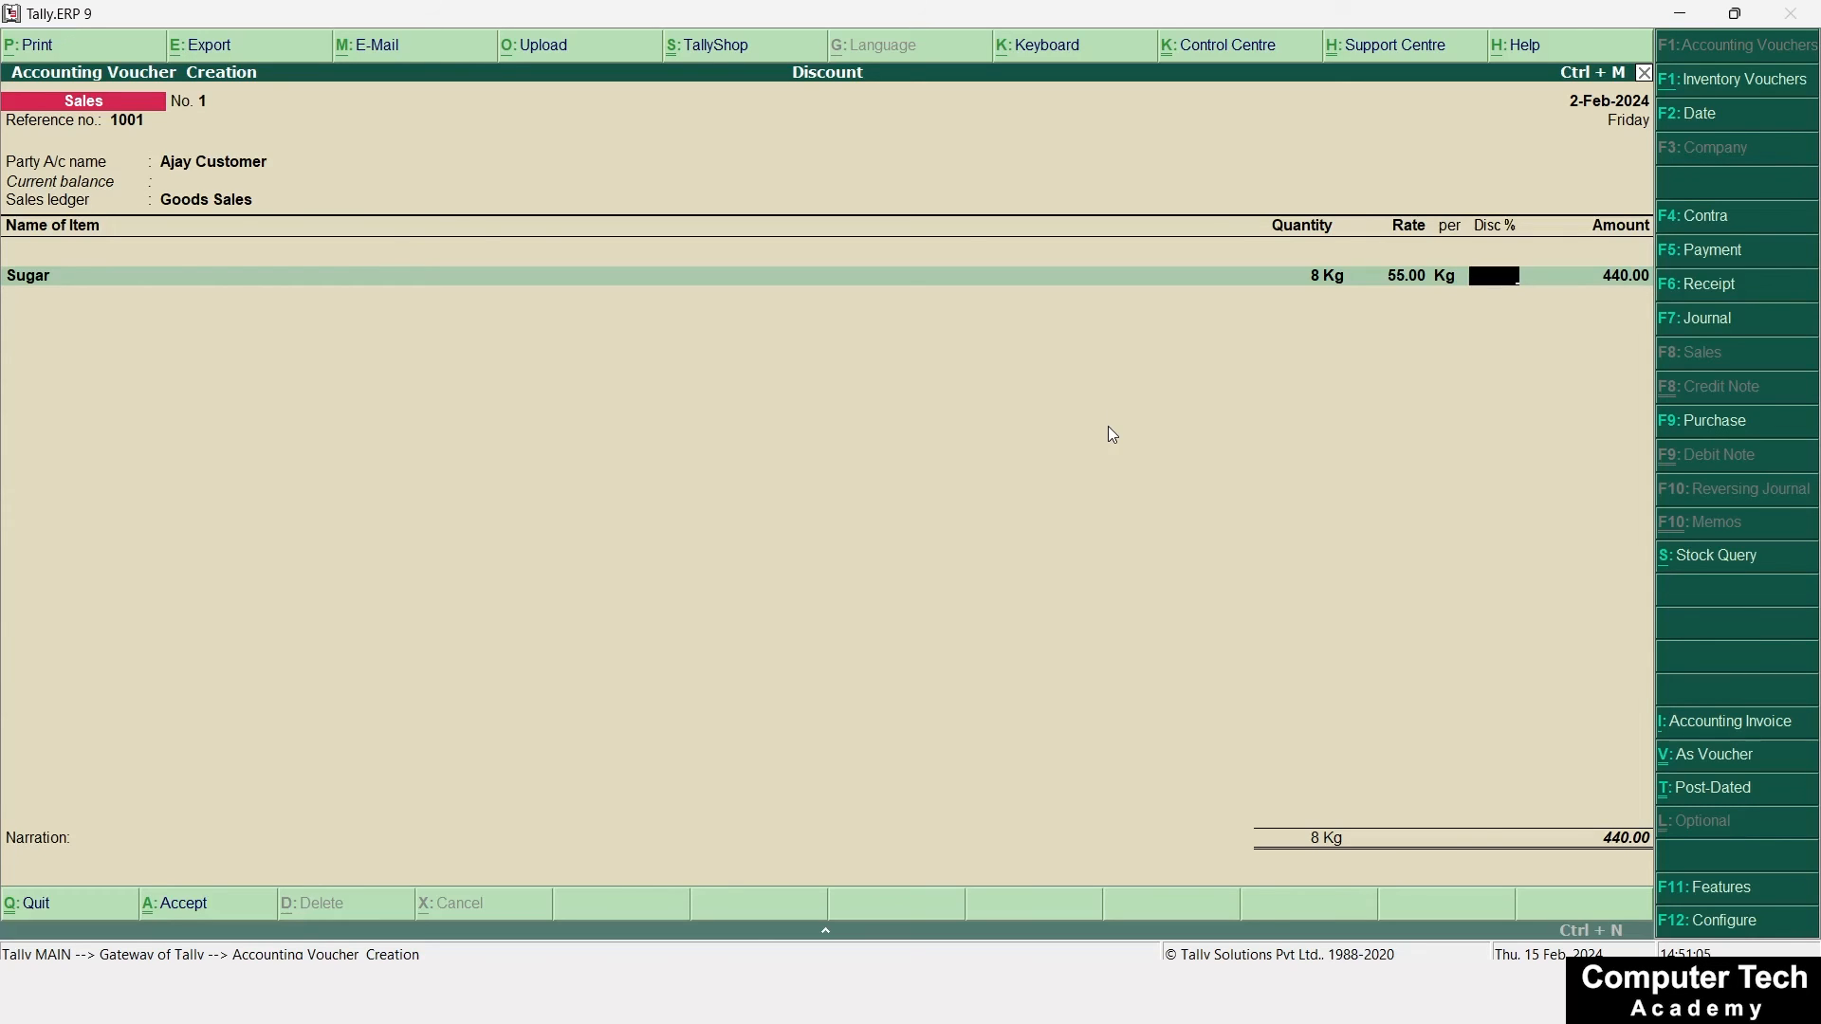
{"action": "key", "text": "Return"}
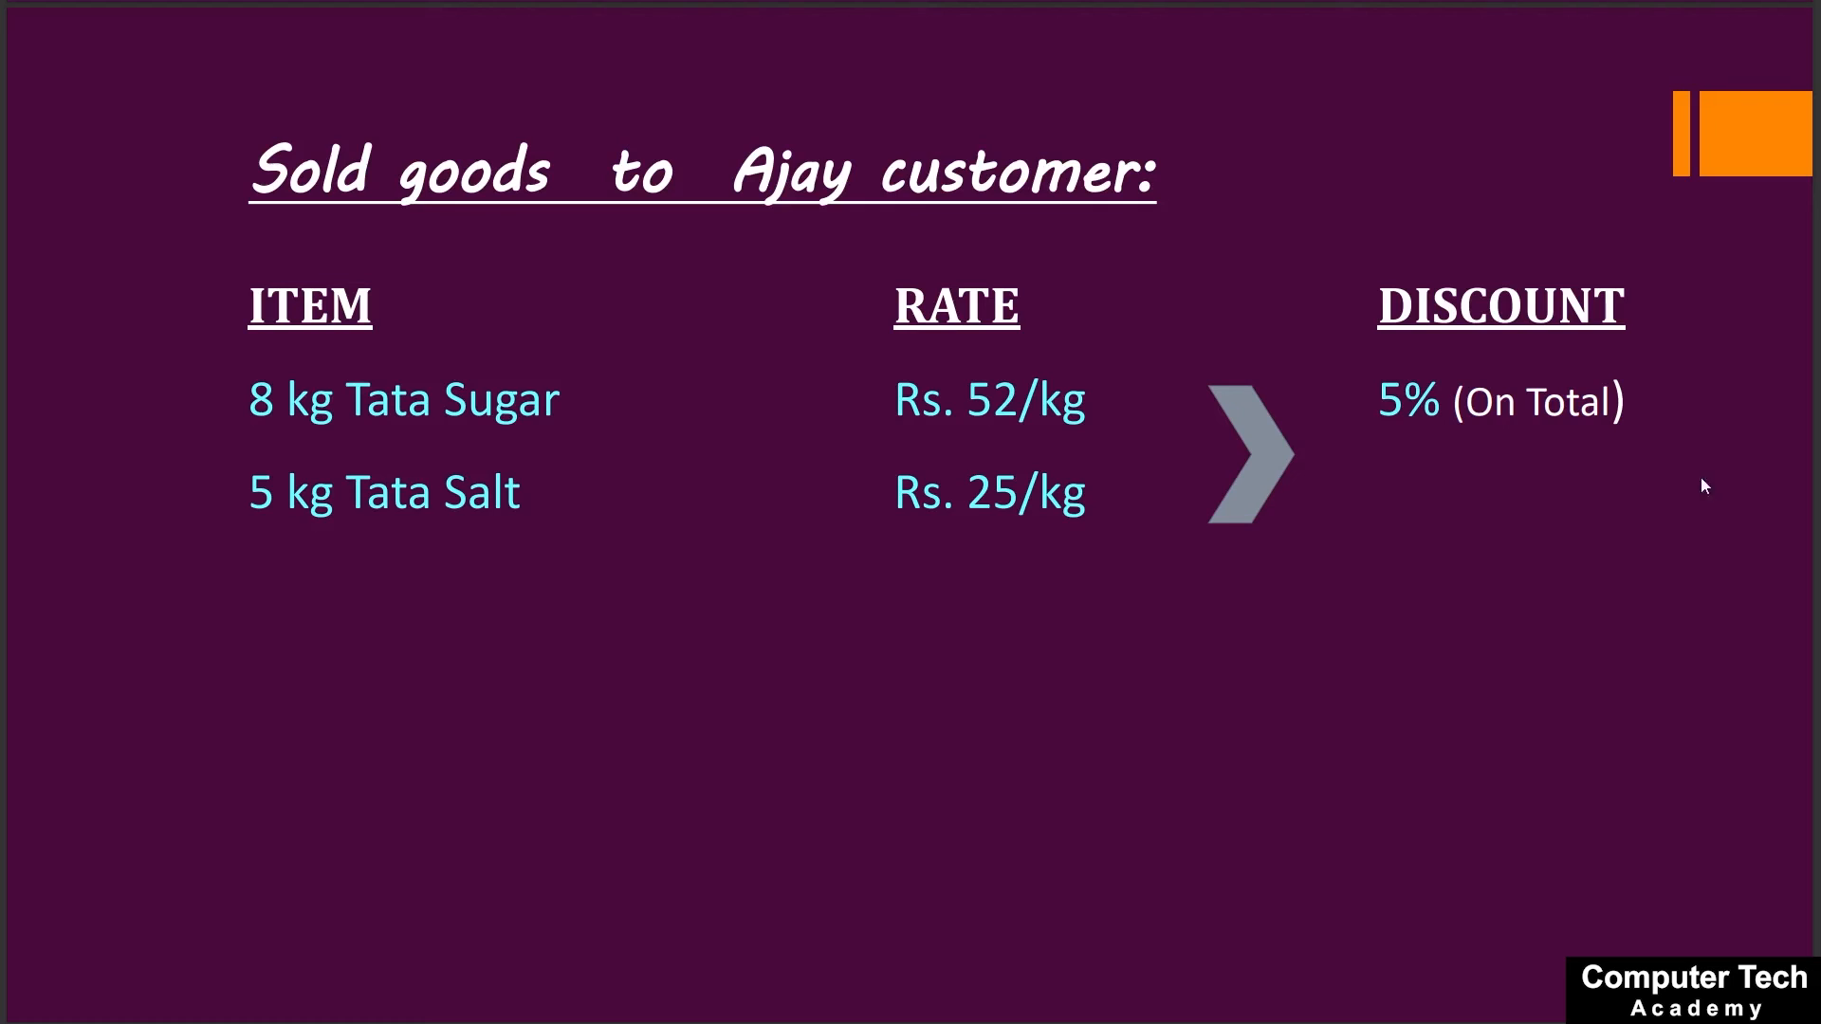
{"action": "key", "text": "alt+Tab"}
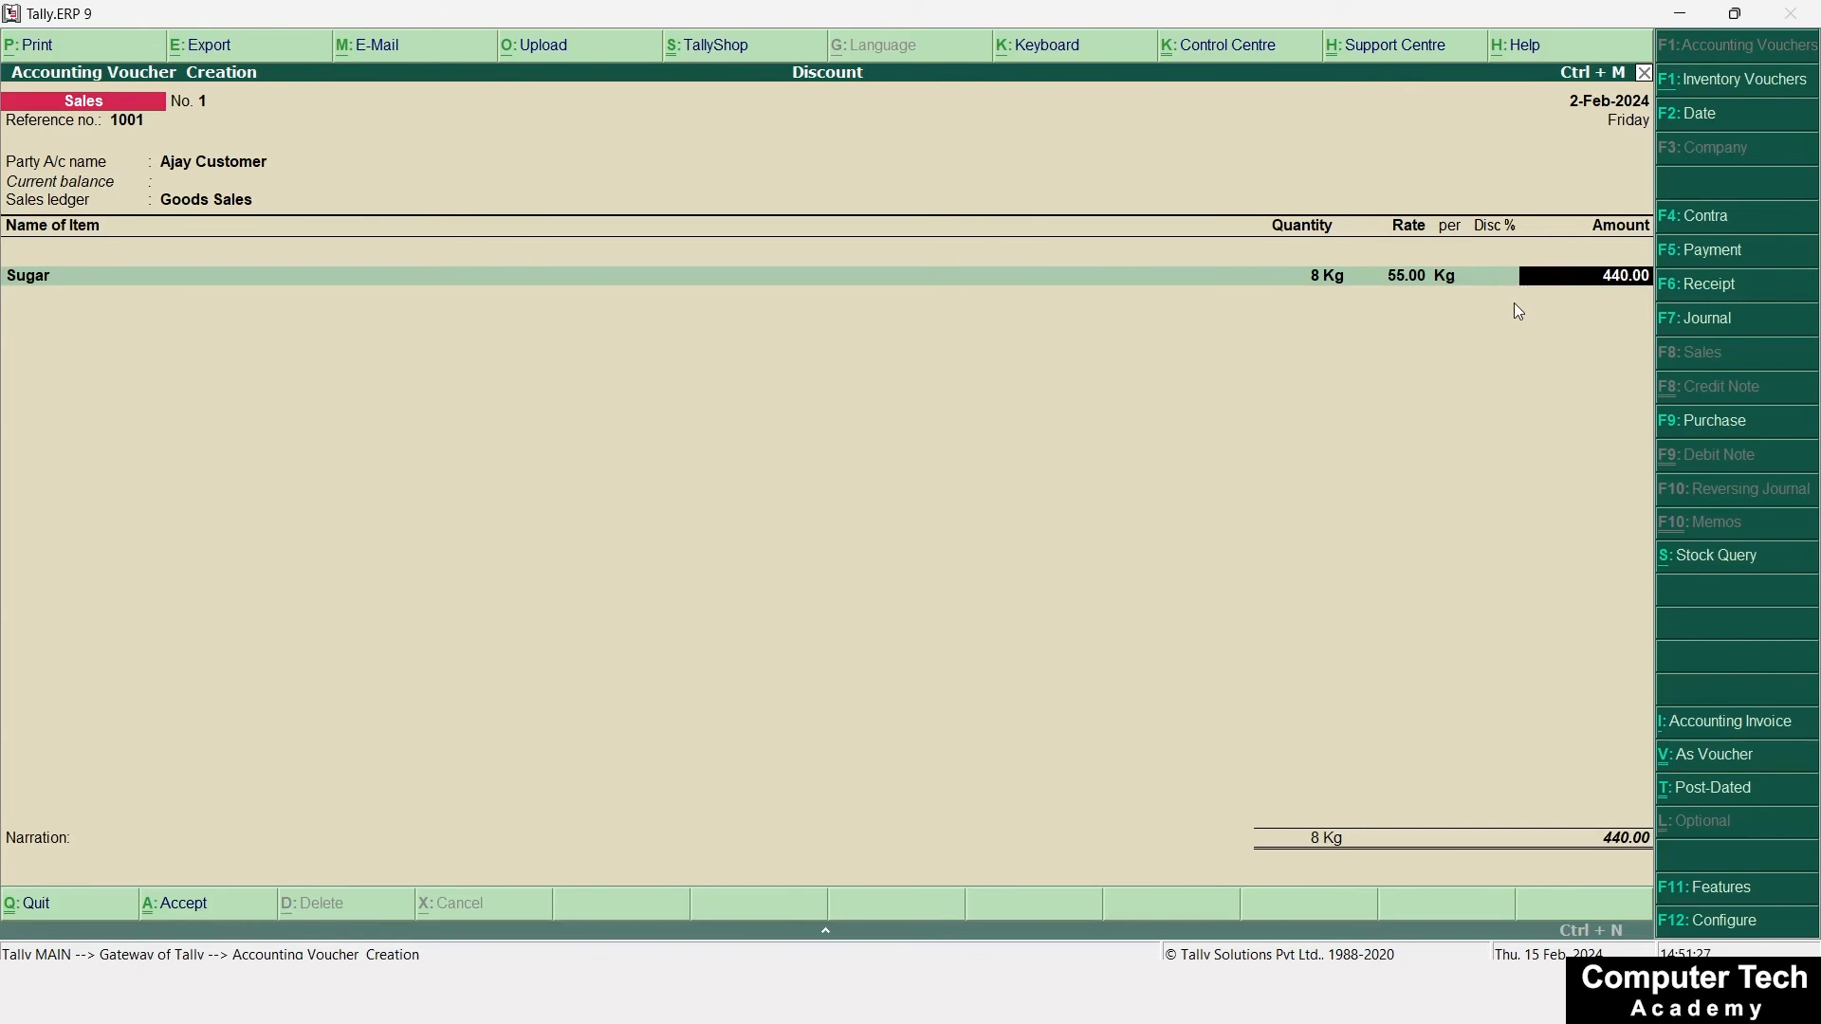
{"action": "key", "text": "Return"}
Enter 5 Kg of Salt in the sales voucher at a rate of 25 per Kg, leaving its discount blank
{"action": "key", "text": "alt+Tab"}
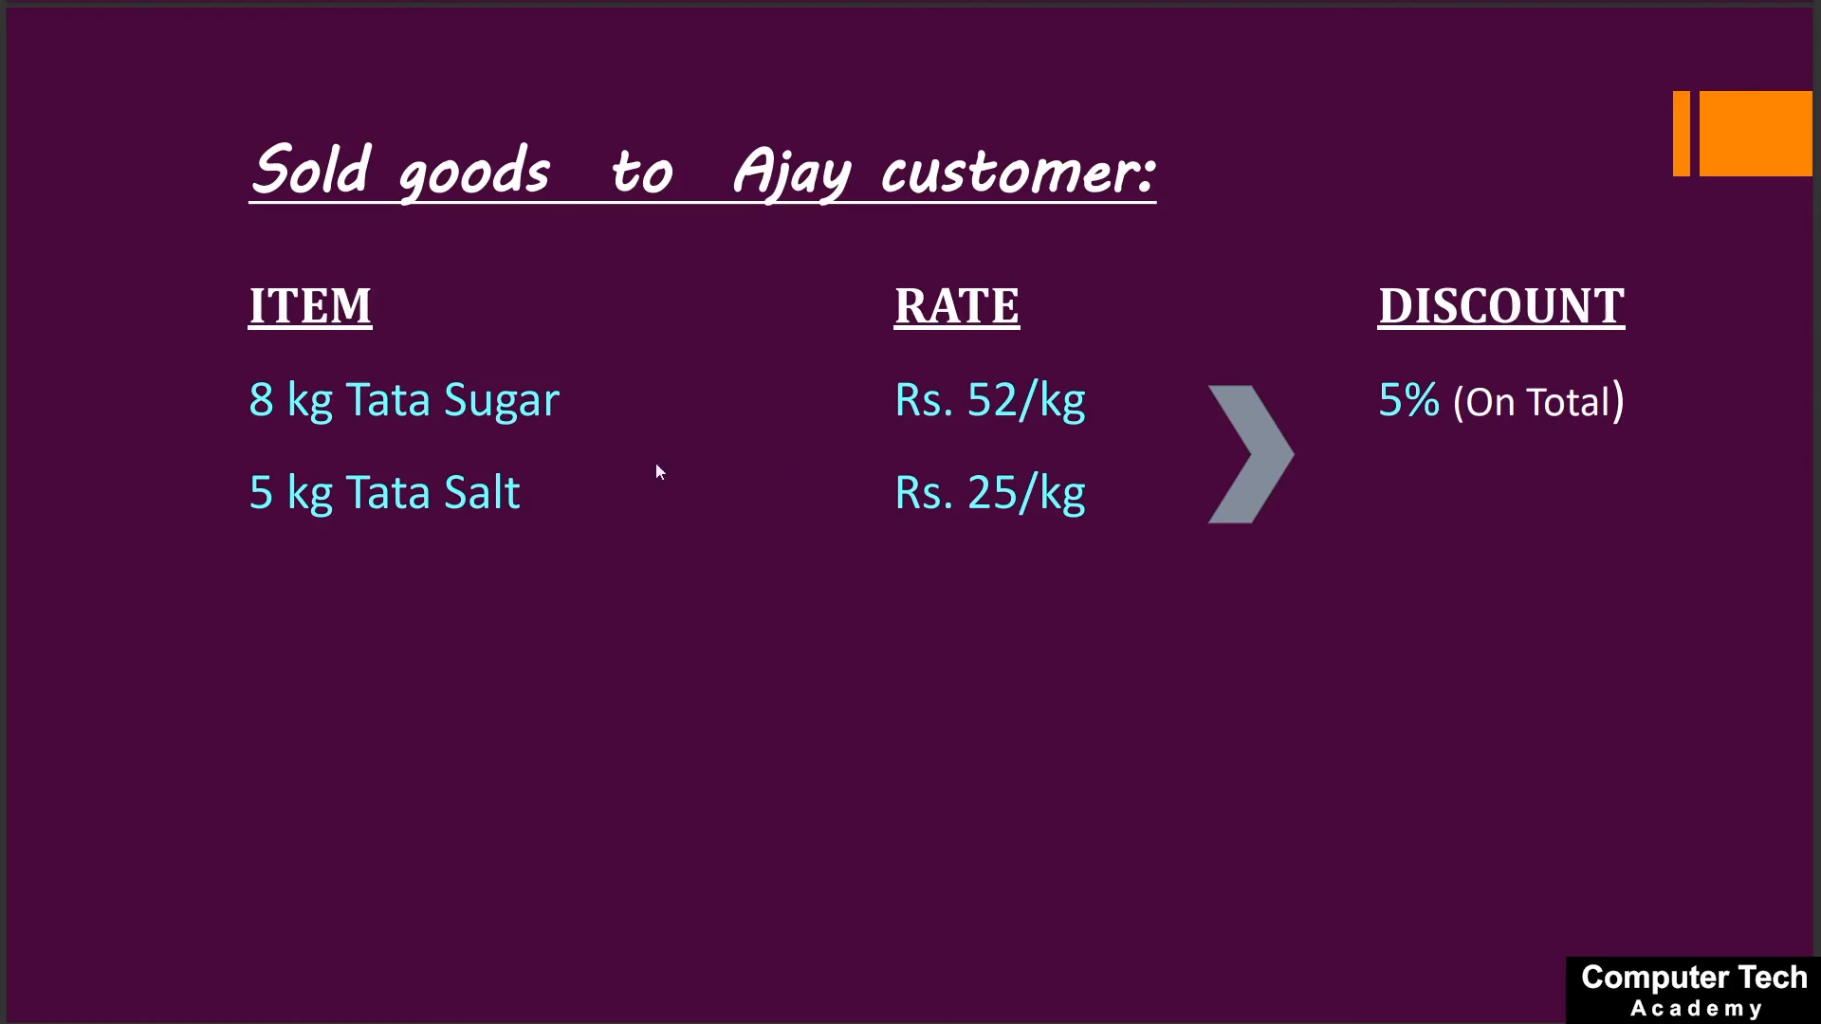
{"action": "key", "text": "alt+Tab"}
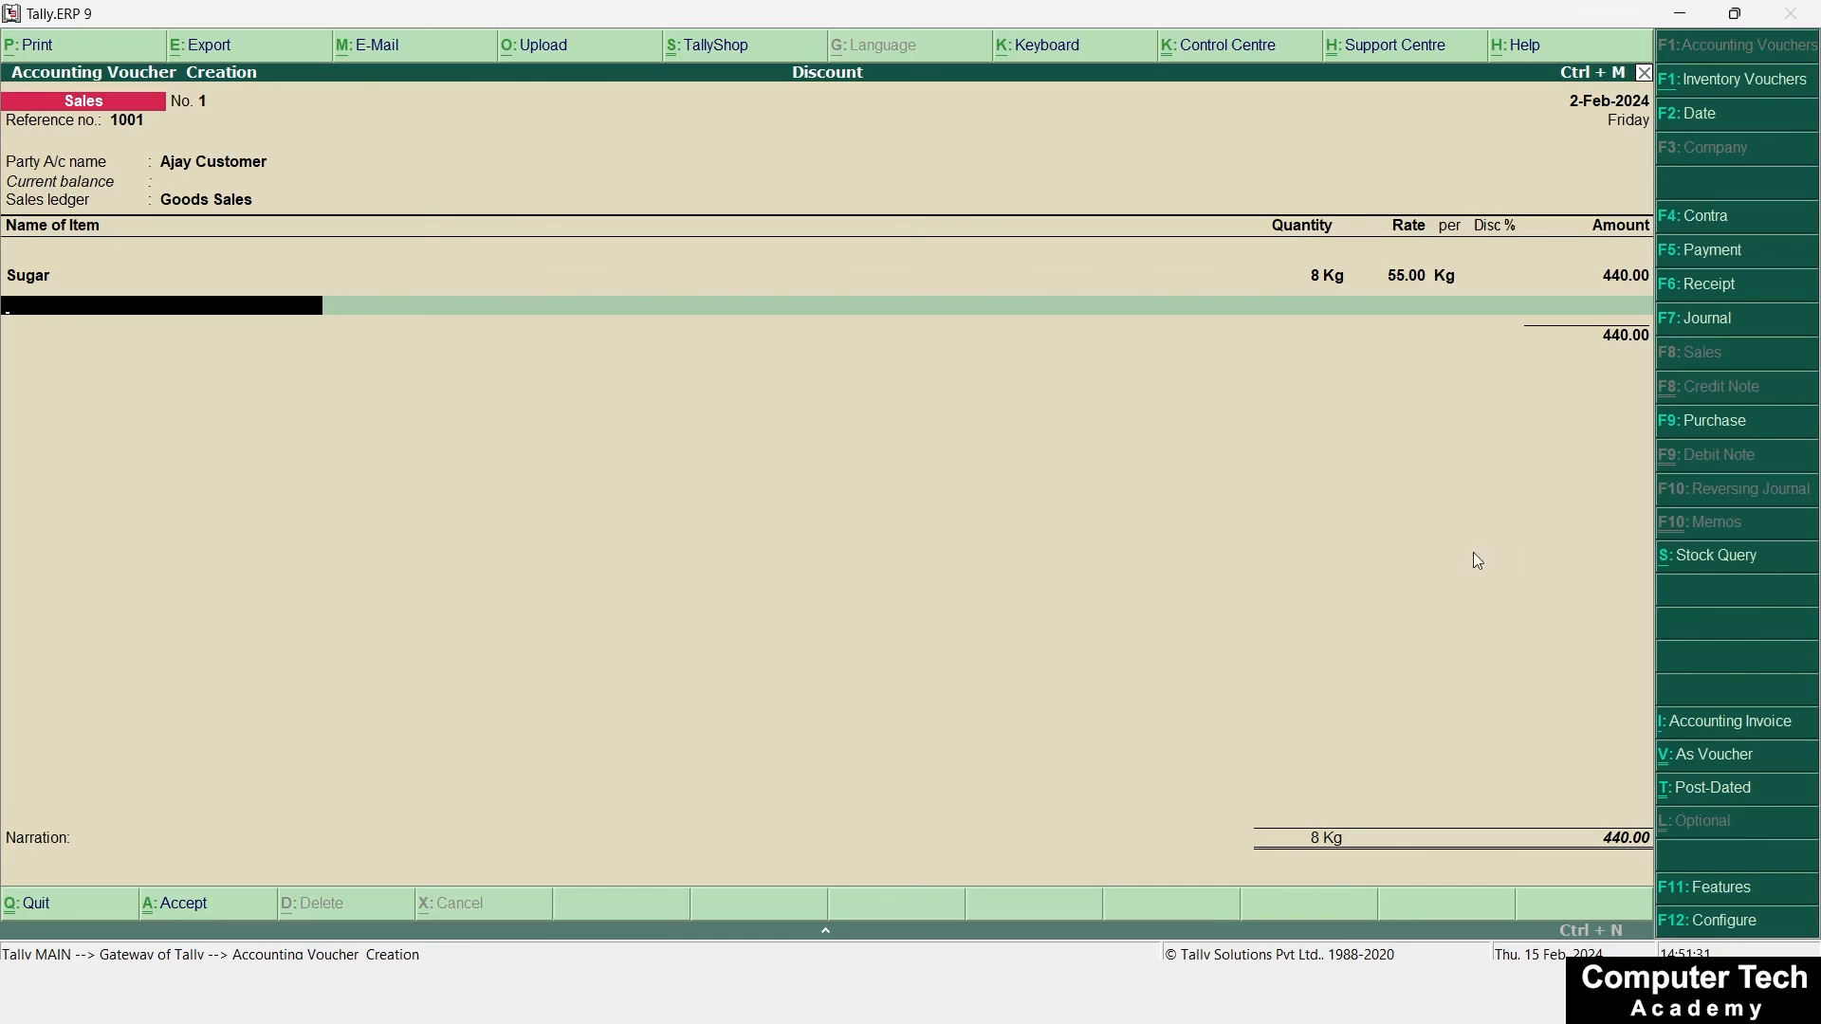
{"action": "type", "text": "Sal"}
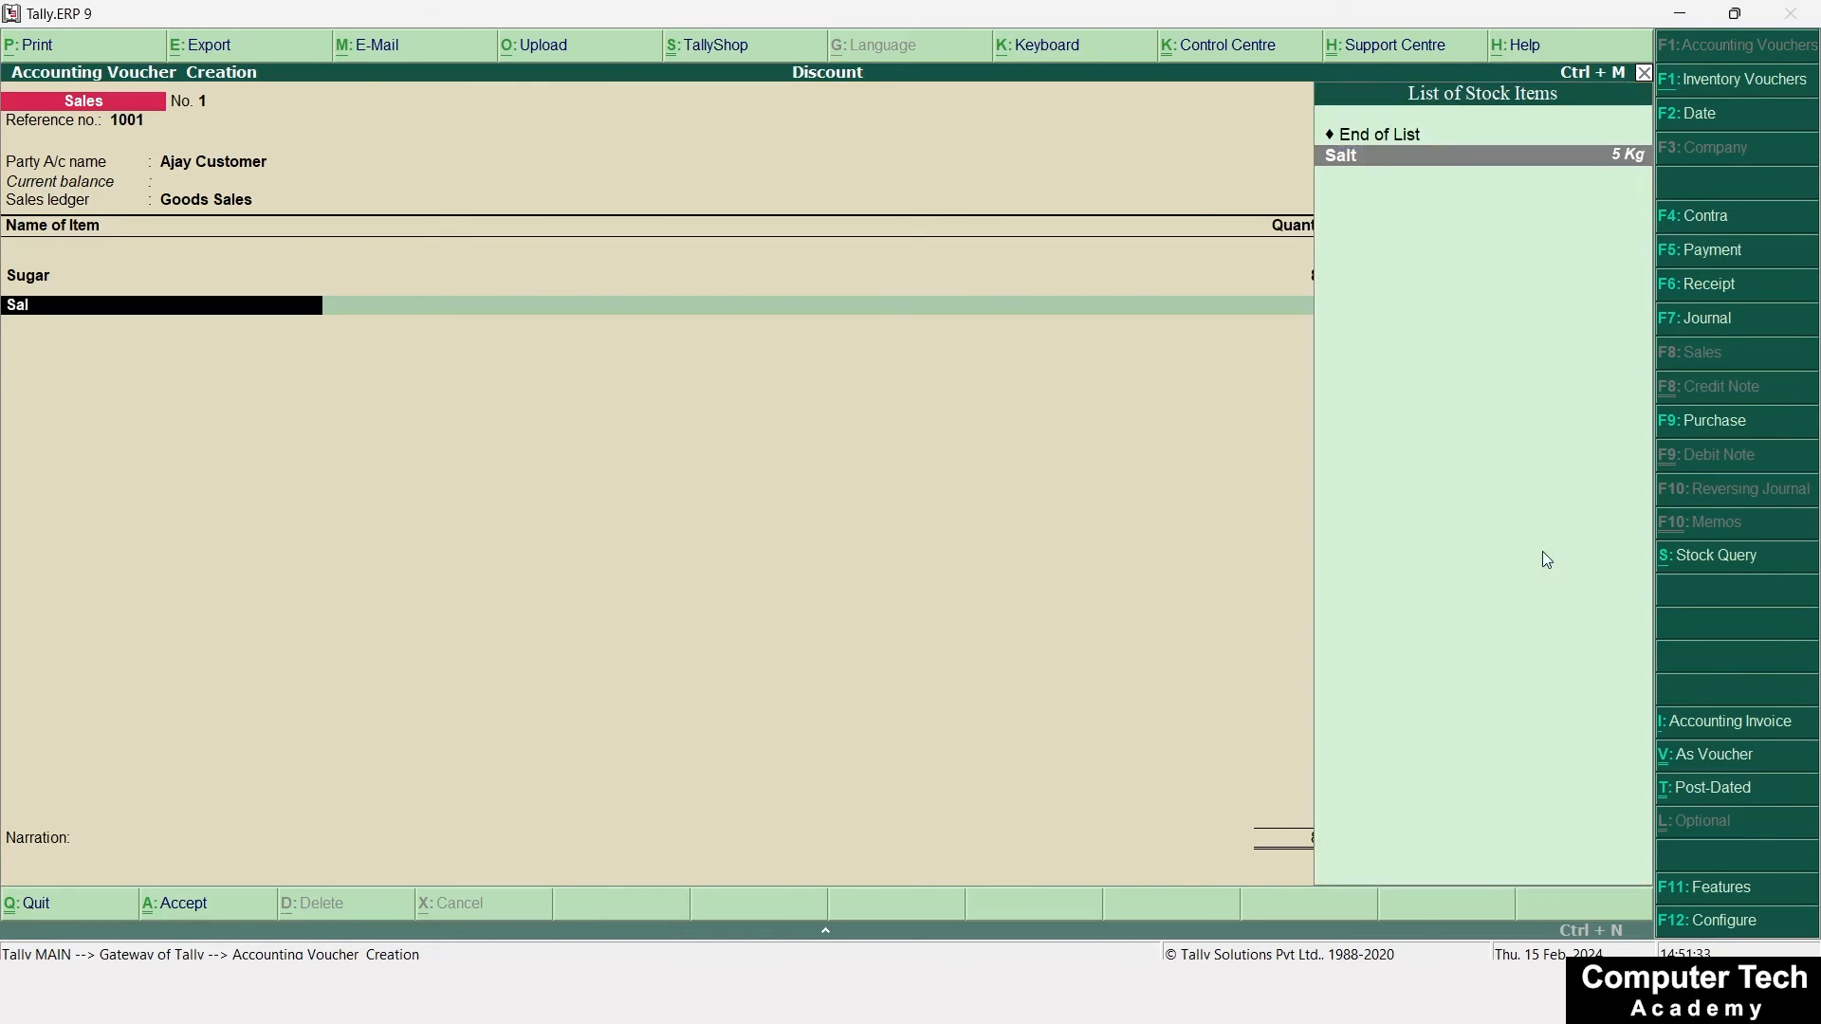
{"action": "key", "text": "Return"}
{"action": "type", "text": "5"}
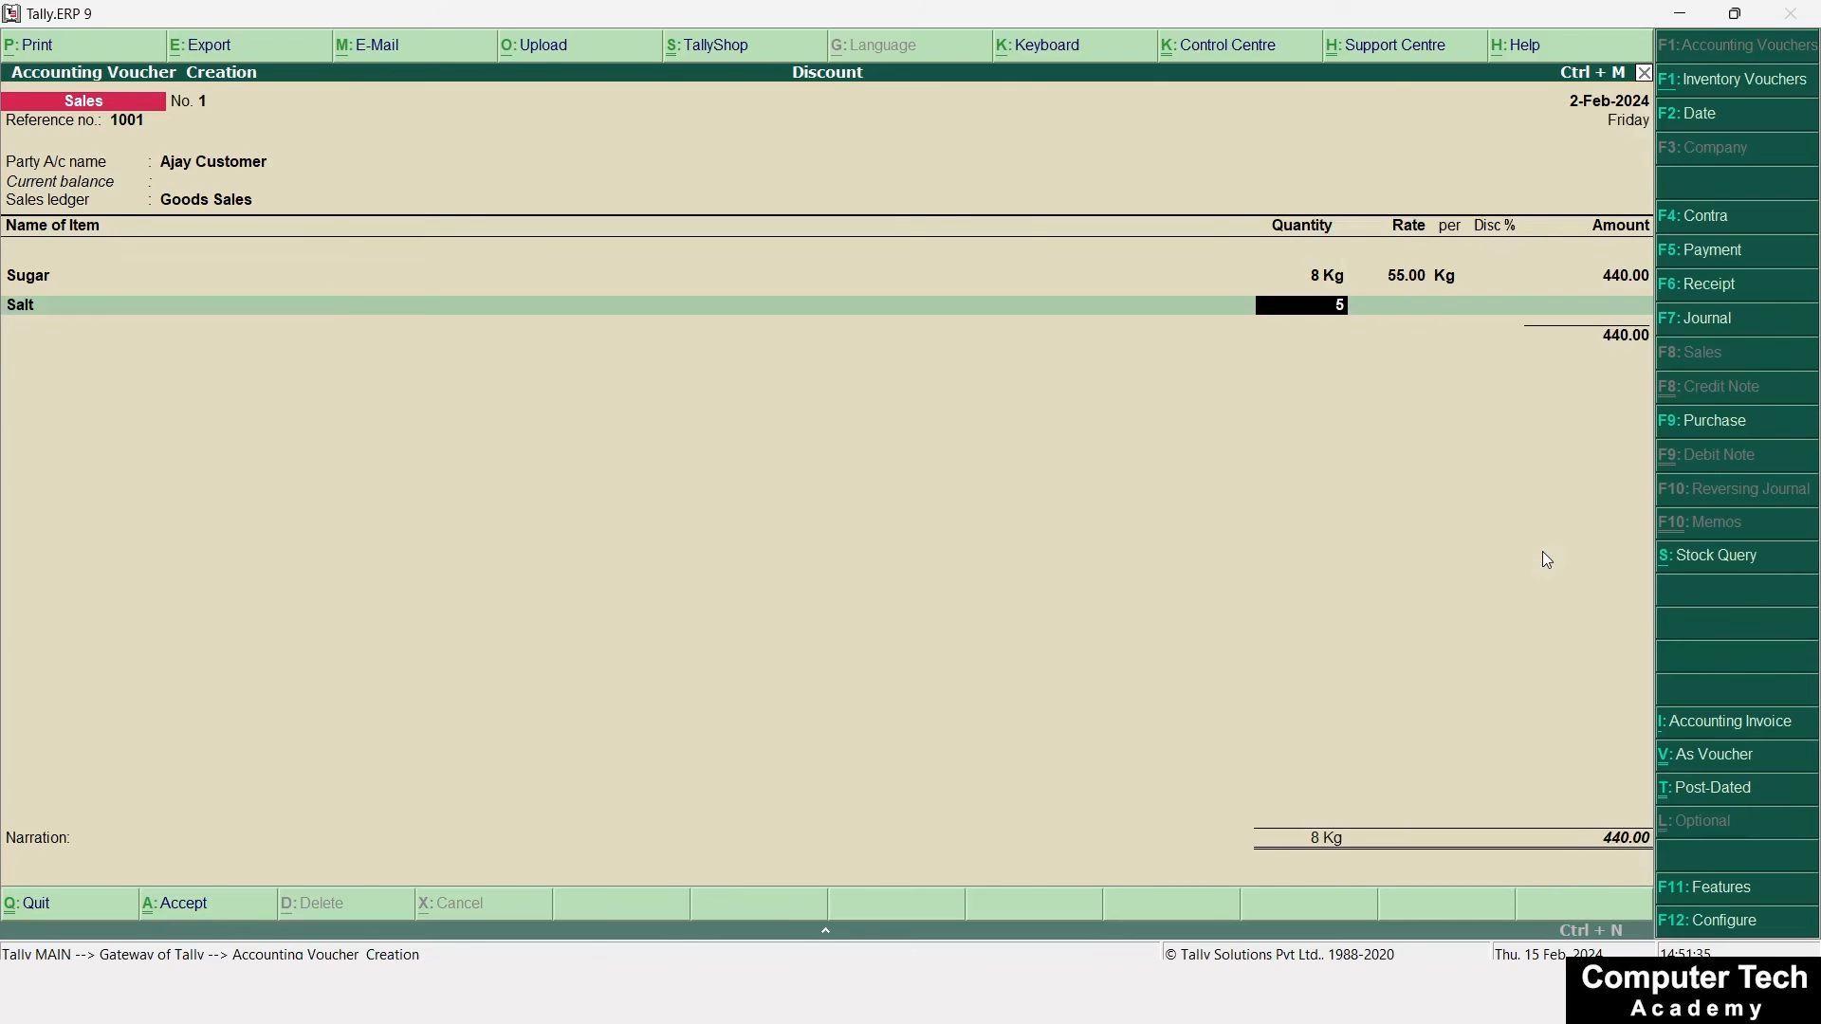
{"action": "key", "text": "Return"}
{"action": "type", "text": "25"}
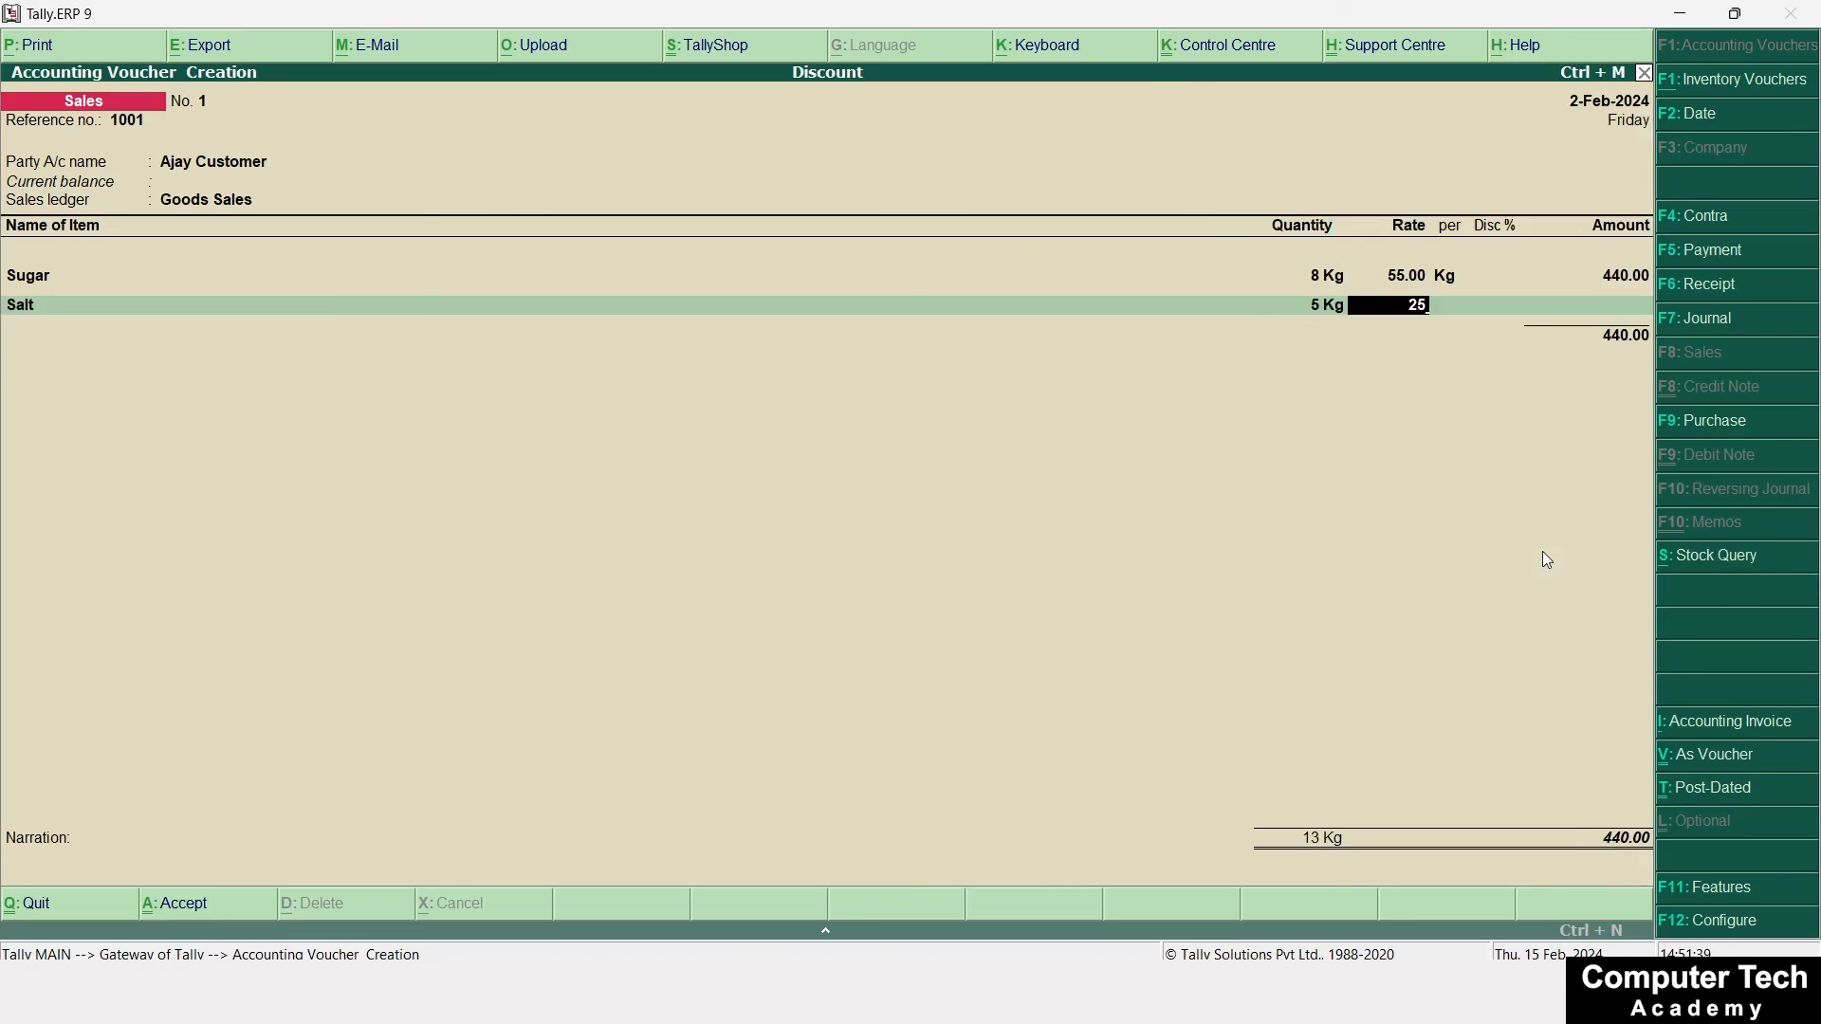
{"action": "key", "text": "Return"}
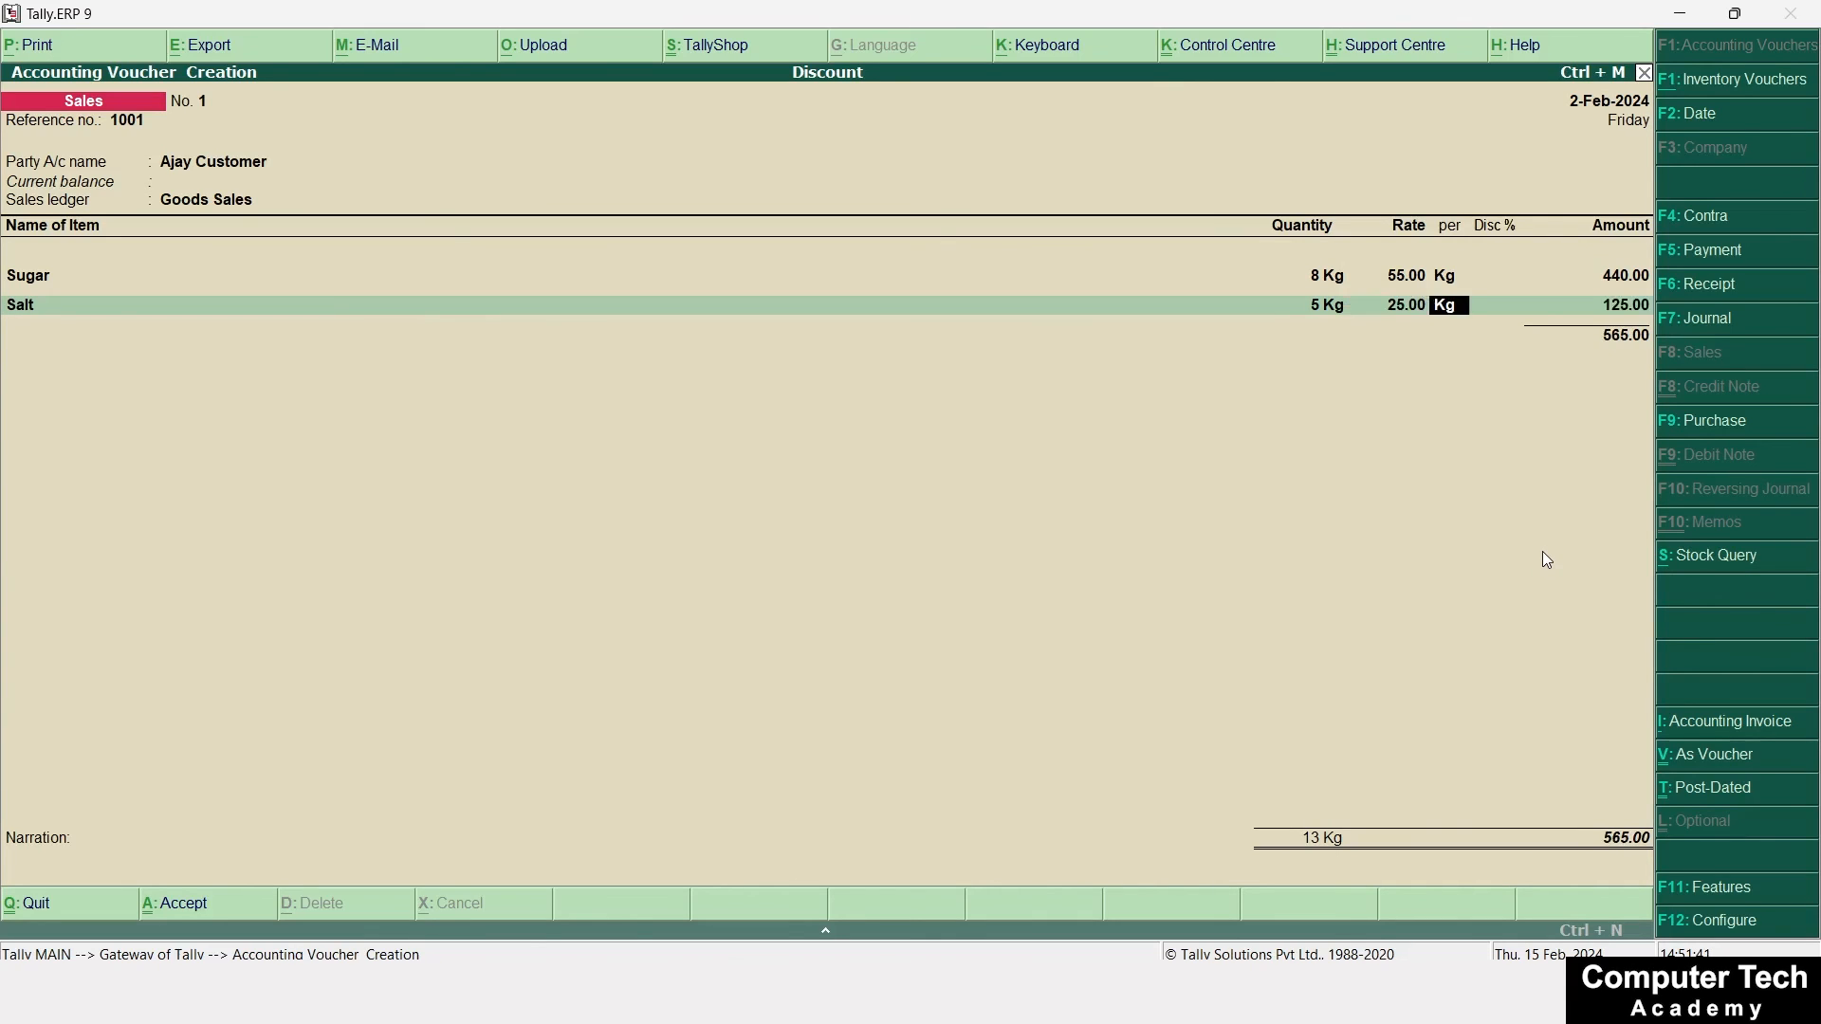
{"action": "key", "text": "Return"}
{"action": "key", "text": "Return"}
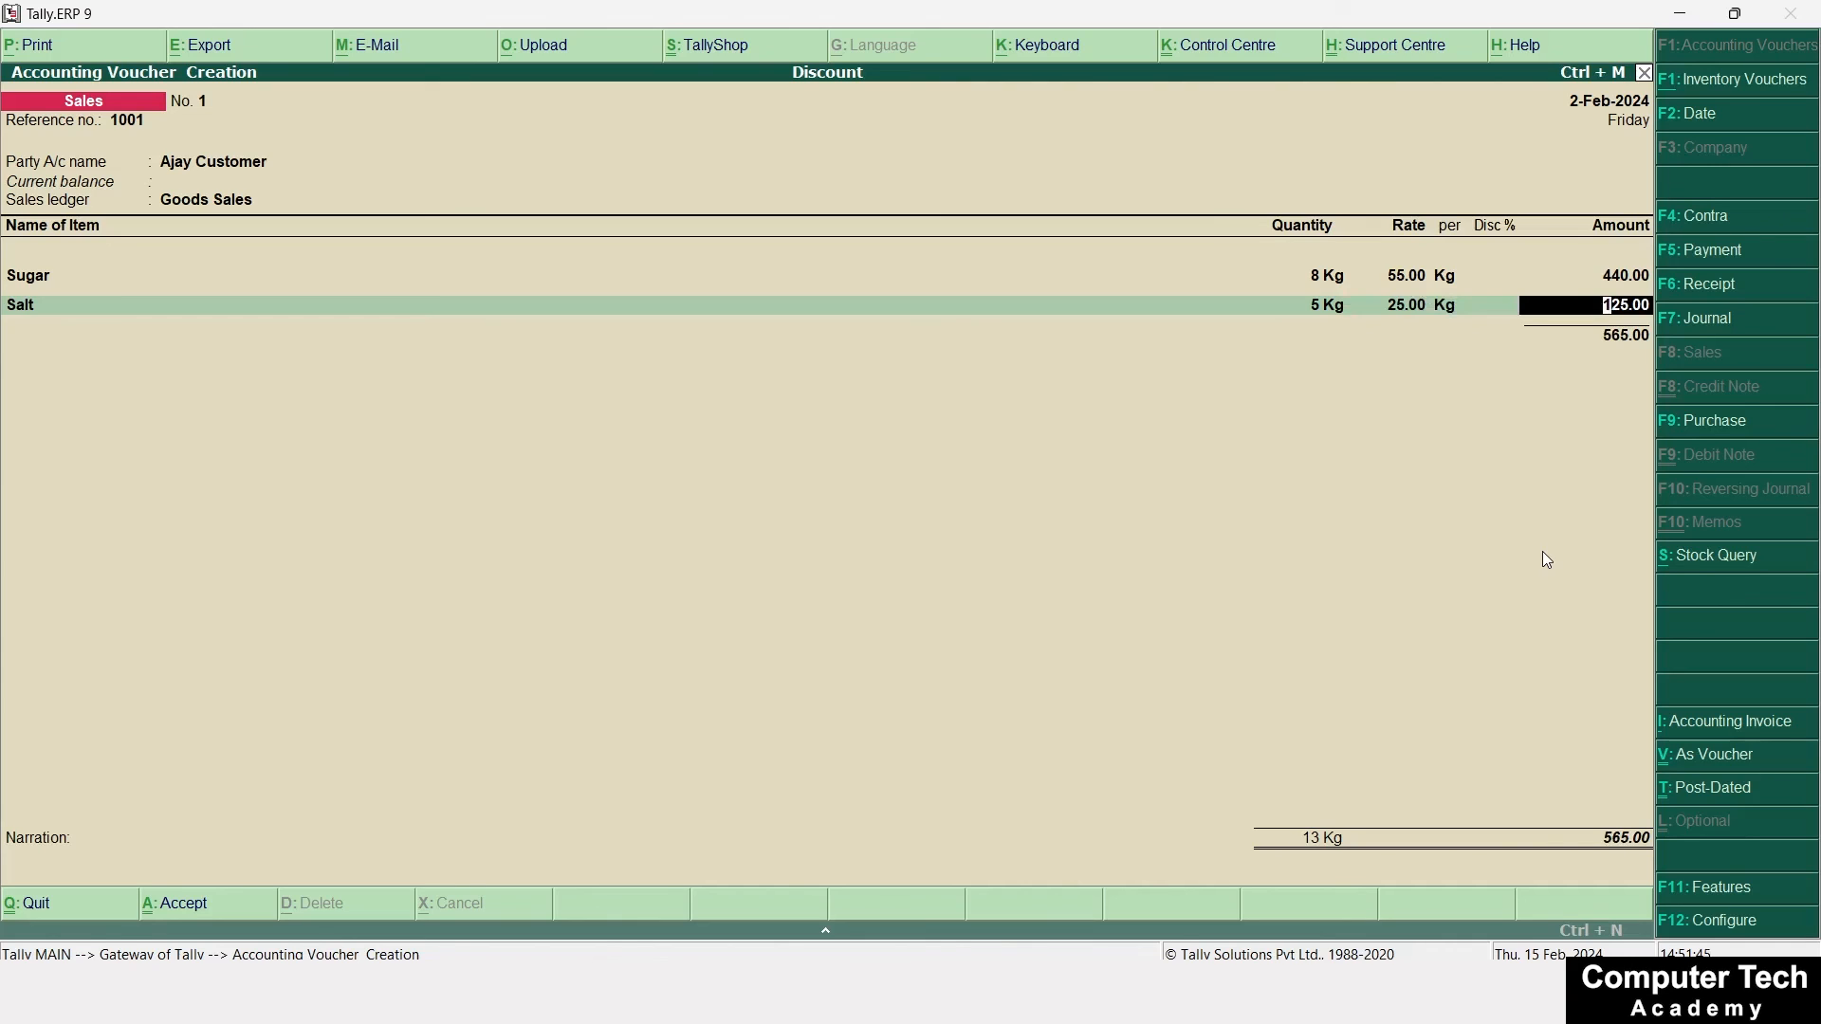
{"action": "key", "text": "Return"}
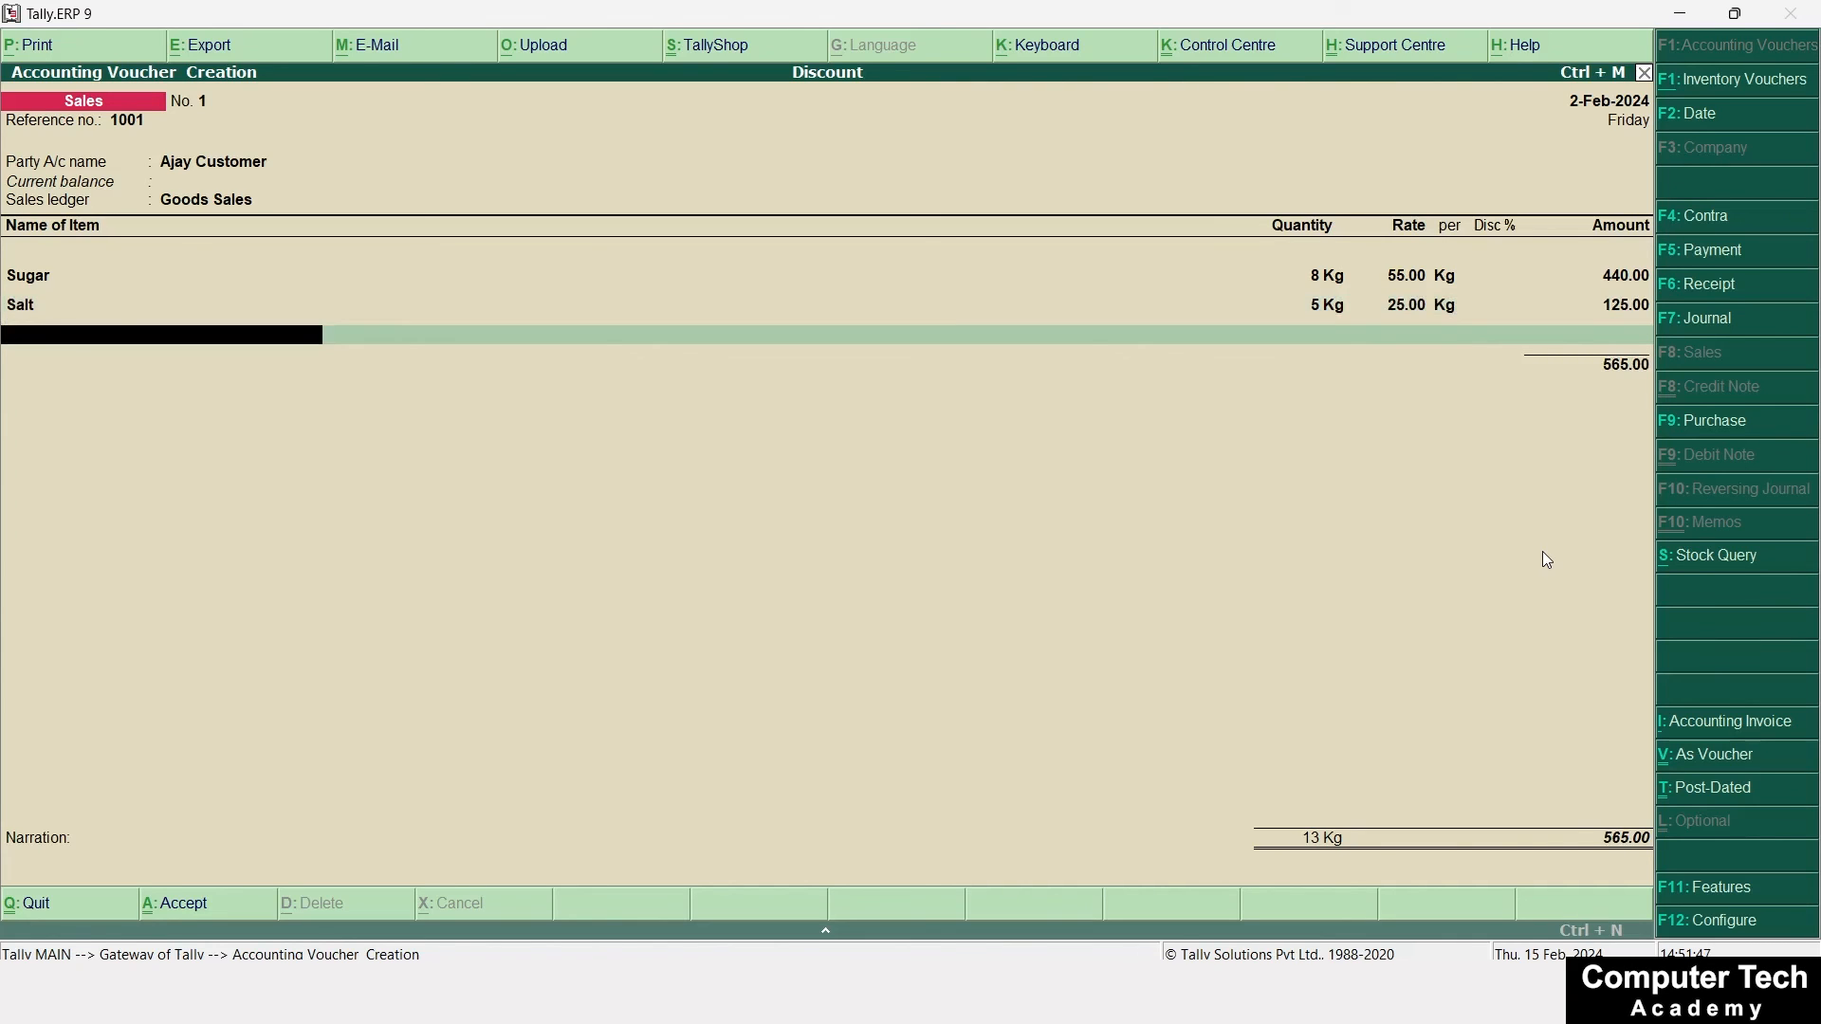
Check the discount terms on the sale slide and end the voucher's item list after Salt
{"action": "key", "text": "alt+Tab"}
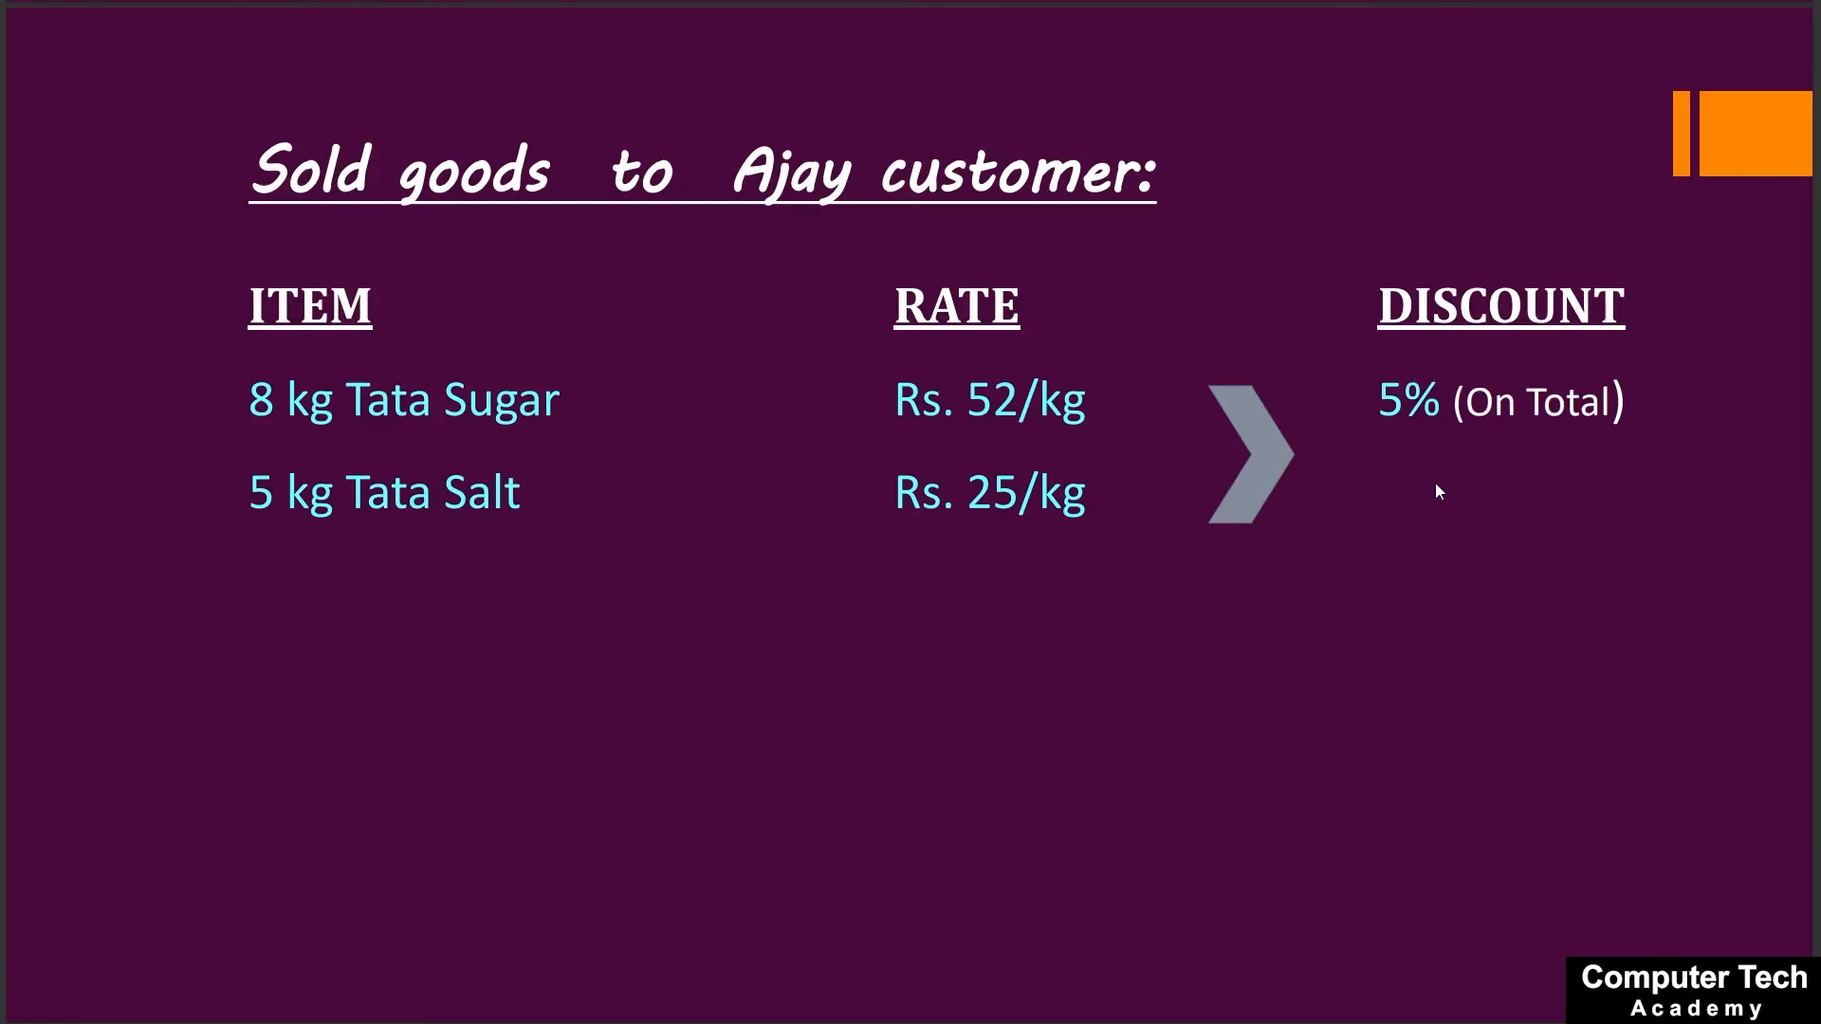
{"action": "key", "text": "alt+Tab"}
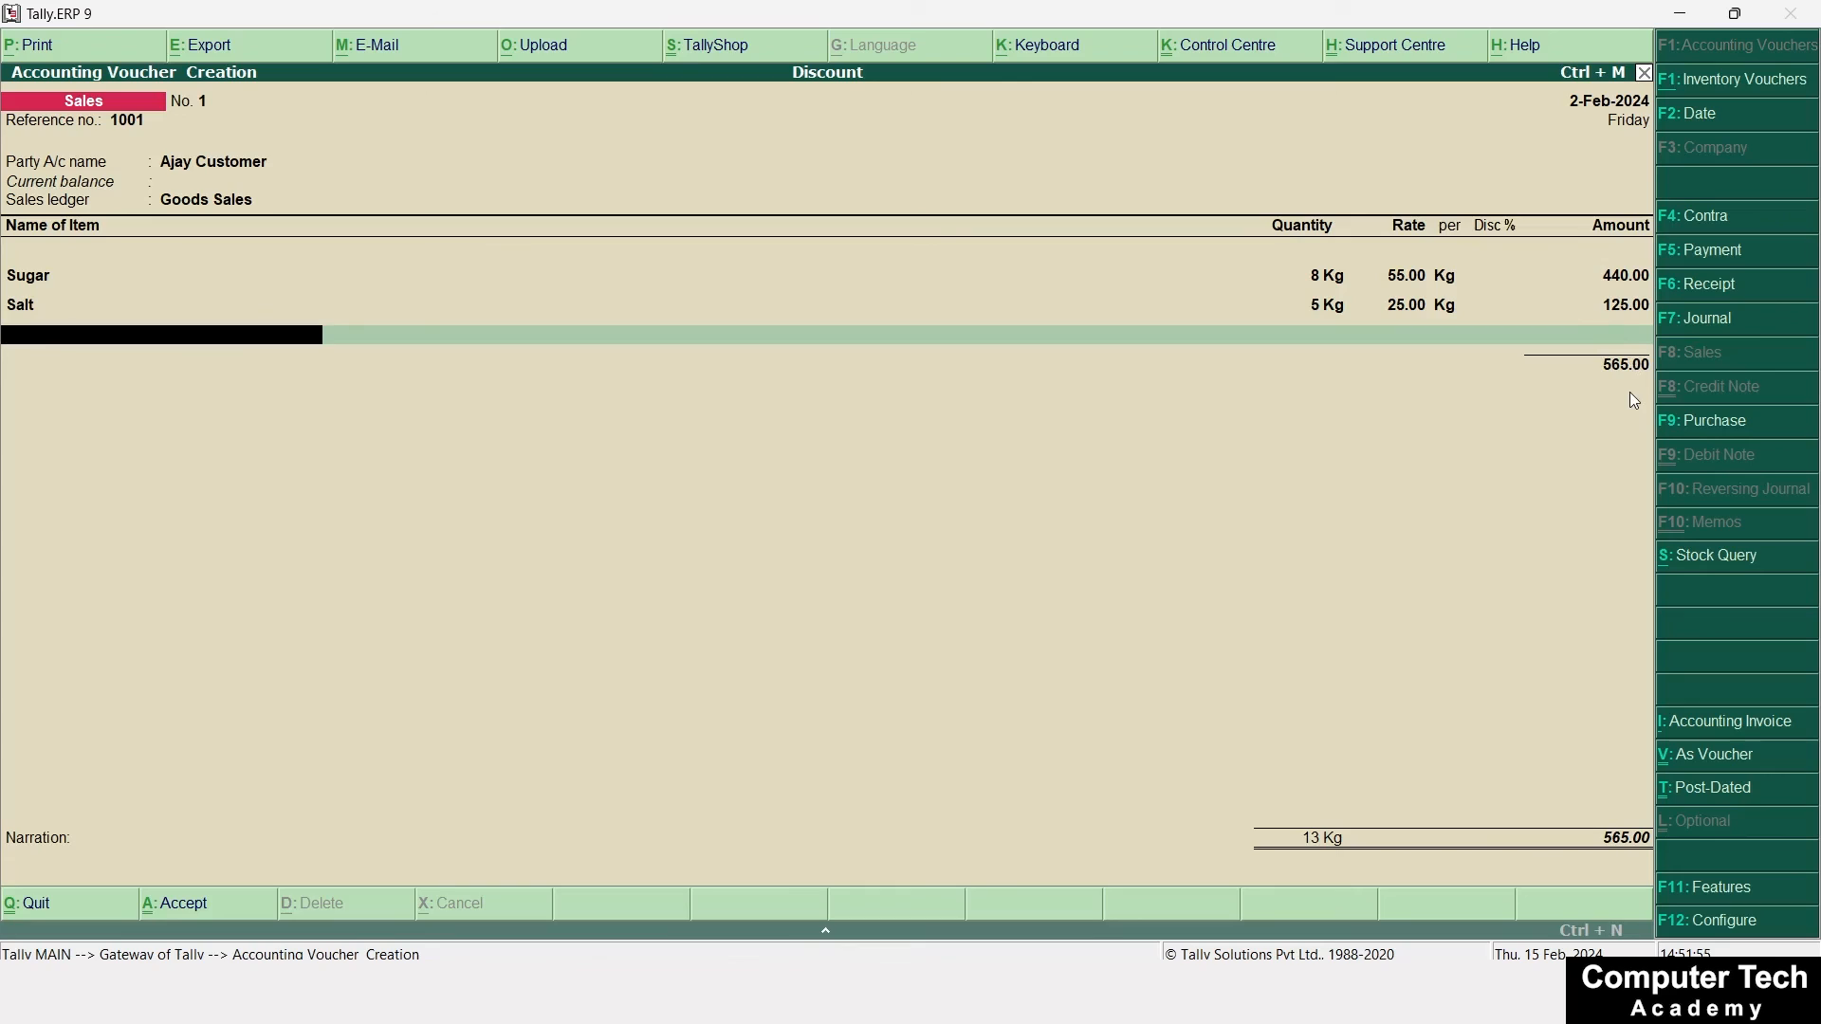
{"action": "key", "text": "Return"}
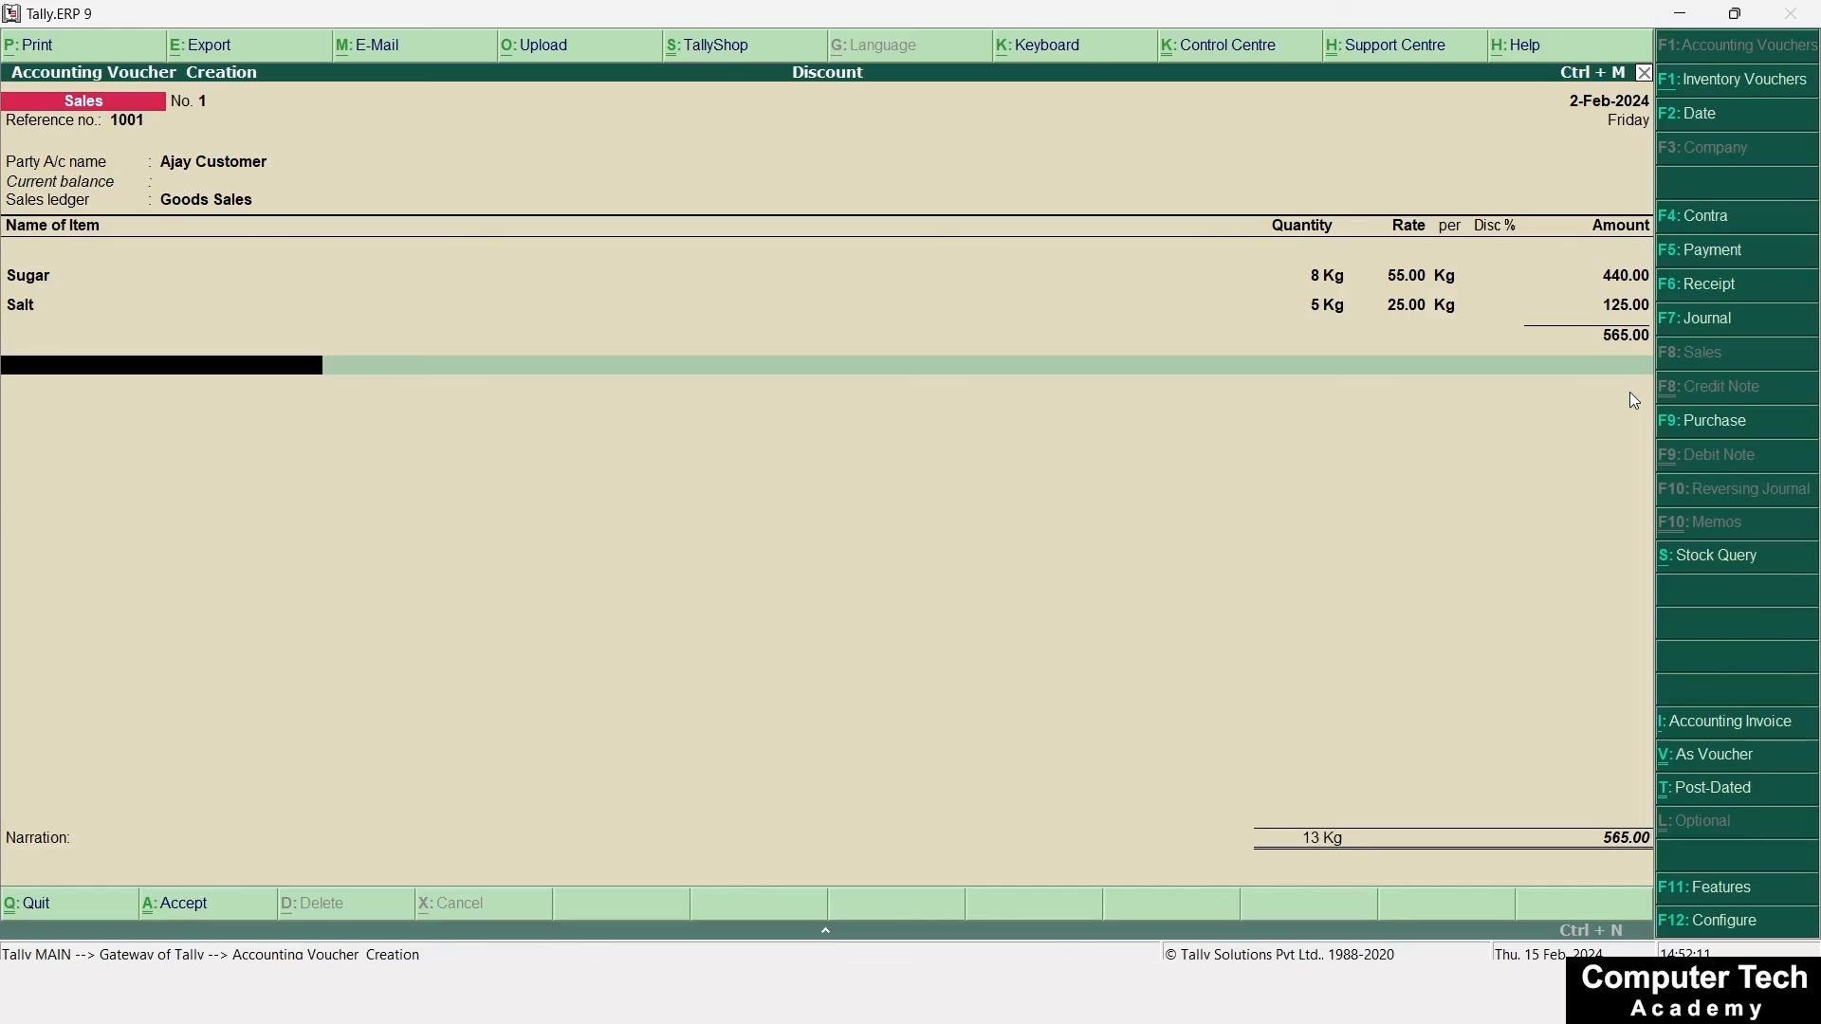
{"action": "key", "text": "BackSpace"}
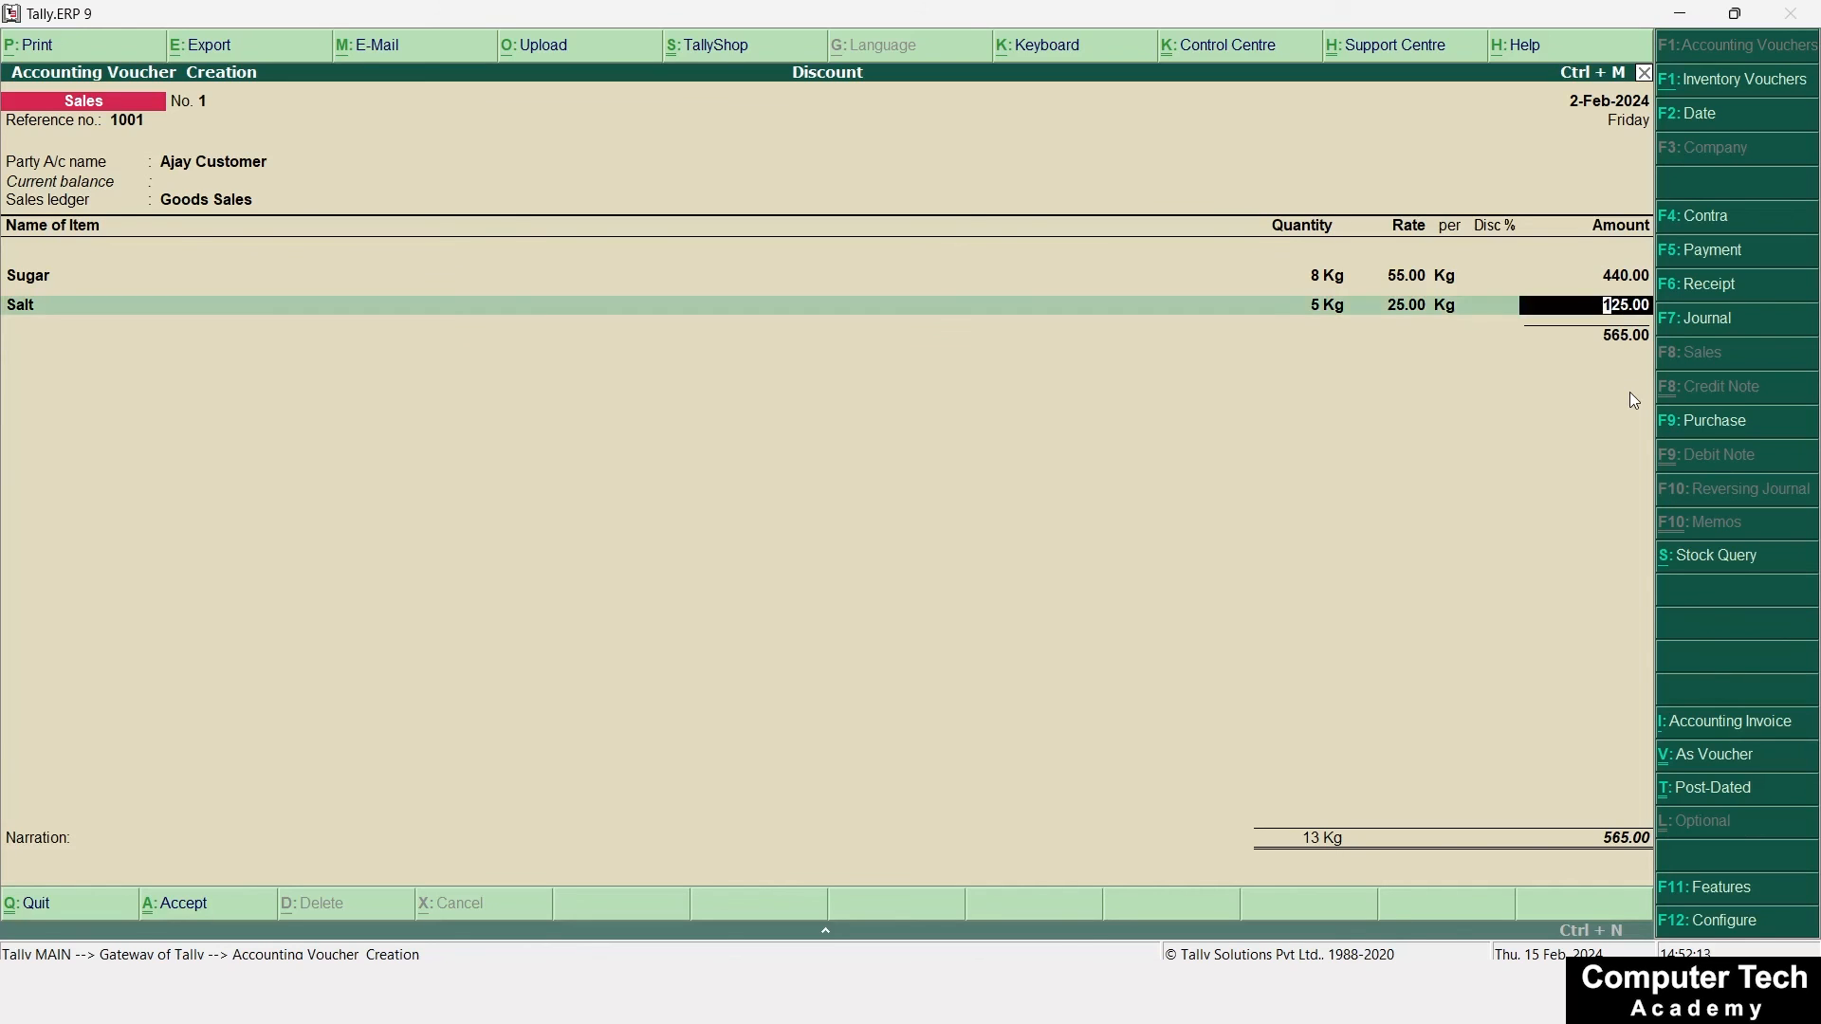
{"action": "key", "text": "Return"}
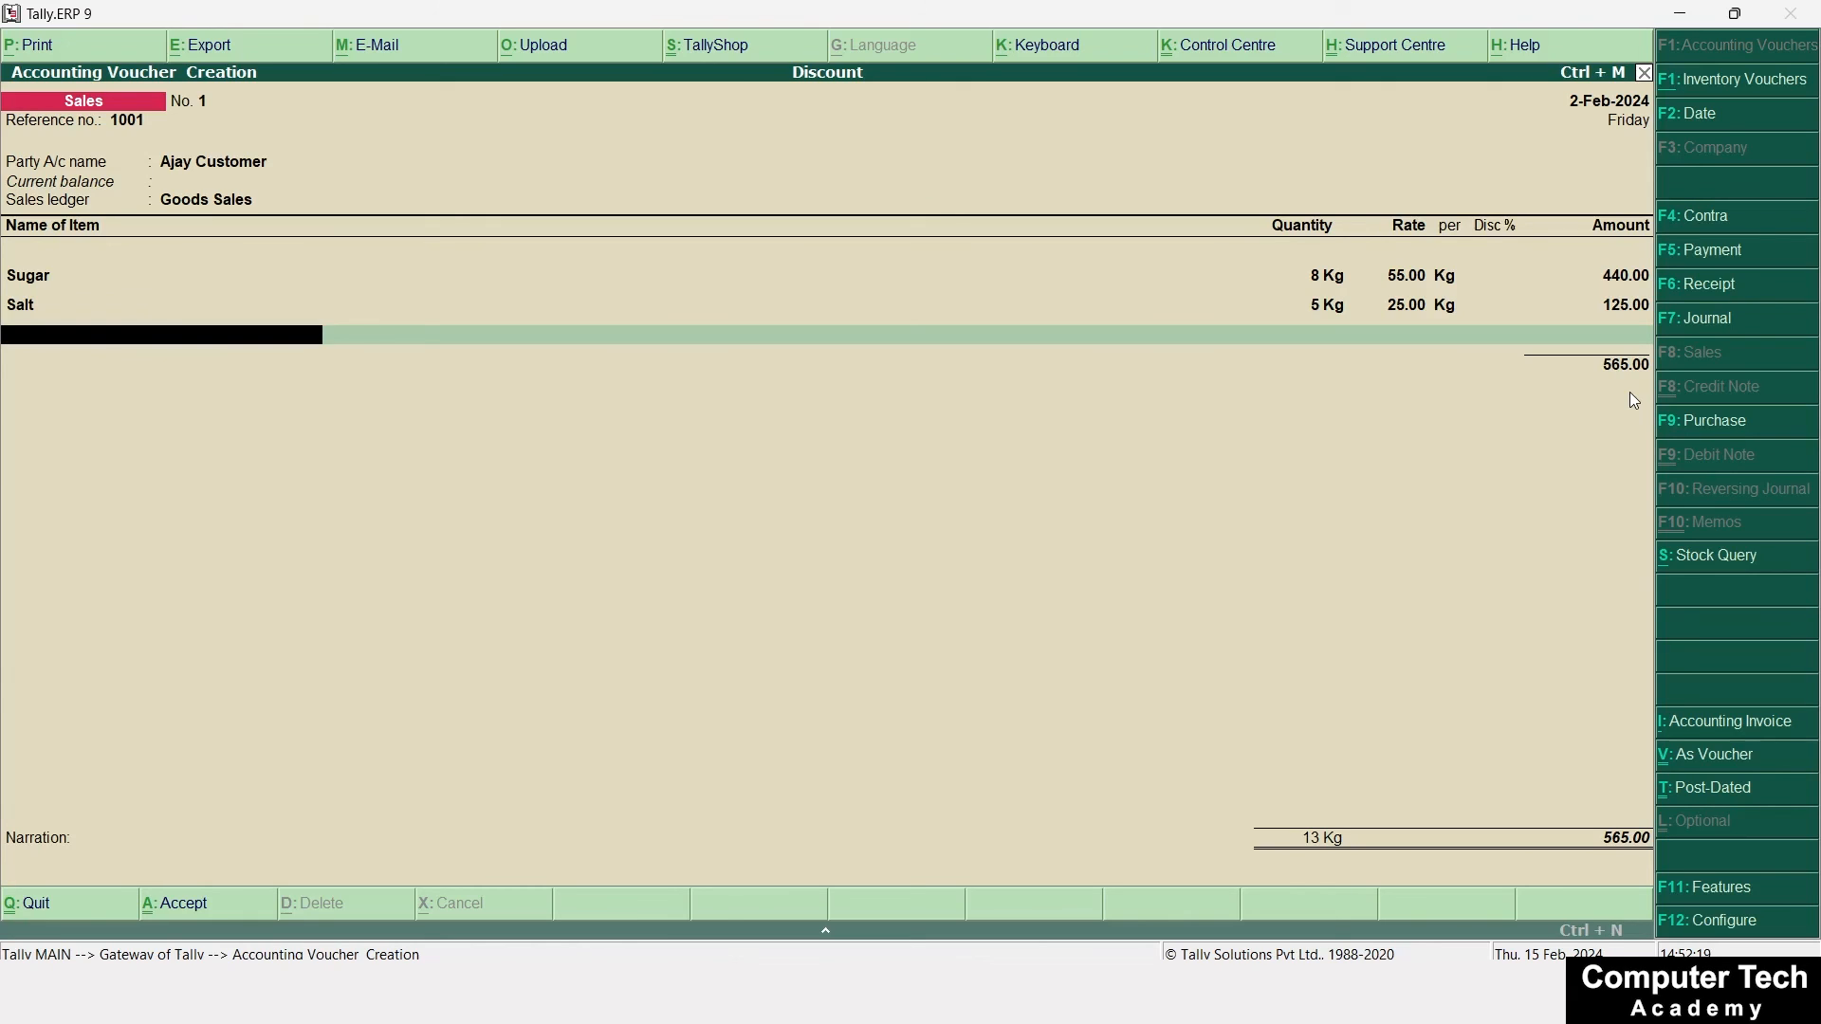
{"action": "key", "text": "Return"}
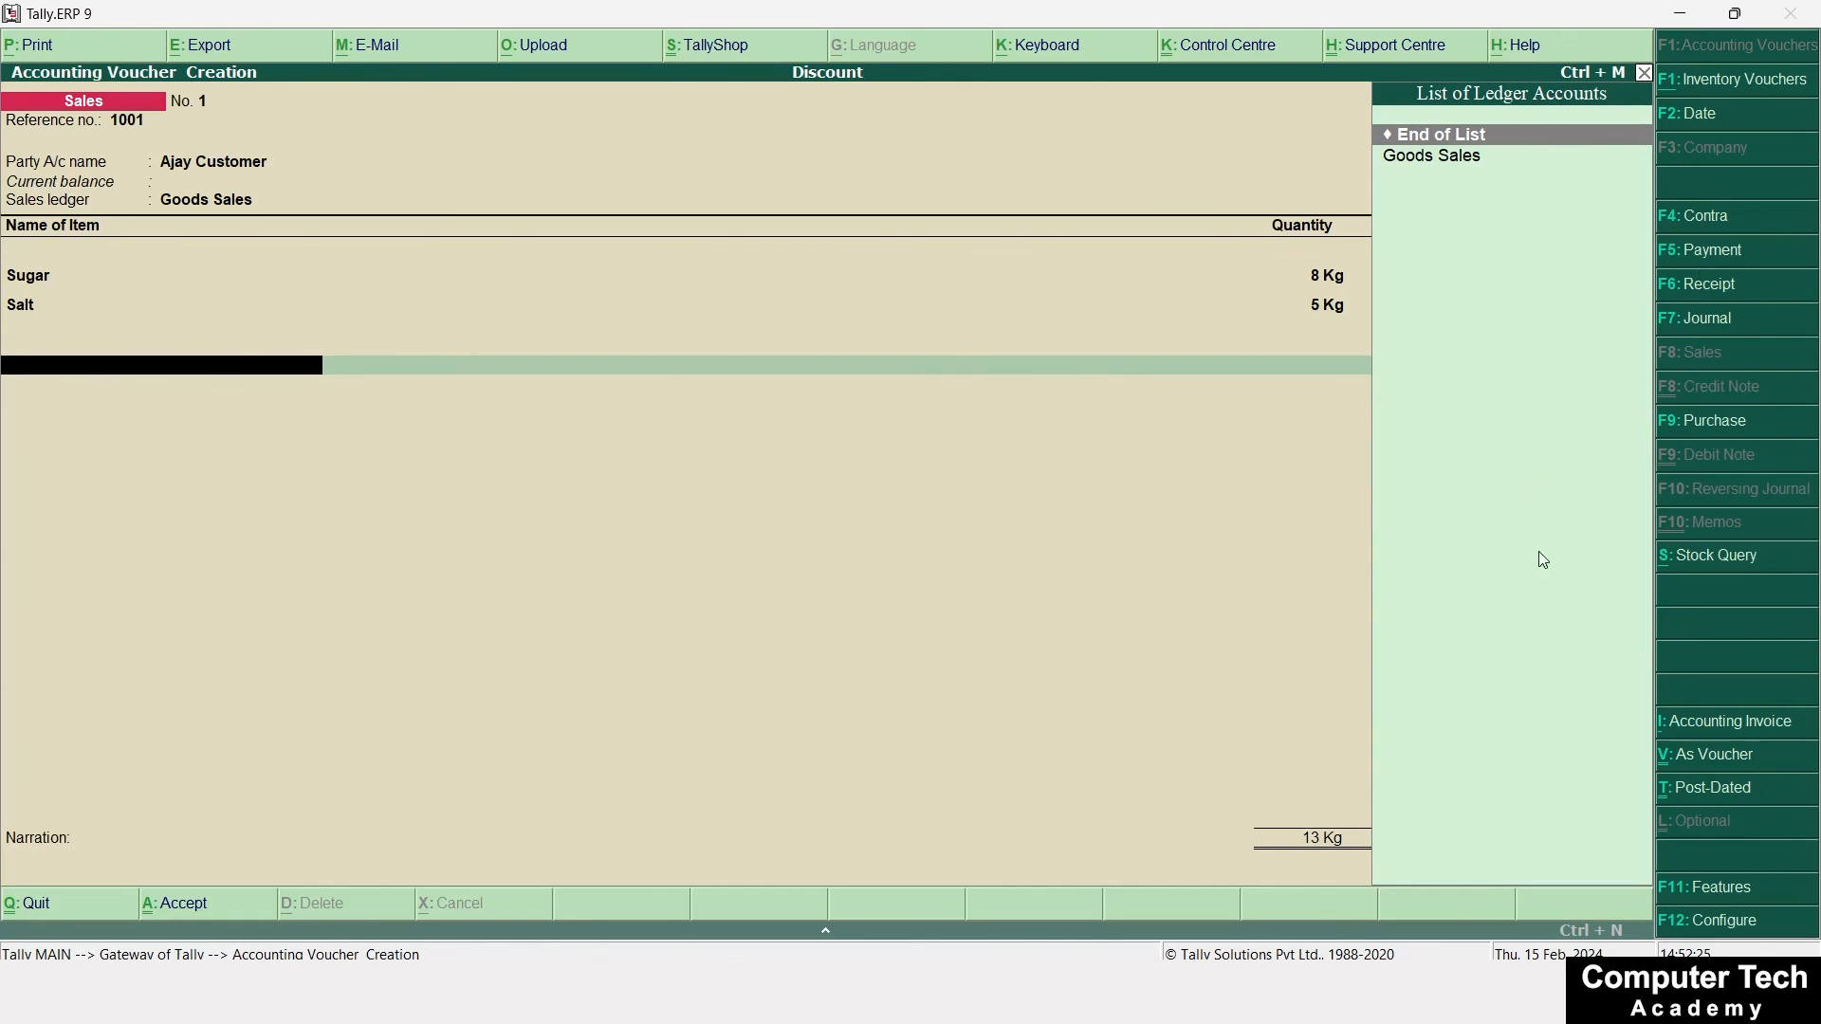
Create the ledger Discount under Direct Expenses and add it below the items' subtotal in the sales voucher
{"action": "key", "text": "alt+c"}
{"action": "type", "text": "Dis"}
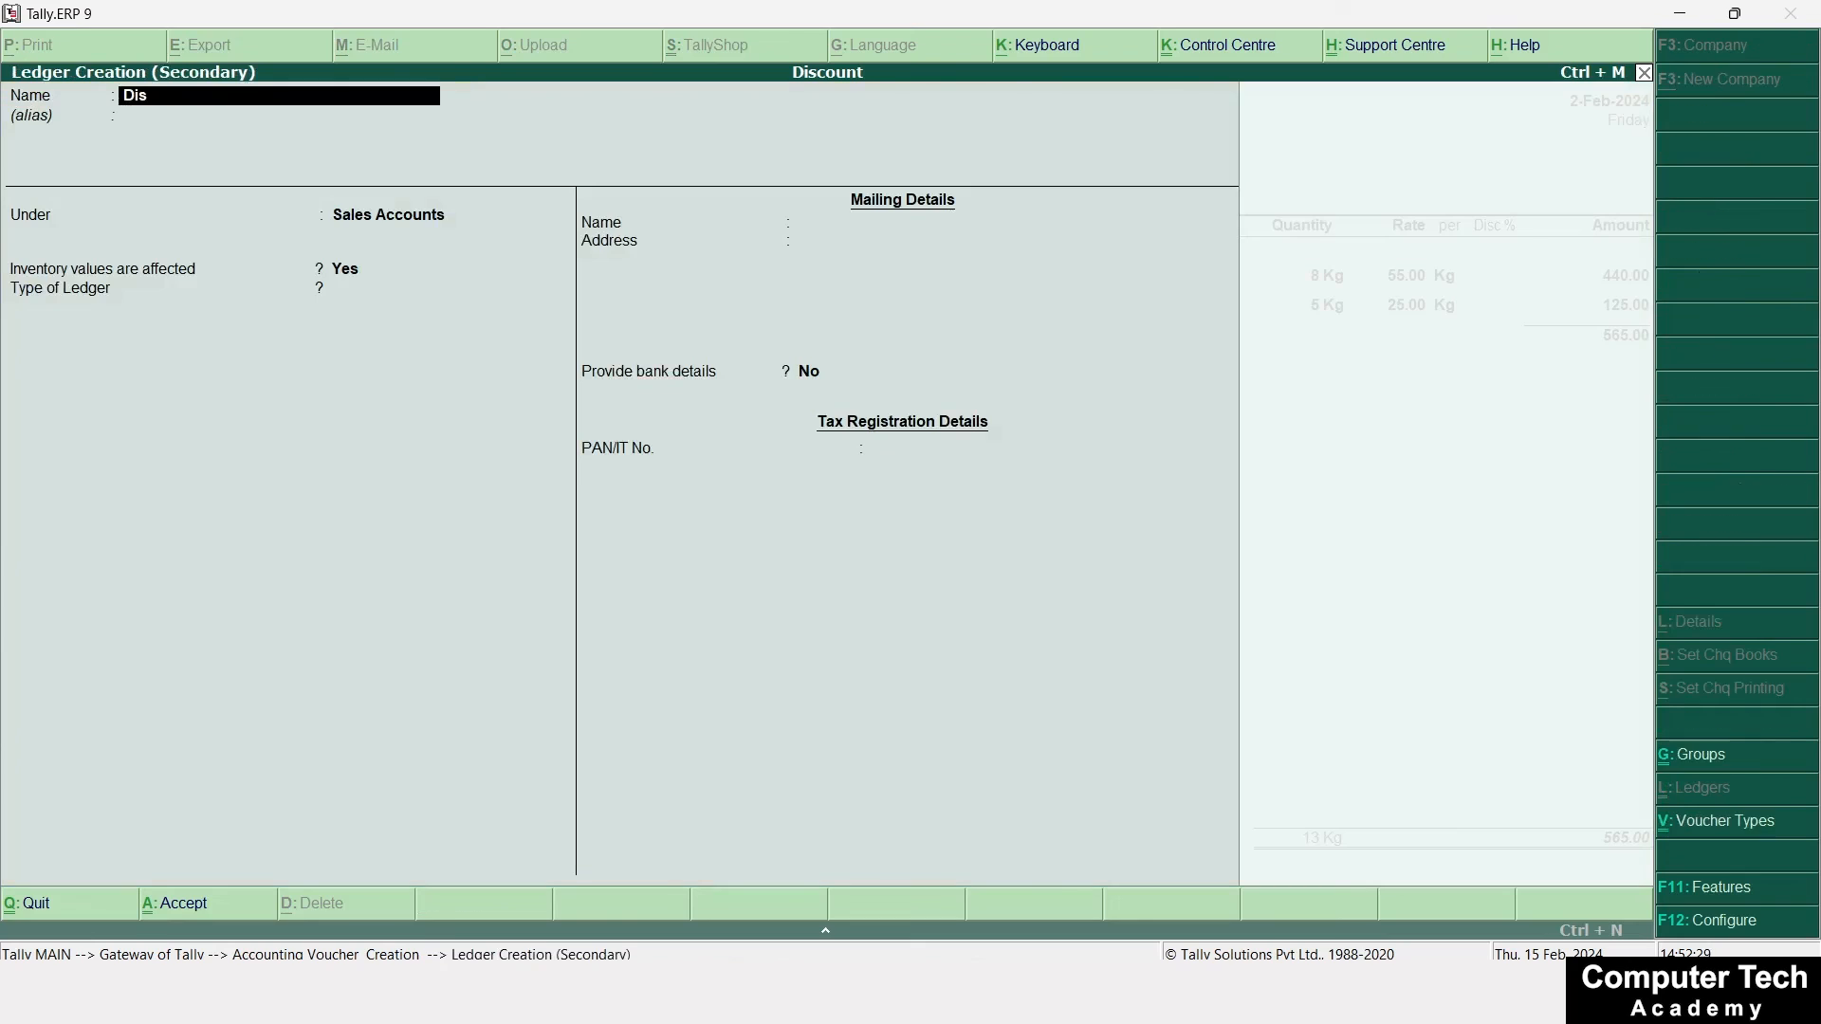
{"action": "type", "text": "count"}
{"action": "key", "text": "Return"}
{"action": "key", "text": "Return"}
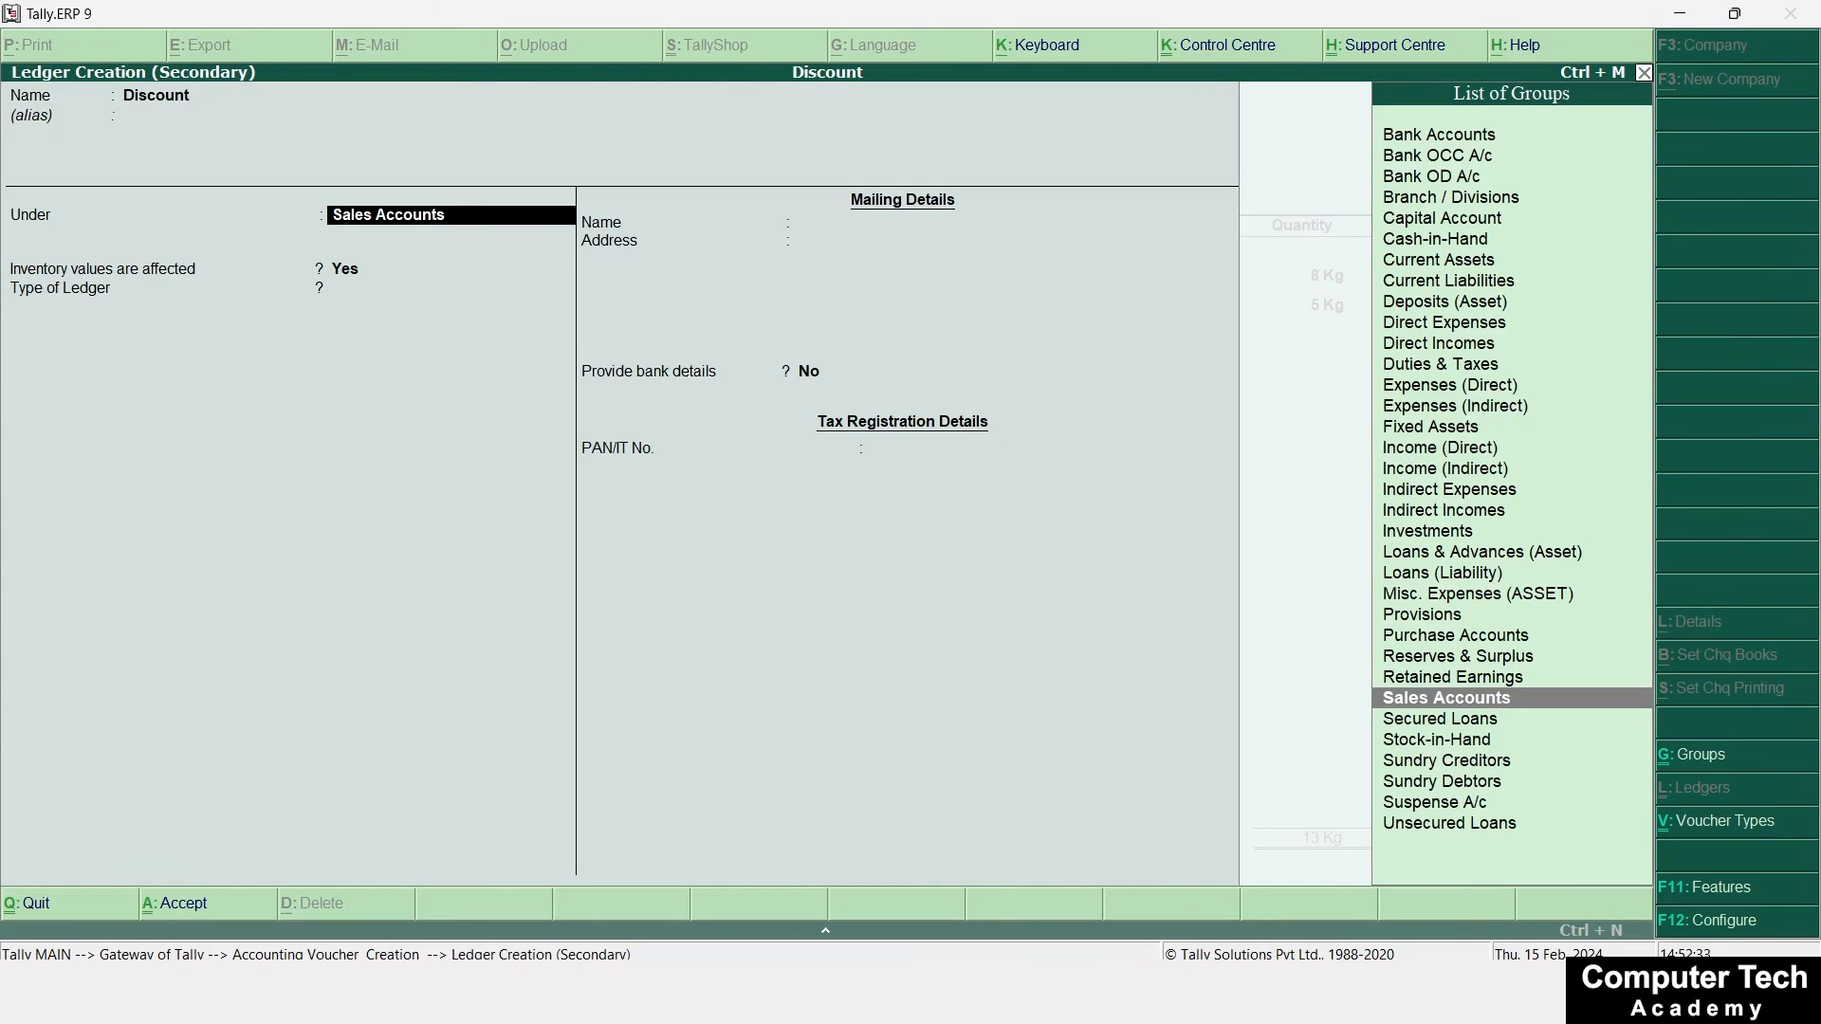
{"action": "type", "text": "Di"}
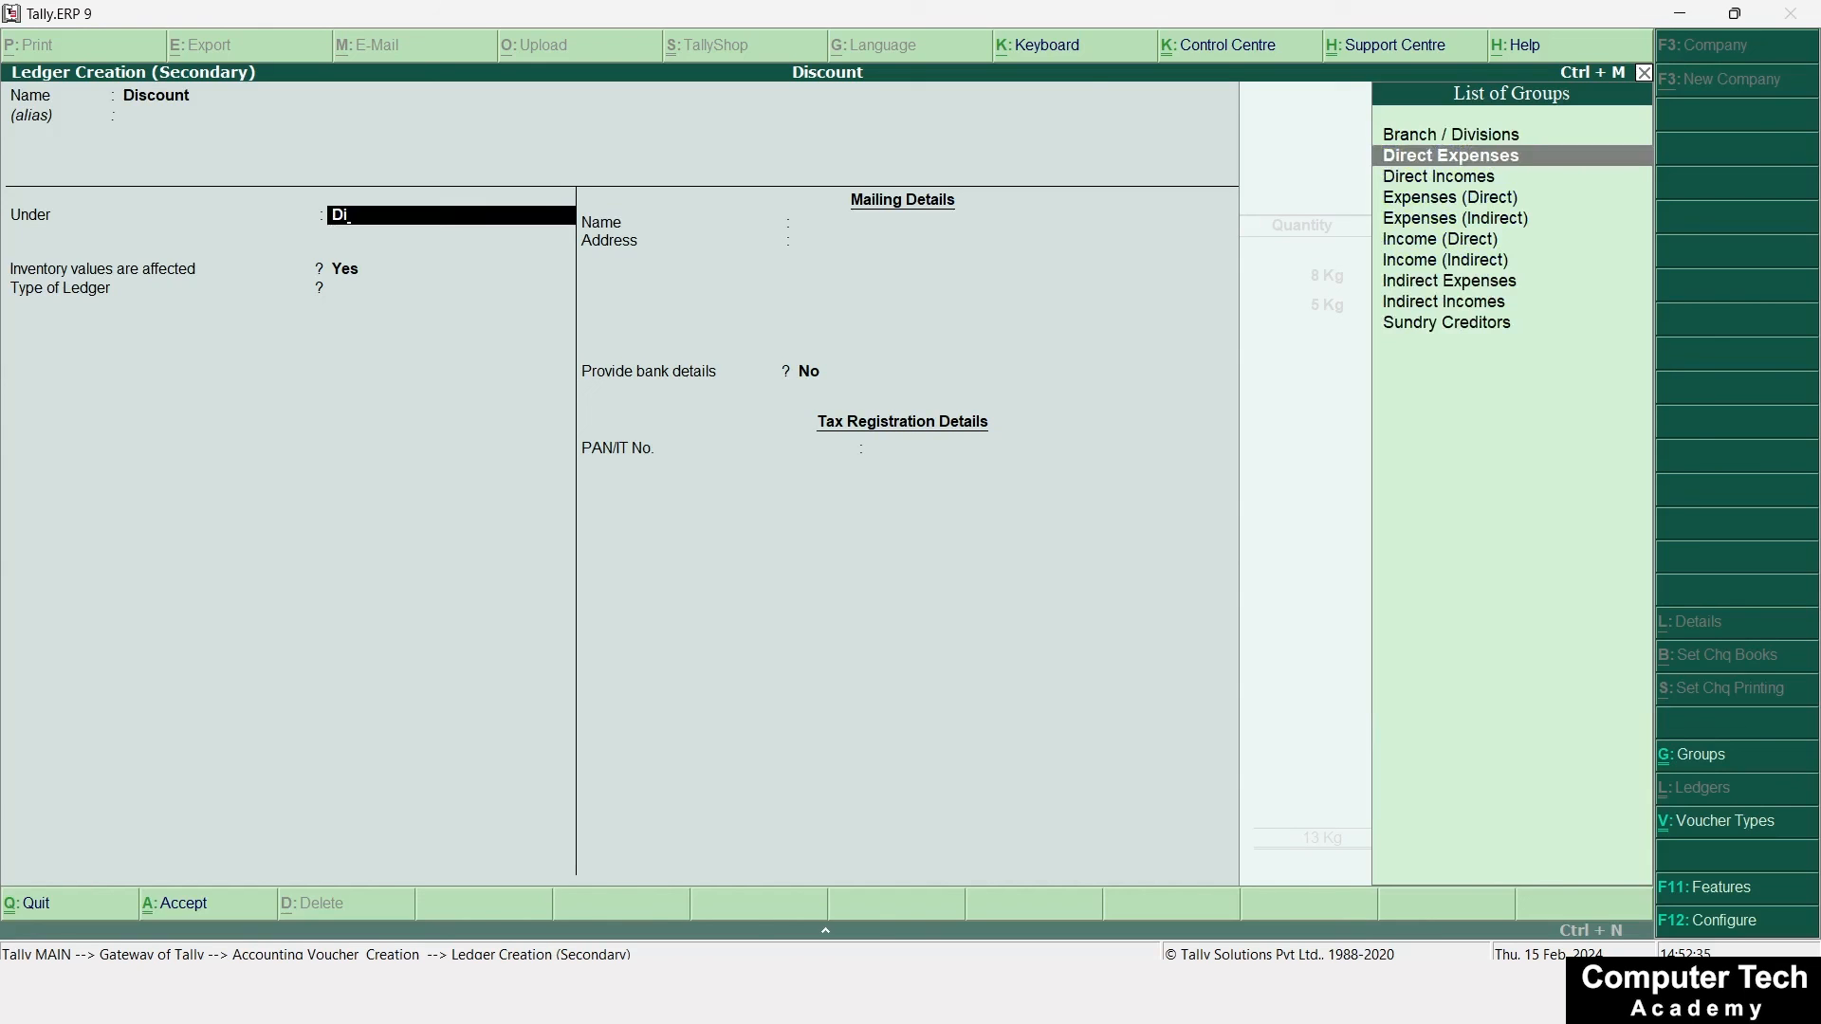
{"action": "key", "text": "Return"}
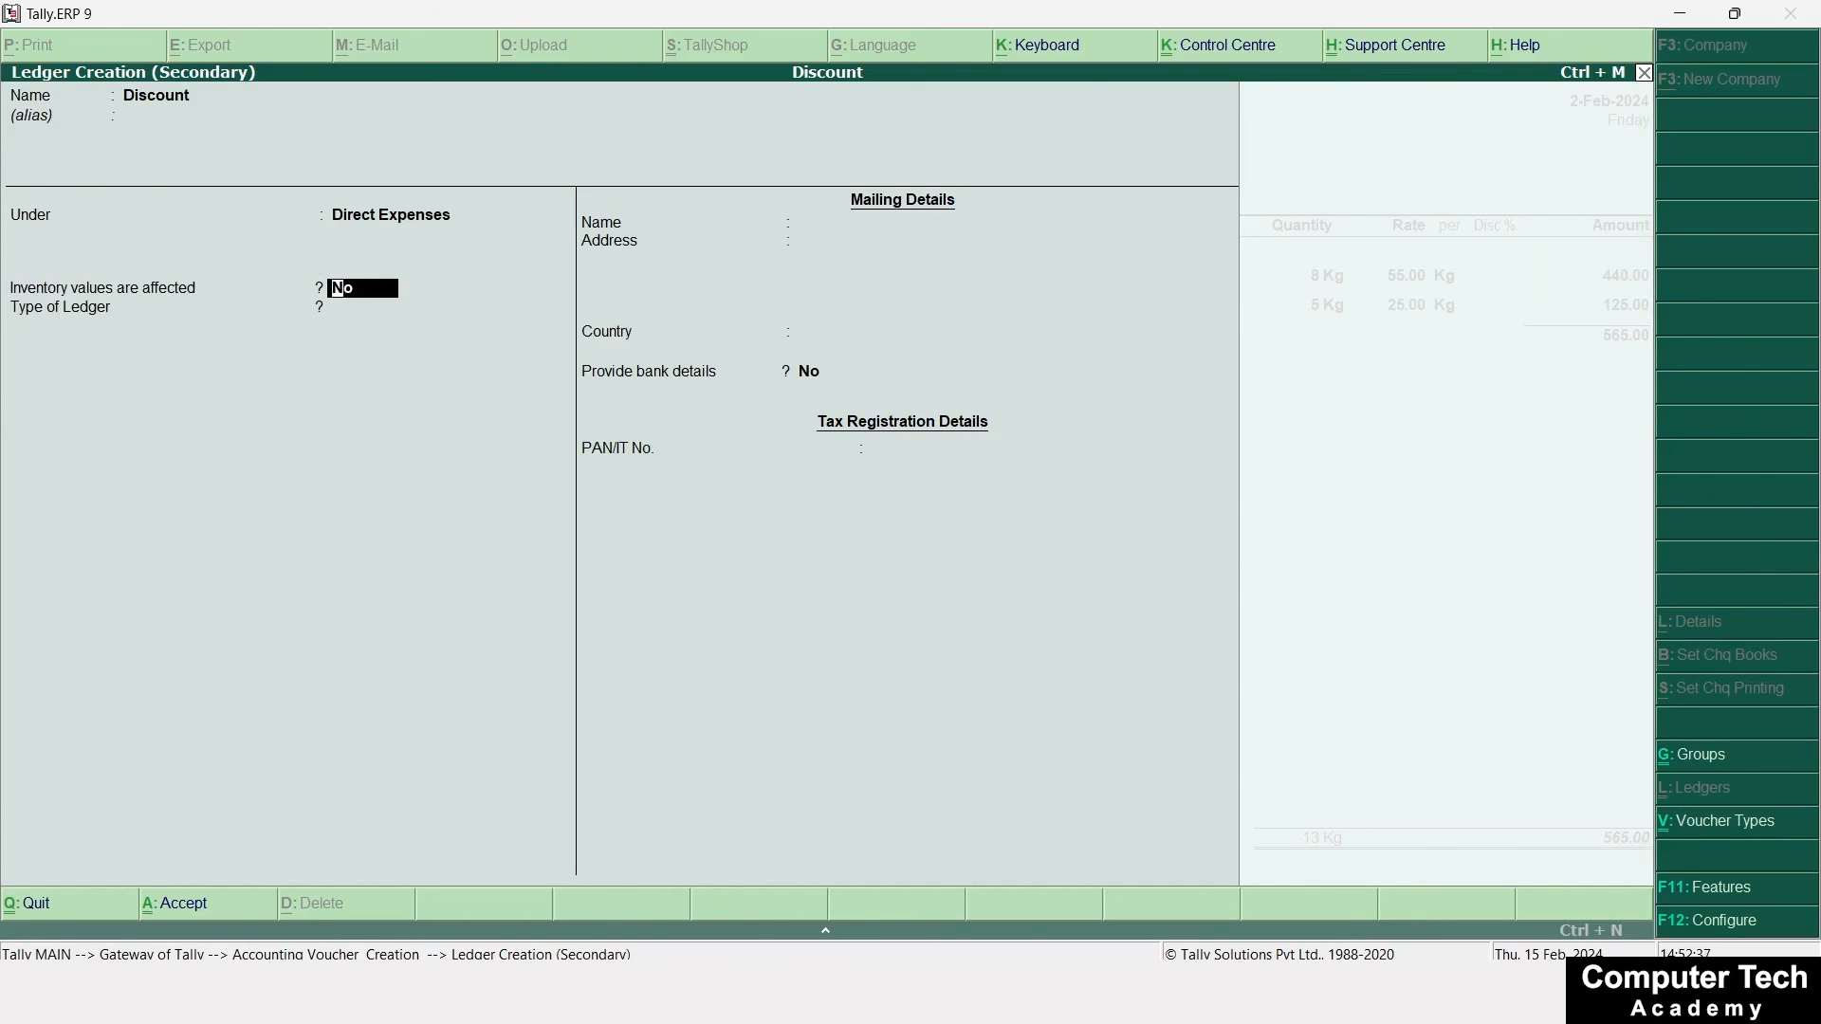
{"action": "key", "text": "ctrl+a"}
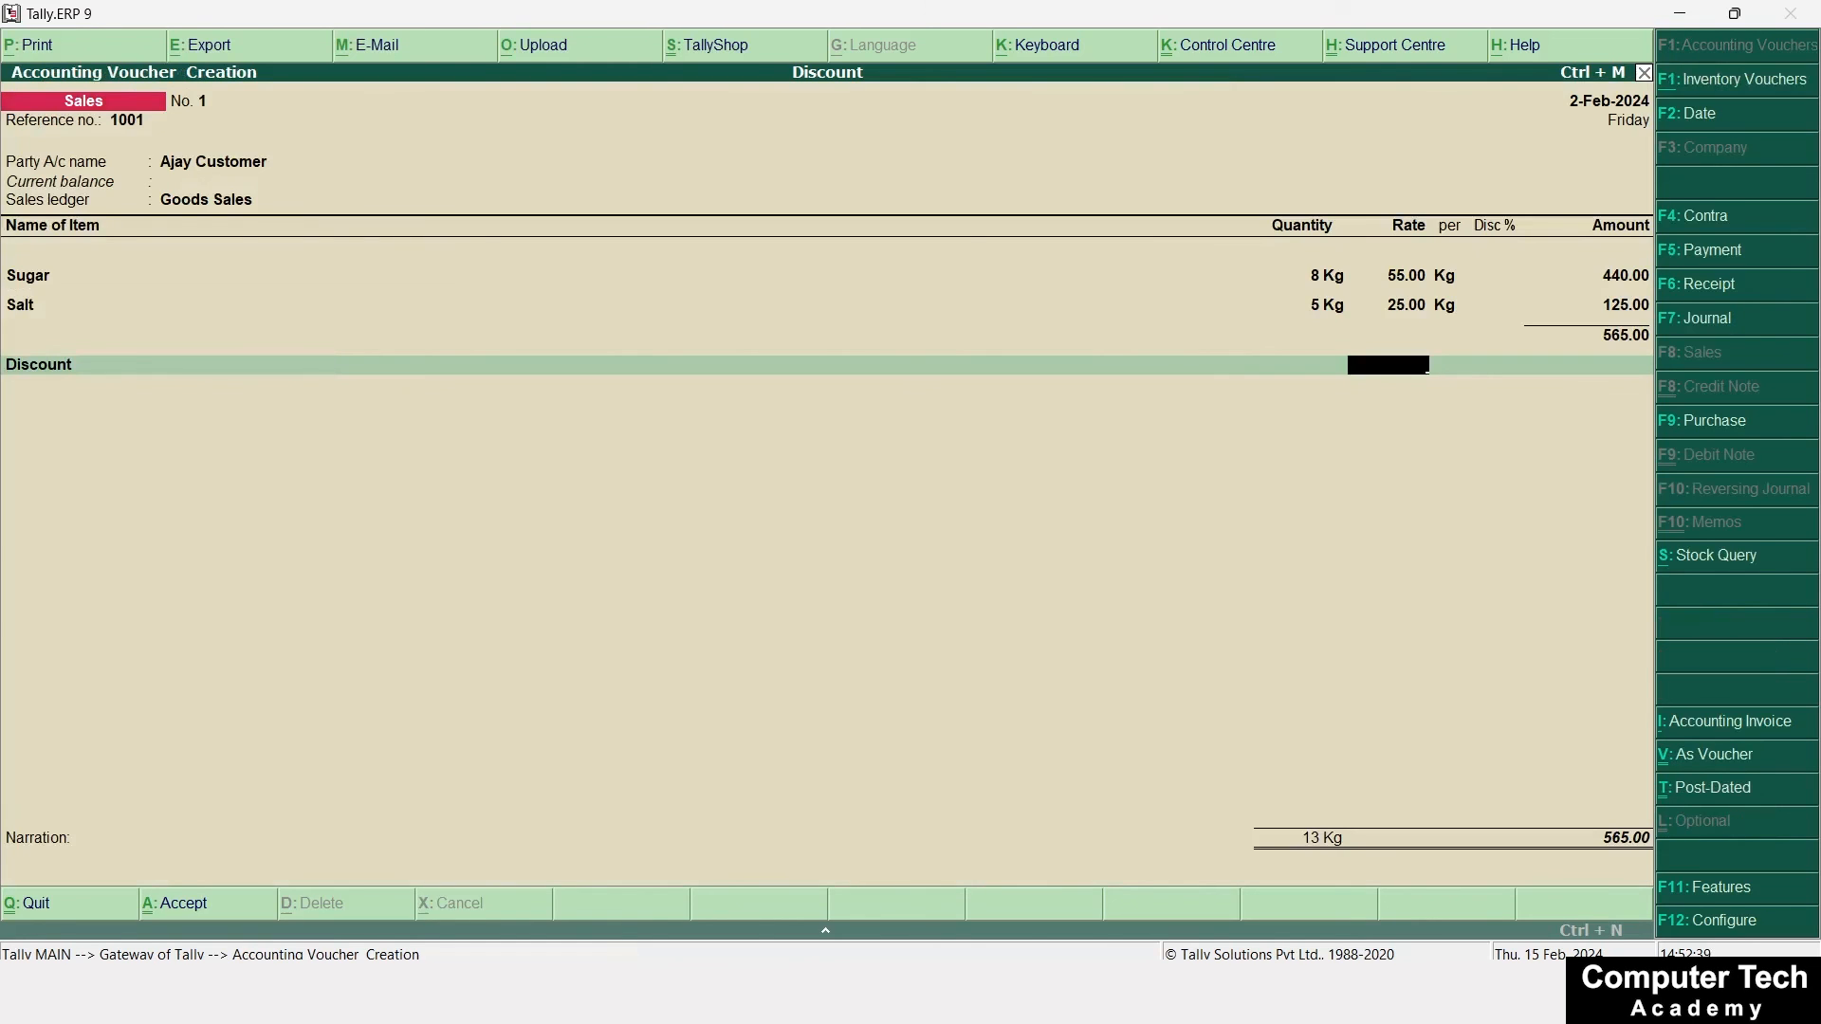
Set the rate of the Discount line to -5% so it is deducted from the items' total
{"action": "key", "text": "Return"}
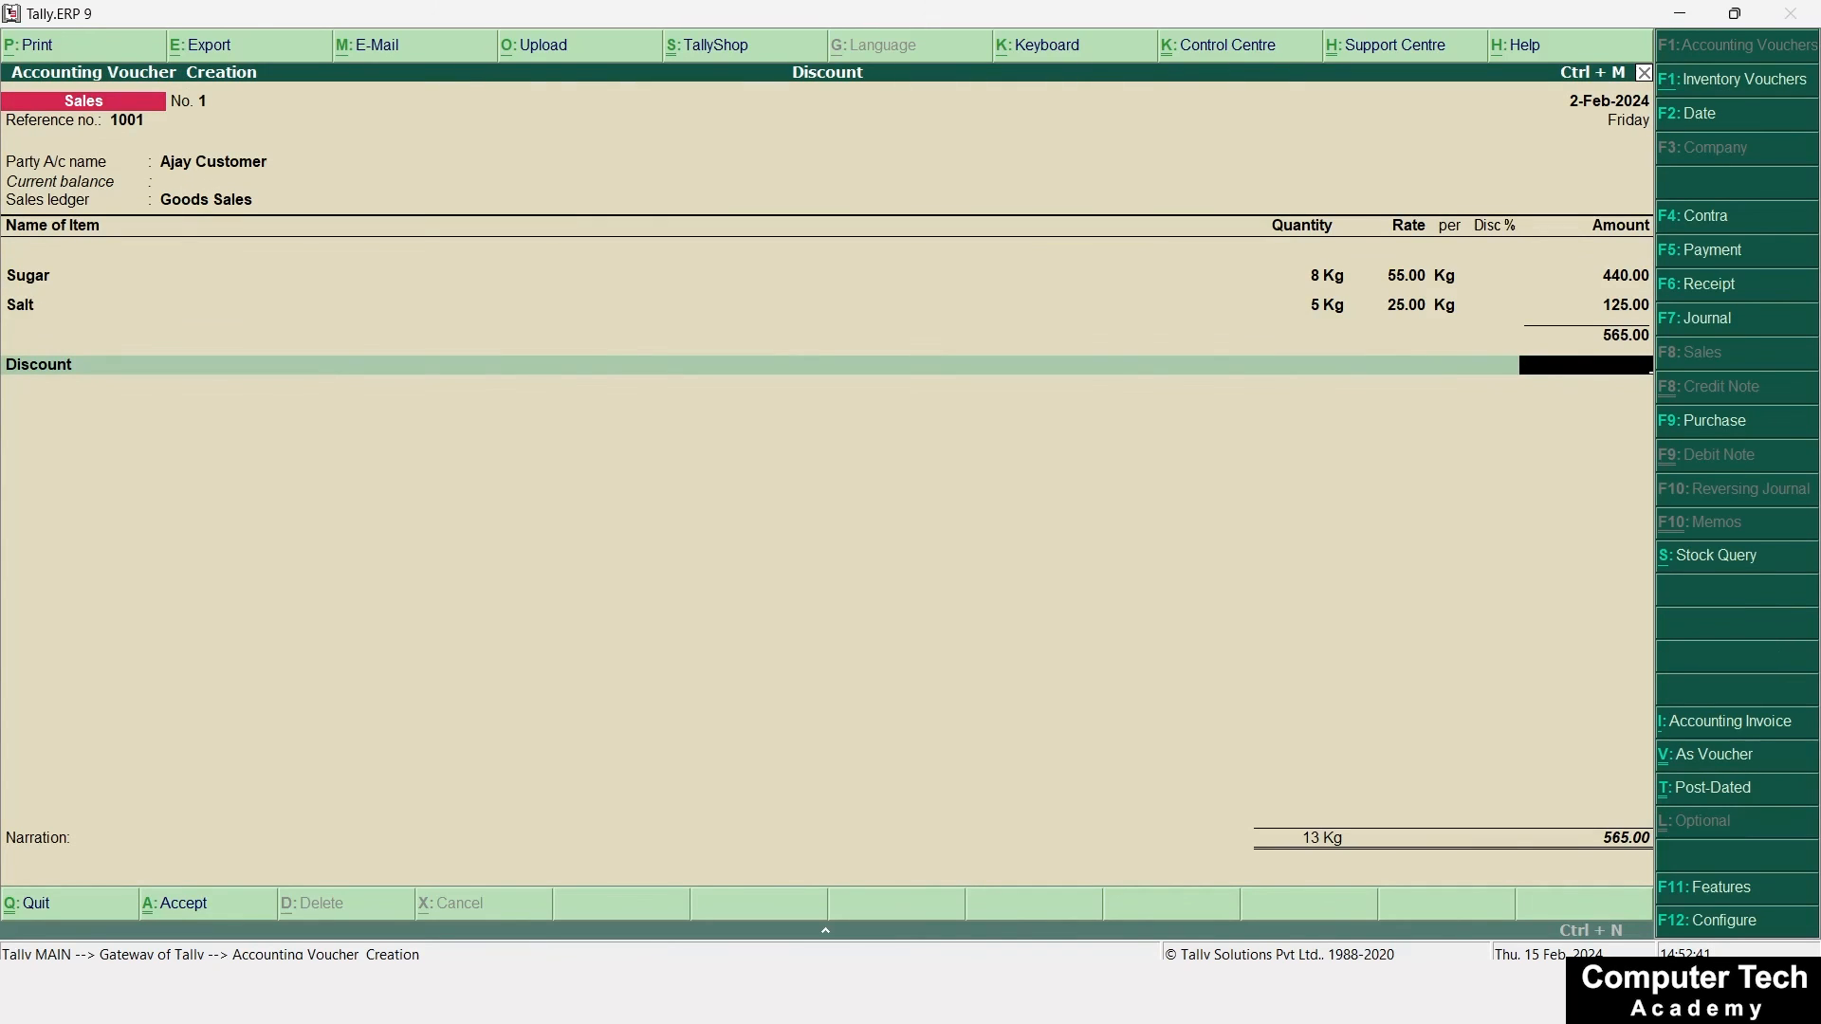
{"action": "key", "text": "BackSpace"}
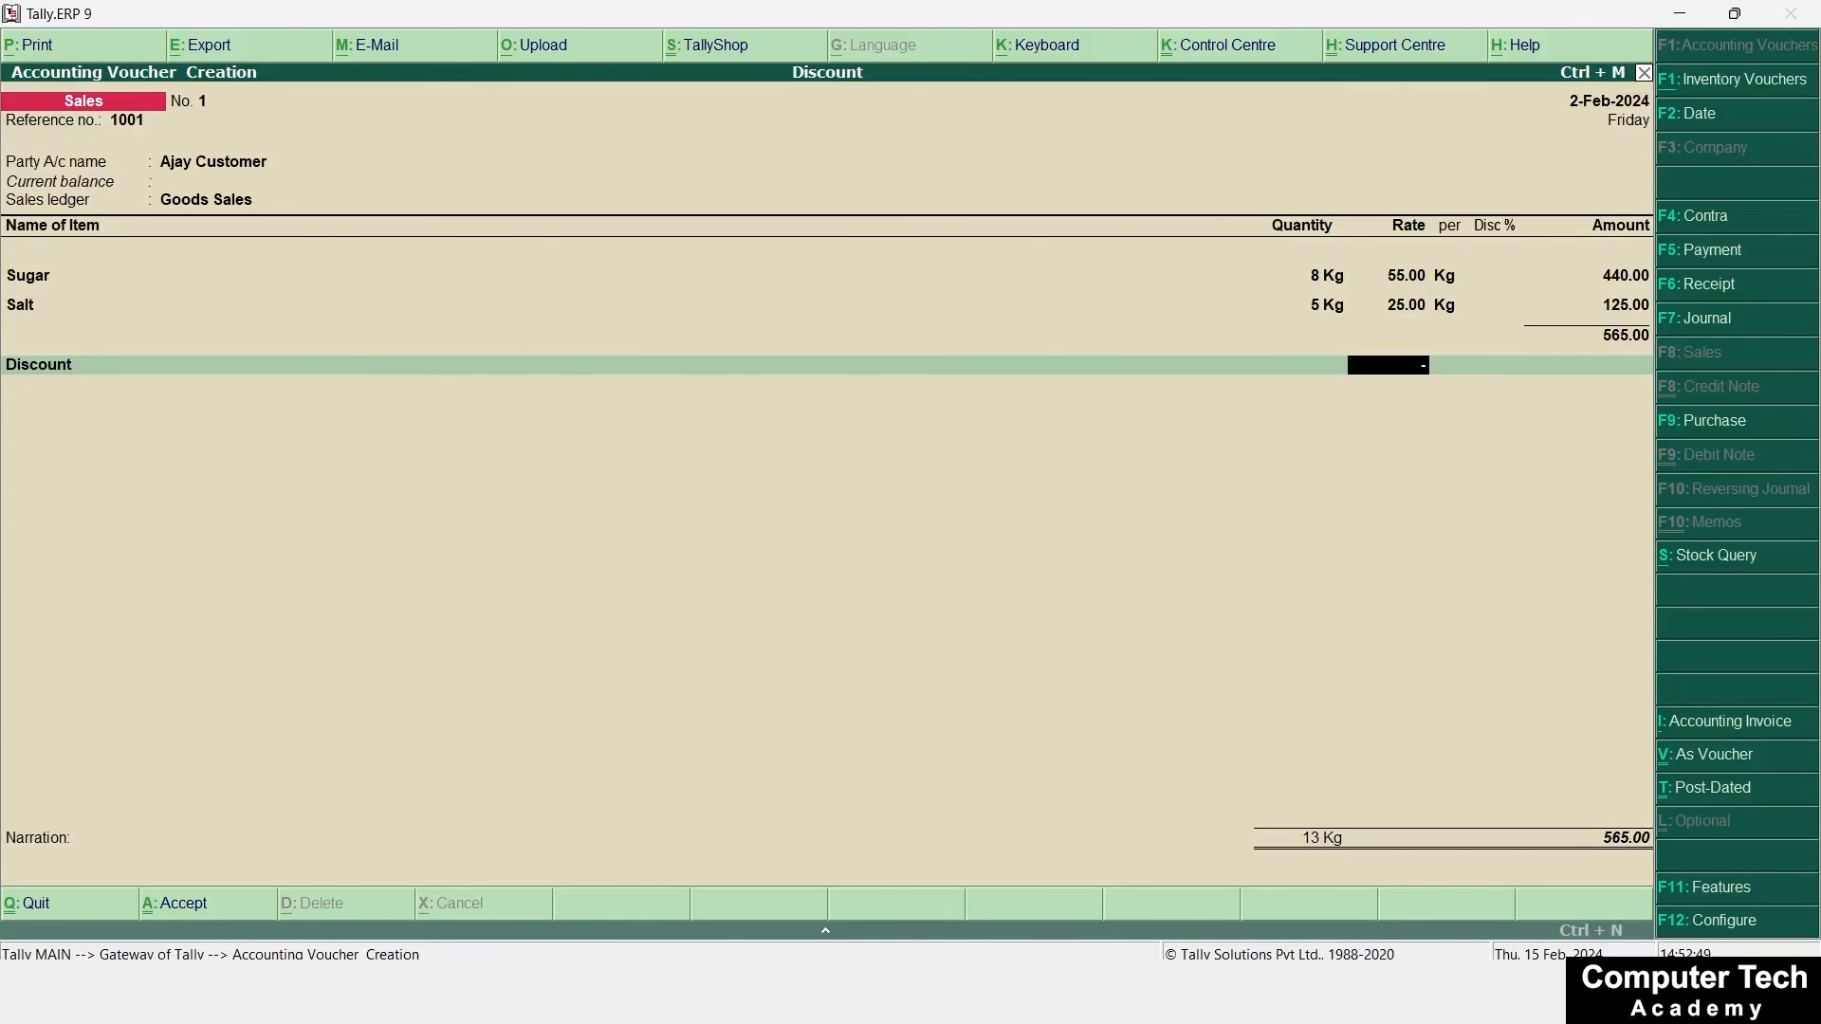
{"action": "type", "text": "-5"}
{"action": "key", "text": "Return"}
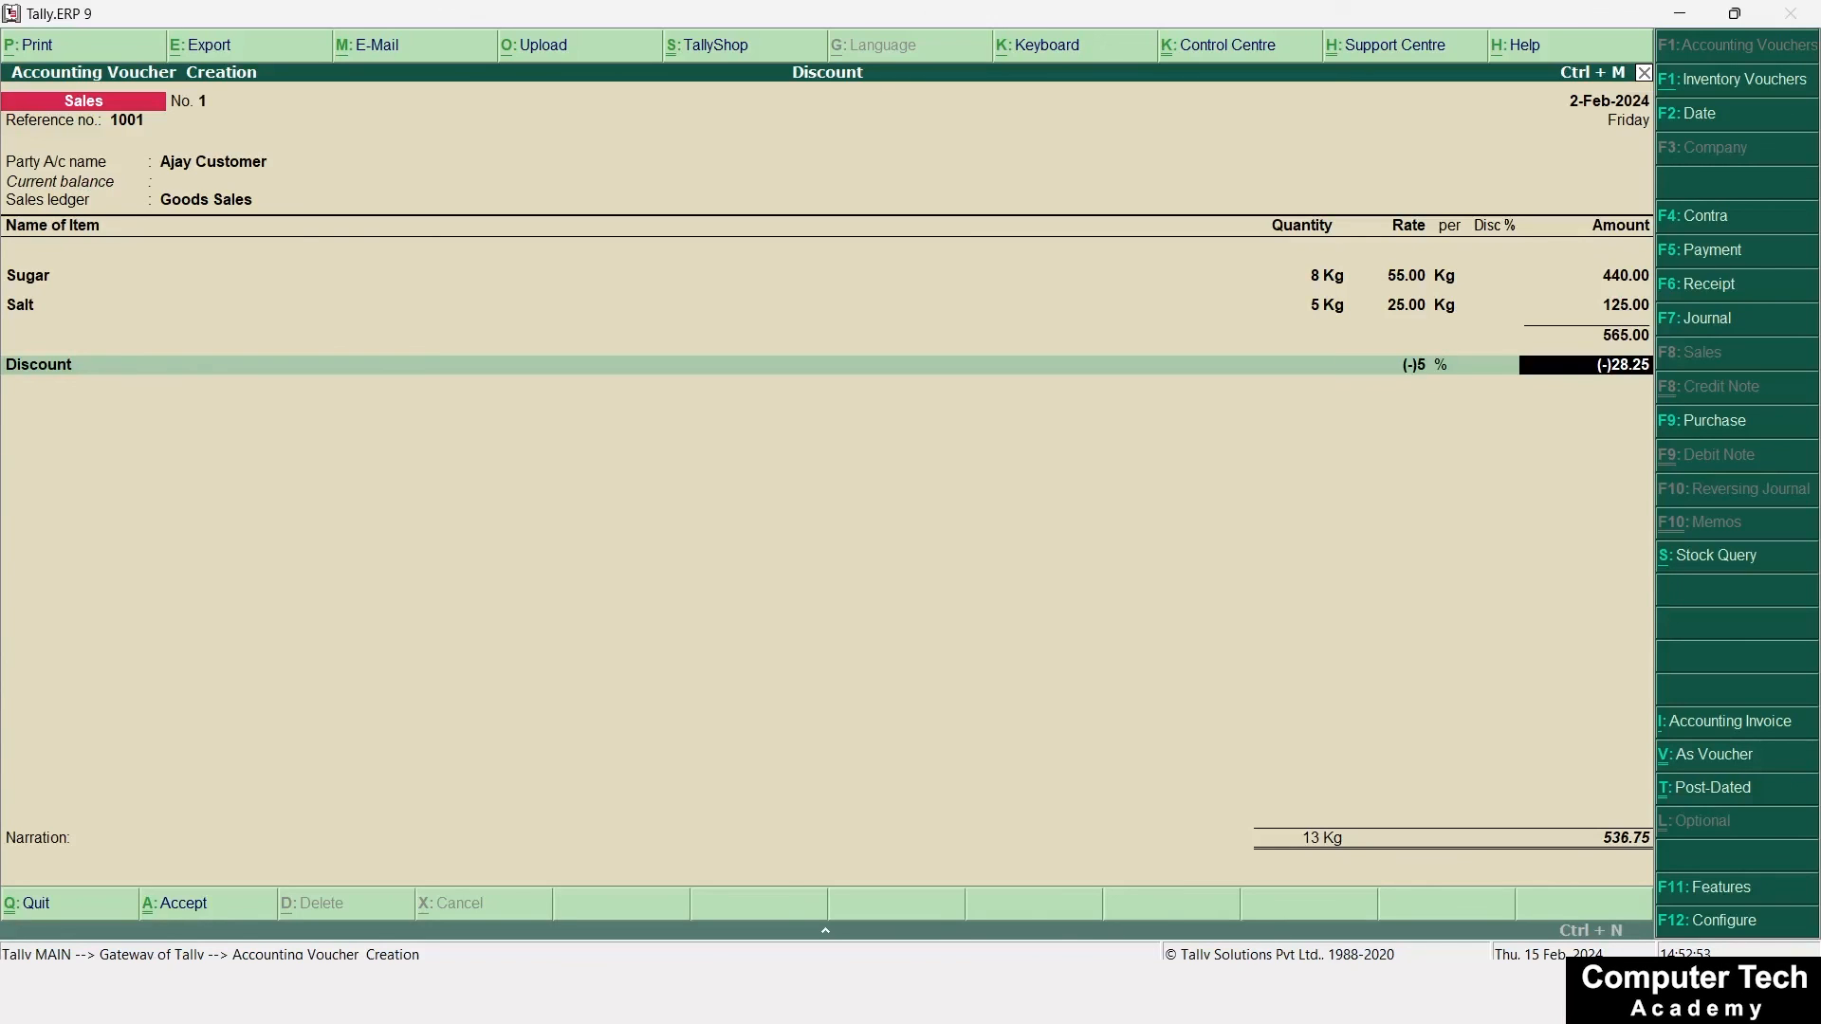
Try a positive rate of 5% on the Discount line, and set it back to -5%
{"action": "key", "text": "BackSpace"}
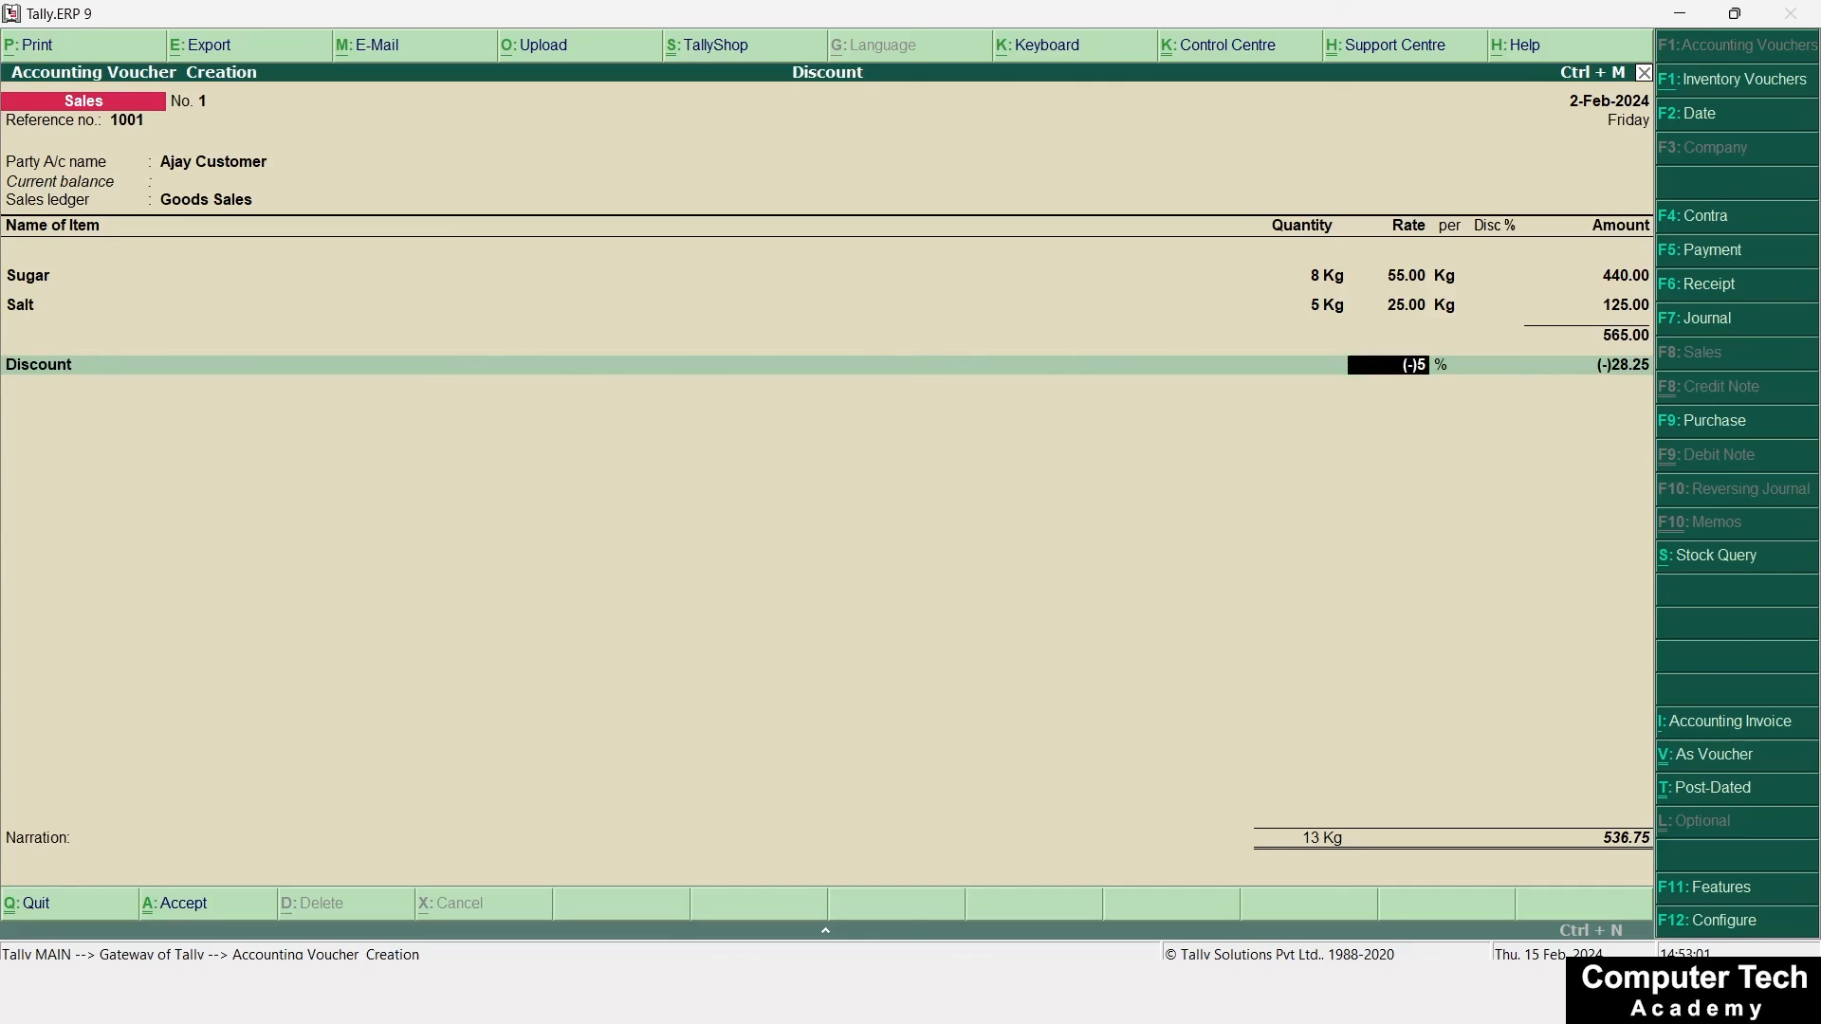
{"action": "type", "text": "5"}
{"action": "key", "text": "Return"}
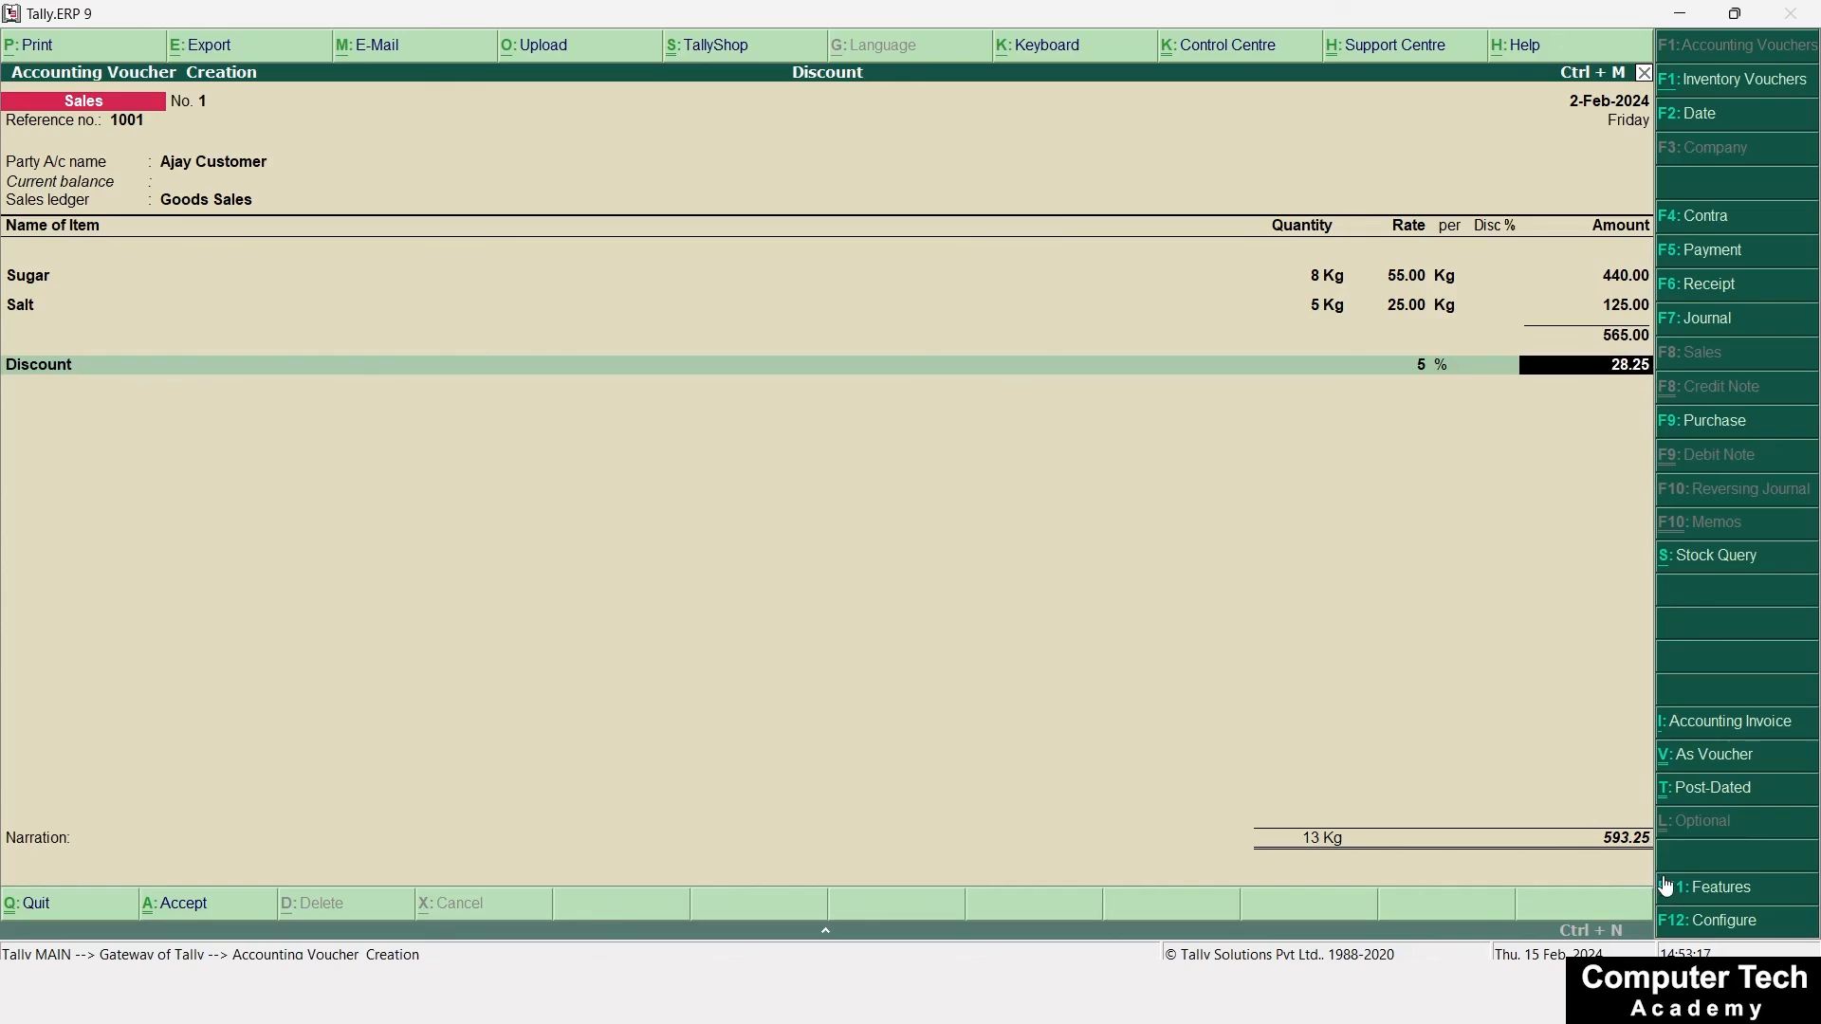
{"action": "key", "text": "shift+Tab"}
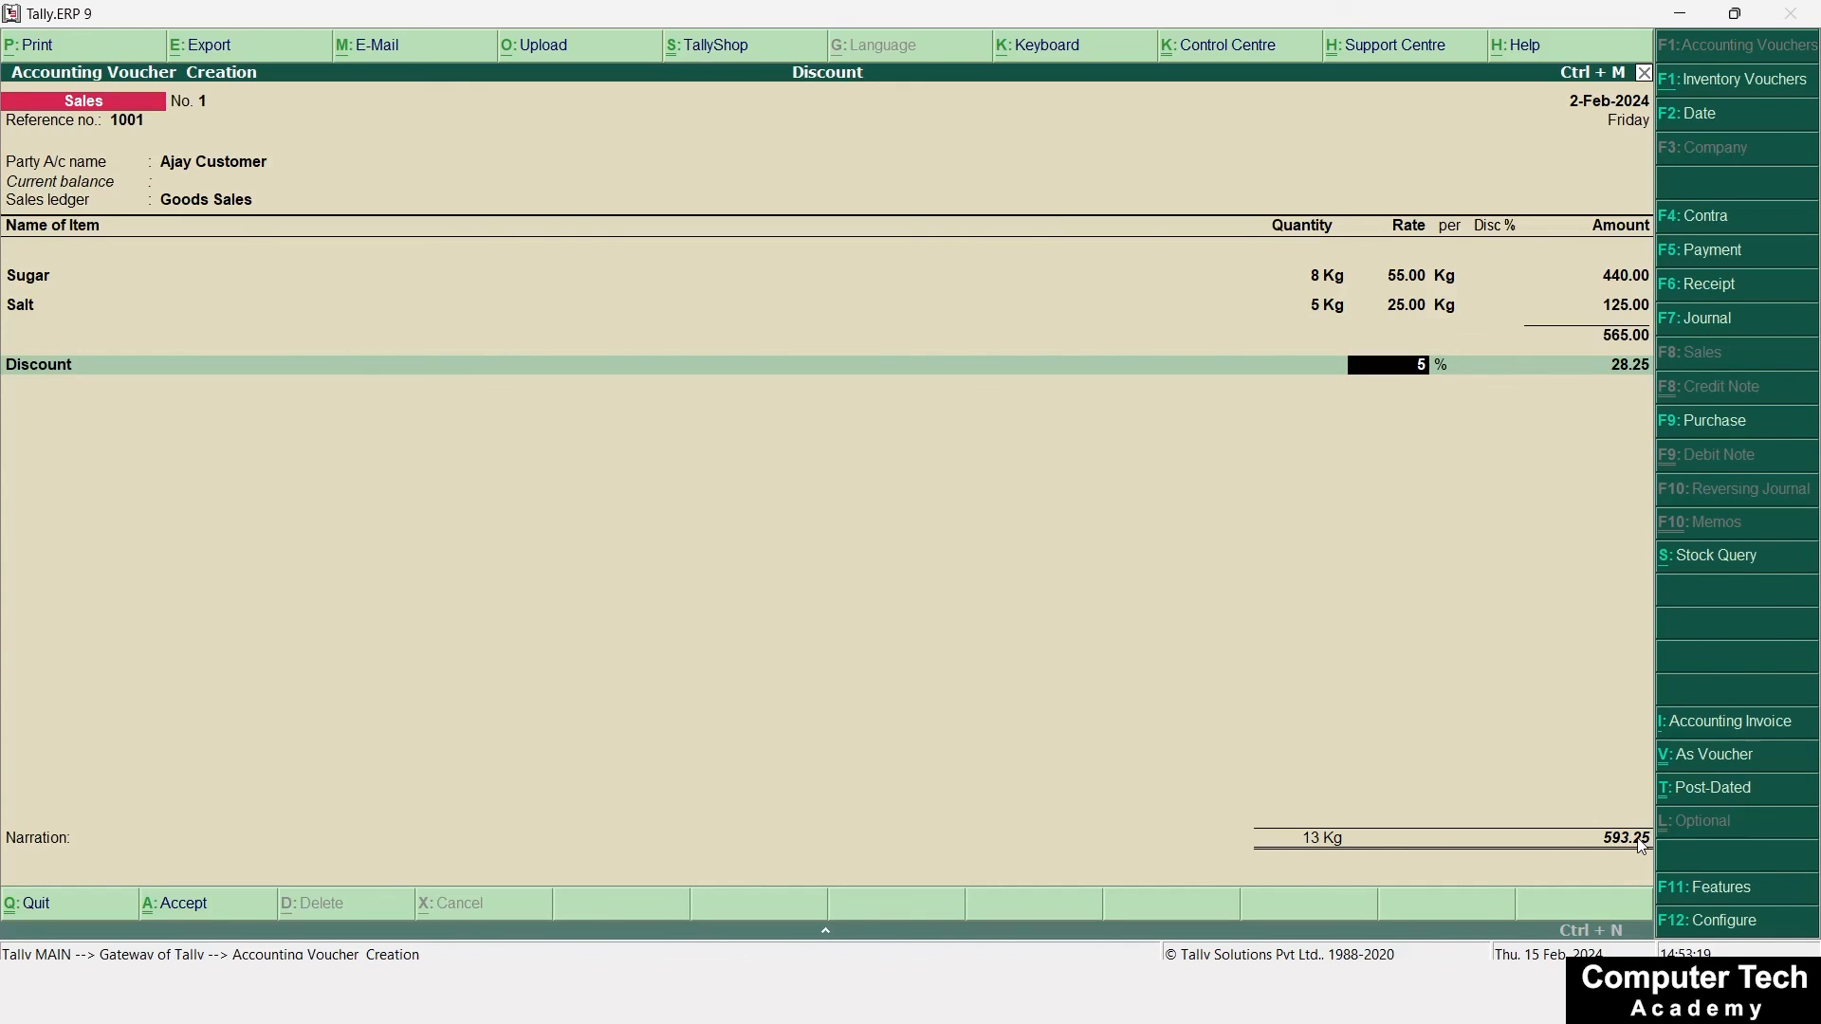
{"action": "type", "text": "-5"}
{"action": "key", "text": "Return"}
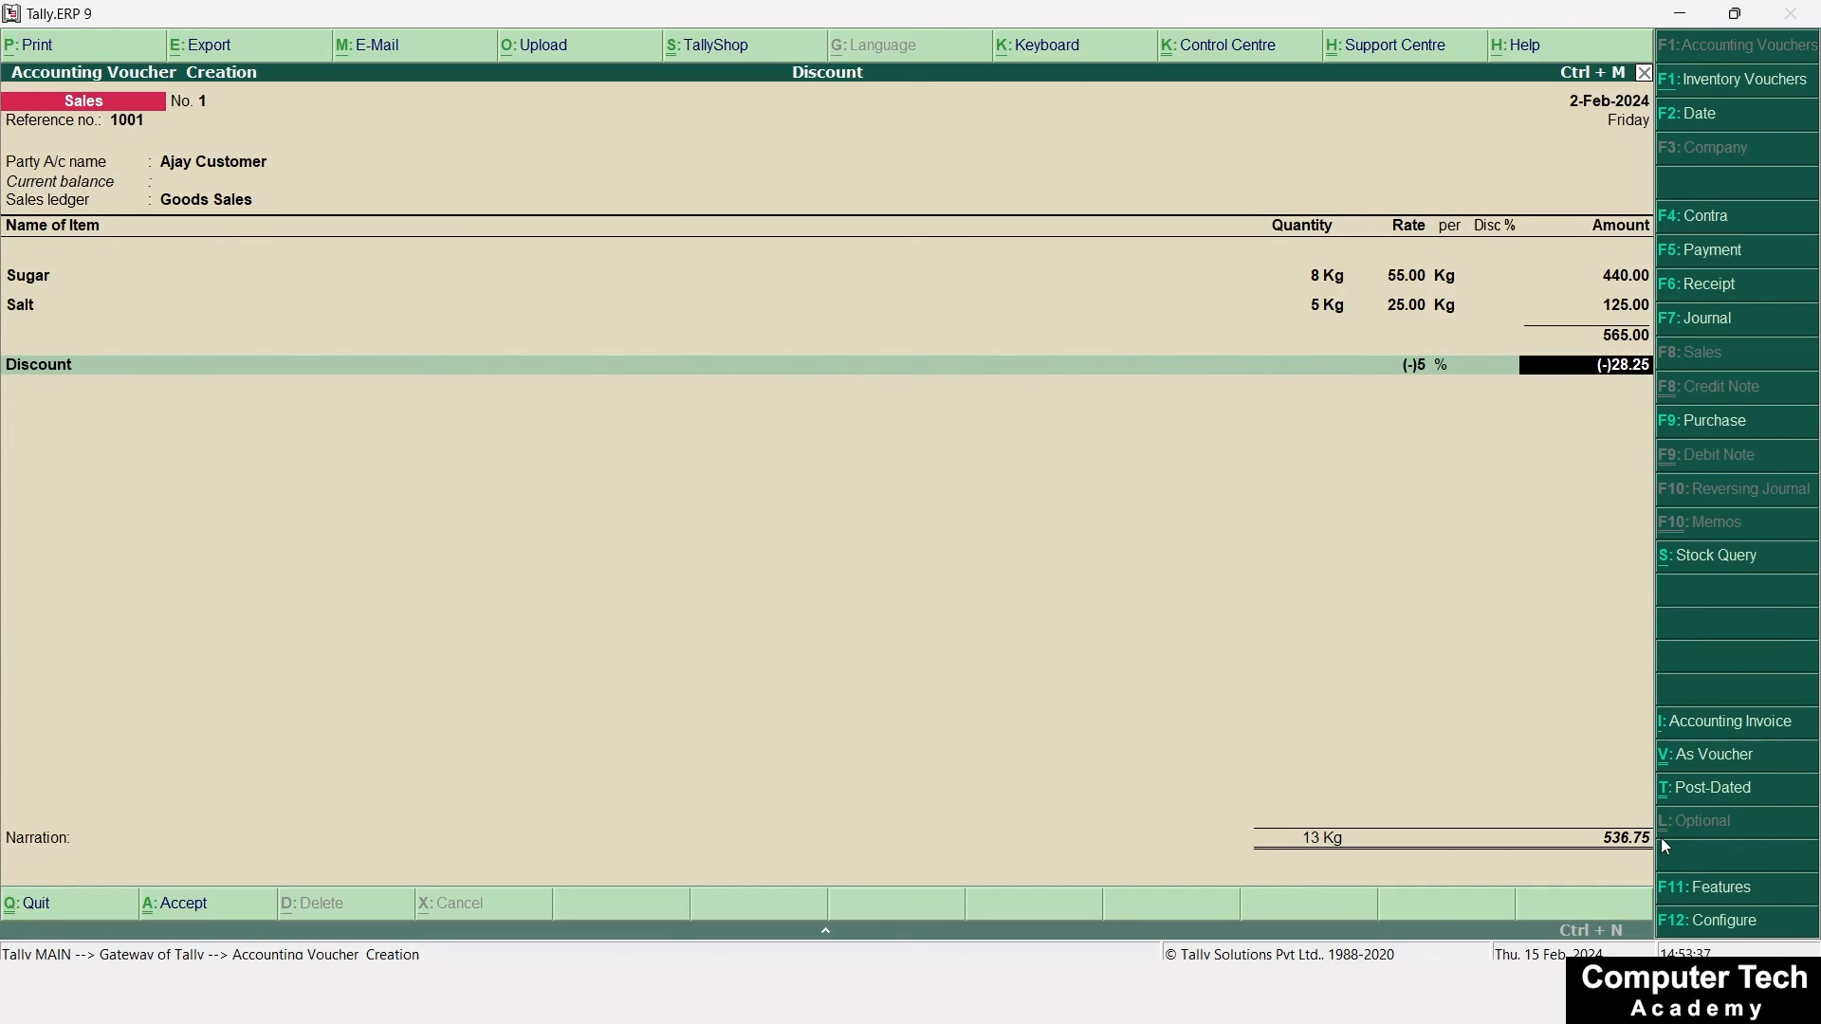
Finish the sales voucher's entries and open a stock journal voucher
{"action": "key", "text": "Return"}
{"action": "key", "text": "Return"}
{"action": "key", "text": "alt+F7"}
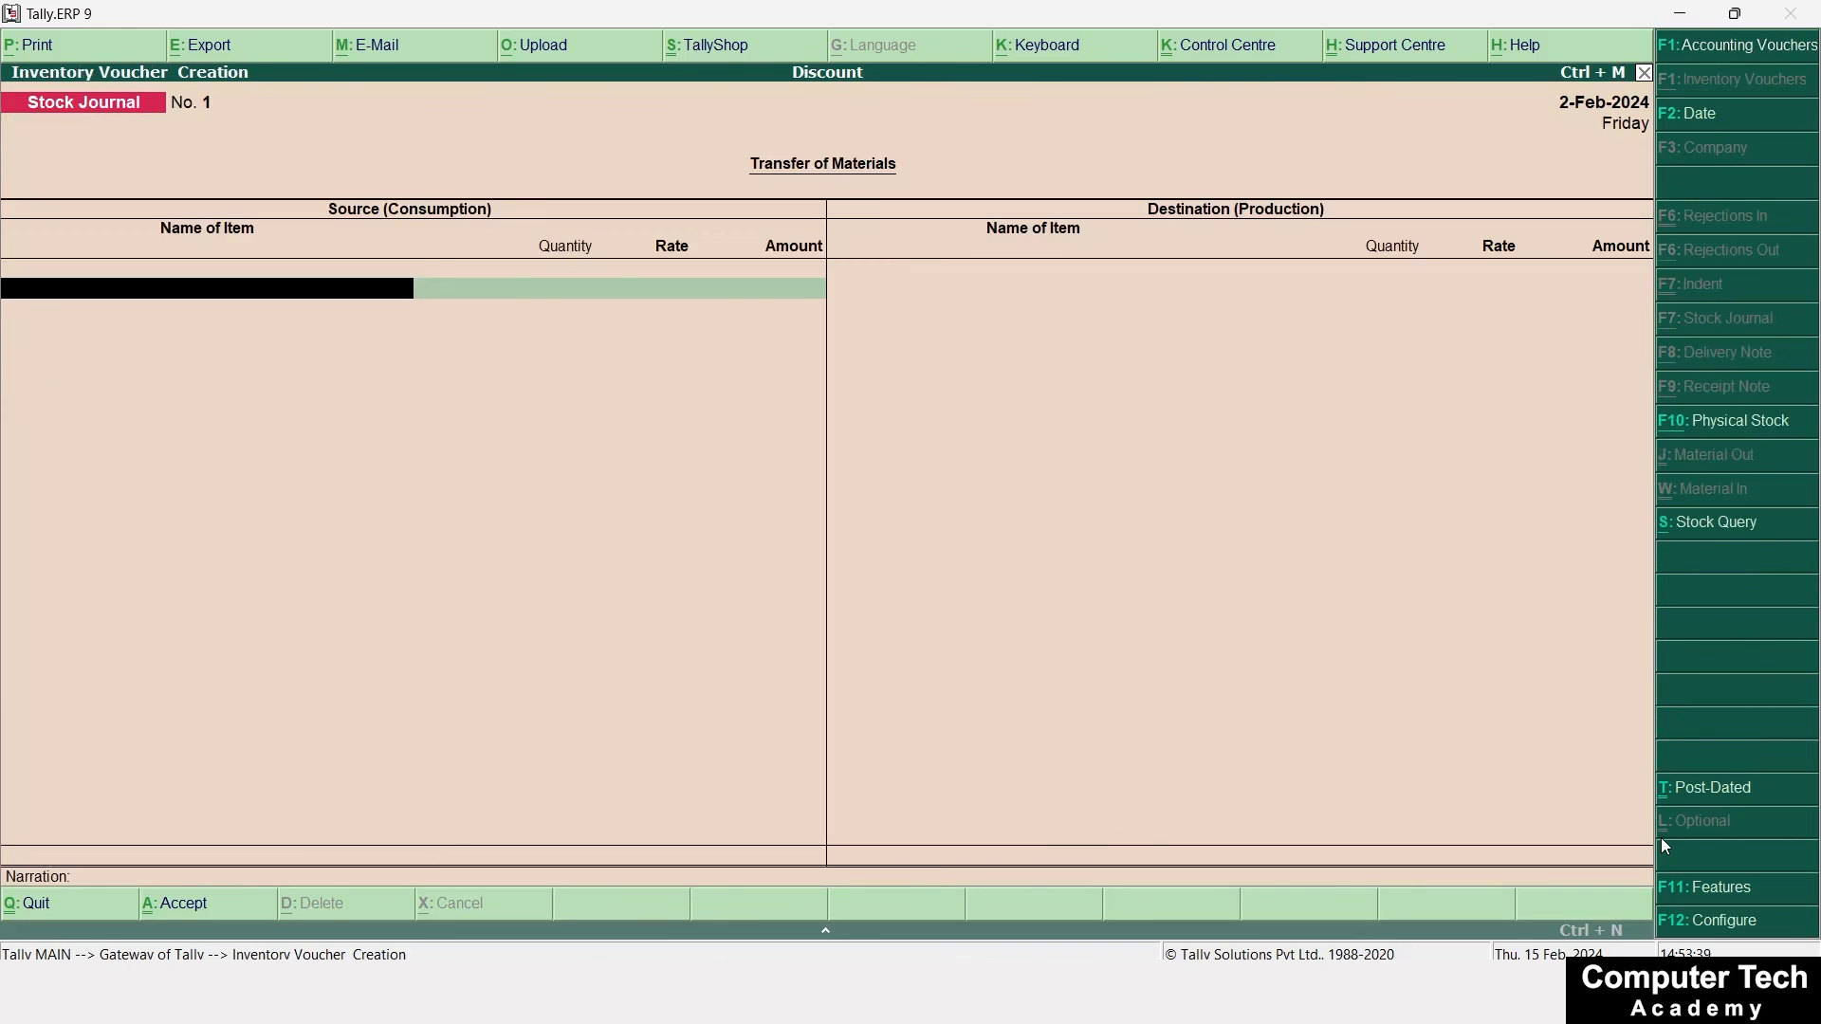